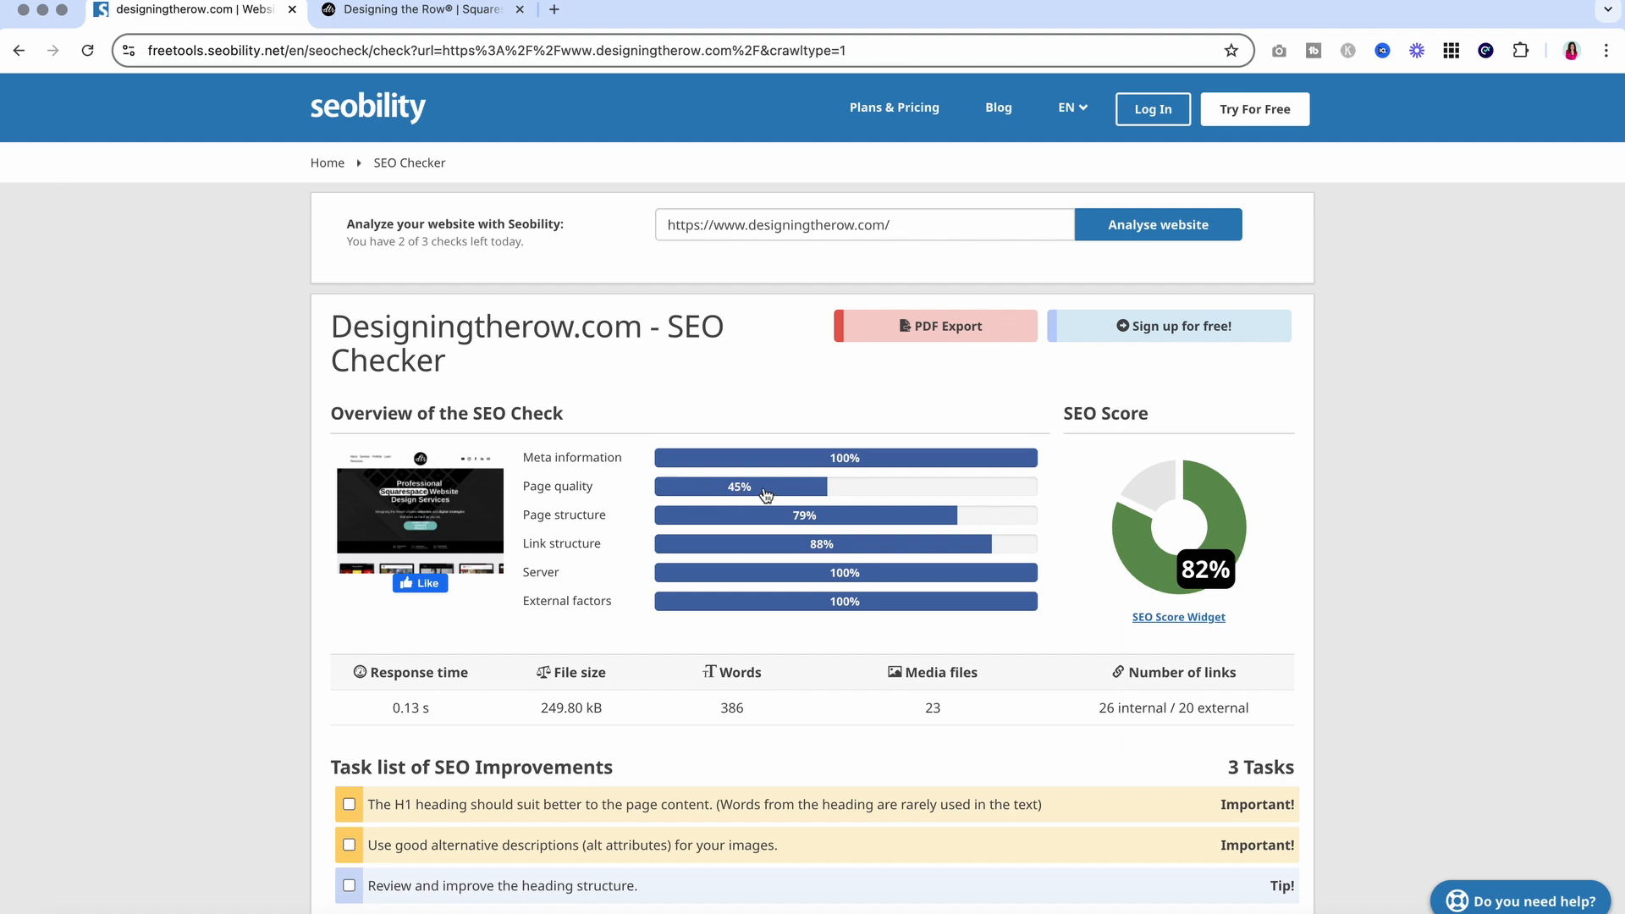
# Scroll to the Page quality section and highlight the warning that H1 words are unused in content
pyautogui.scroll(-15, 759, 496)
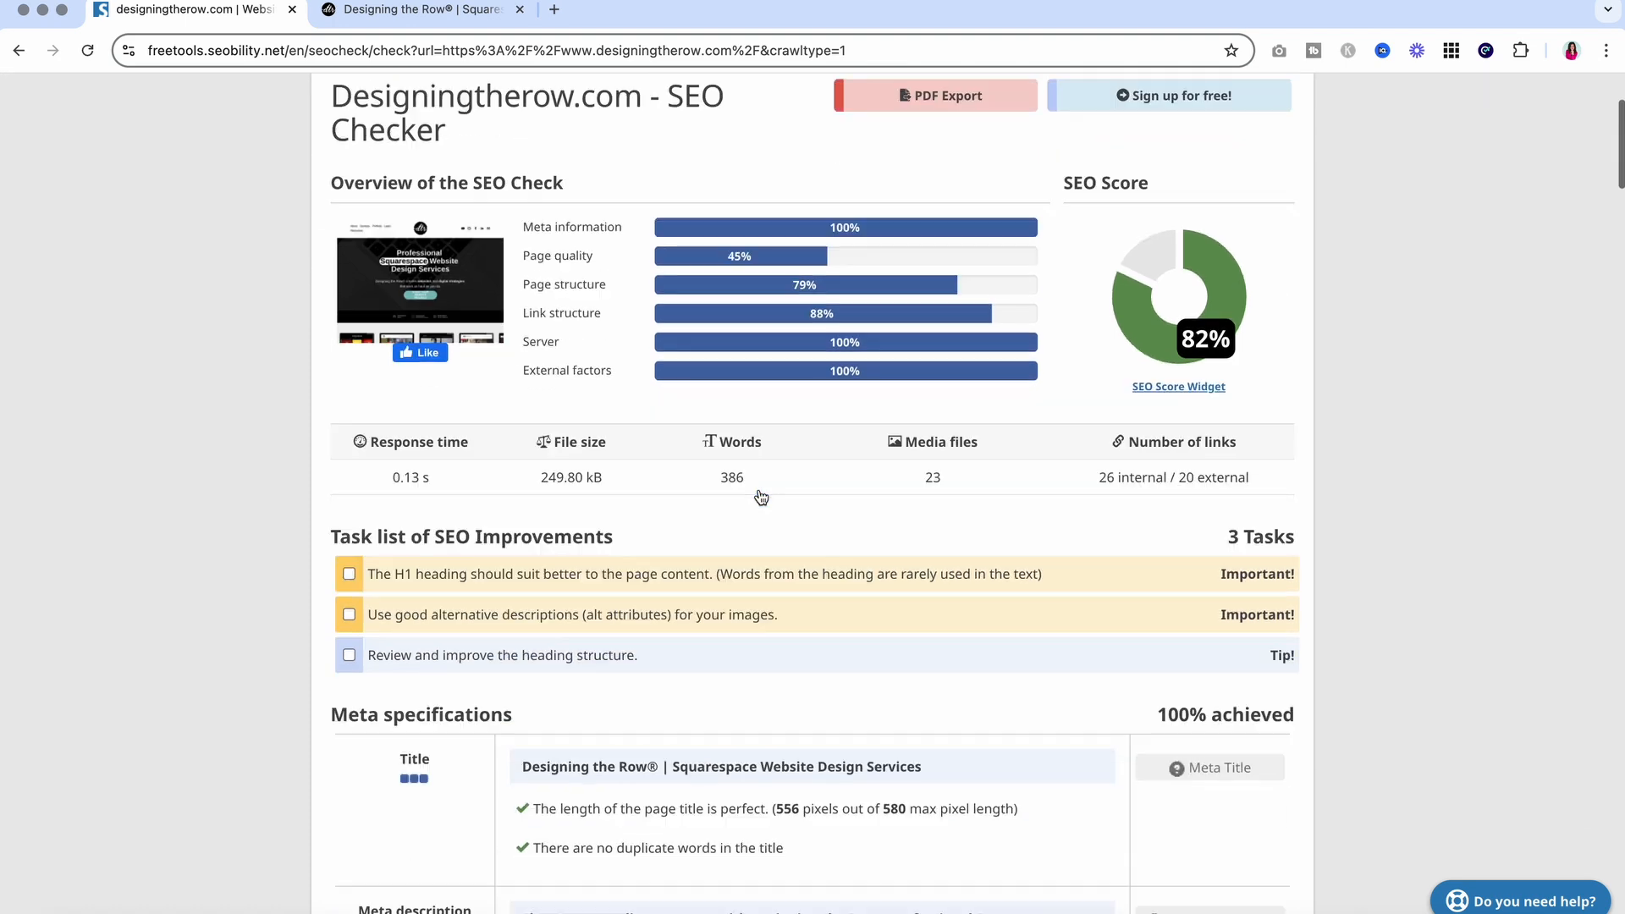
pyautogui.scroll(-15, 760, 496)
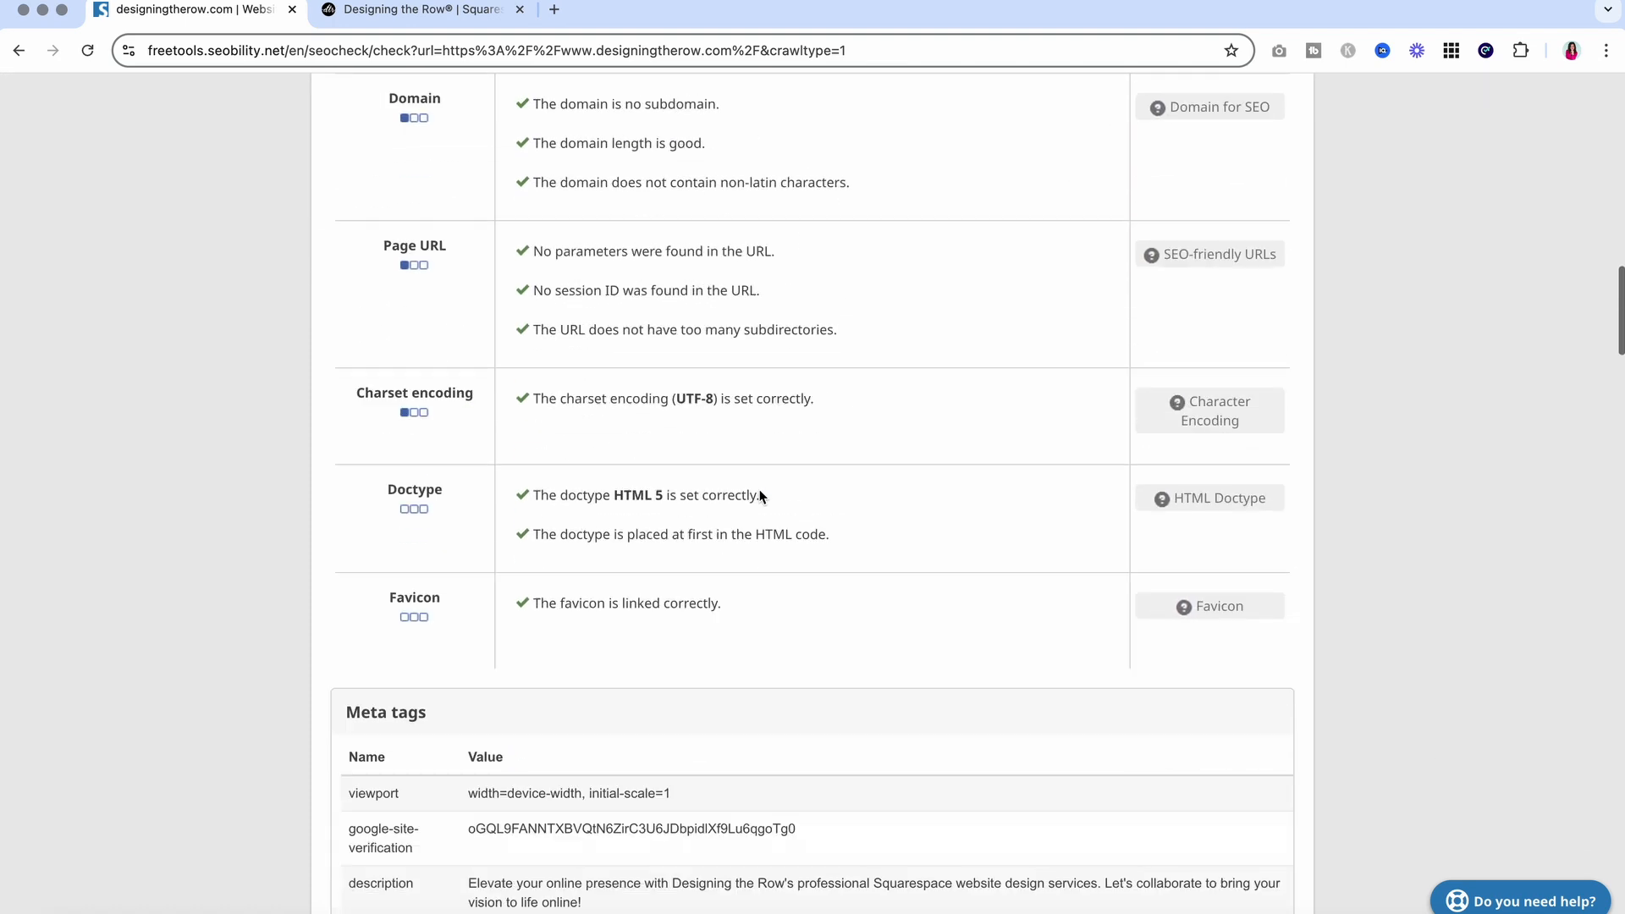
pyautogui.scroll(-10, 320, 337)
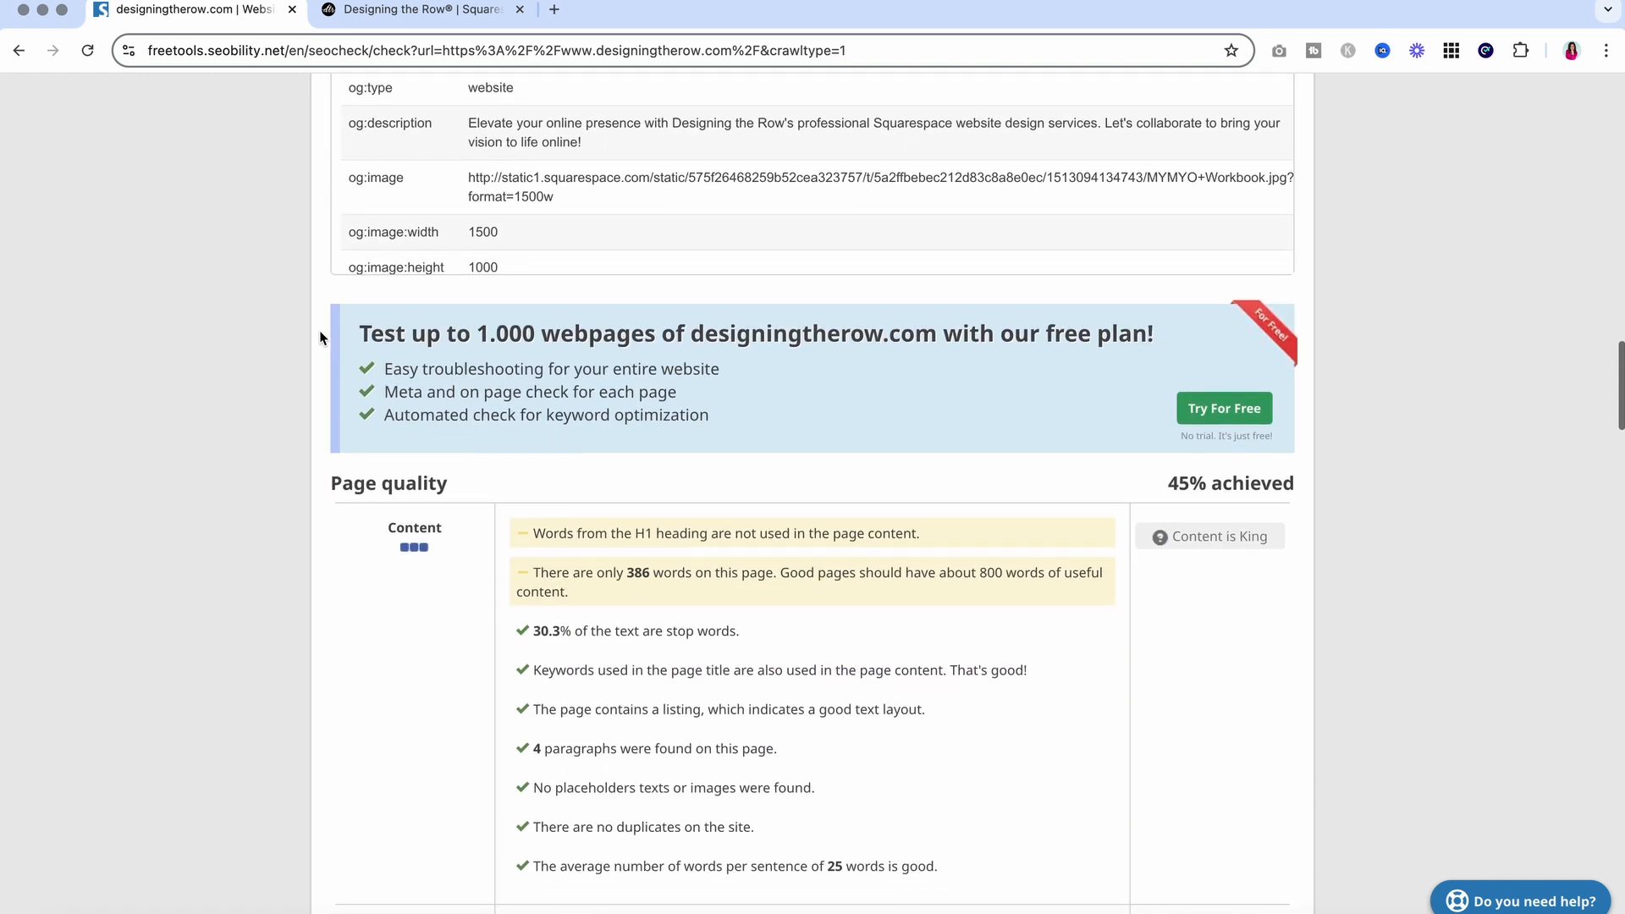
pyautogui.scroll(-1, 320, 337)
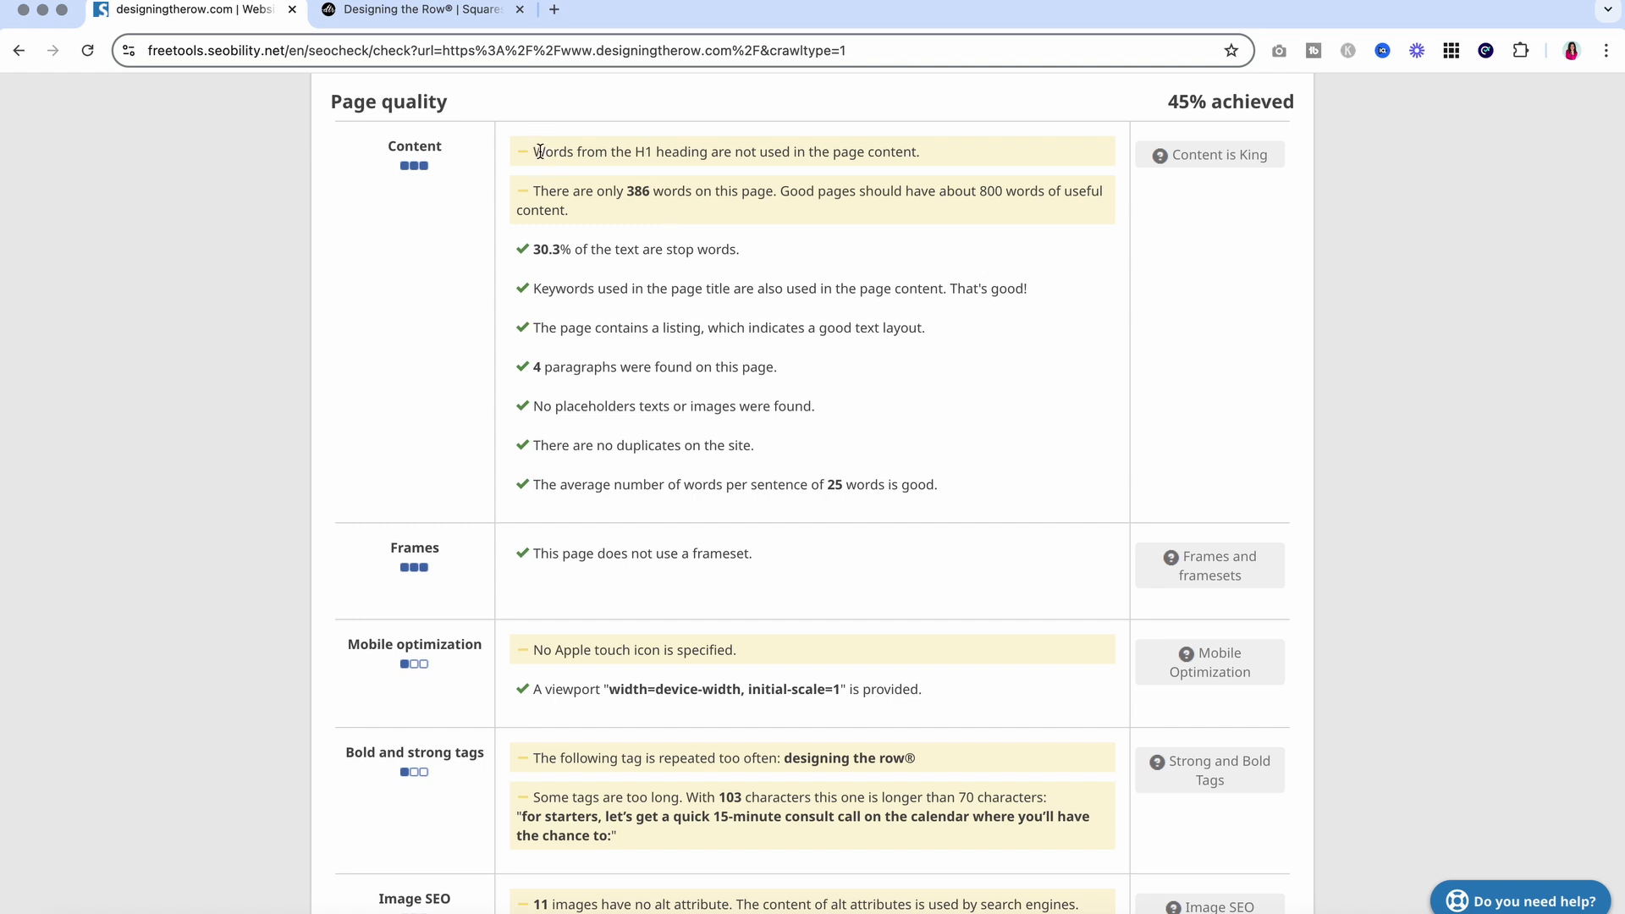
pyautogui.moveTo(539, 152); pyautogui.dragTo(948, 160)
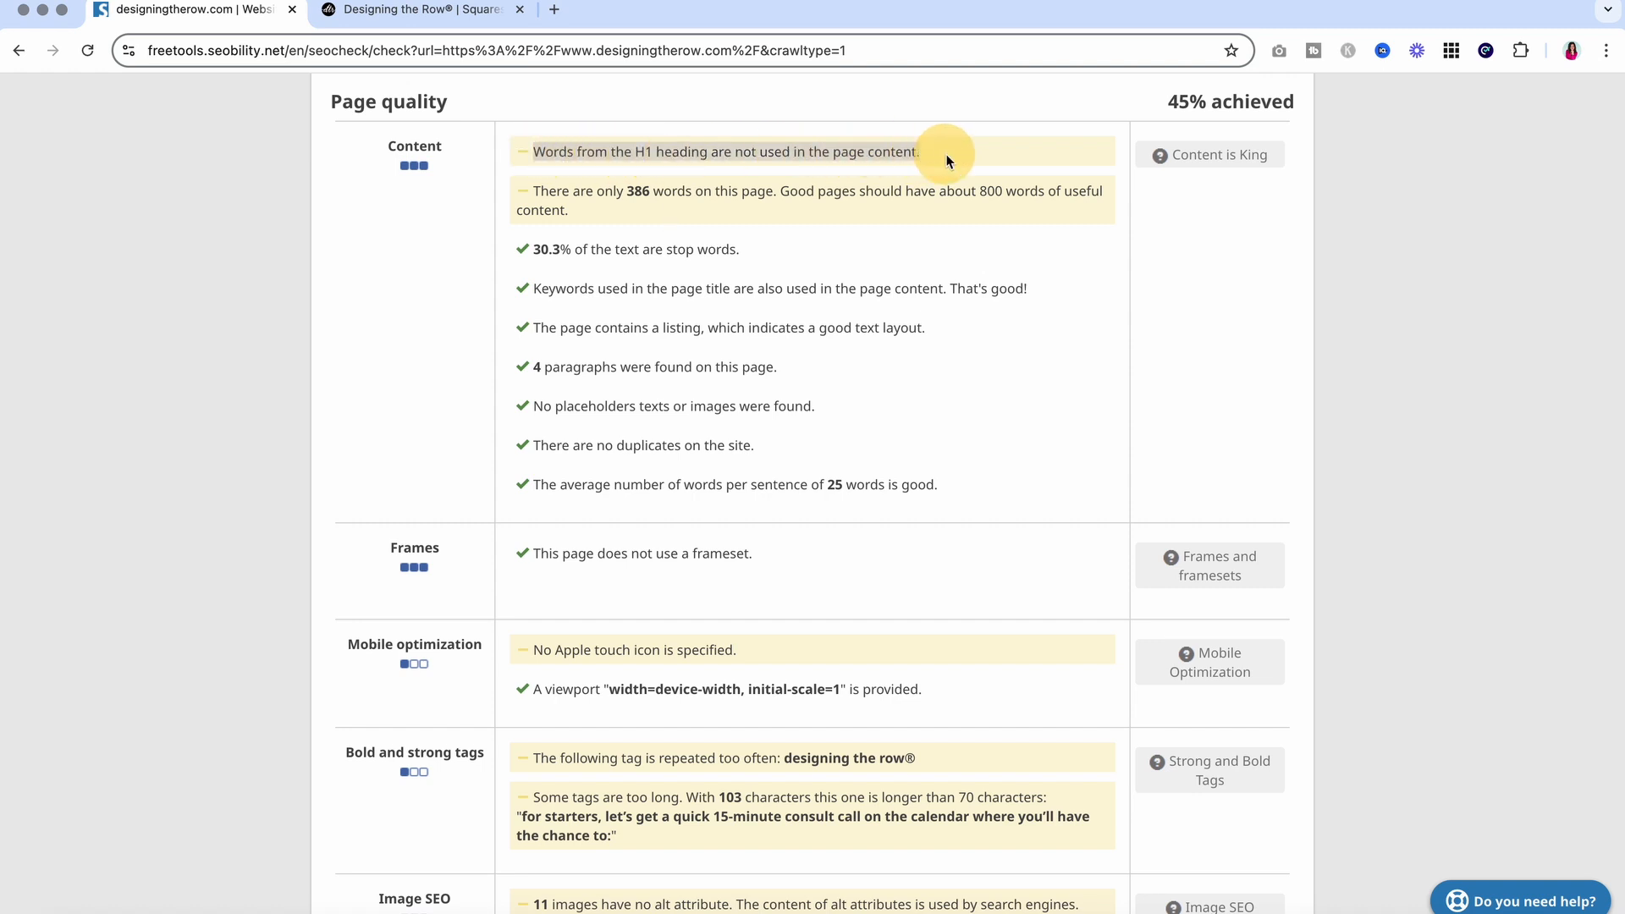
# Review the Squarespace homepage H1 'Professional Squarespace Website Design Services'
pyautogui.click(380, 15)
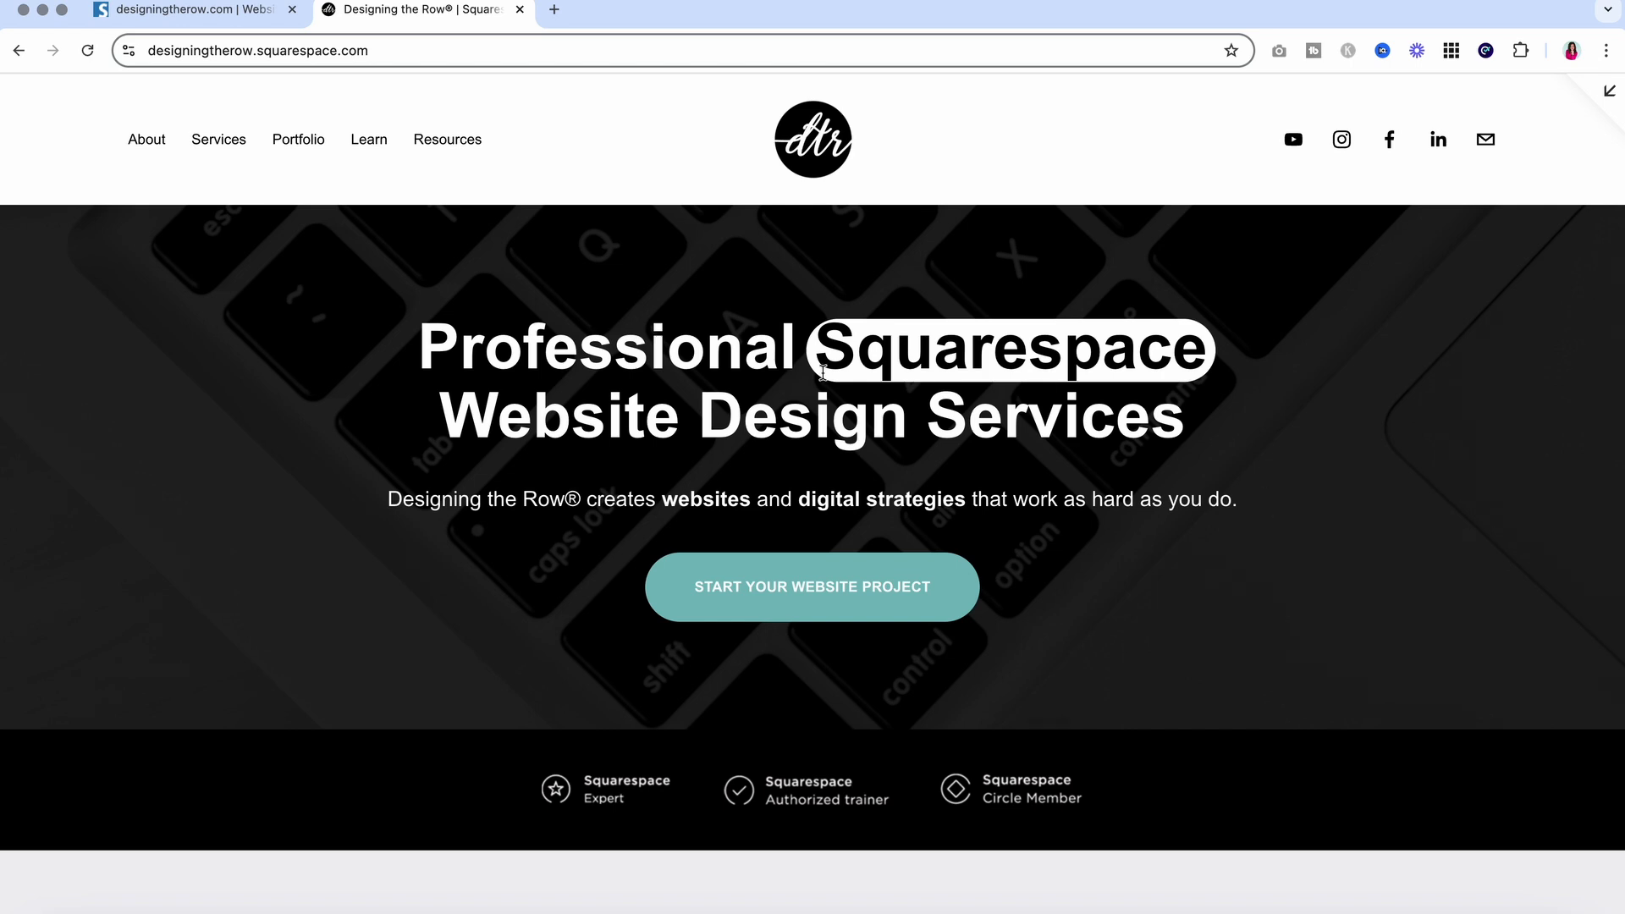
pyautogui.moveTo(403, 347); pyautogui.dragTo(1239, 408)
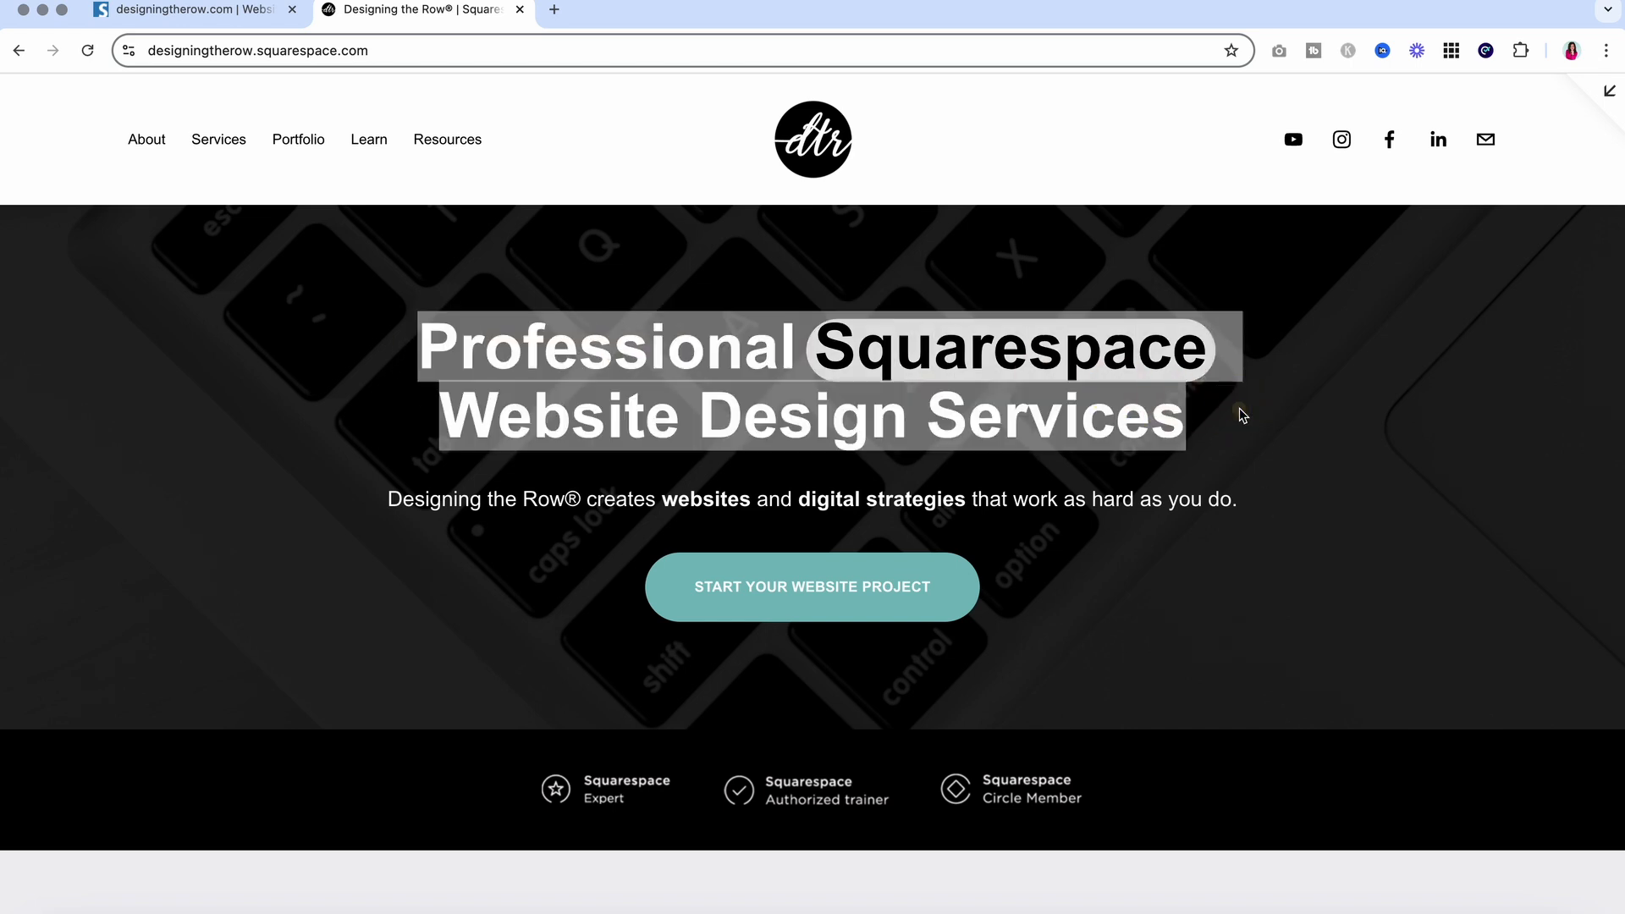
pyautogui.click(1237, 427)
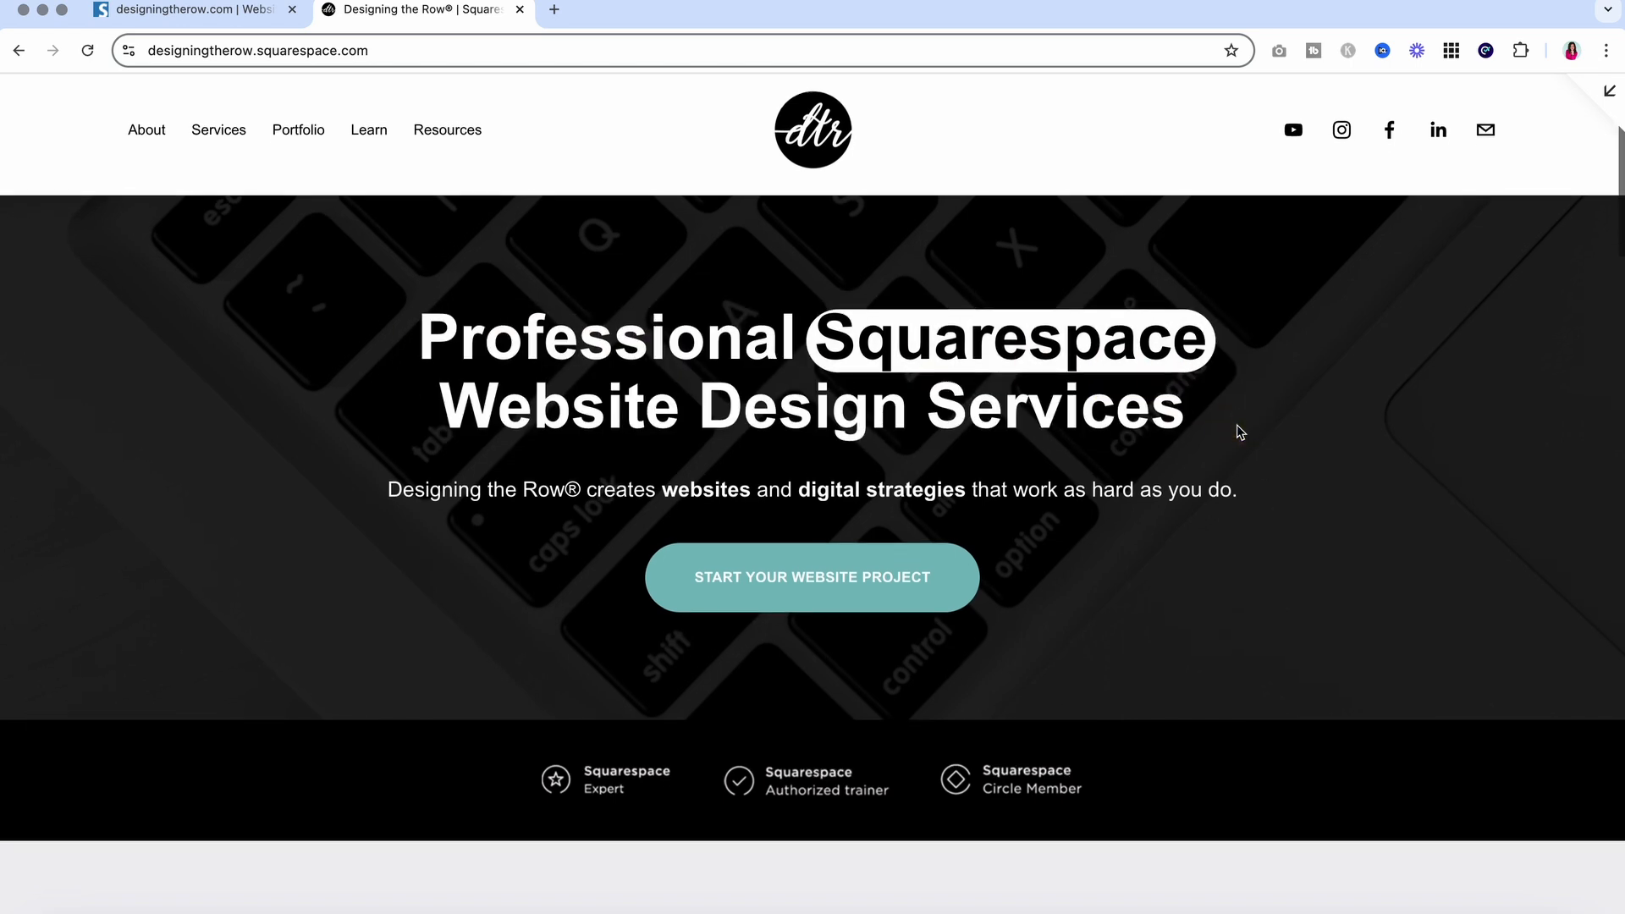
pyautogui.scroll(-15, 1238, 432)
pyautogui.scroll(15, 1237, 431)
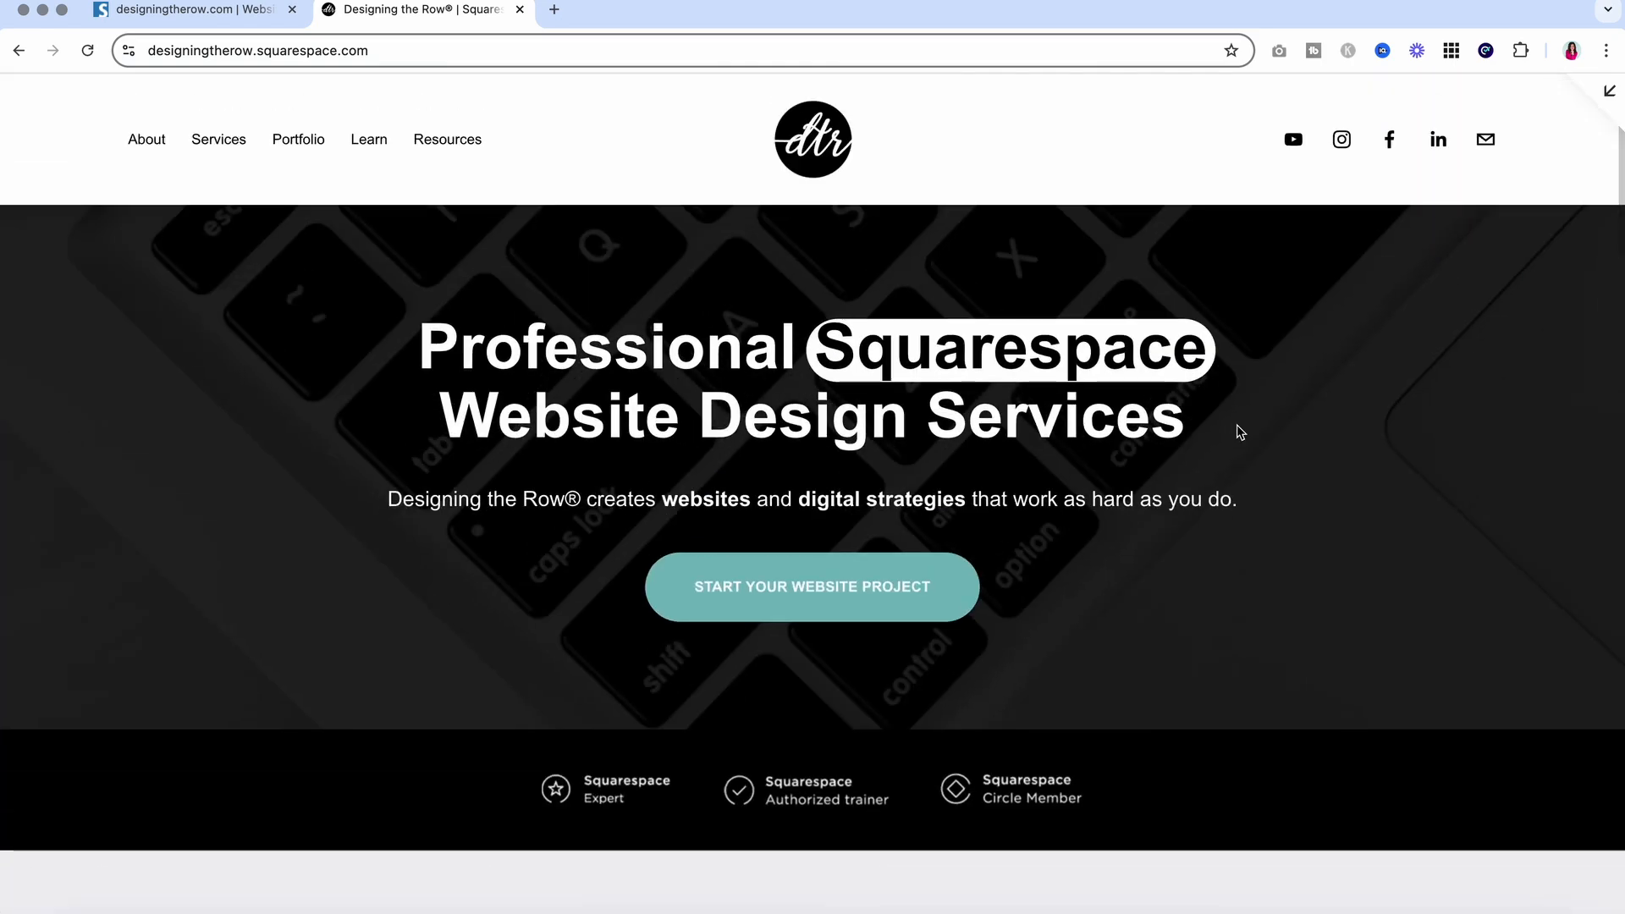
# Cross-check the Seobility report, then open the site in the Squarespace editor
pyautogui.click(222, 10)
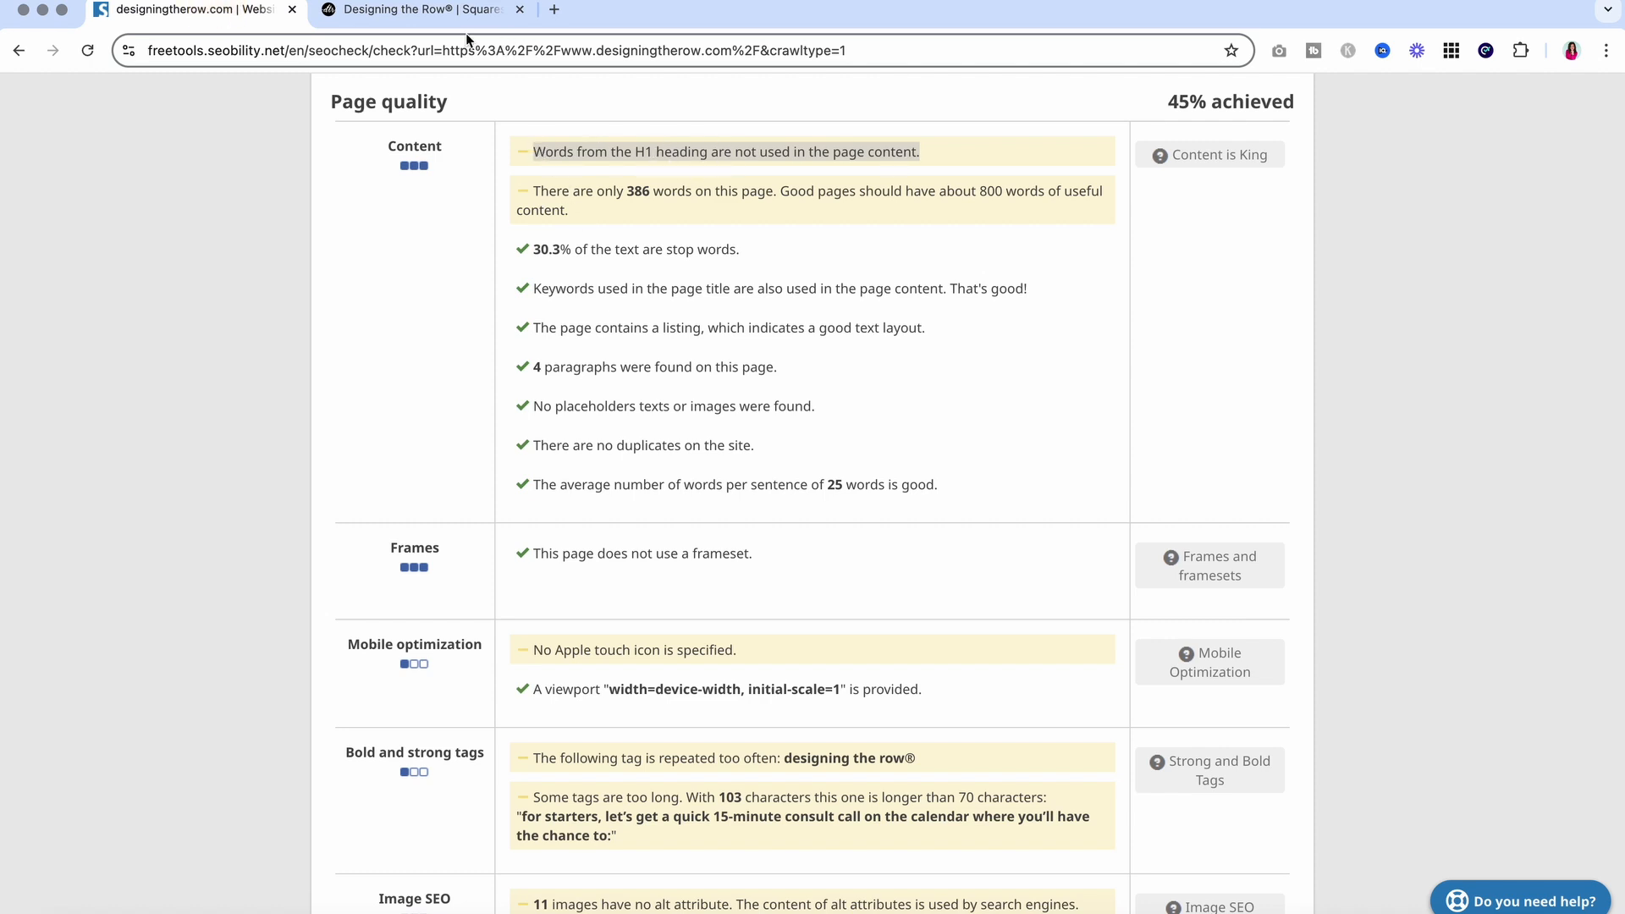
pyautogui.click(441, 12)
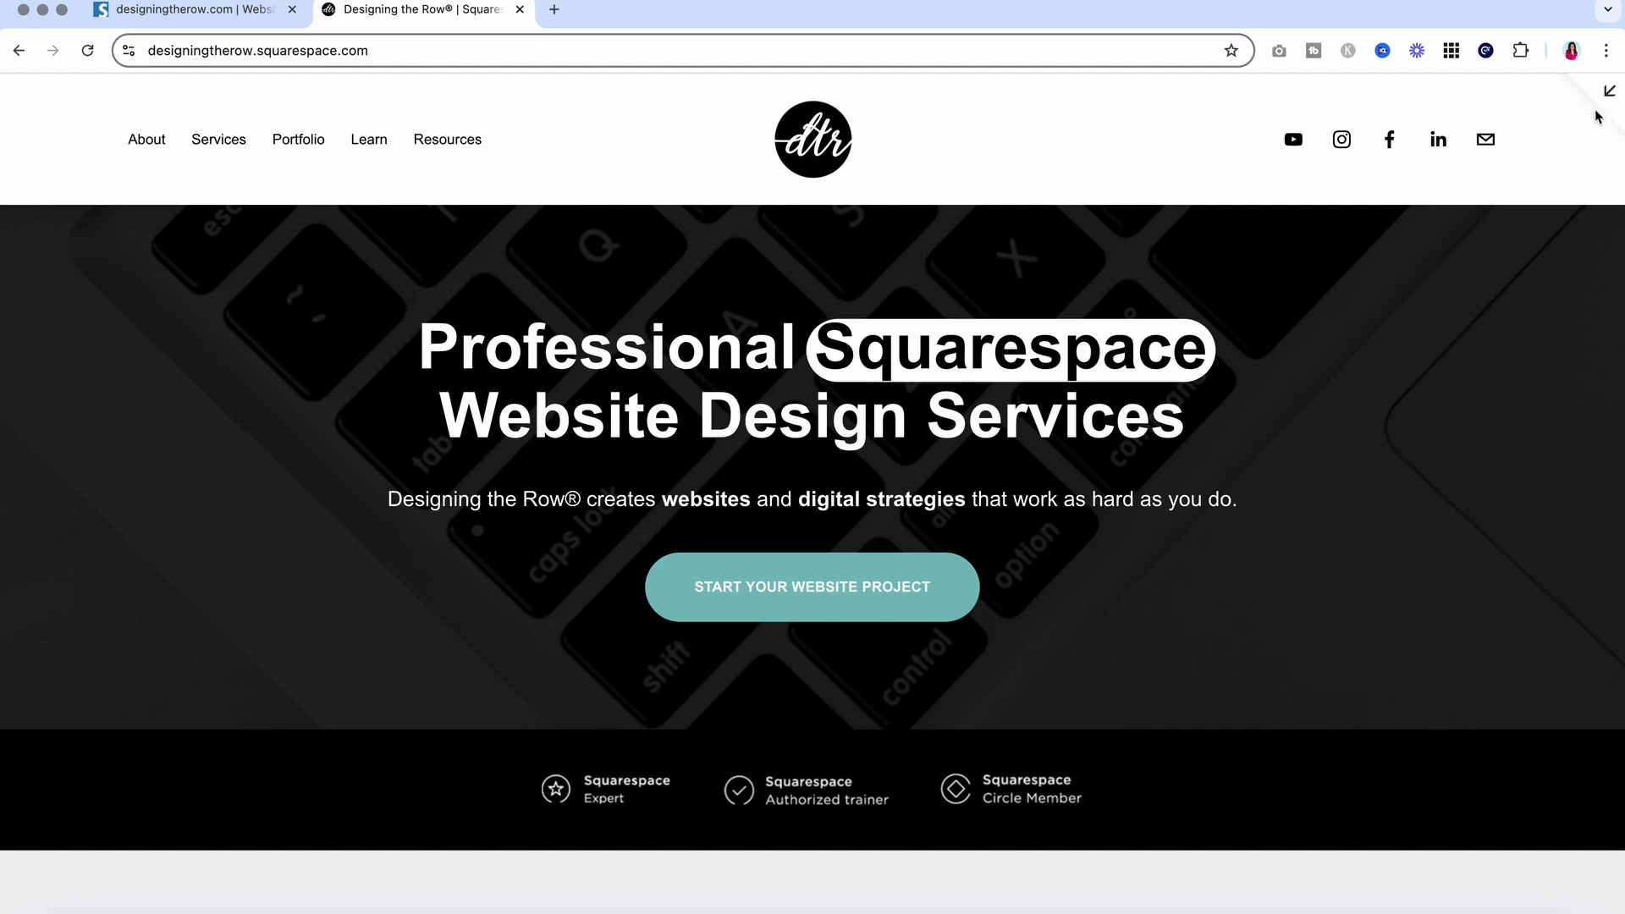
pyautogui.click(1608, 92)
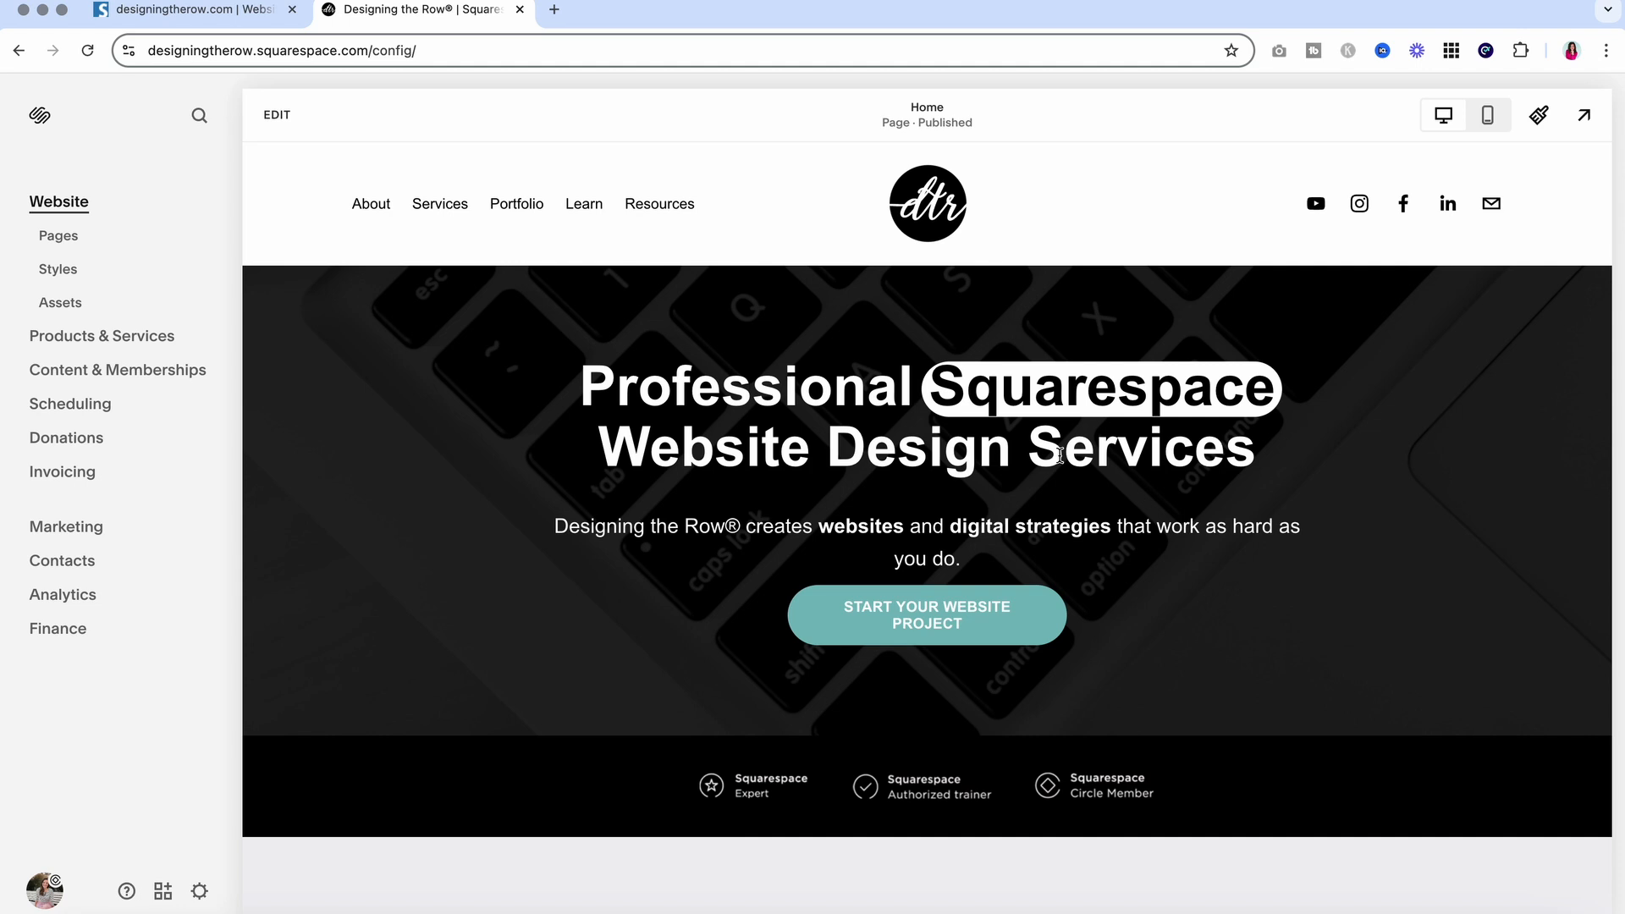
# Enter edit mode on the Home page and open the 'What clients are saying…' heading for text editing
pyautogui.click(277, 116)
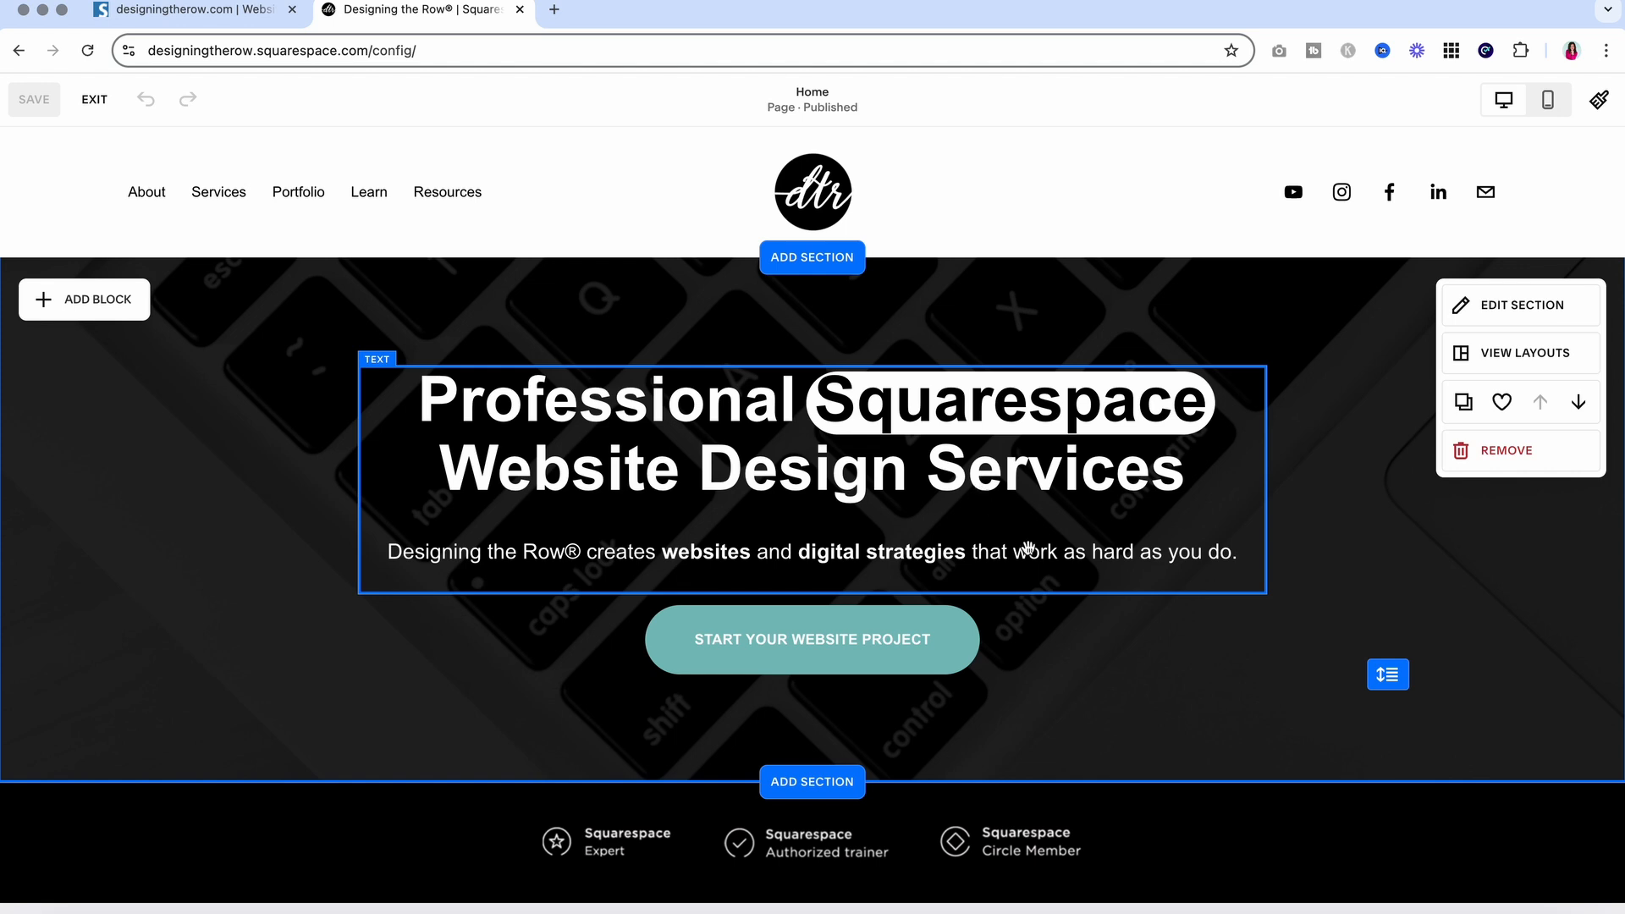
pyautogui.scroll(-5, 1114, 664)
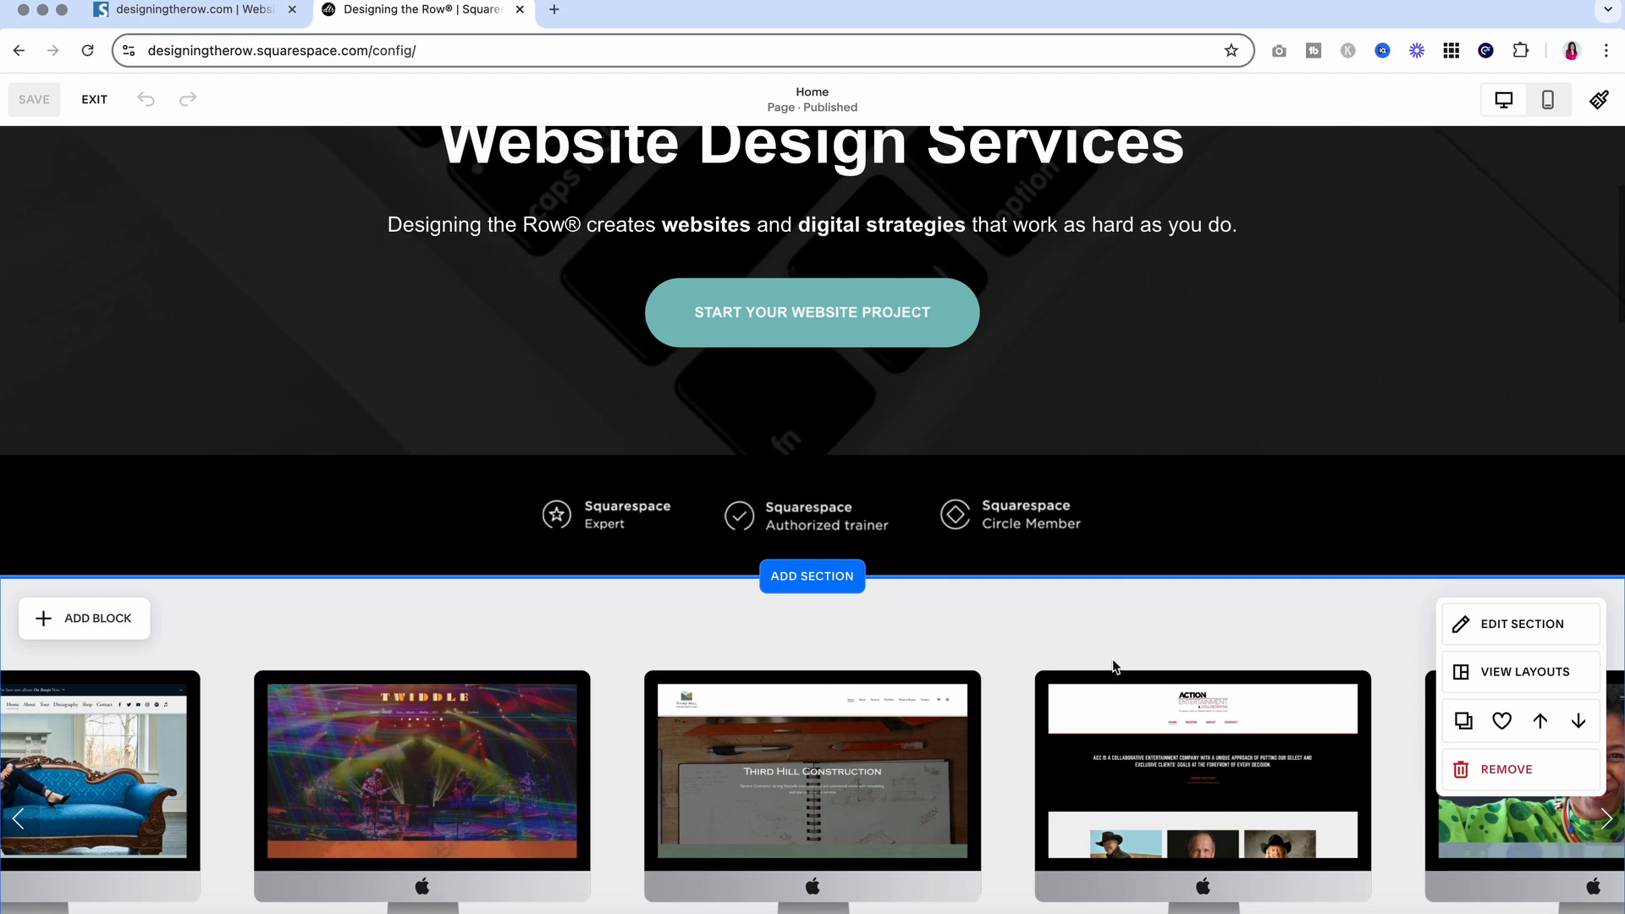
pyautogui.scroll(2, 1114, 666)
pyautogui.scroll(-1, 1117, 667)
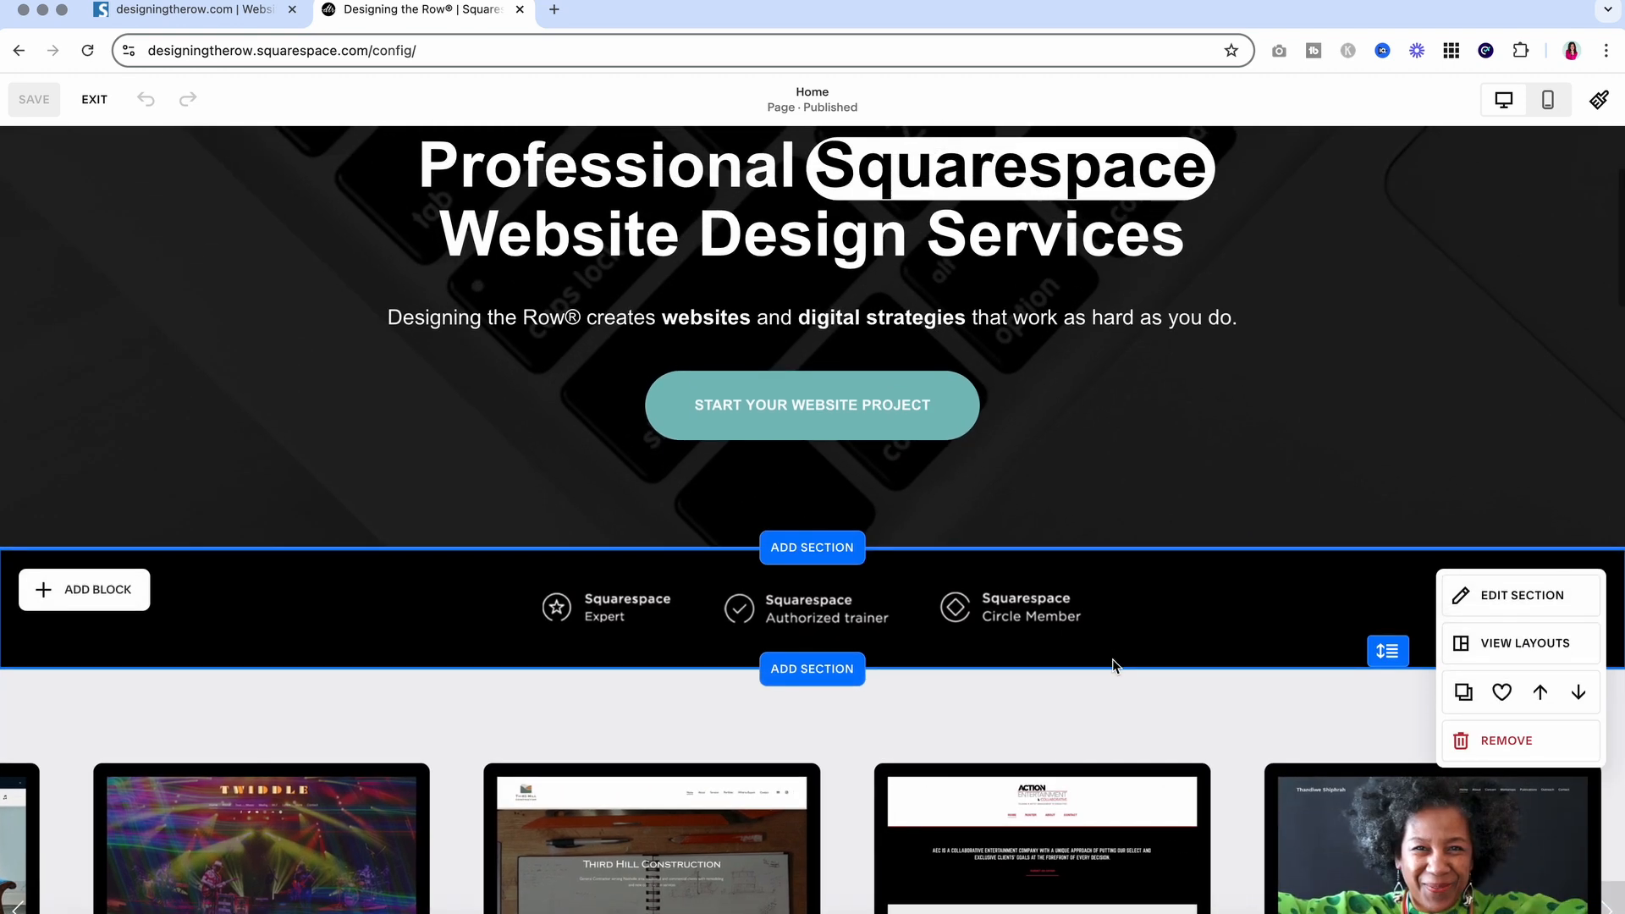
pyautogui.scroll(-15, 1114, 665)
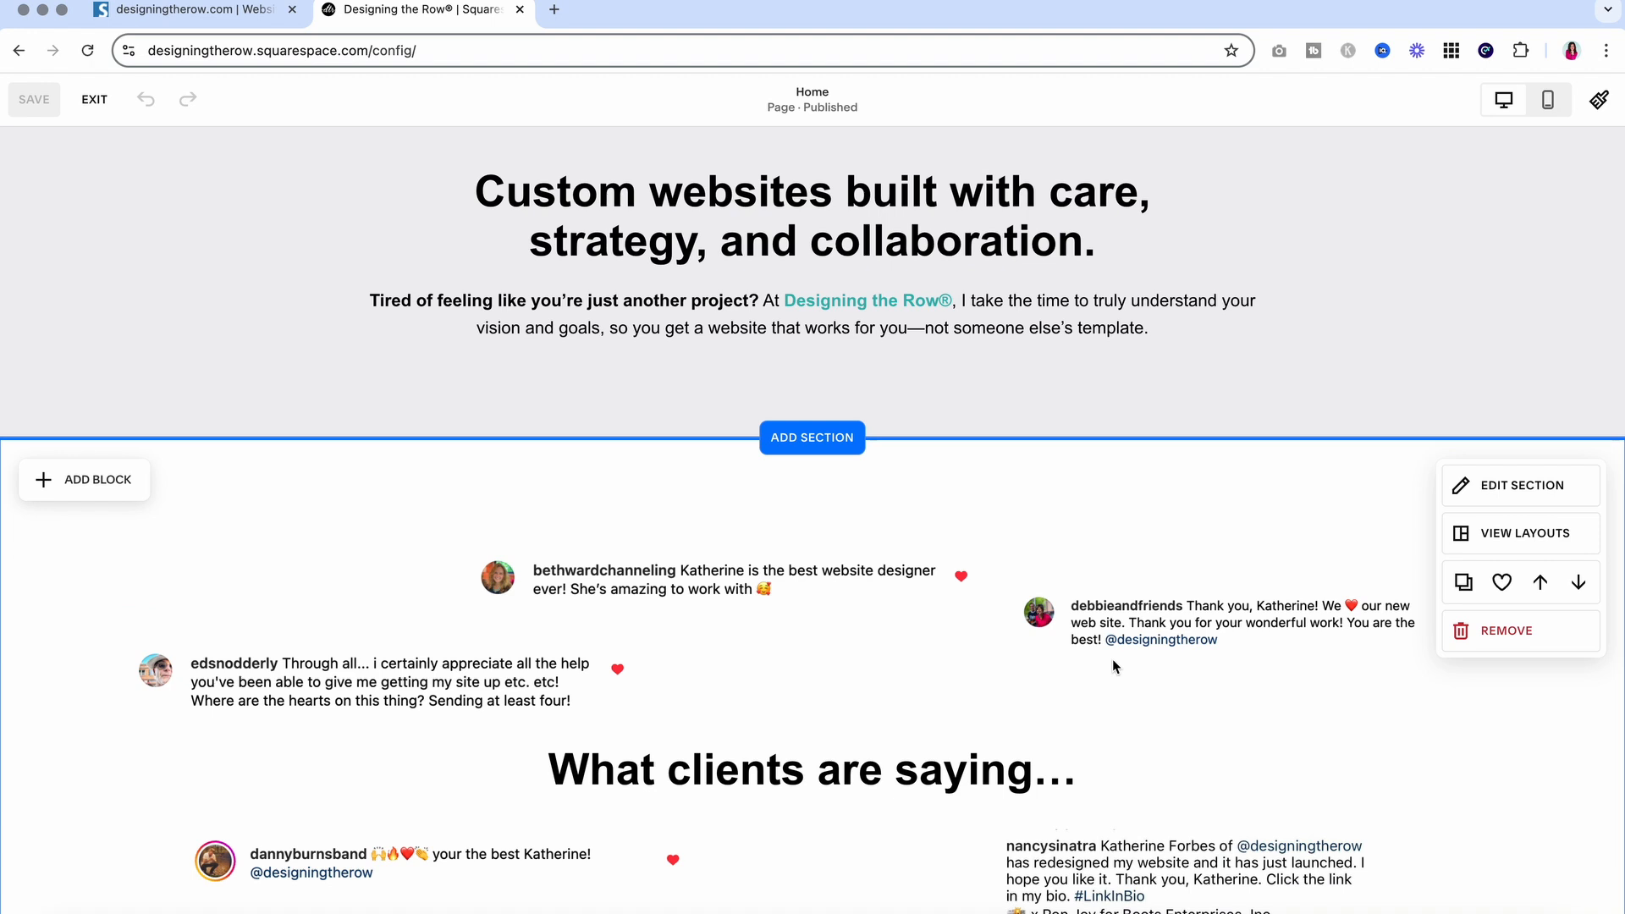
pyautogui.scroll(-3, 1112, 667)
pyautogui.scroll(-1, 1112, 658)
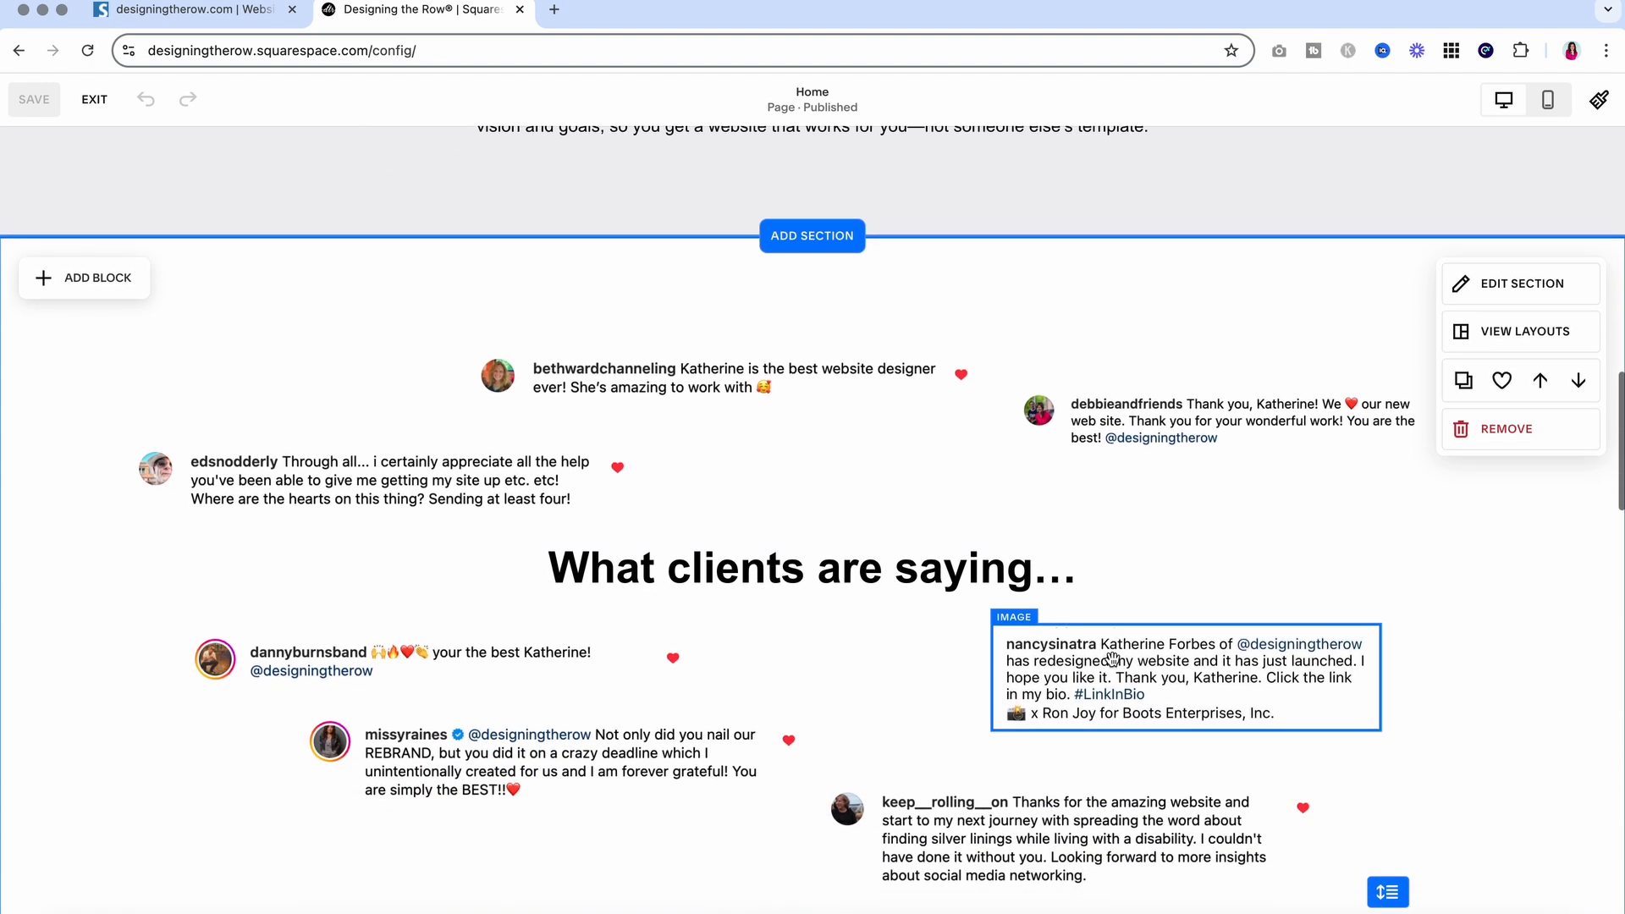
pyautogui.click(1091, 582)
pyautogui.click(1095, 584)
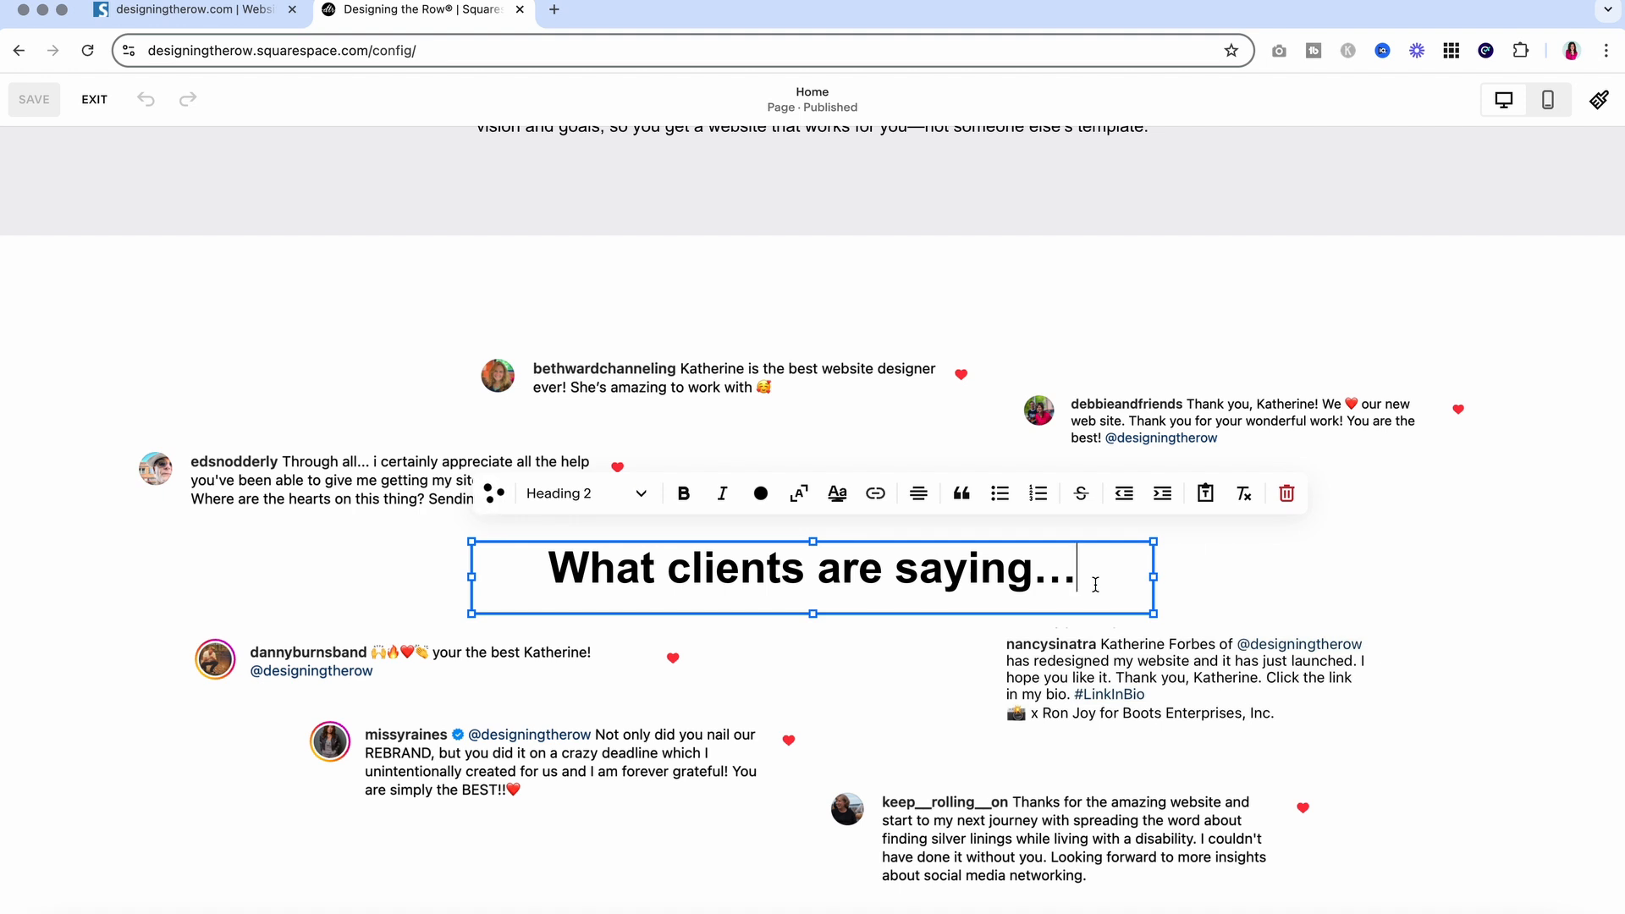
# Add a new text block beneath the 'What clients are saying…' heading and widen it
pyautogui.press('Return')
pyautogui.press('BackSpace')
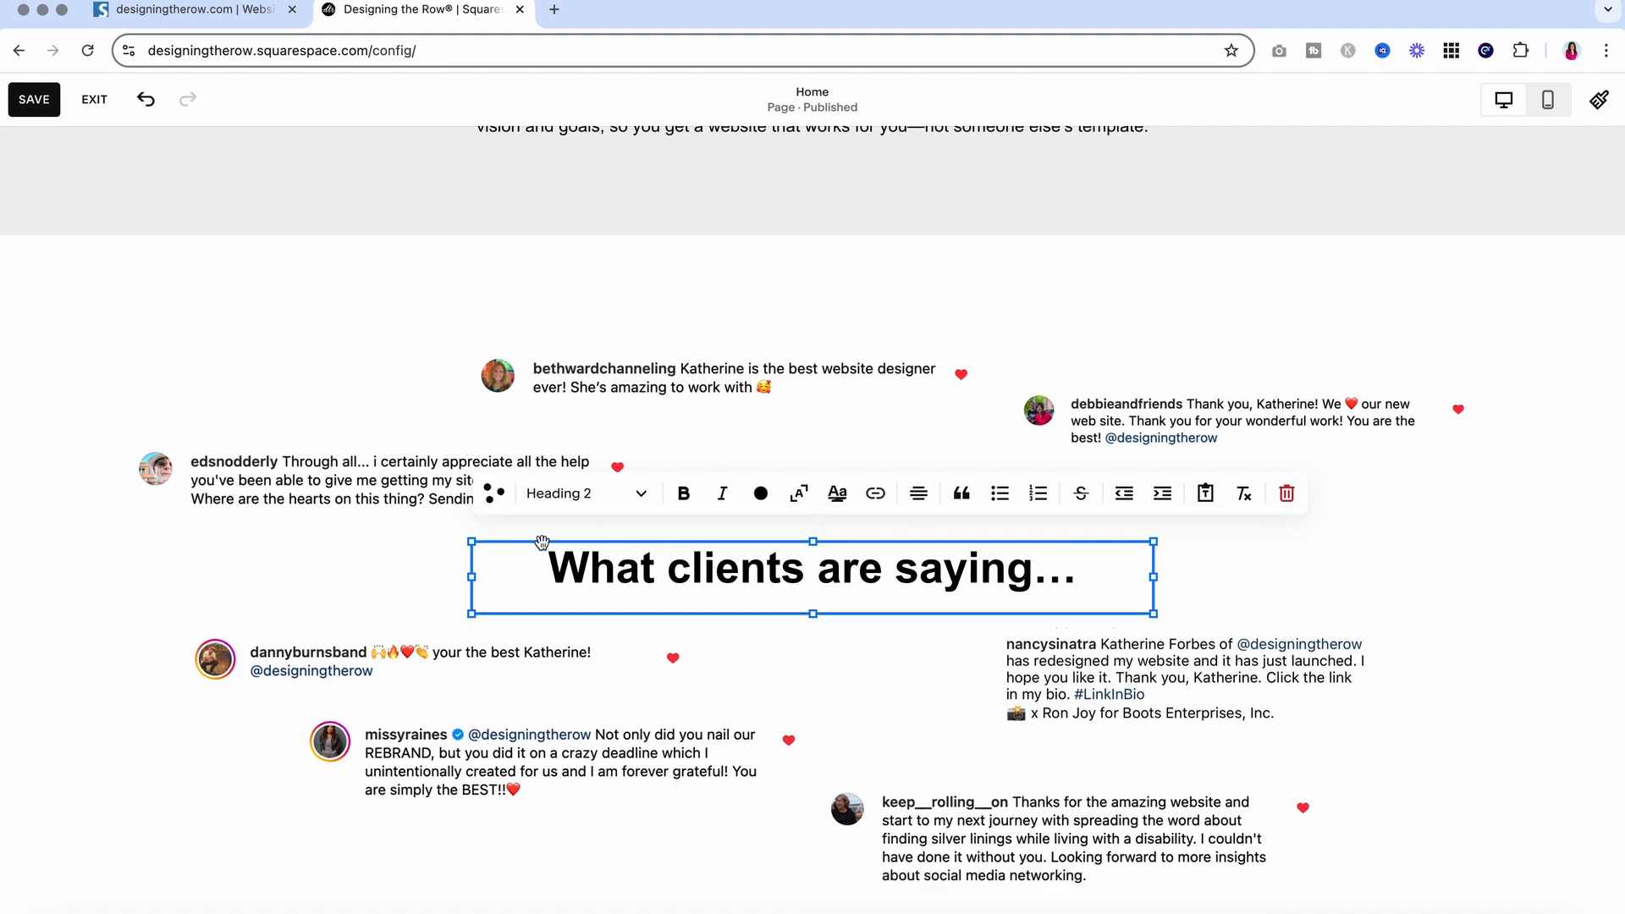
pyautogui.click(108, 551)
pyautogui.click(123, 297)
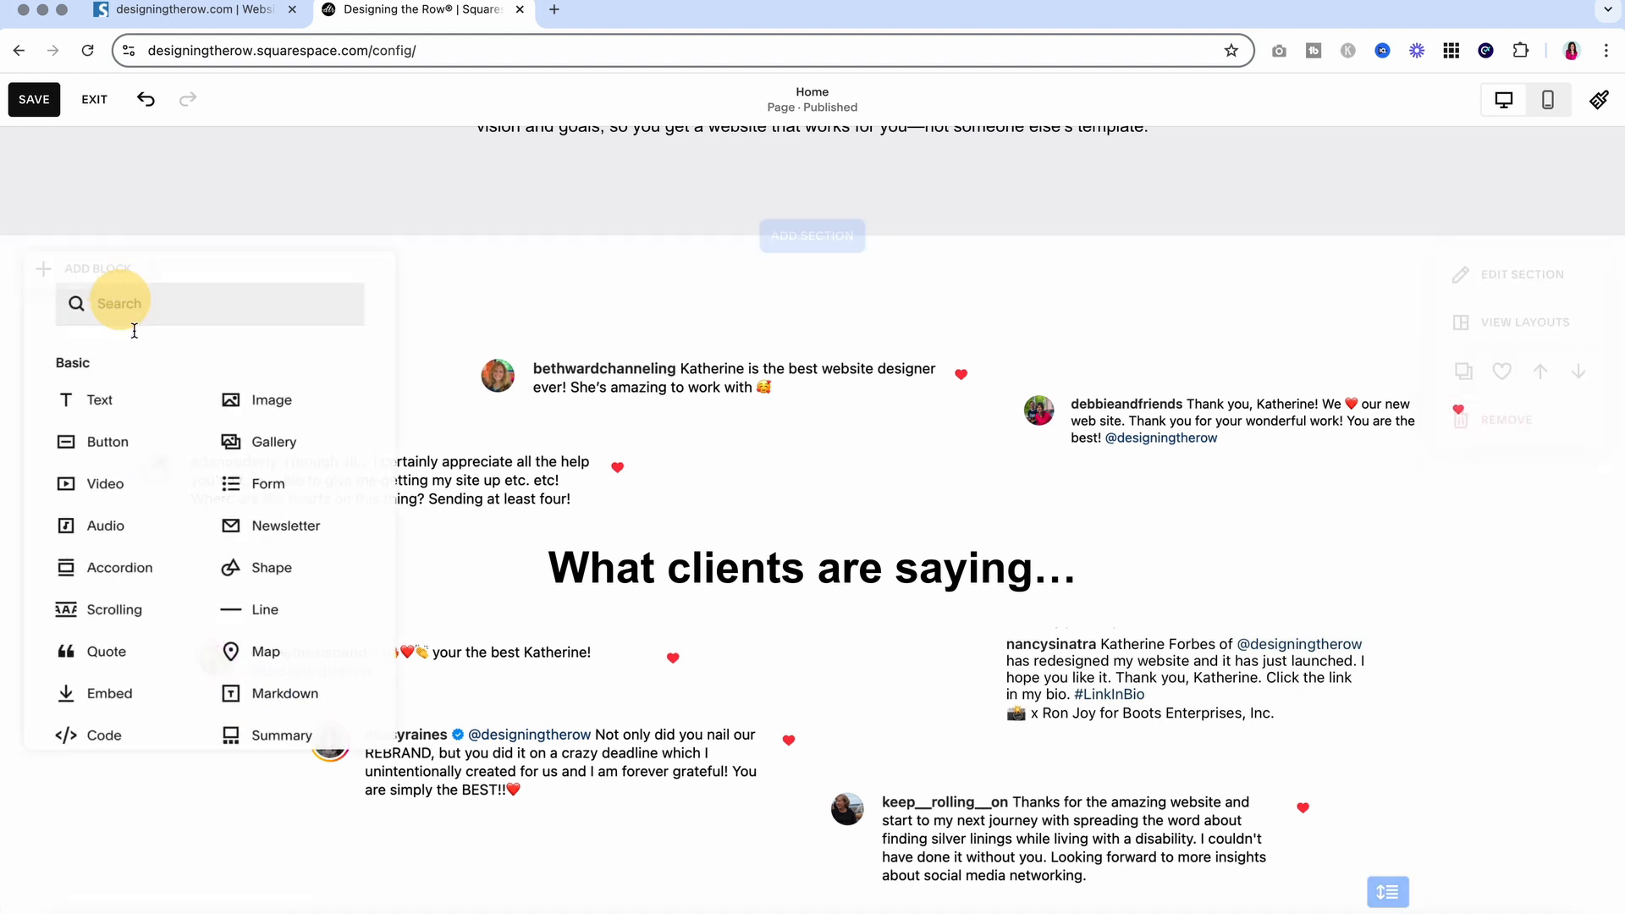
pyautogui.click(131, 403)
pyautogui.moveTo(230, 371); pyautogui.dragTo(588, 620)
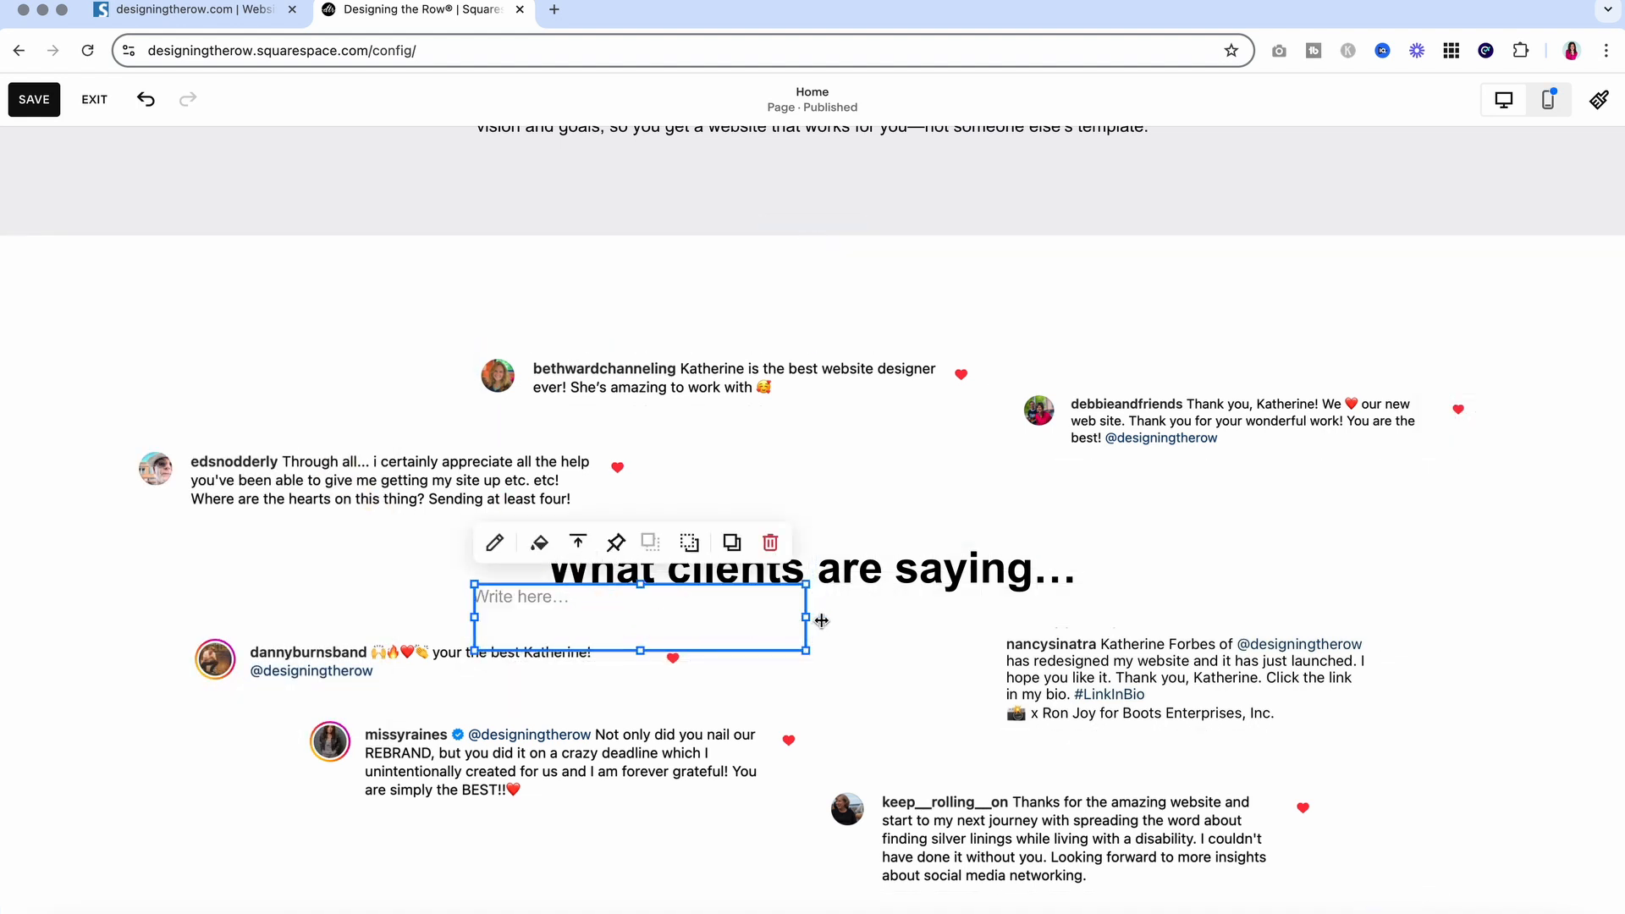
pyautogui.moveTo(806, 617); pyautogui.dragTo(1151, 640)
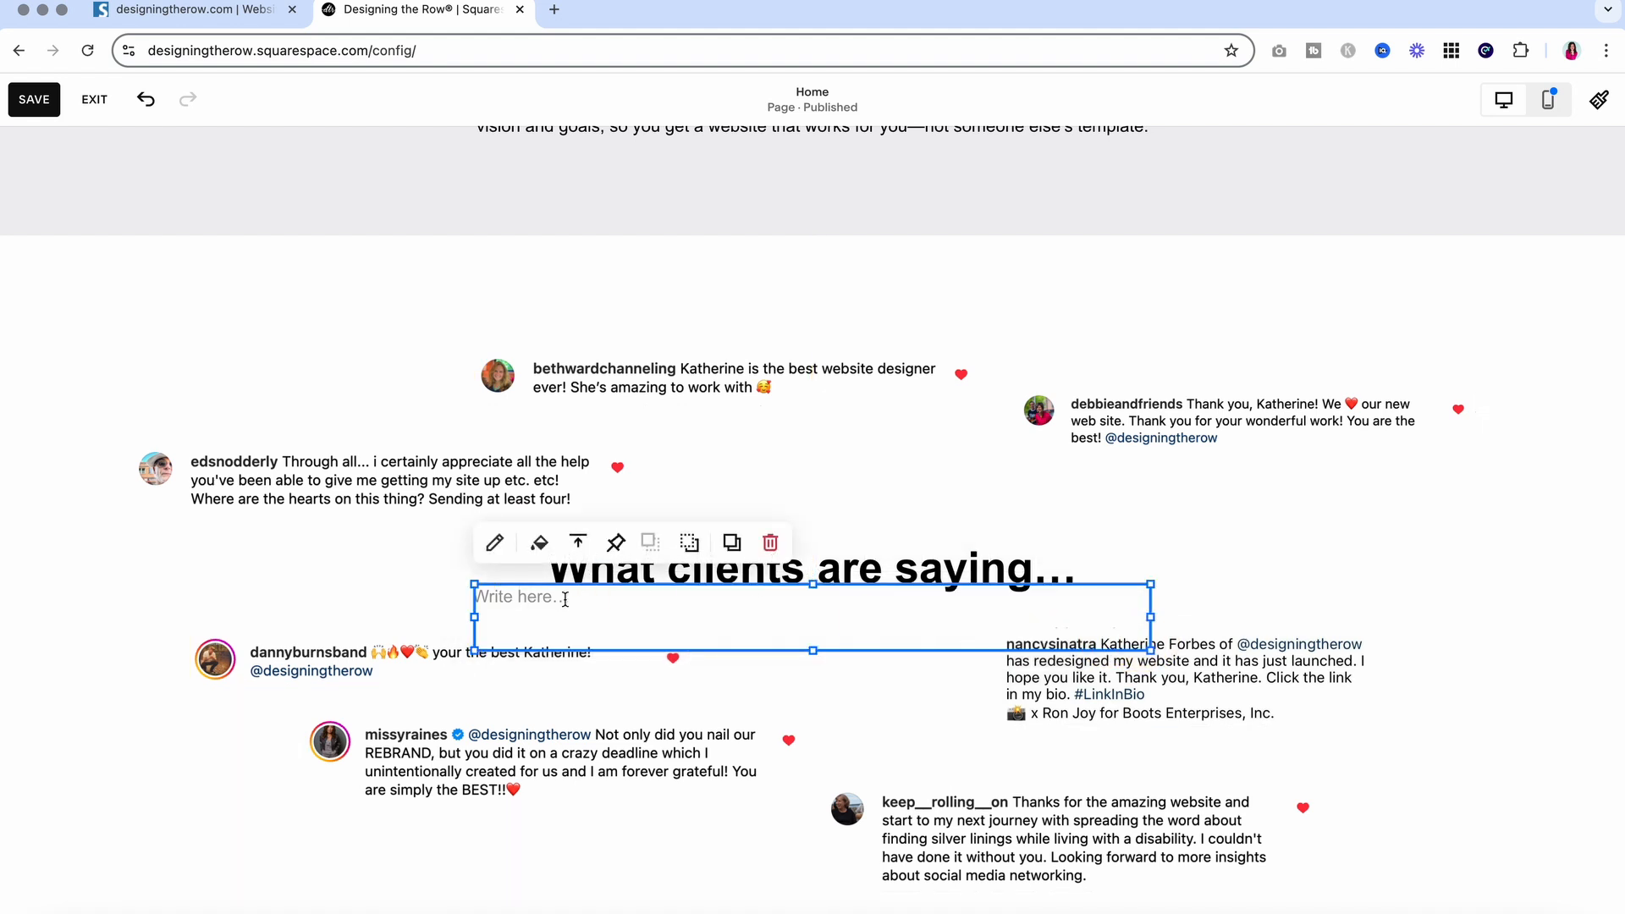
# Enter 'About our Professional Squarespace Website Design Services' in the new block, centered
pyautogui.click(524, 598)
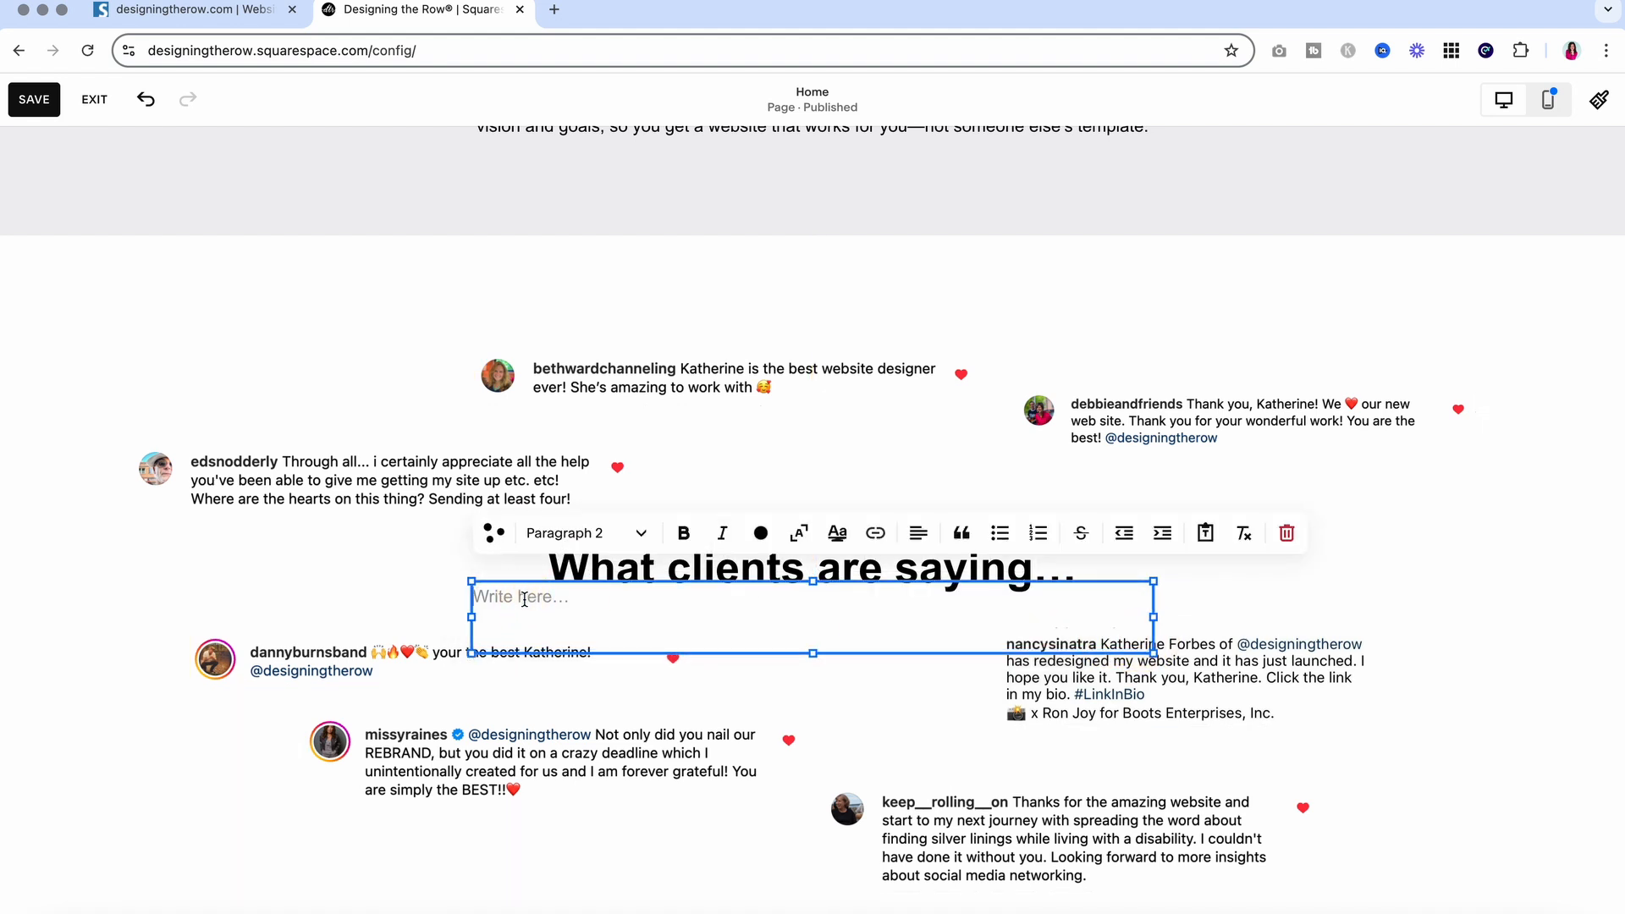
pyautogui.write('About our Professional ')
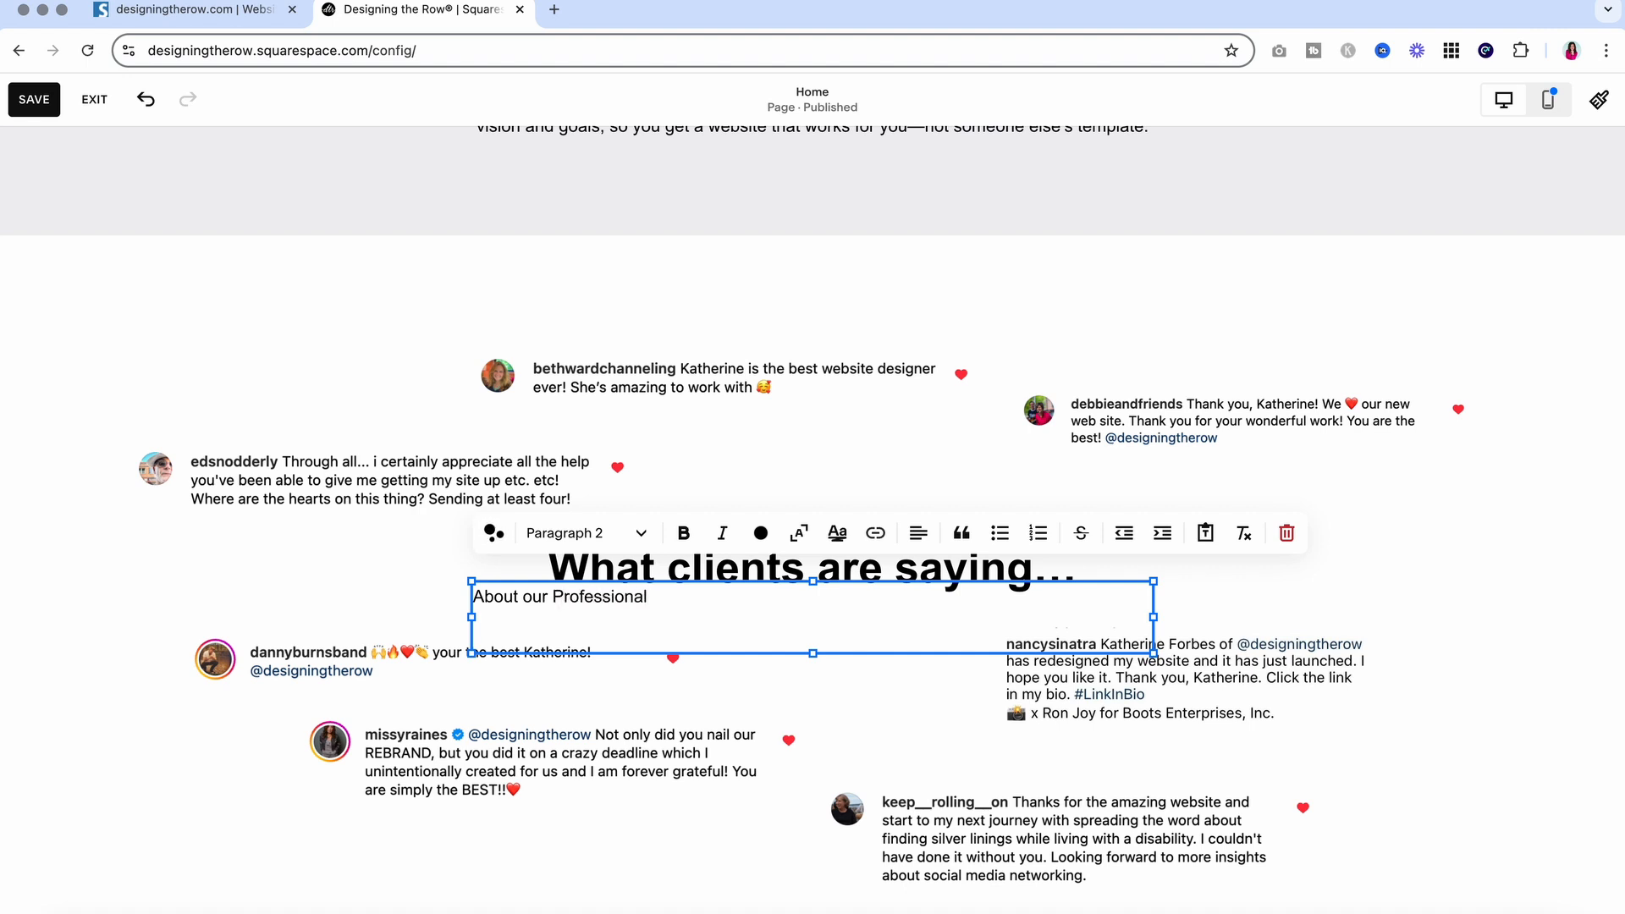
pyautogui.write('Squarespace Website Designe')
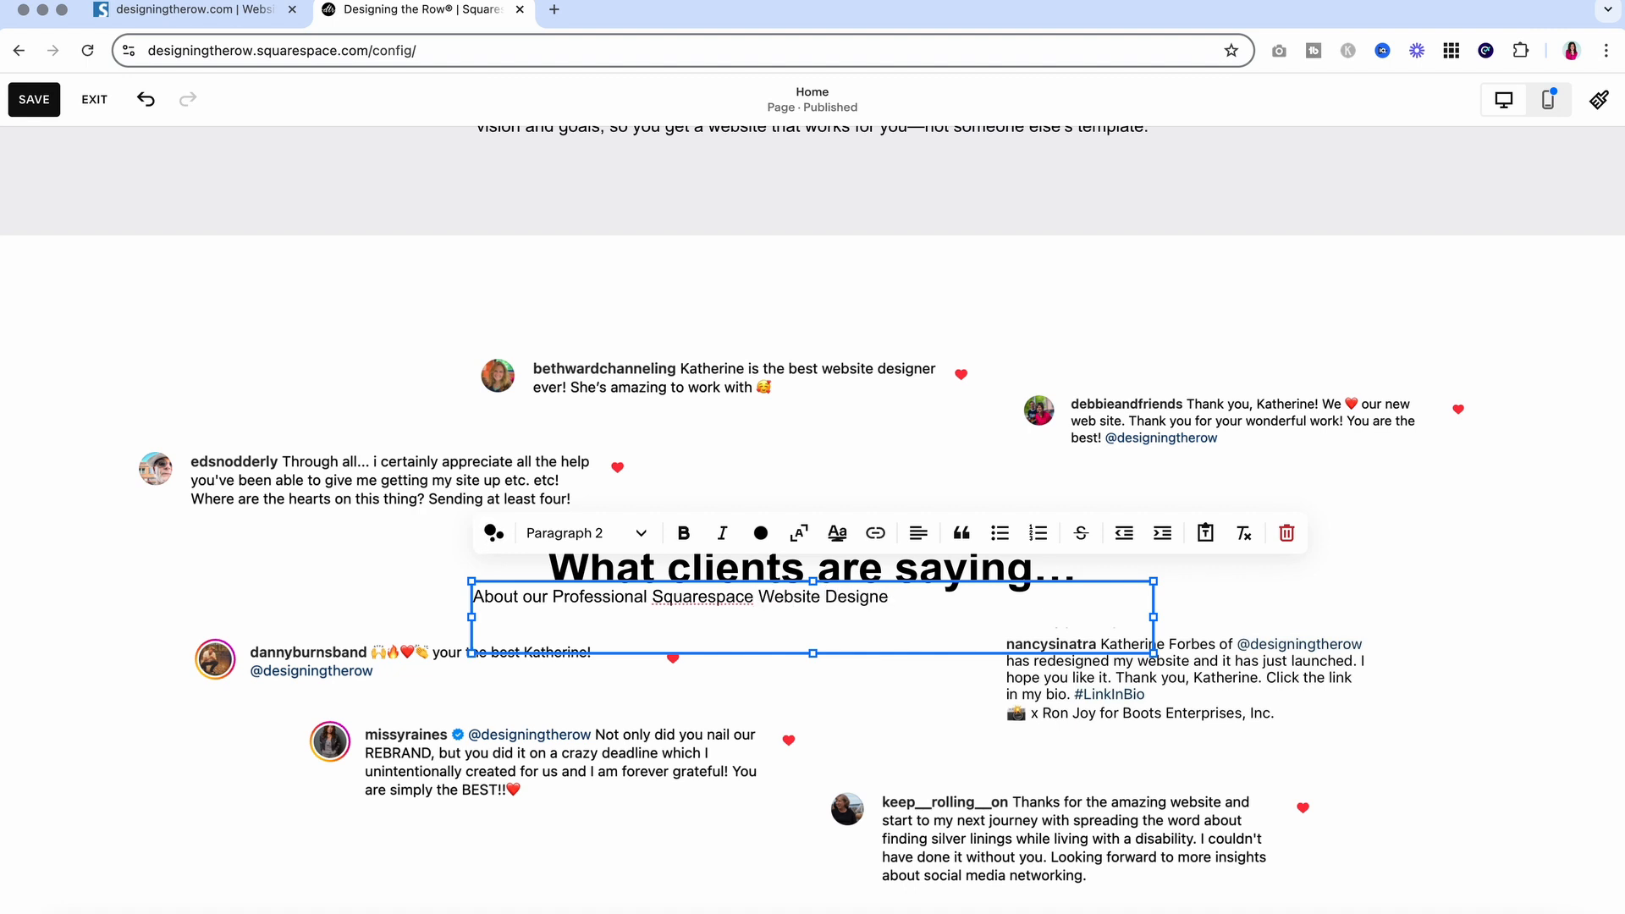
pyautogui.press('BackSpace')
pyautogui.write('Services')
pyautogui.click(913, 535)
pyautogui.click(900, 580)
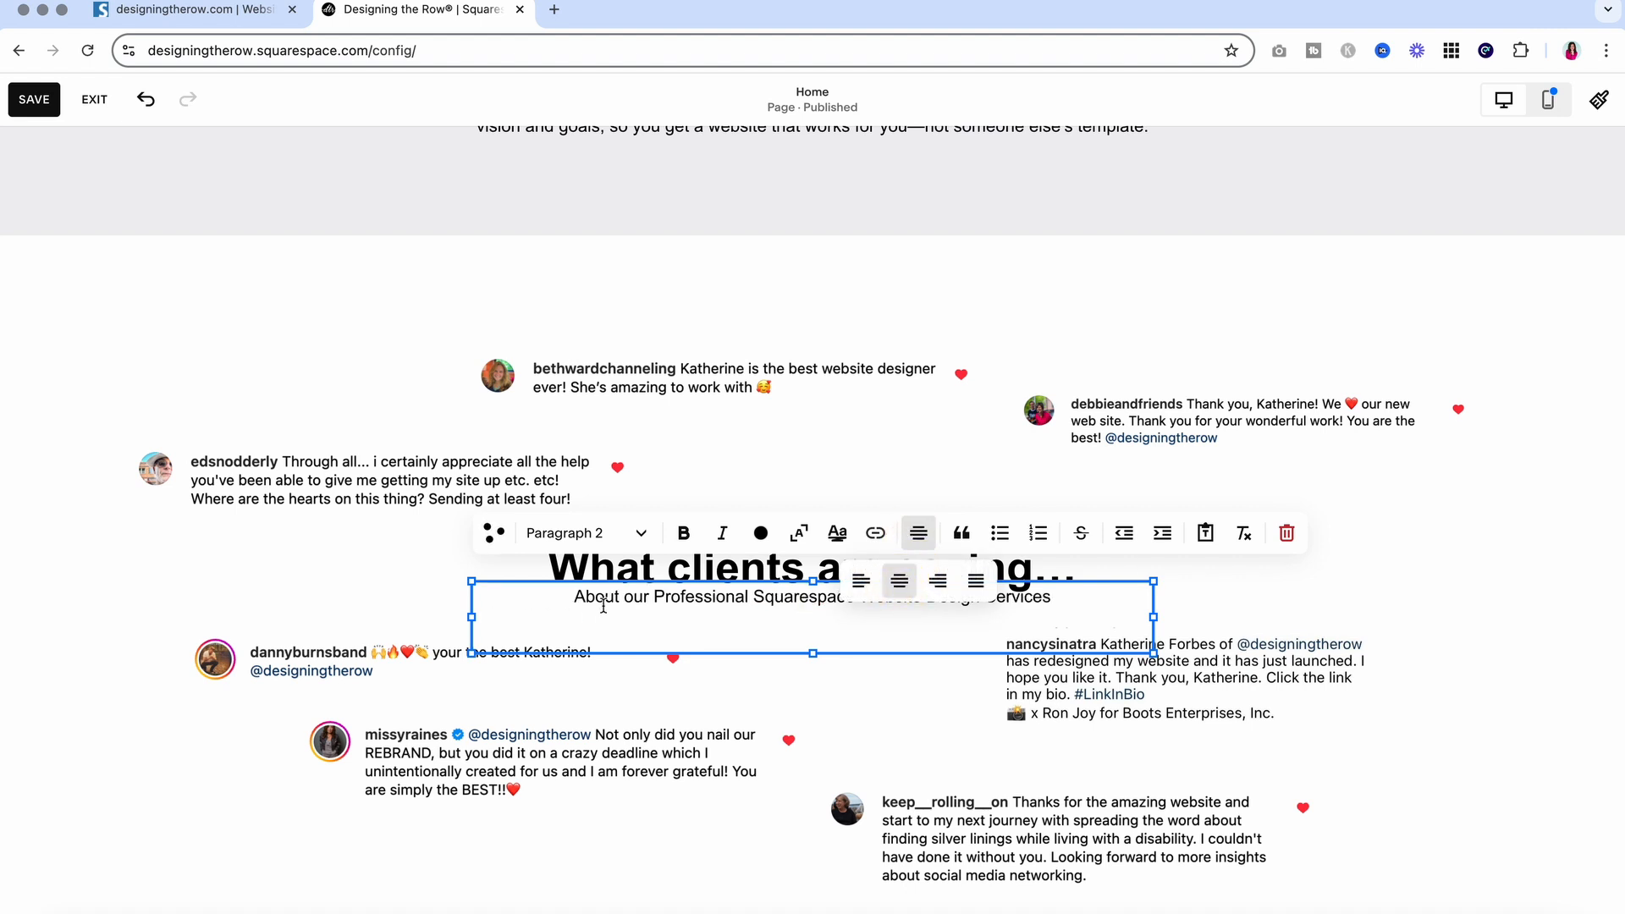
# Lowercase the initials so the subtitle reads 'about our professional Squarespace website design services'
pyautogui.click(582, 599)
pyautogui.press('BackSpace')
pyautogui.write('a')
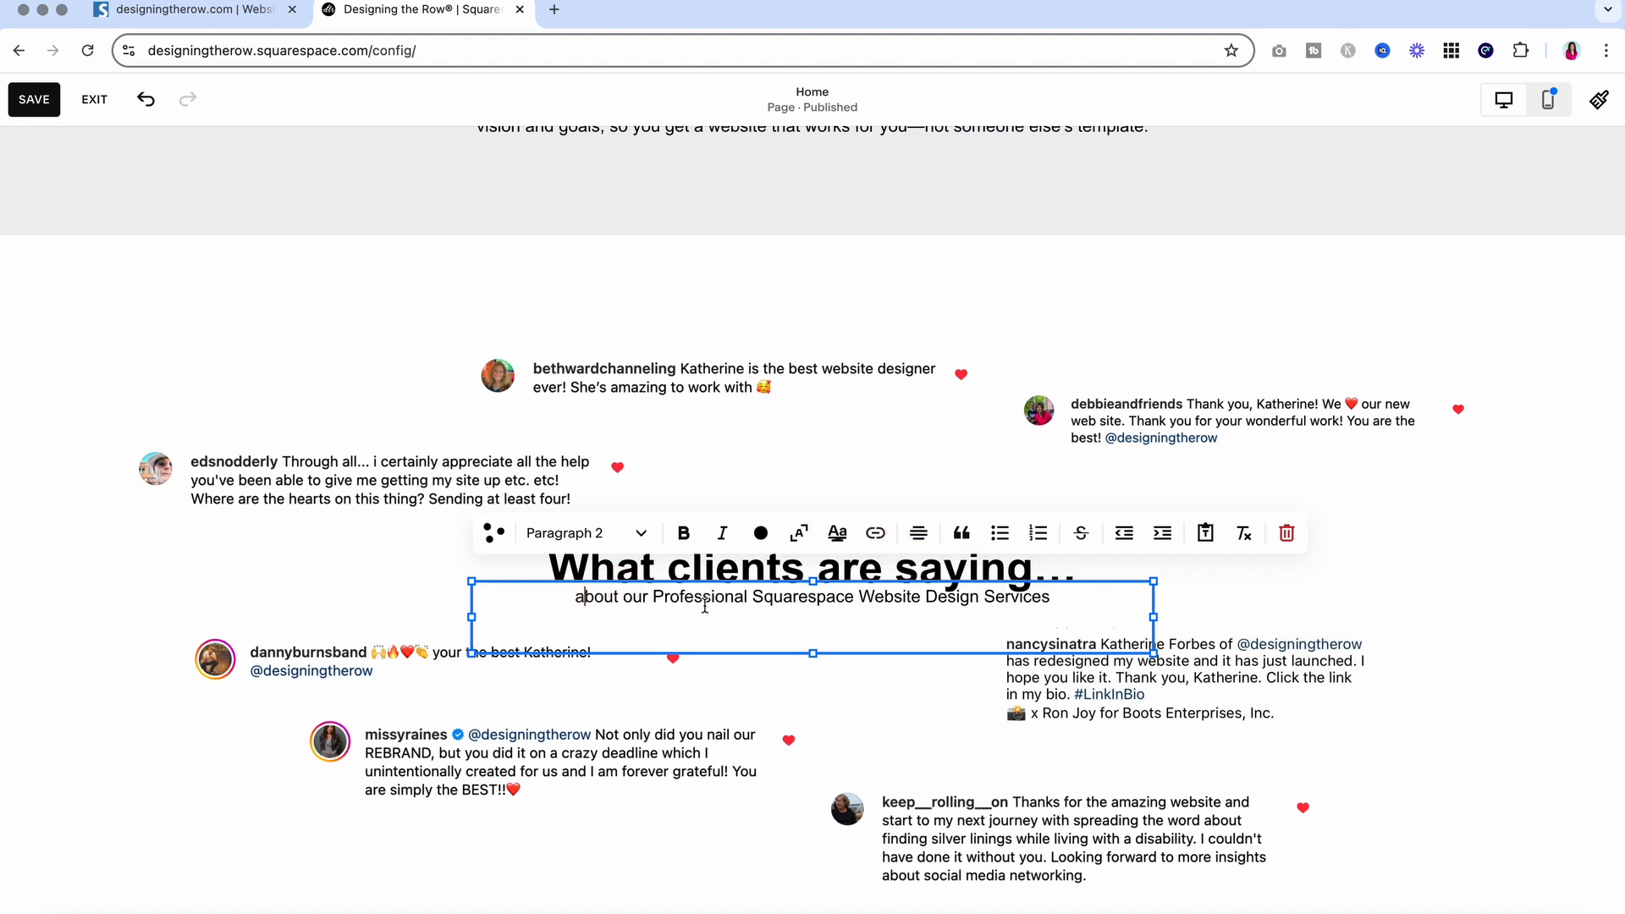
pyautogui.click(661, 596)
pyautogui.press('BackSpace')
pyautogui.write('p')
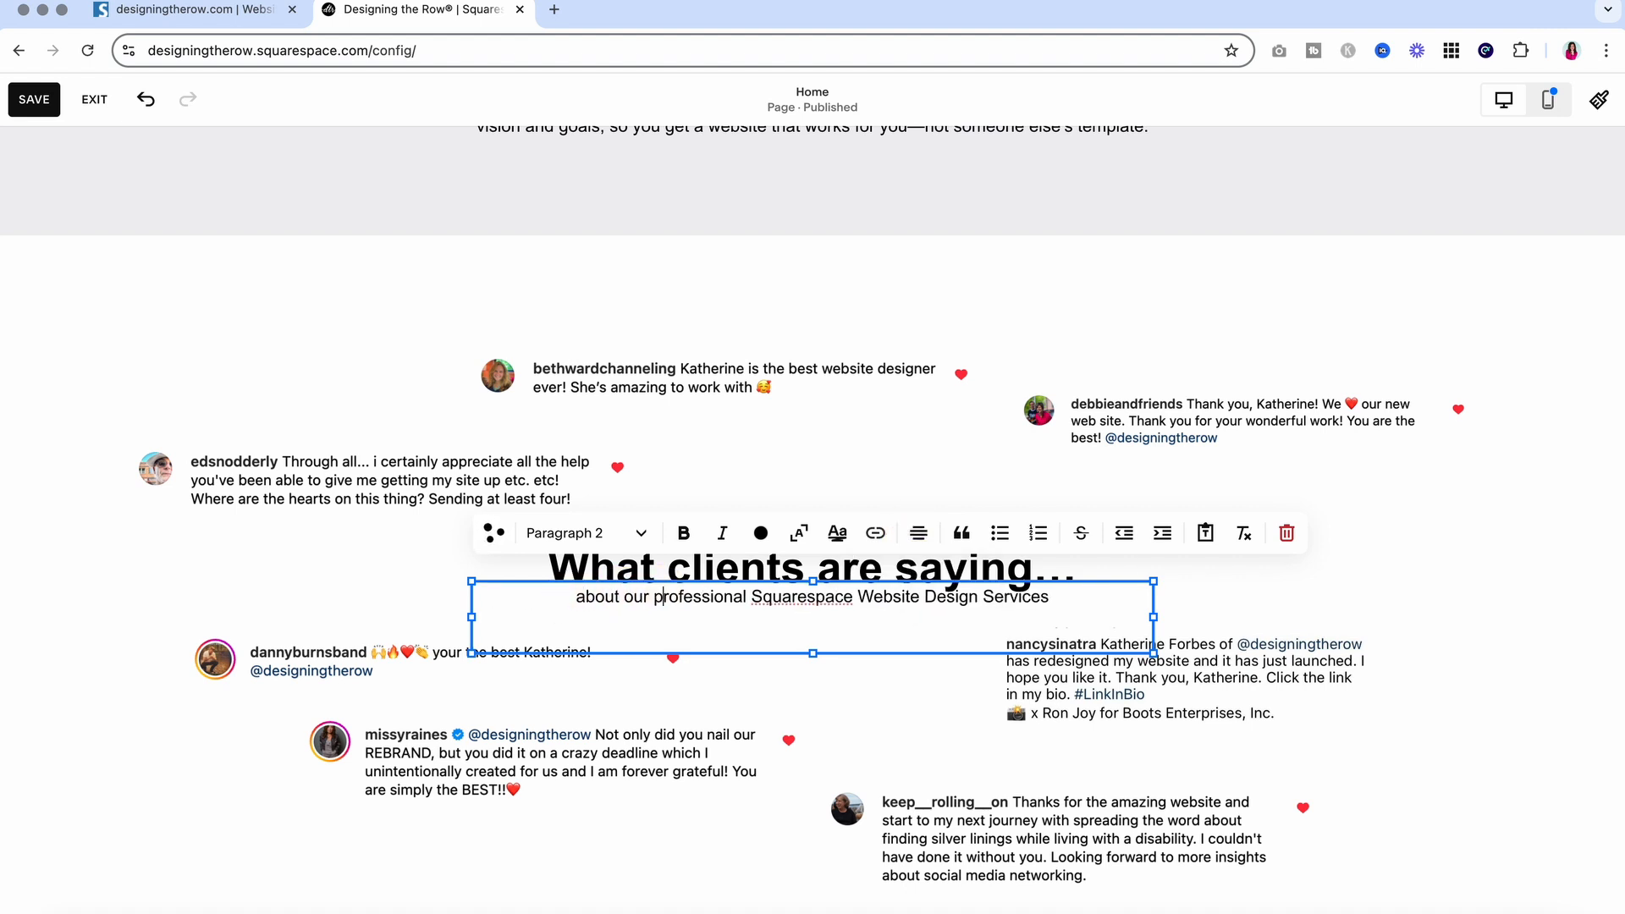
pyautogui.click(868, 601)
pyautogui.press('BackSpace')
pyautogui.write('w')
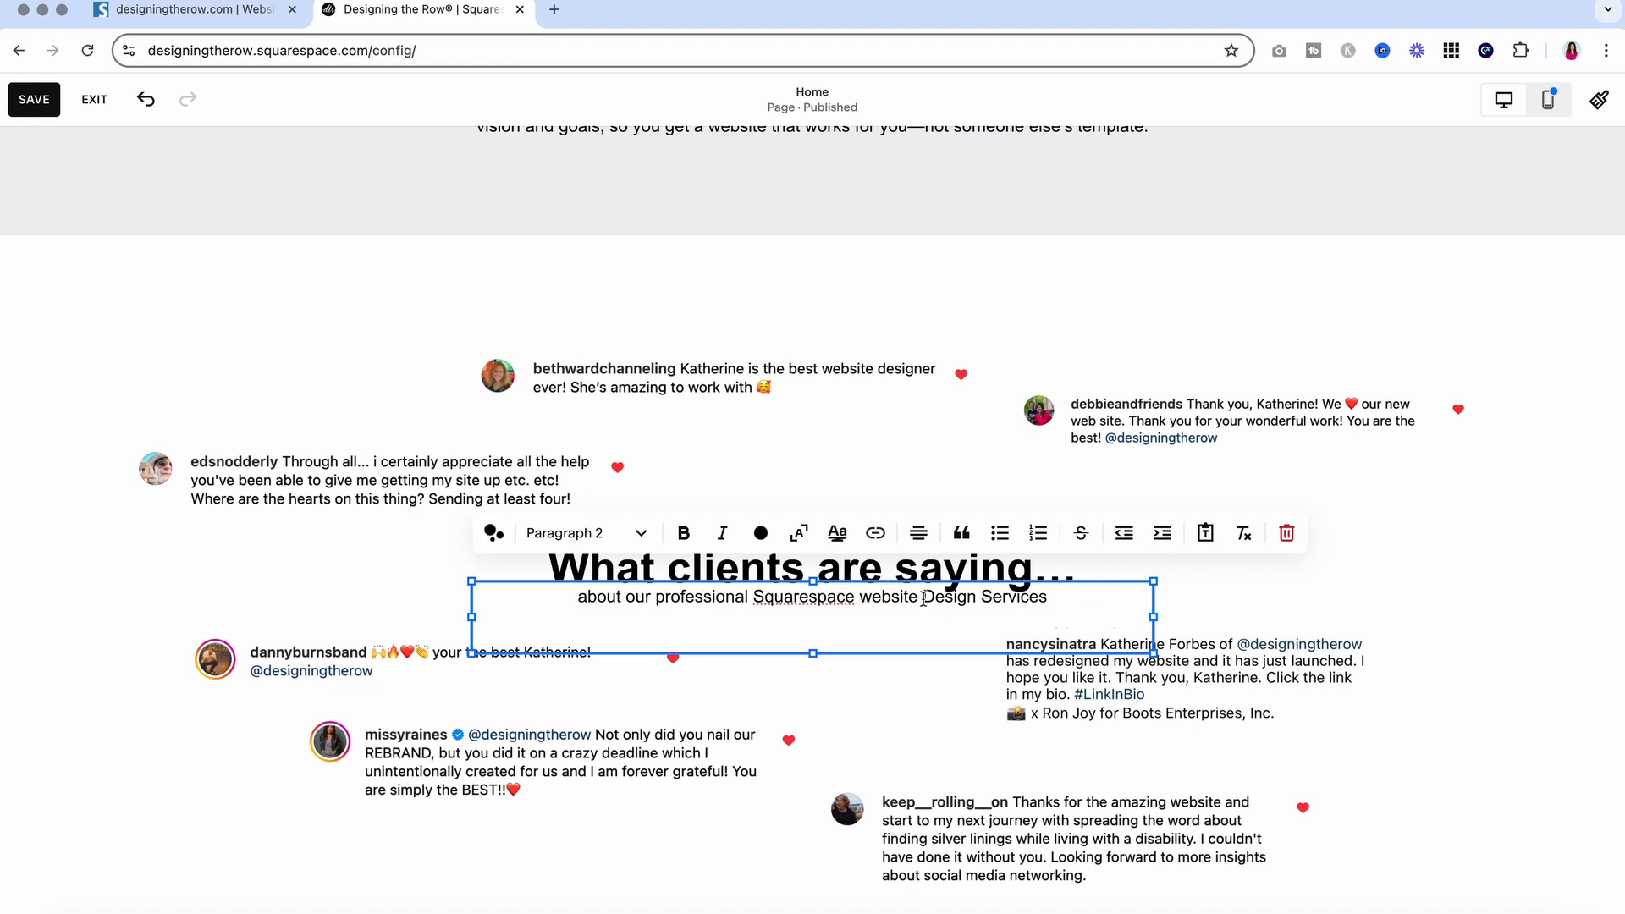
pyautogui.click(931, 598)
pyautogui.press('BackSpace')
pyautogui.write('d')
pyautogui.click(988, 600)
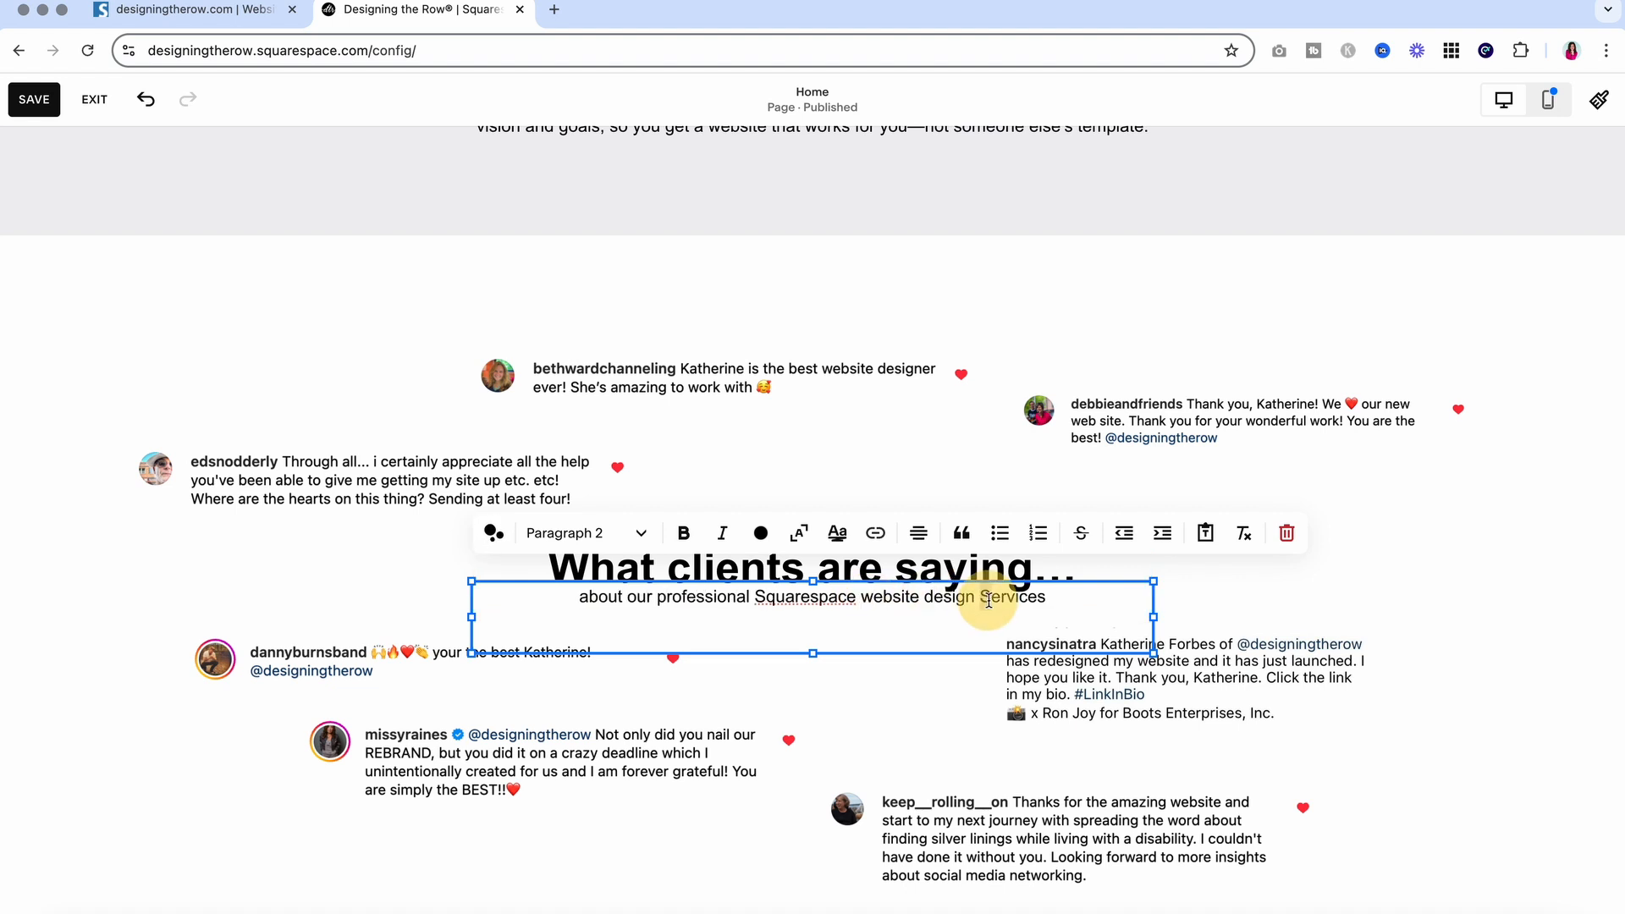
pyautogui.press('BackSpace')
pyautogui.write('s')
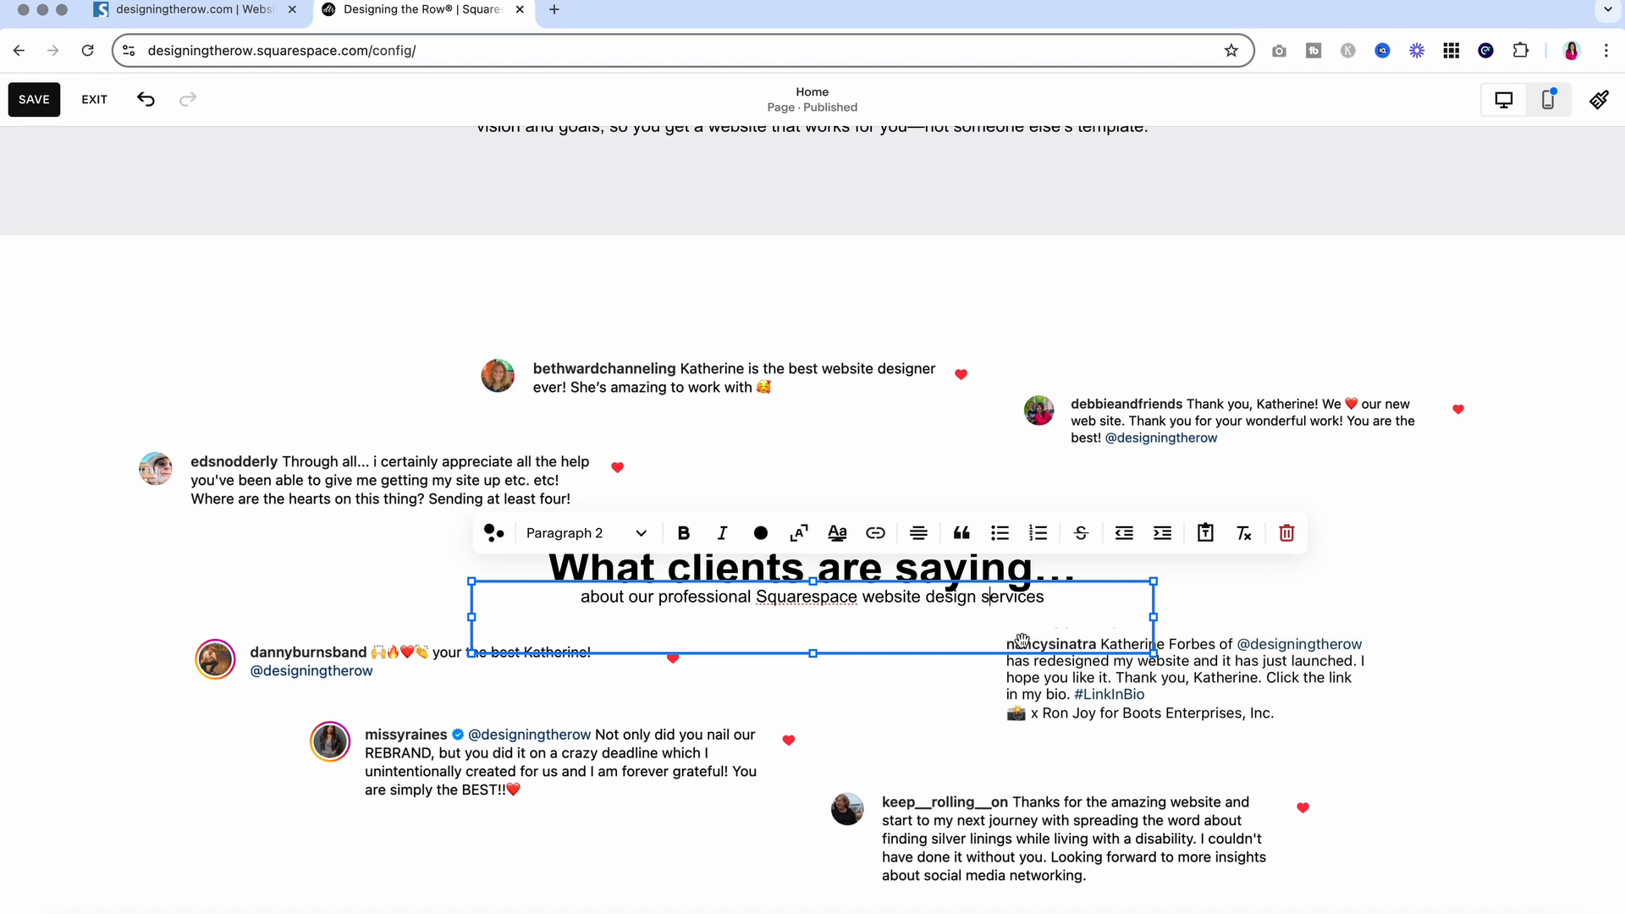
pyautogui.click(964, 573)
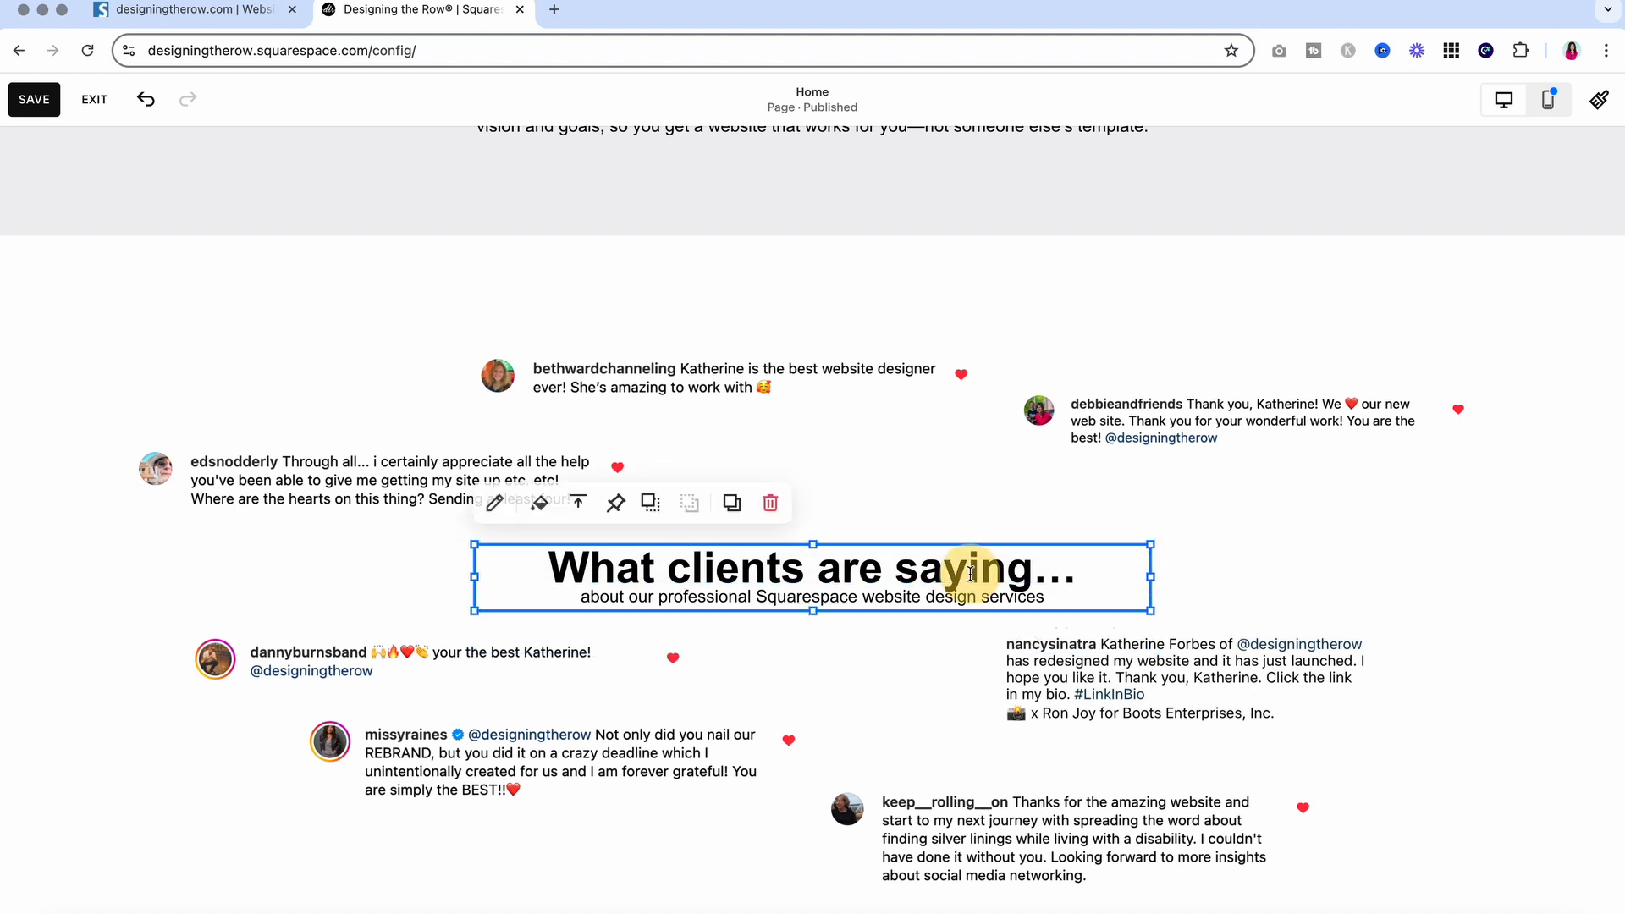
# Center the subtitle vertically and reposition the heading, subtitle and testimonial blocks
pyautogui.click(834, 627)
pyautogui.click(578, 542)
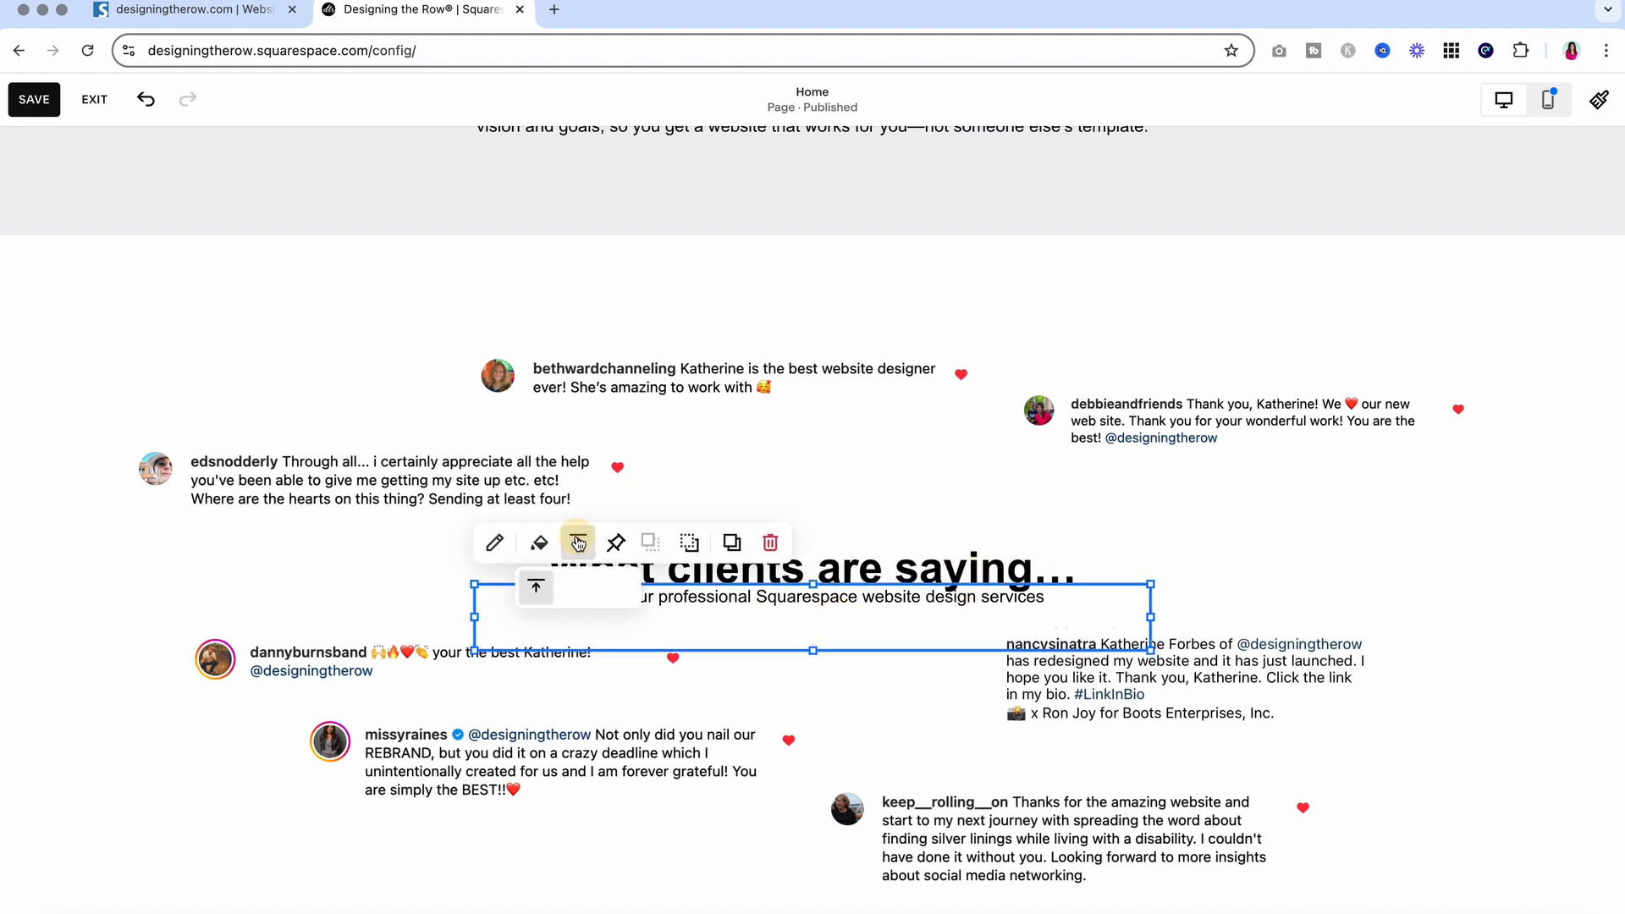
pyautogui.click(577, 587)
pyautogui.click(1462, 591)
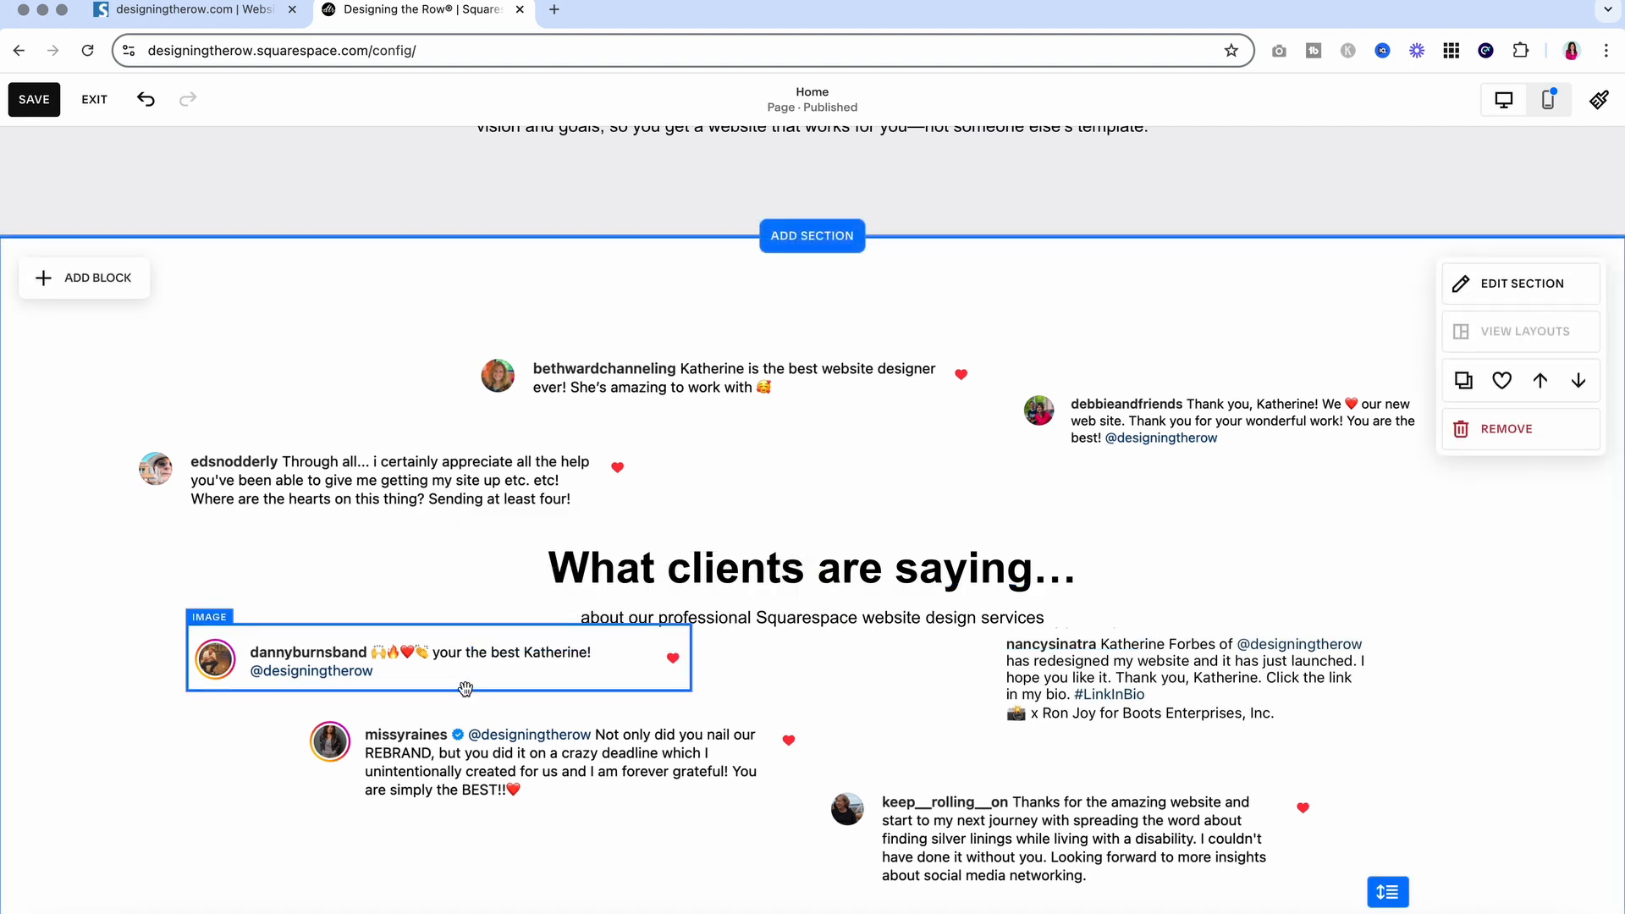
pyautogui.click(785, 569)
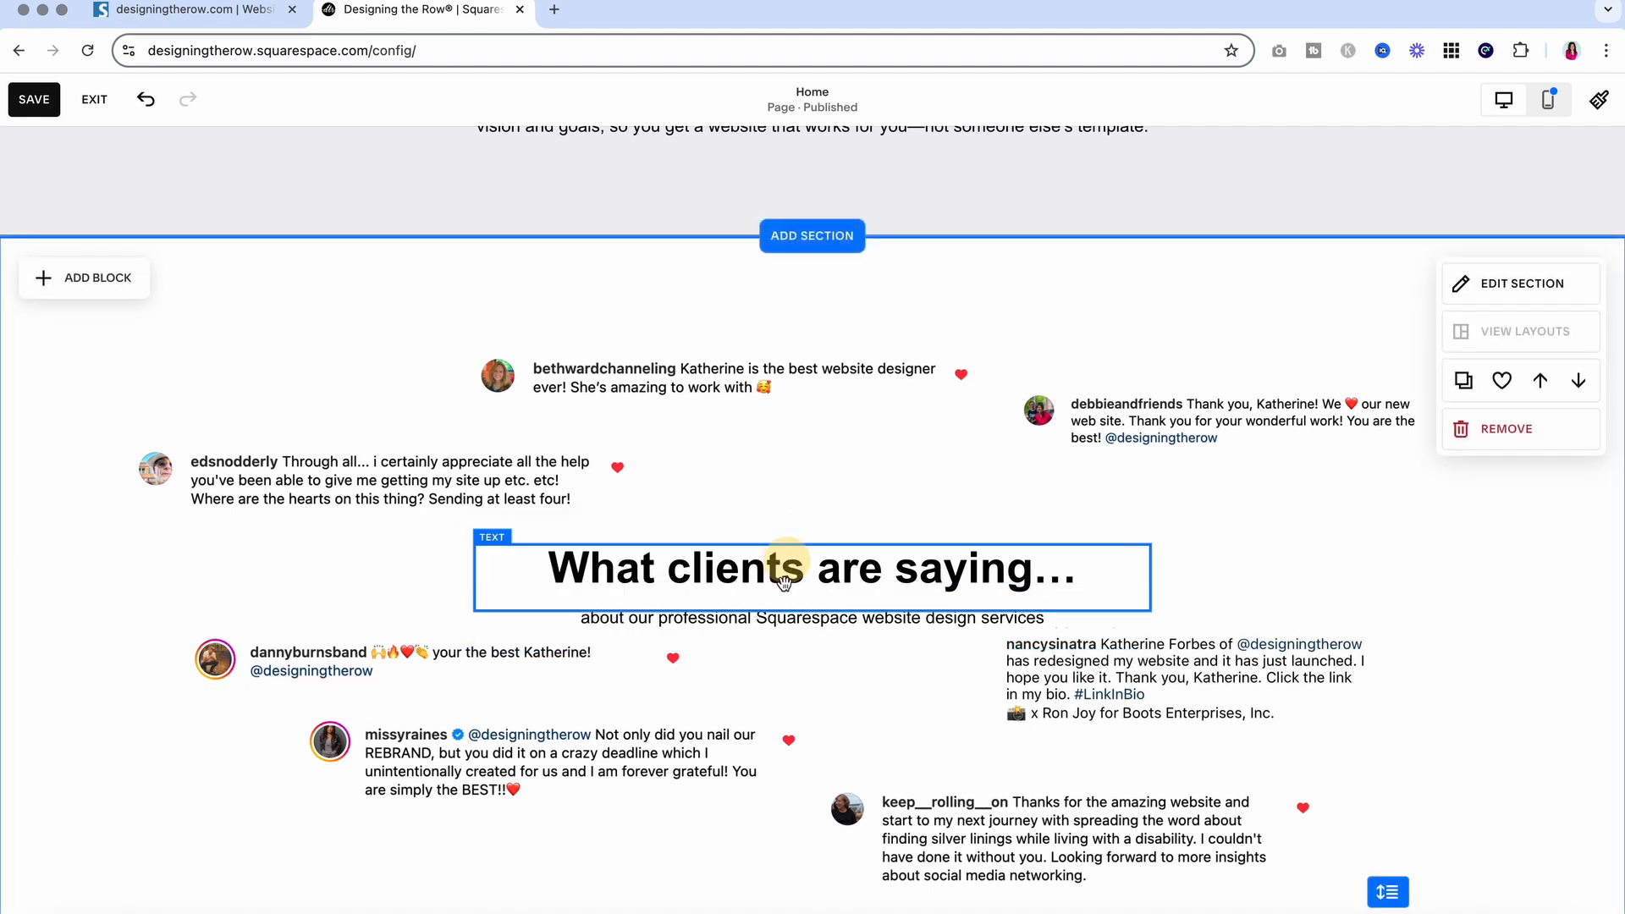
pyautogui.keyDown('shift'); pyautogui.click(784, 633); pyautogui.keyUp('shift')
pyautogui.moveTo(783, 633); pyautogui.dragTo(822, 622)
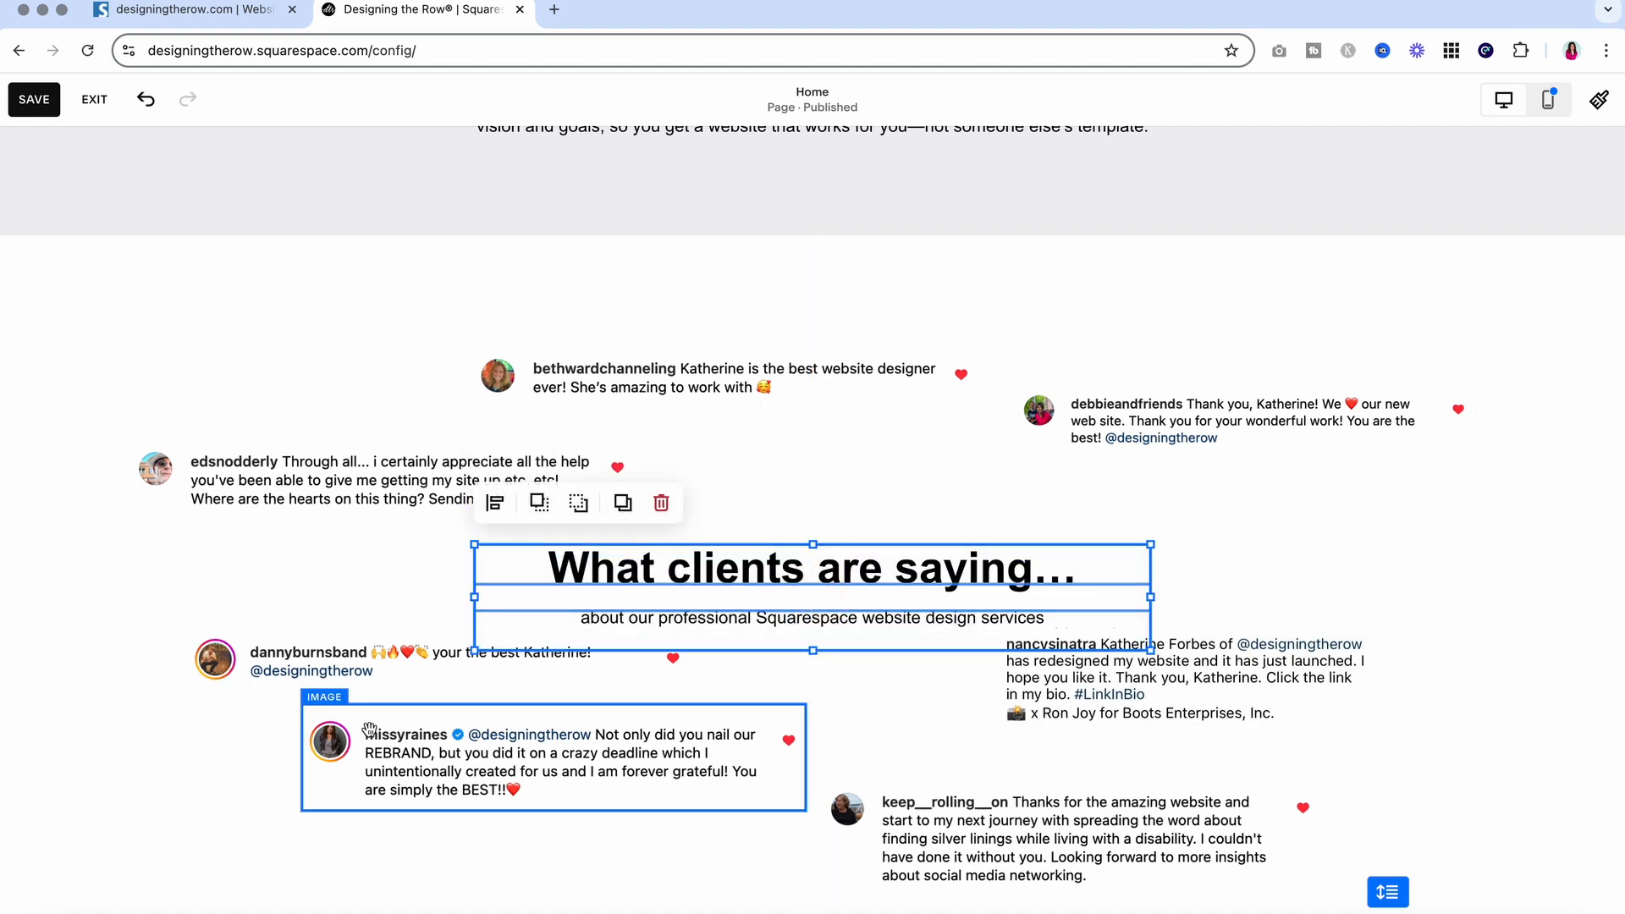
pyautogui.moveTo(116, 657); pyautogui.dragTo(1193, 834)
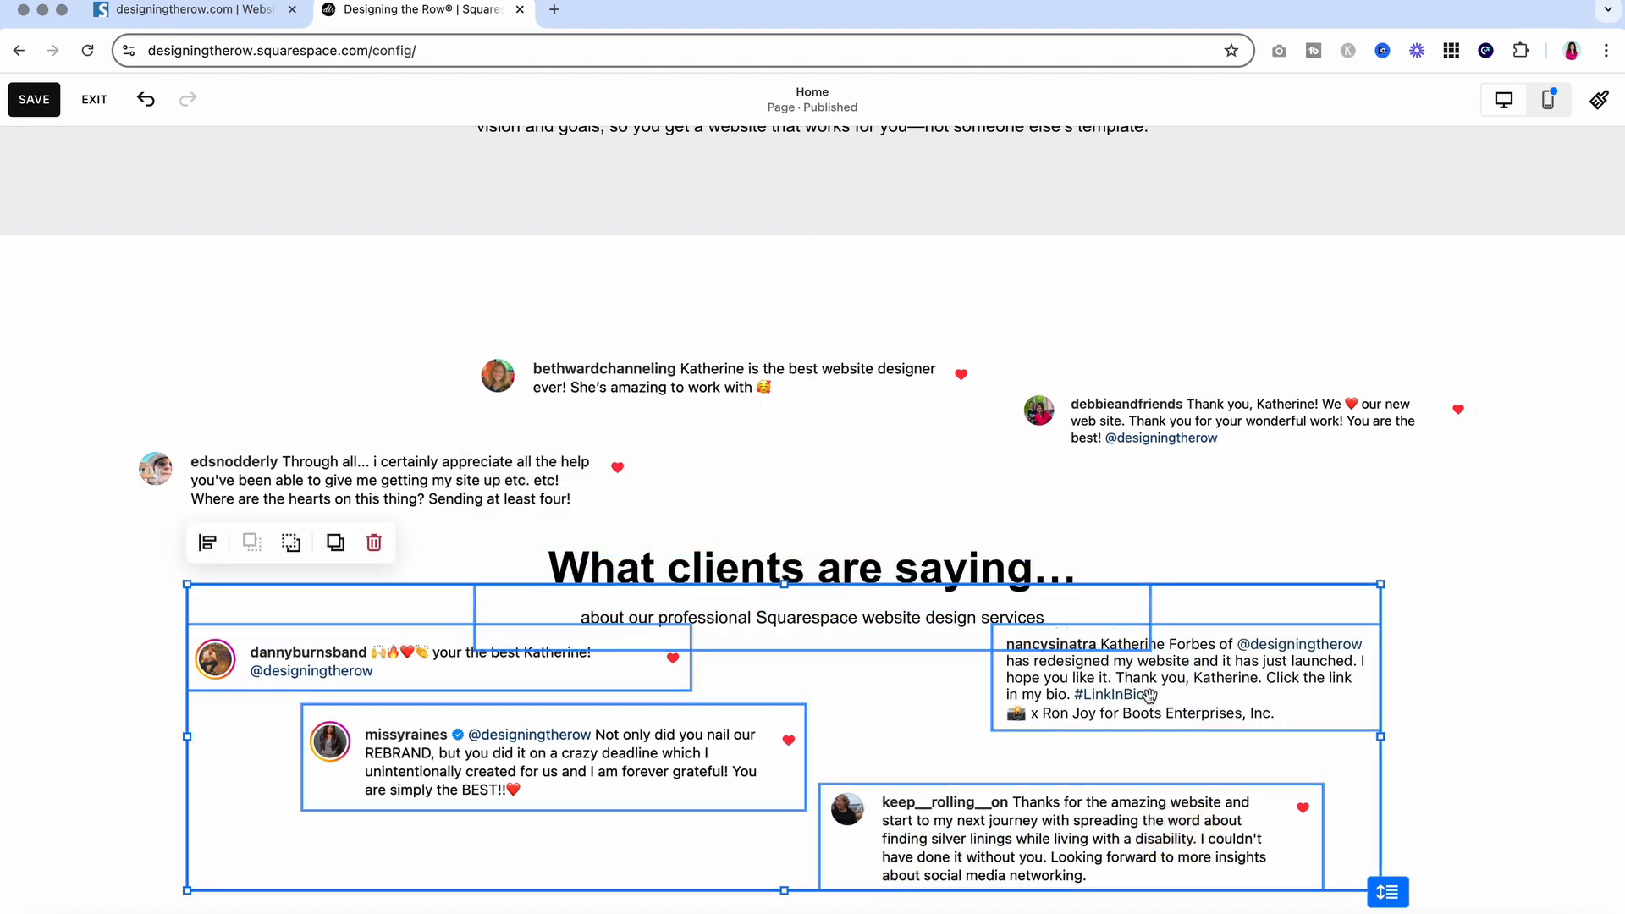
pyautogui.moveTo(1156, 692); pyautogui.dragTo(1158, 723)
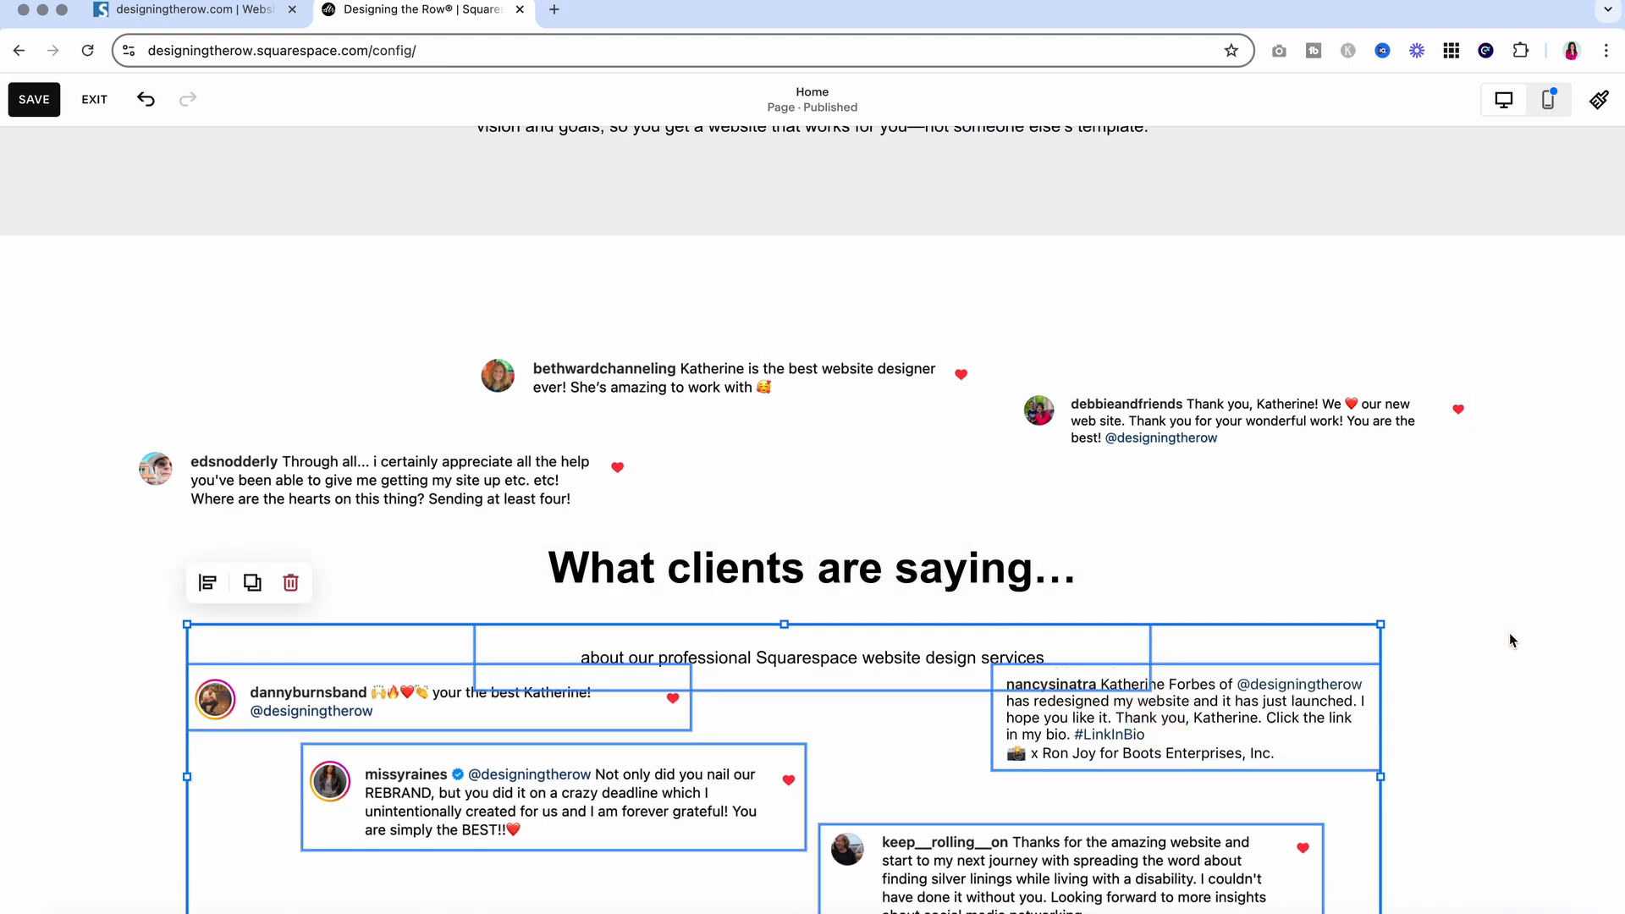
pyautogui.click(1509, 633)
pyautogui.moveTo(738, 633); pyautogui.dragTo(737, 605)
pyautogui.scroll(-3, 850, 651)
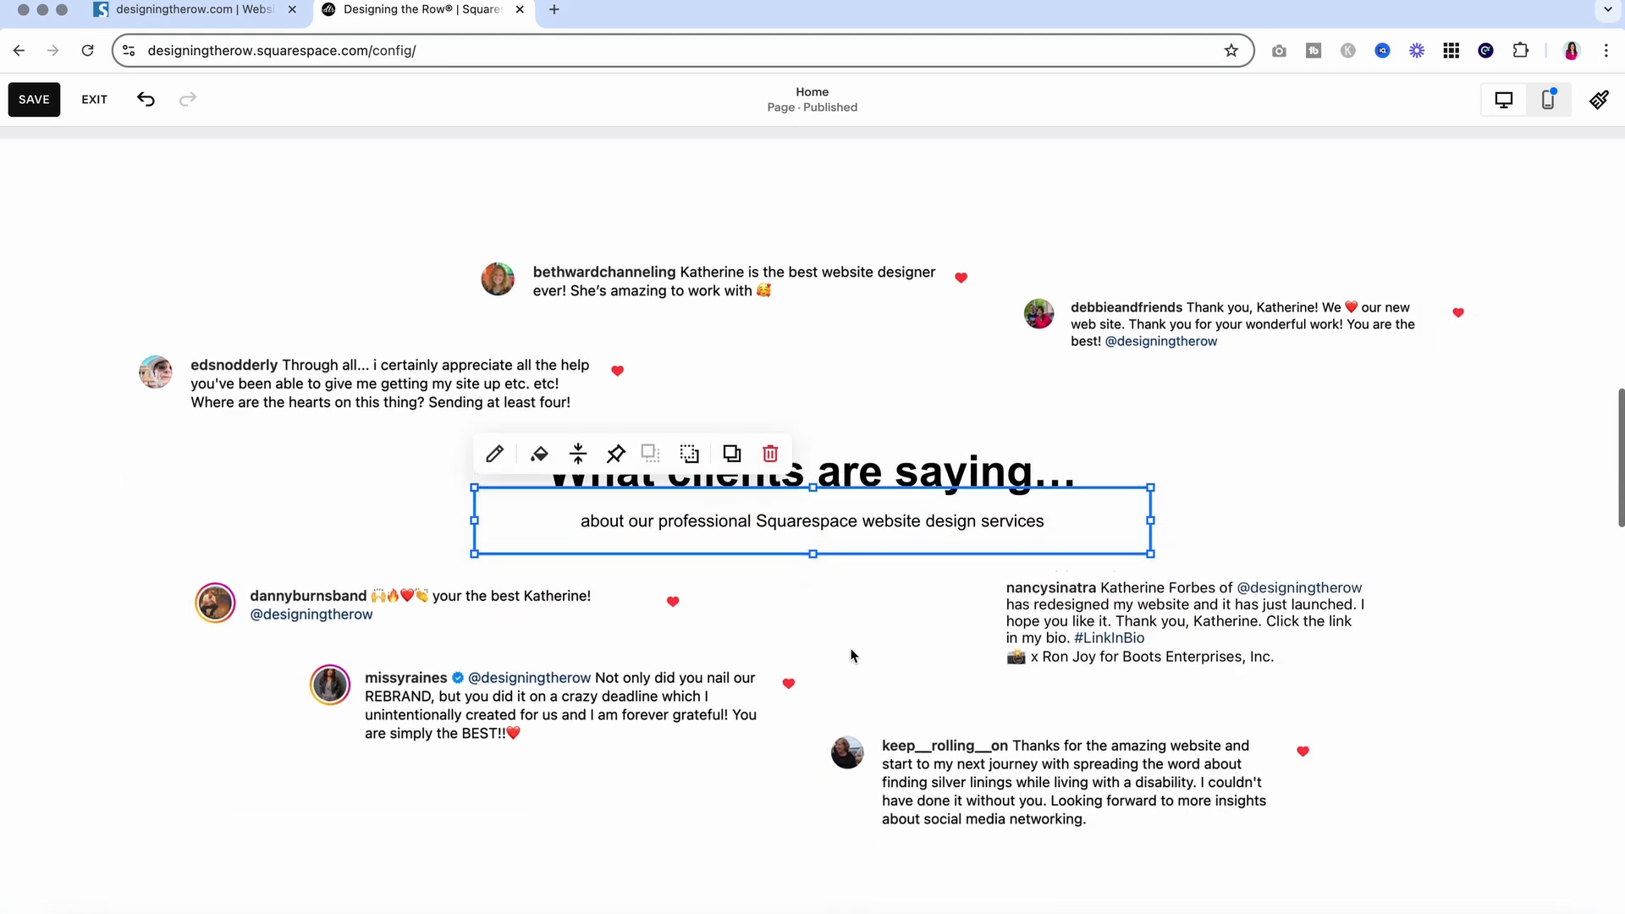
# Bold only 'Squarespace website design services' in the subtitle, leaving 'about our professional' plain
pyautogui.click(913, 512)
pyautogui.click(1462, 555)
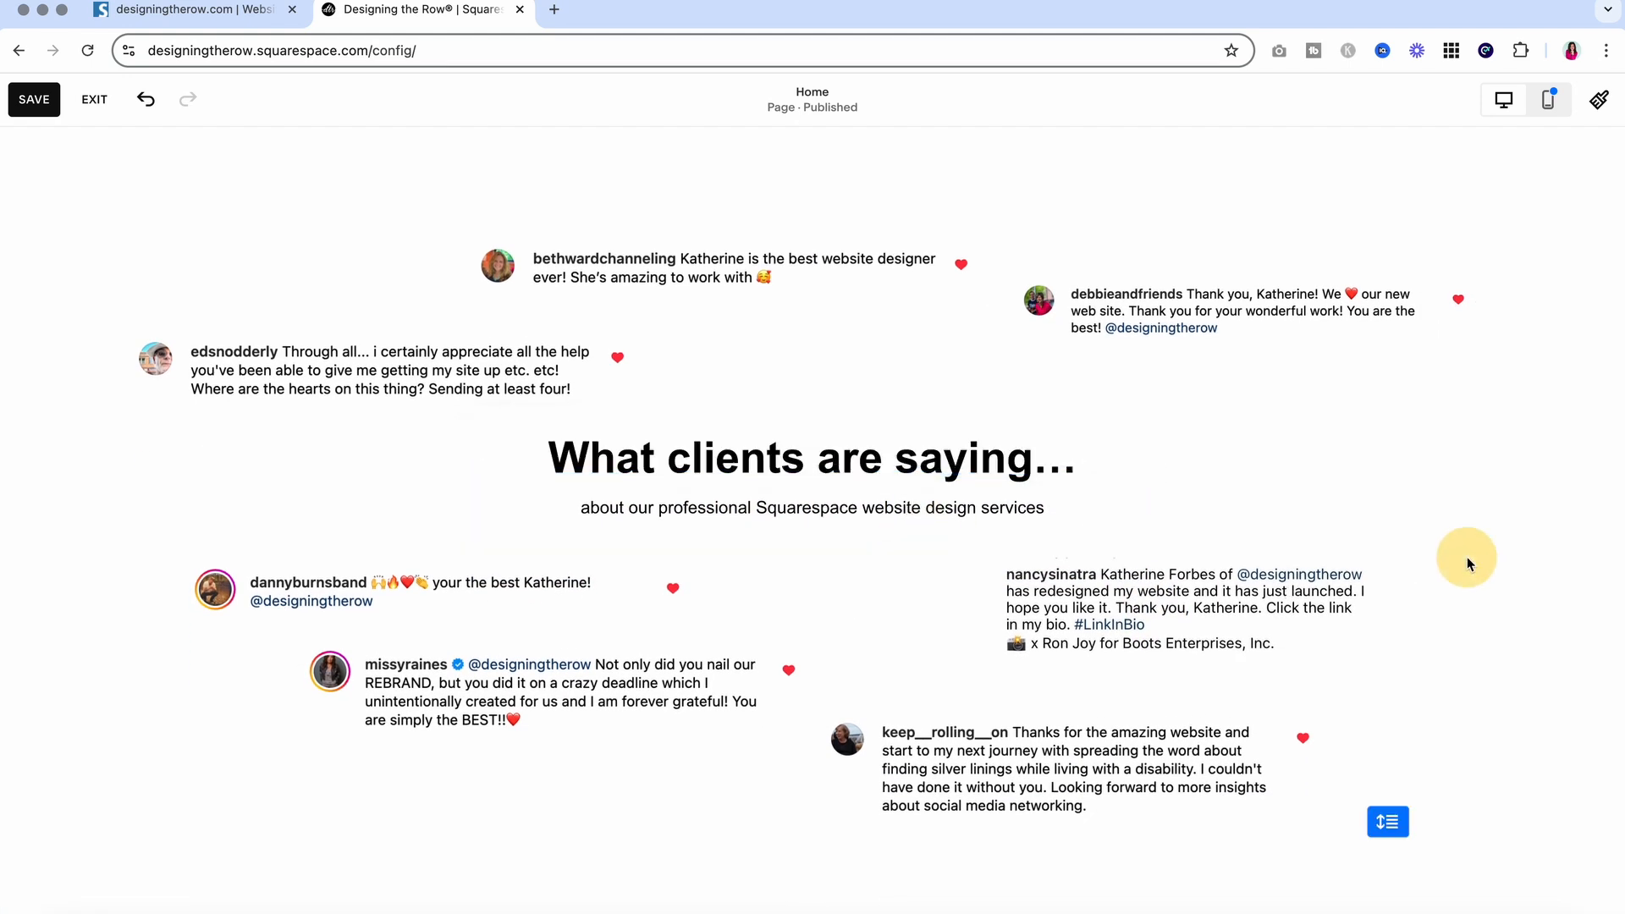
pyautogui.doubleClick(849, 509)
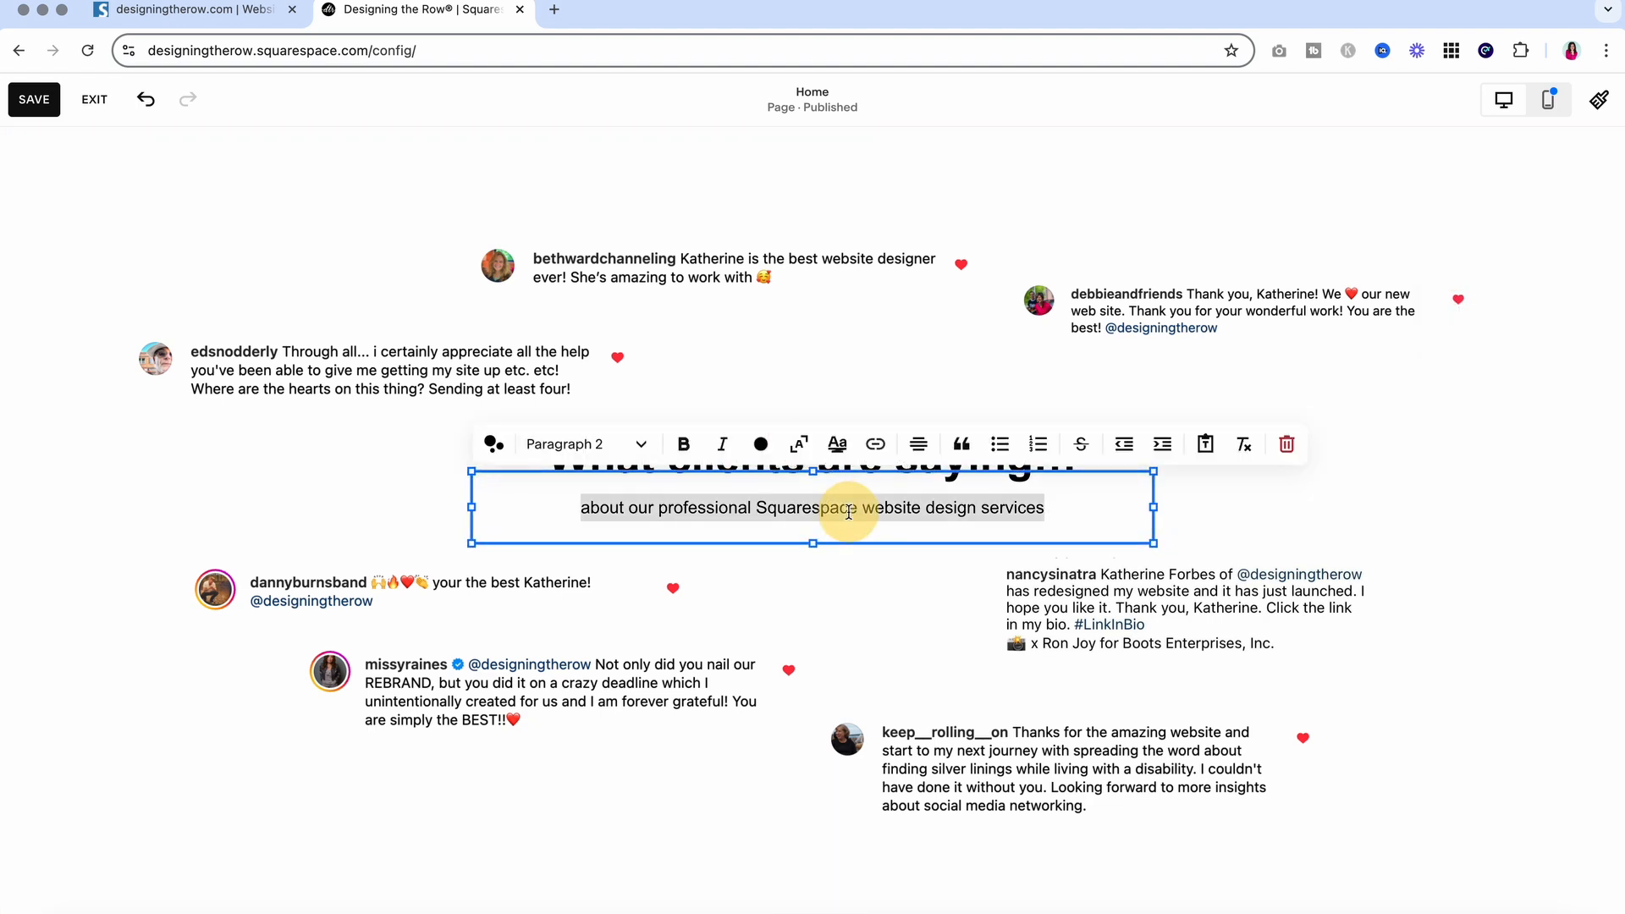
pyautogui.click(683, 445)
pyautogui.click(687, 455)
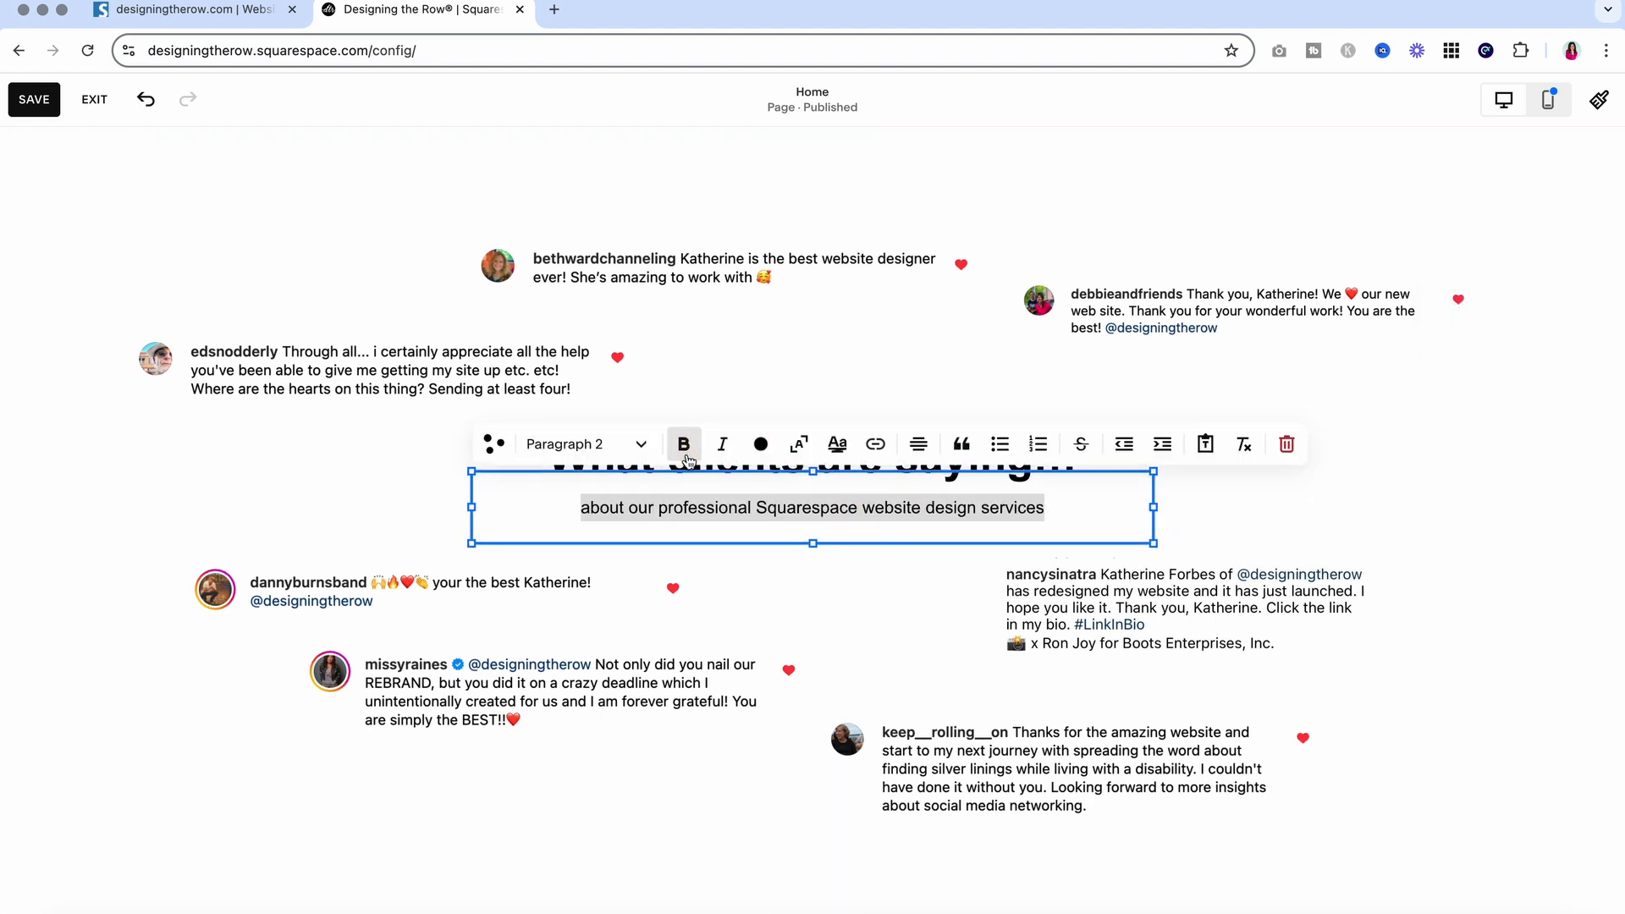
pyautogui.click(683, 445)
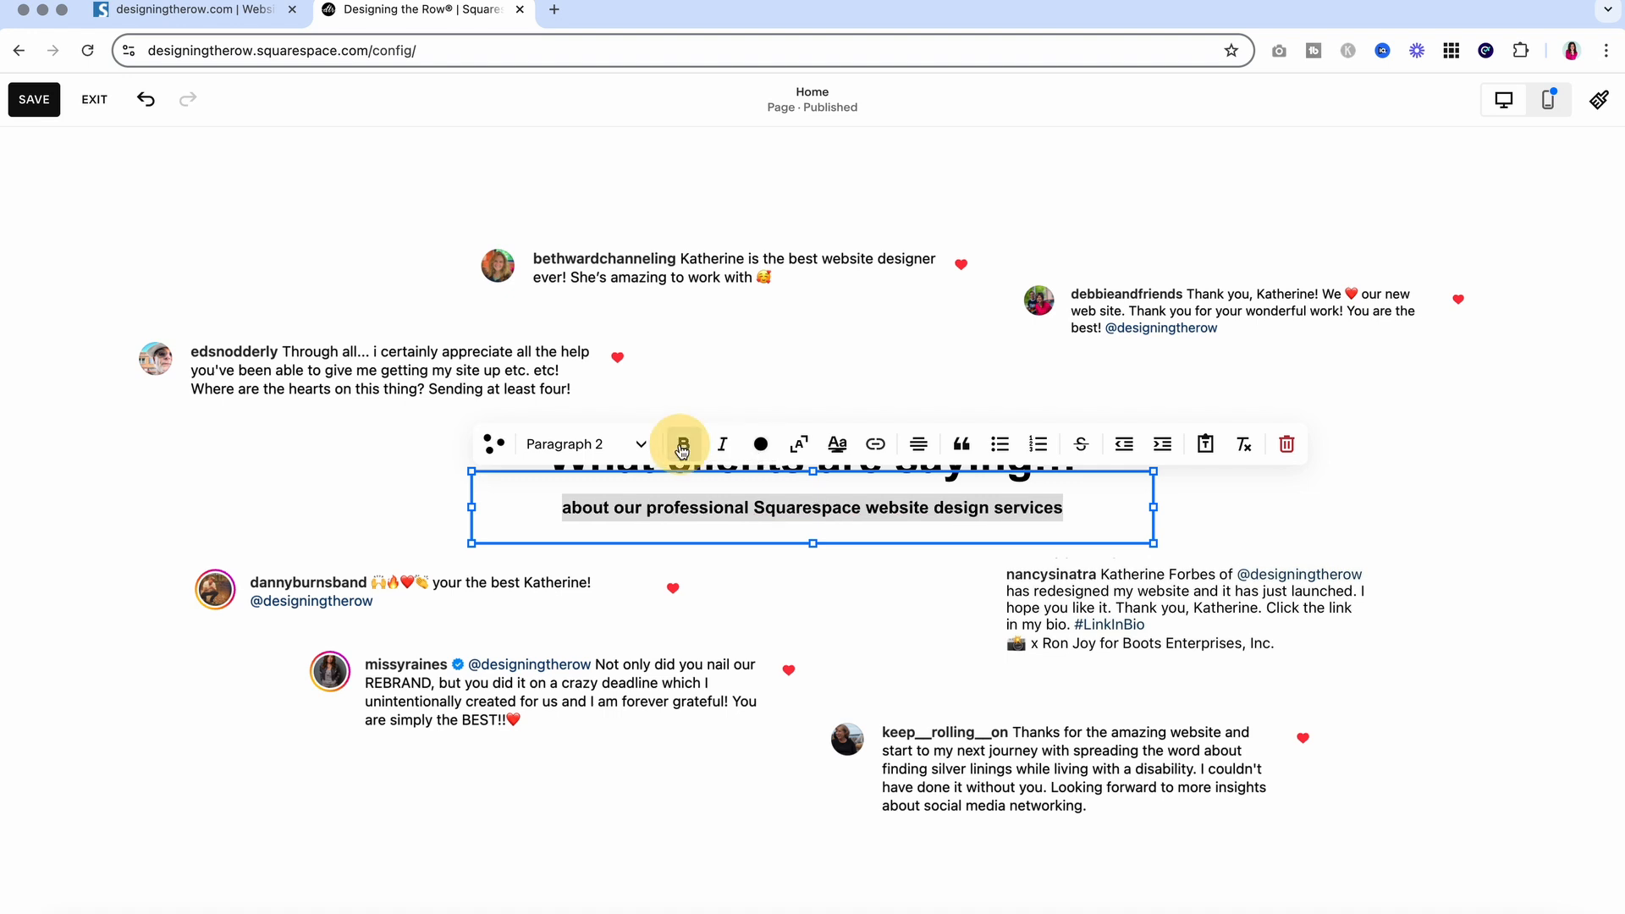
pyautogui.click(623, 461)
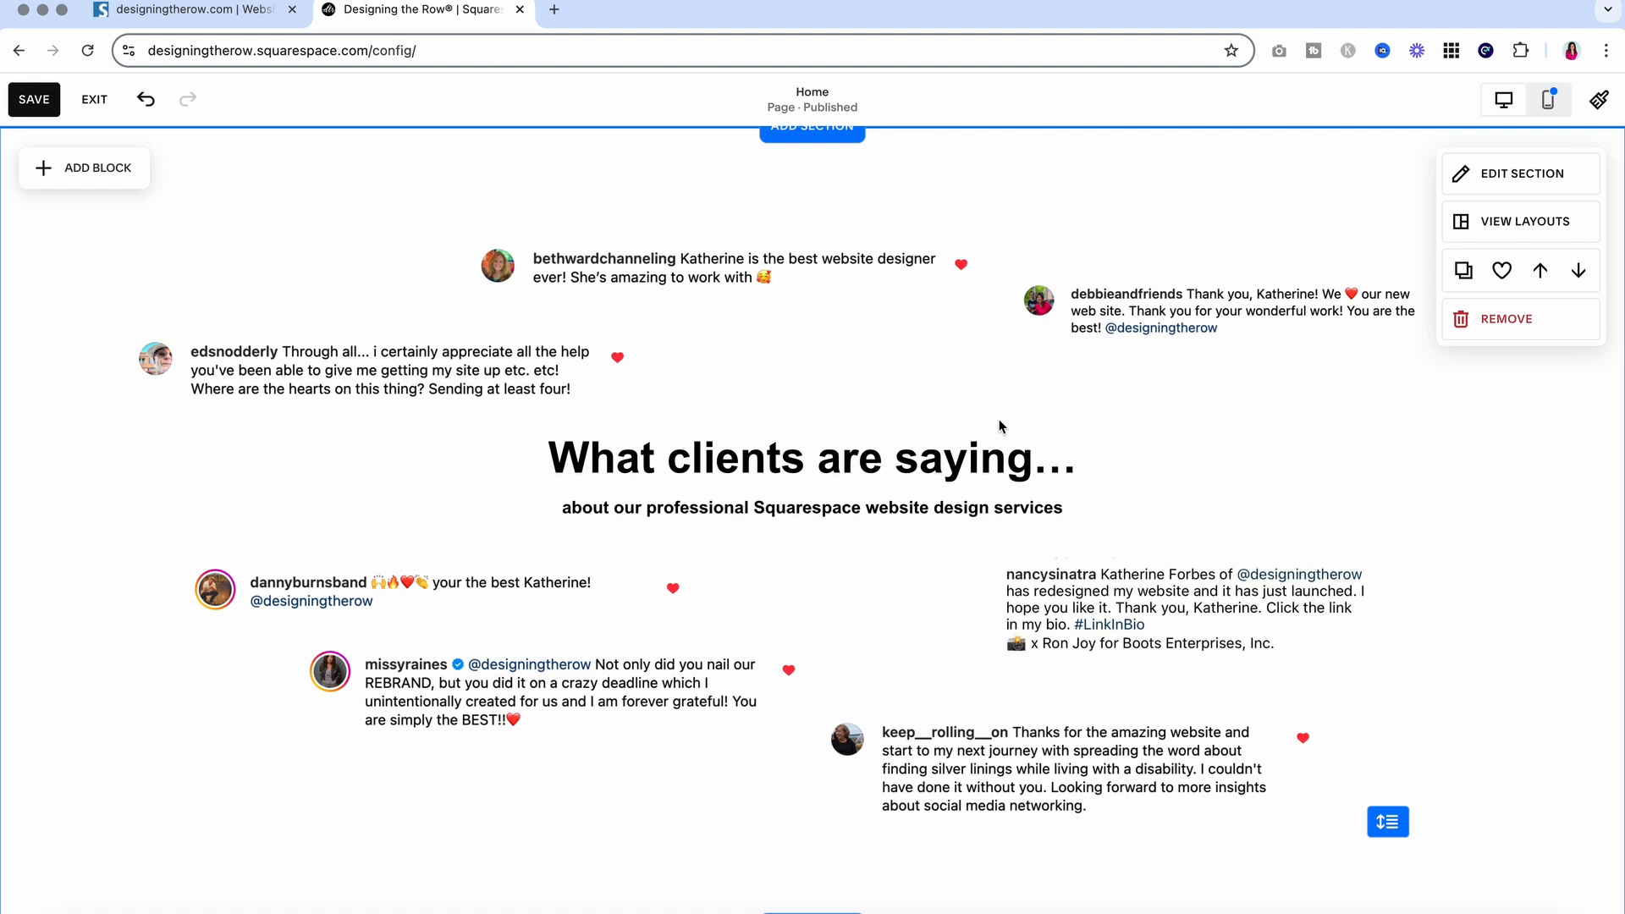
pyautogui.click(849, 518)
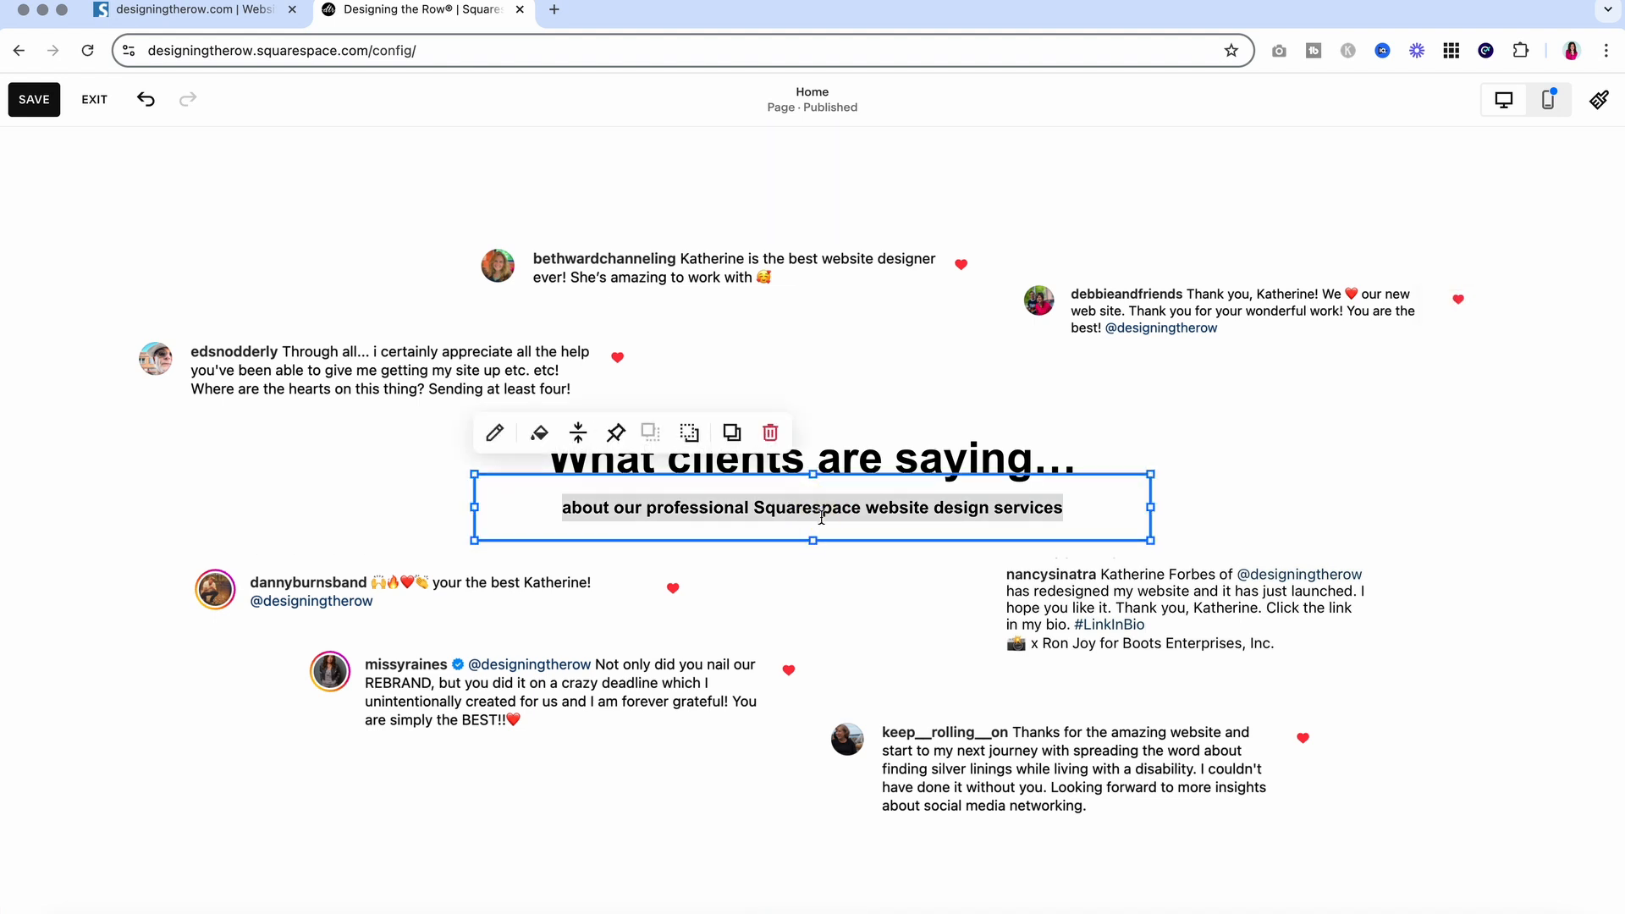
pyautogui.click(661, 513)
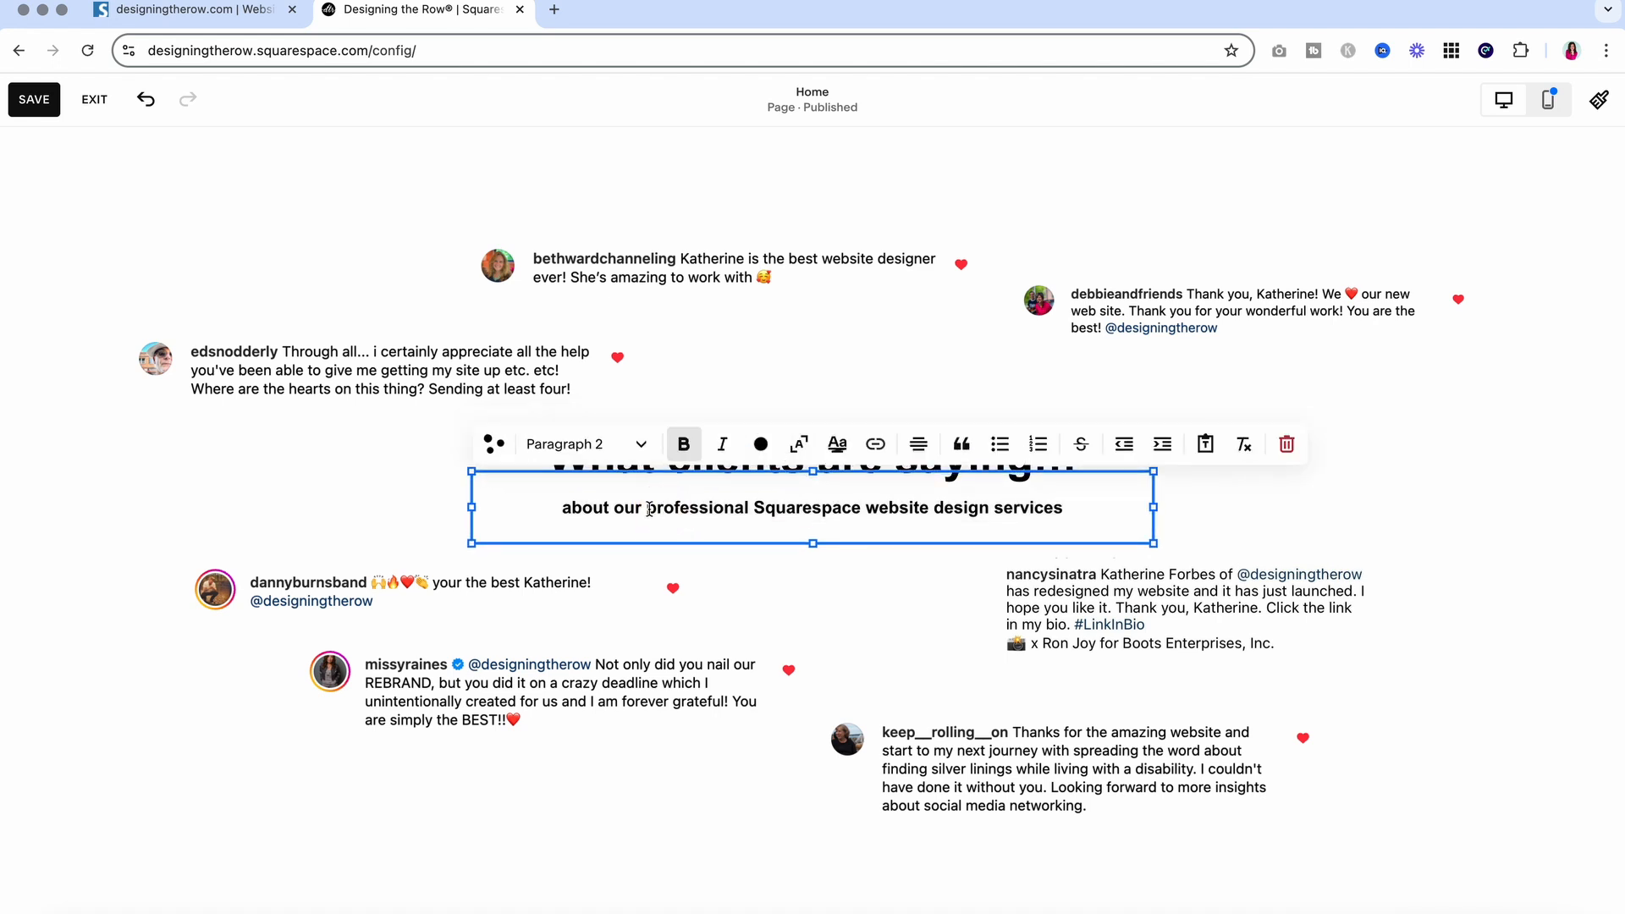
pyautogui.moveTo(755, 511); pyautogui.dragTo(525, 508)
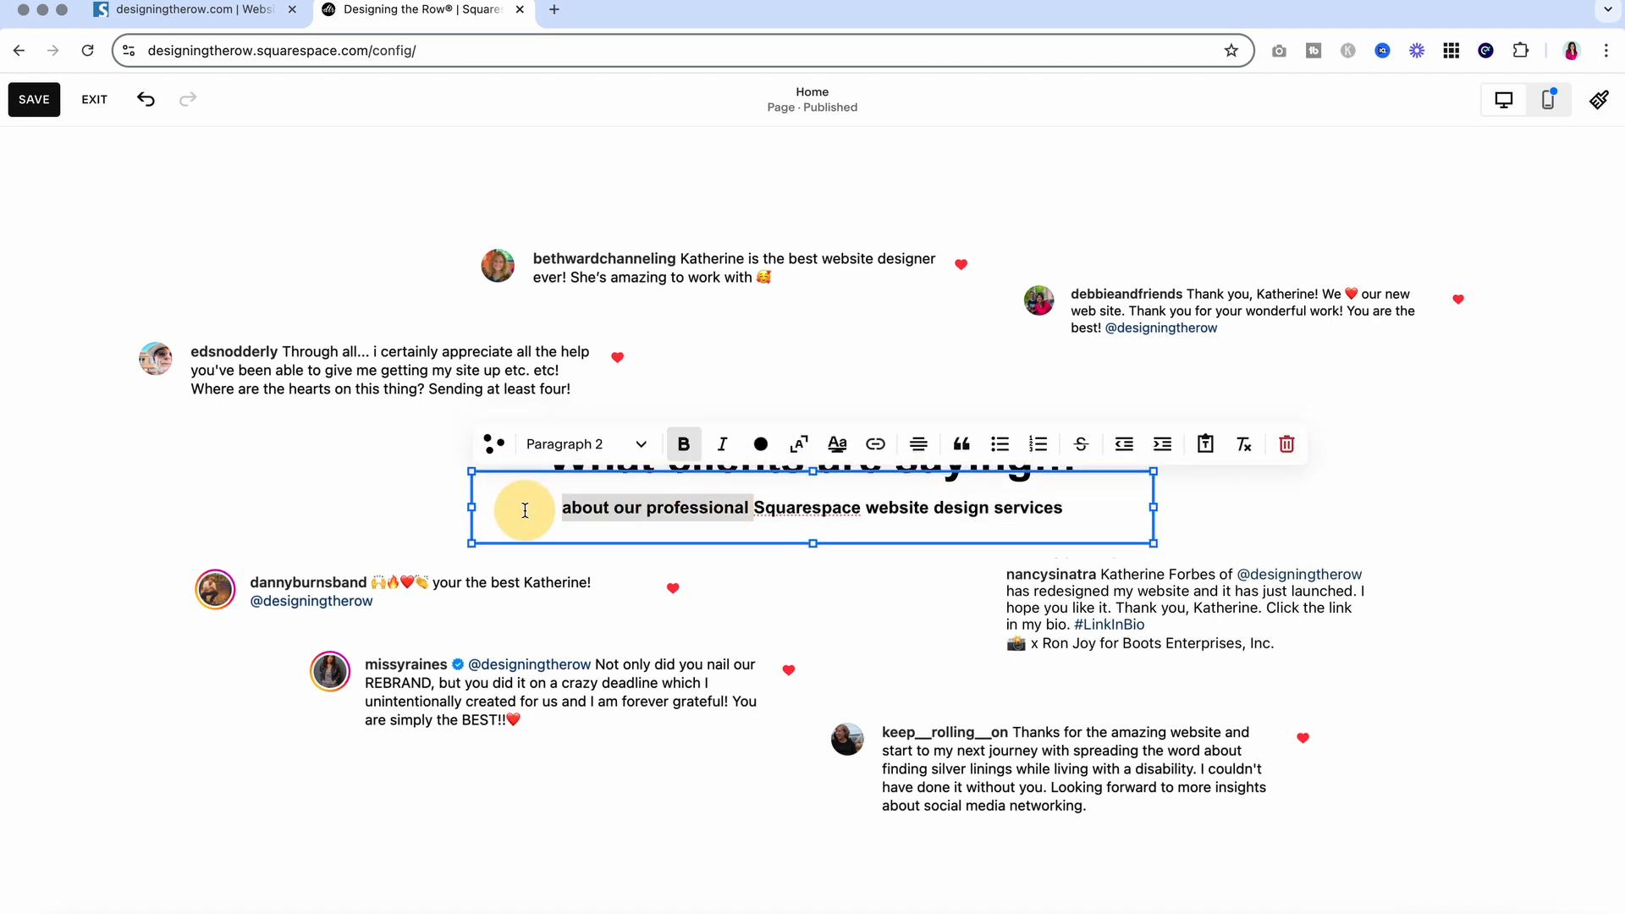
pyautogui.hotkey('ctrl', 'b')
pyautogui.click(371, 520)
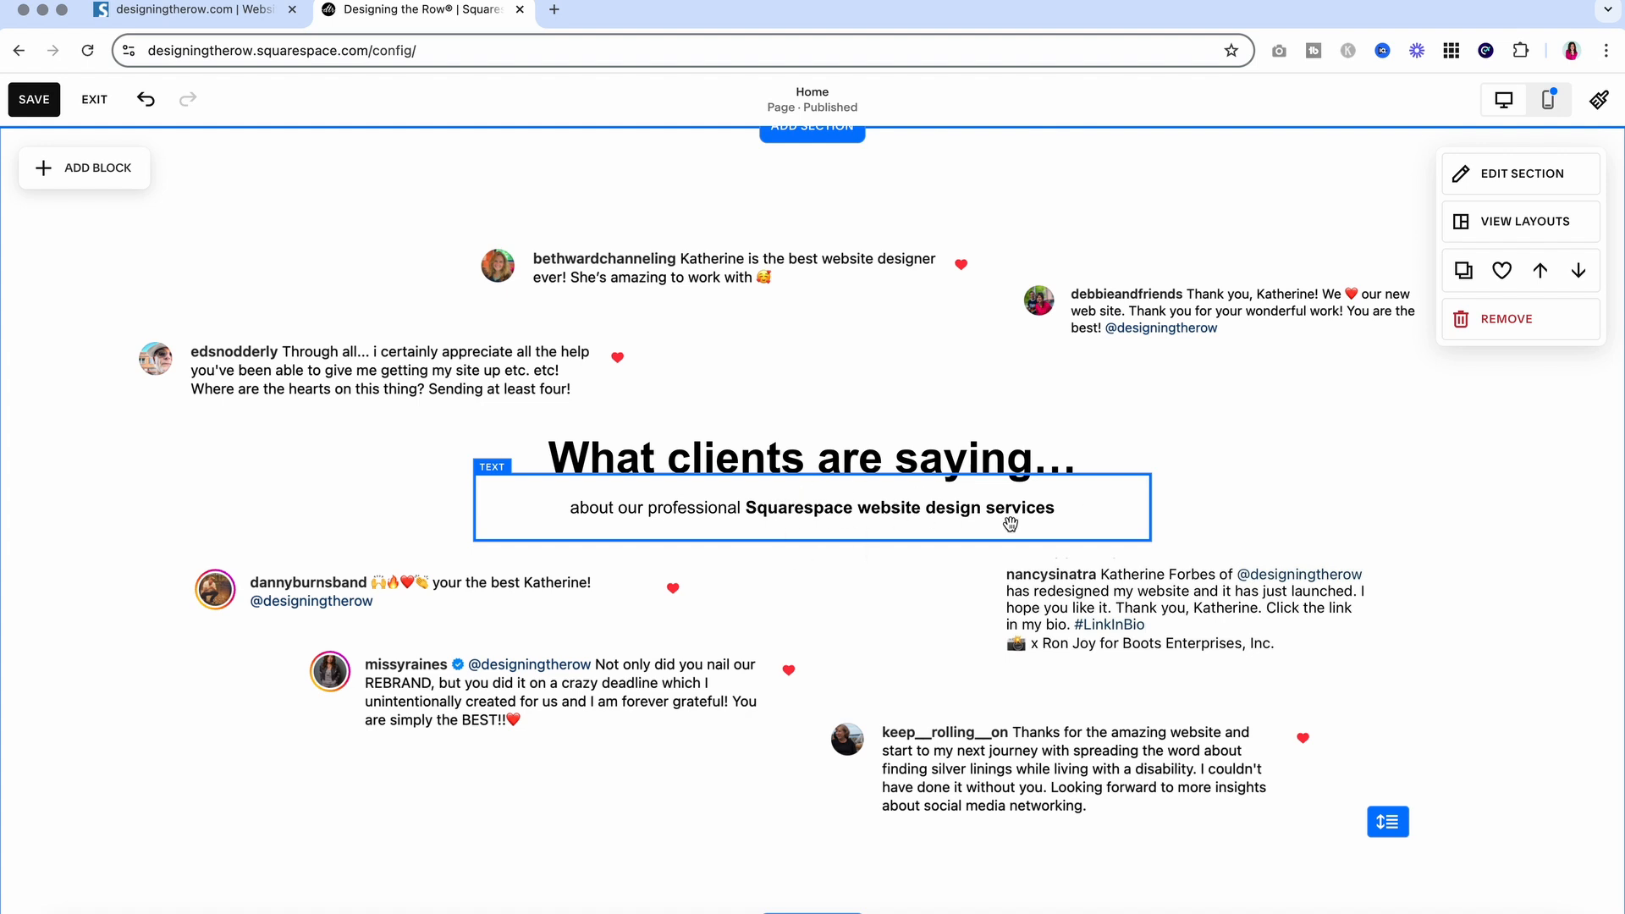
# Save the homepage changes
pyautogui.scroll(-1, 1010, 525)
pyautogui.scroll(1, 1010, 523)
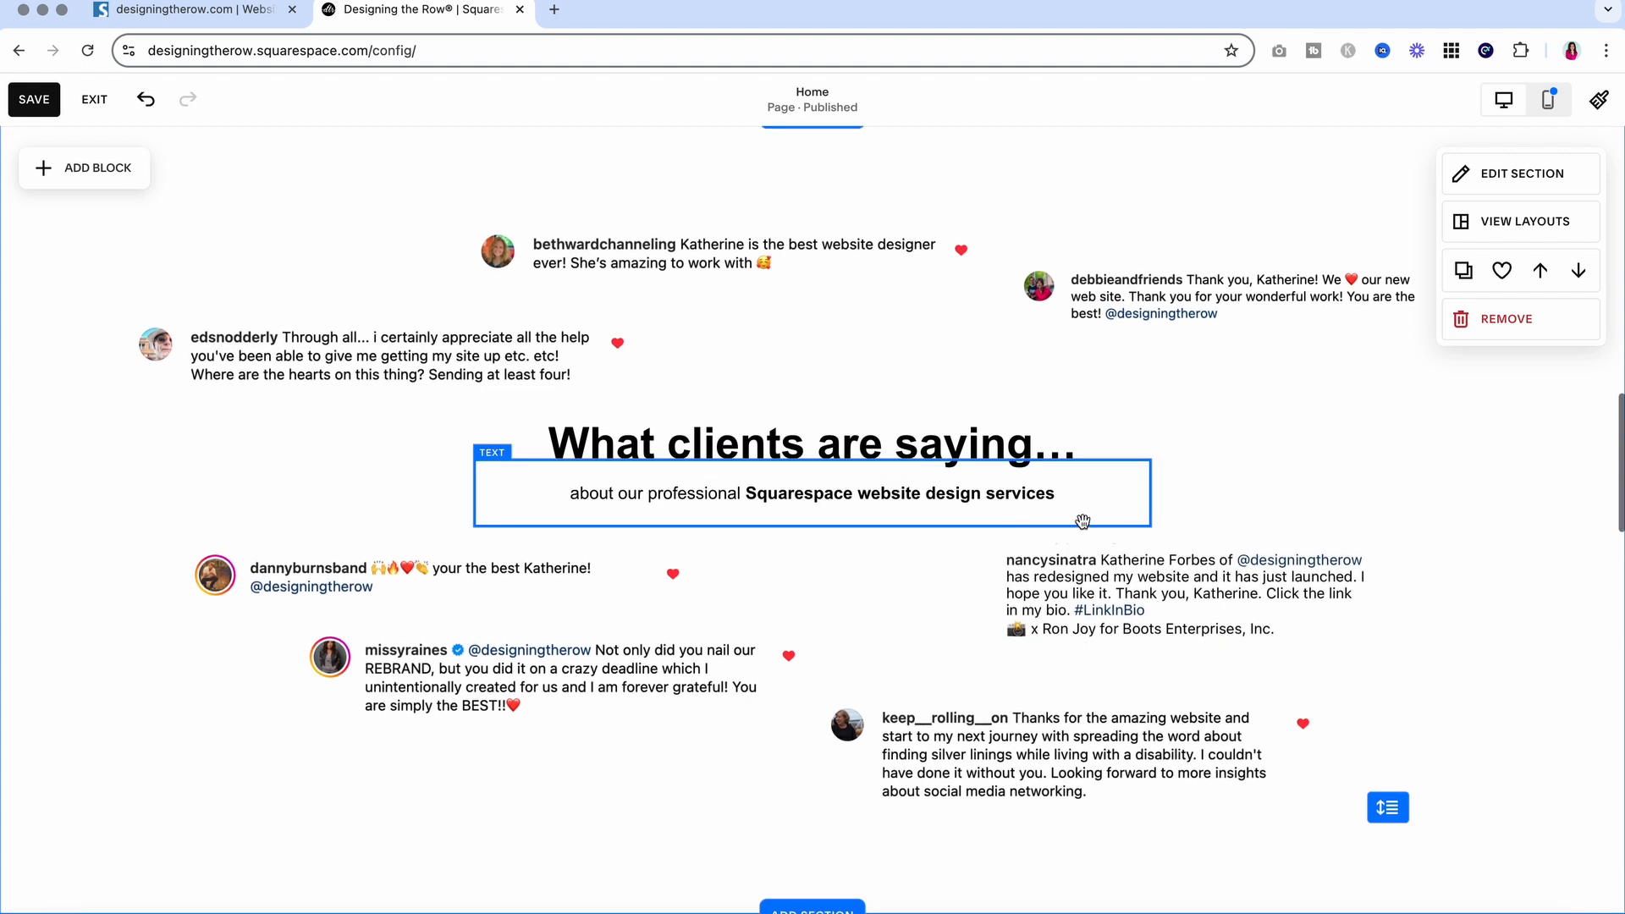
pyautogui.click(25, 103)
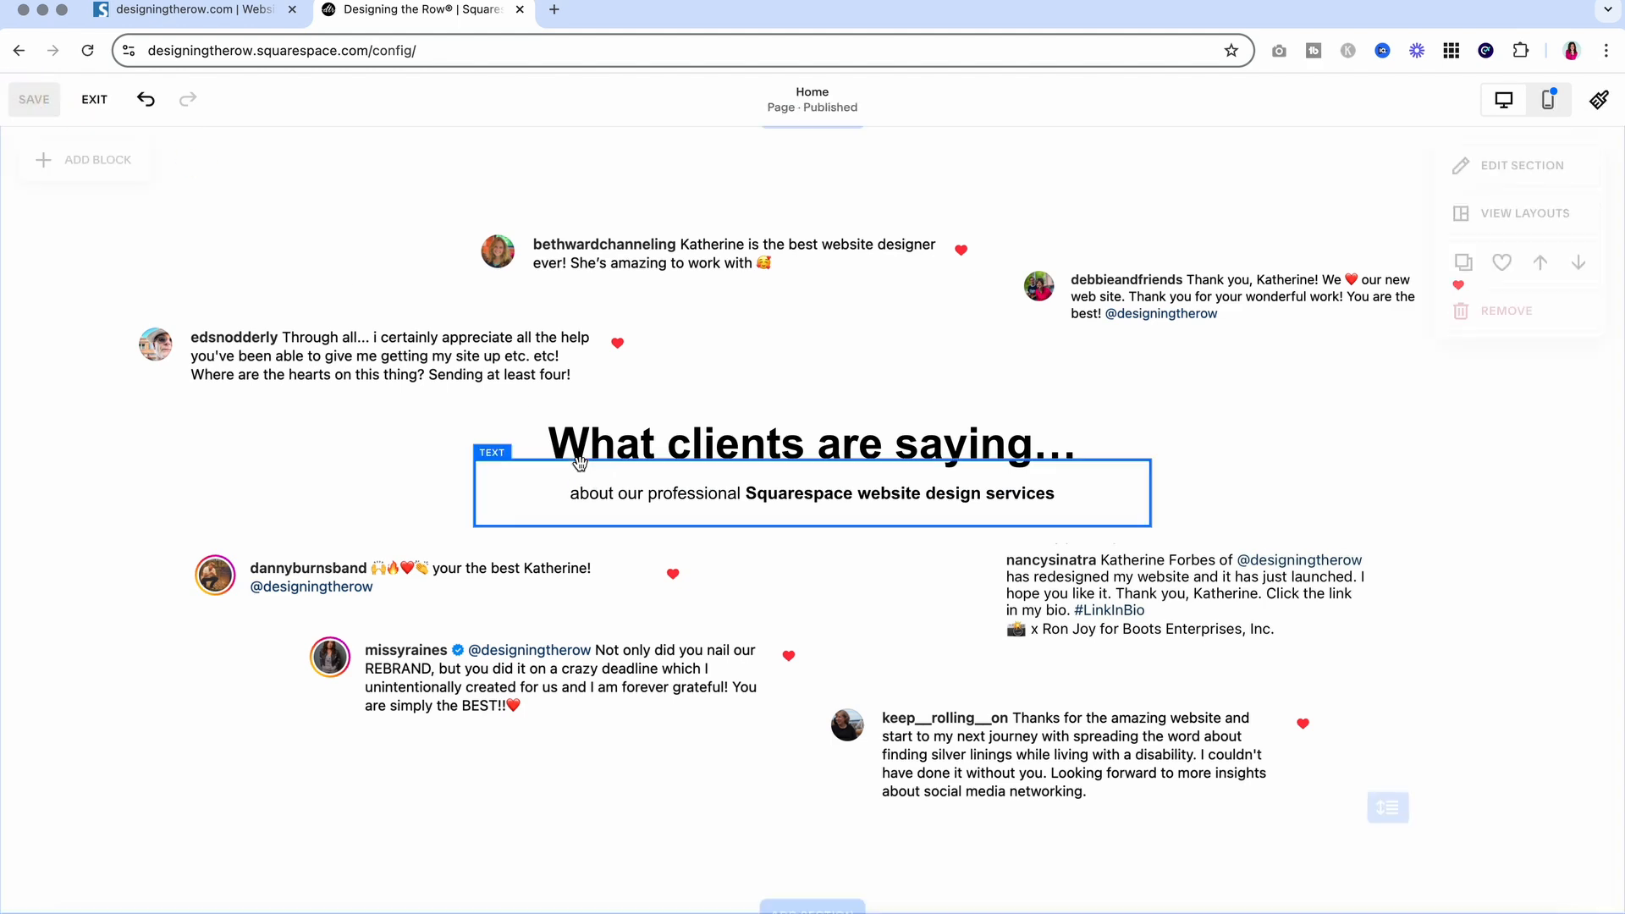
# Insert 'Squarespace website design' before 'vision' in the 'Let's create a website' paragraph
pyautogui.scroll(-6, 692, 627)
pyautogui.scroll(-2, 692, 626)
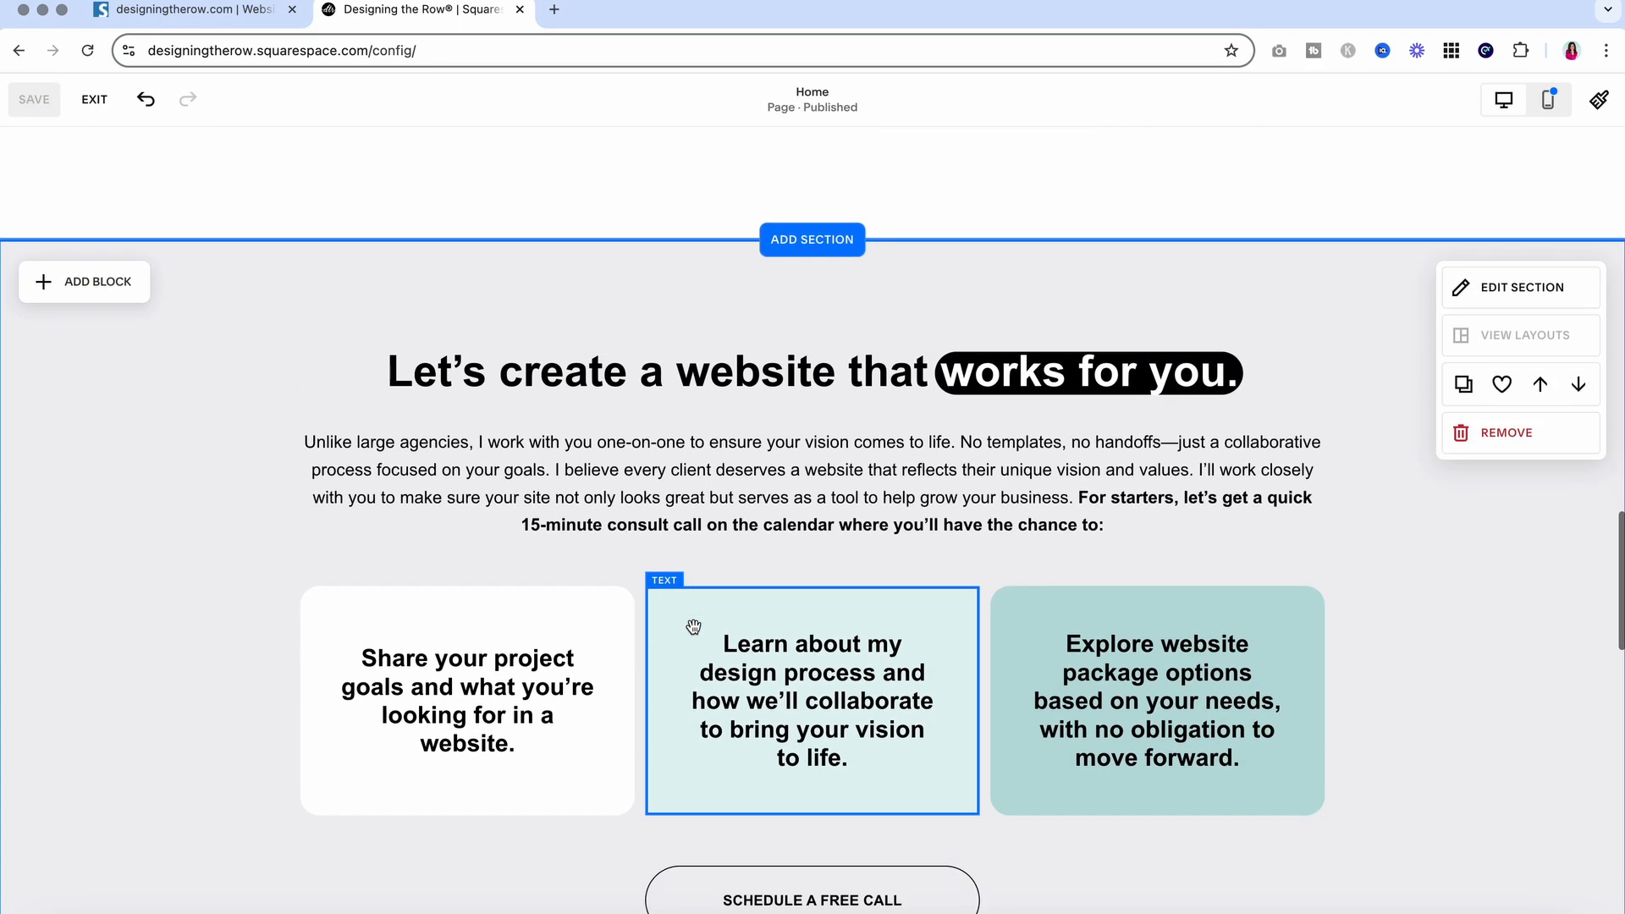
pyautogui.scroll(-1, 806, 360)
pyautogui.click(806, 359)
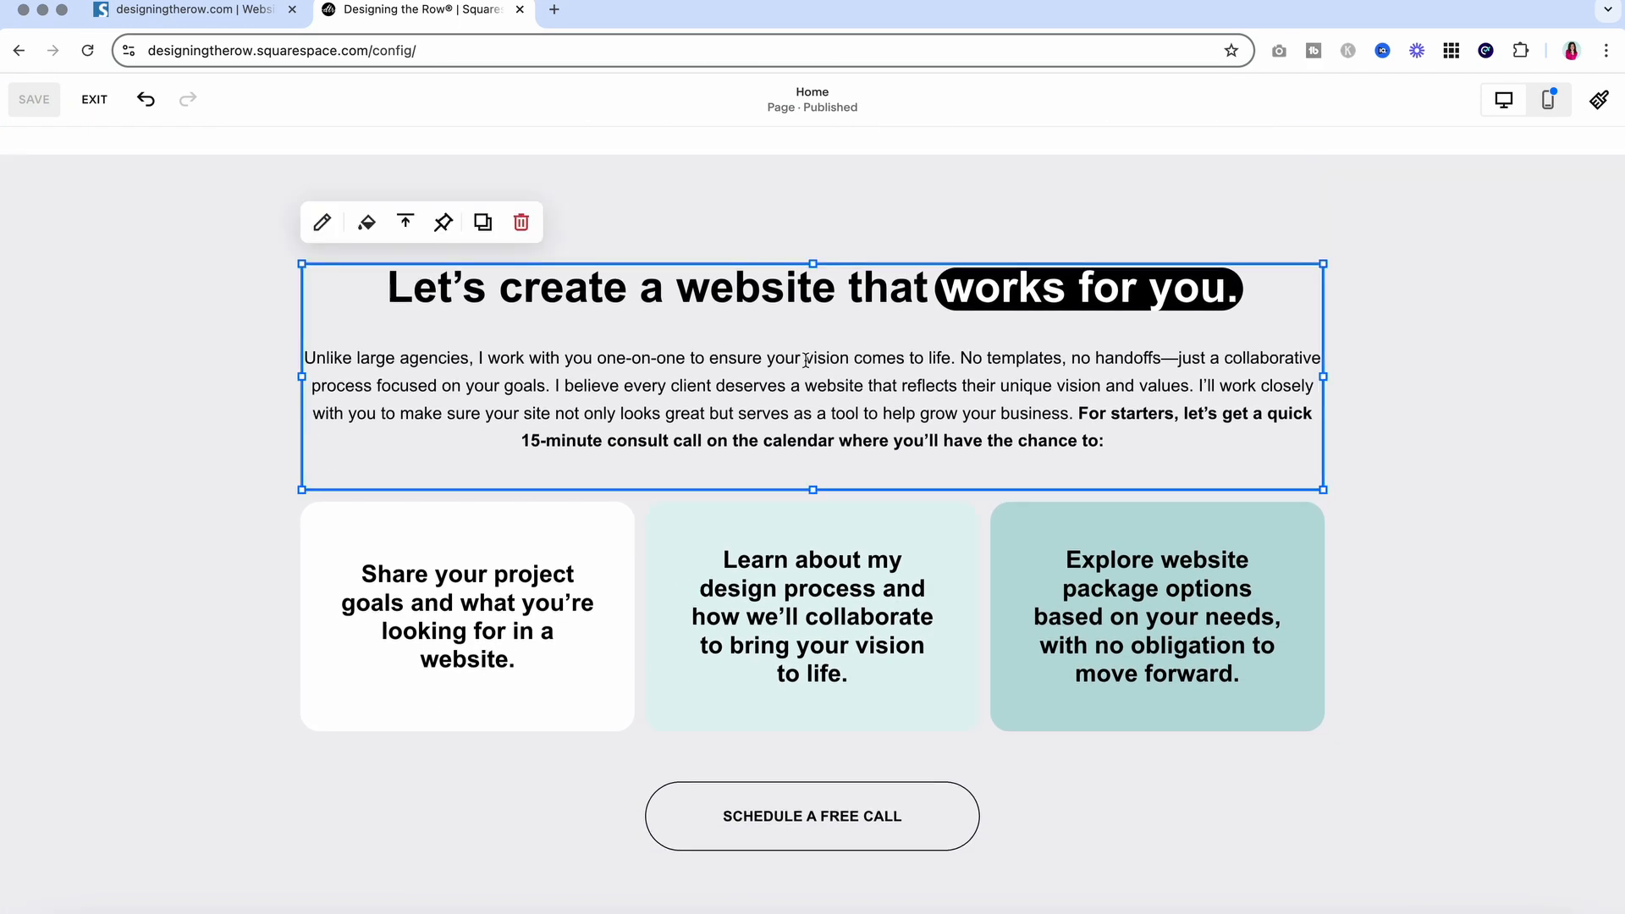
pyautogui.click(806, 359)
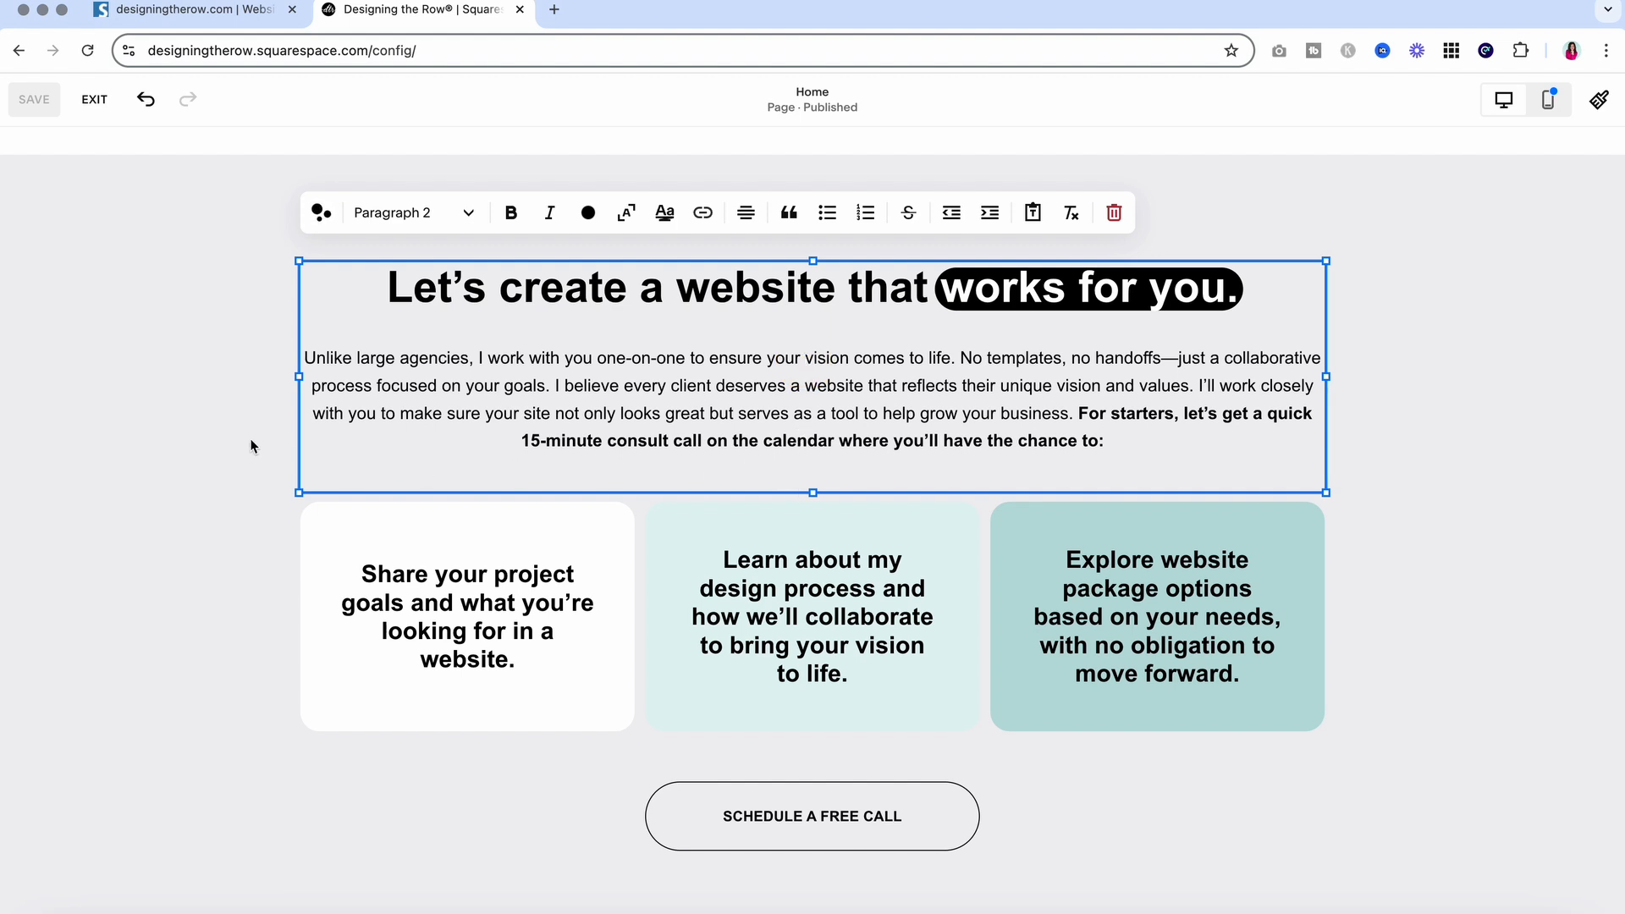
pyautogui.write('Squarspace')
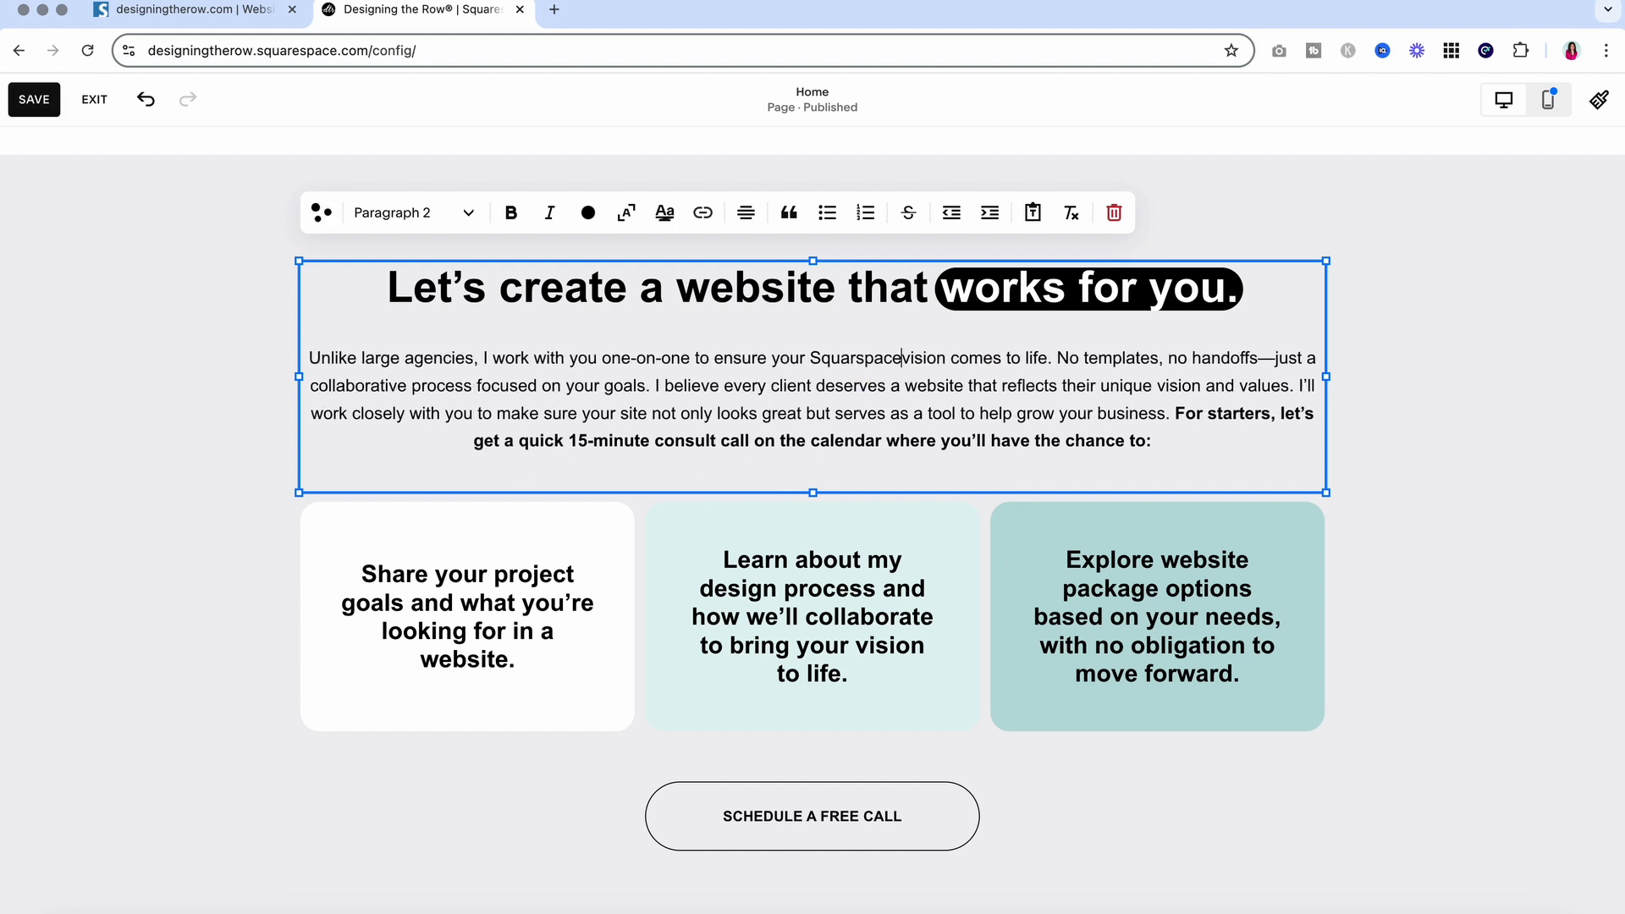
pyautogui.write(' website design')
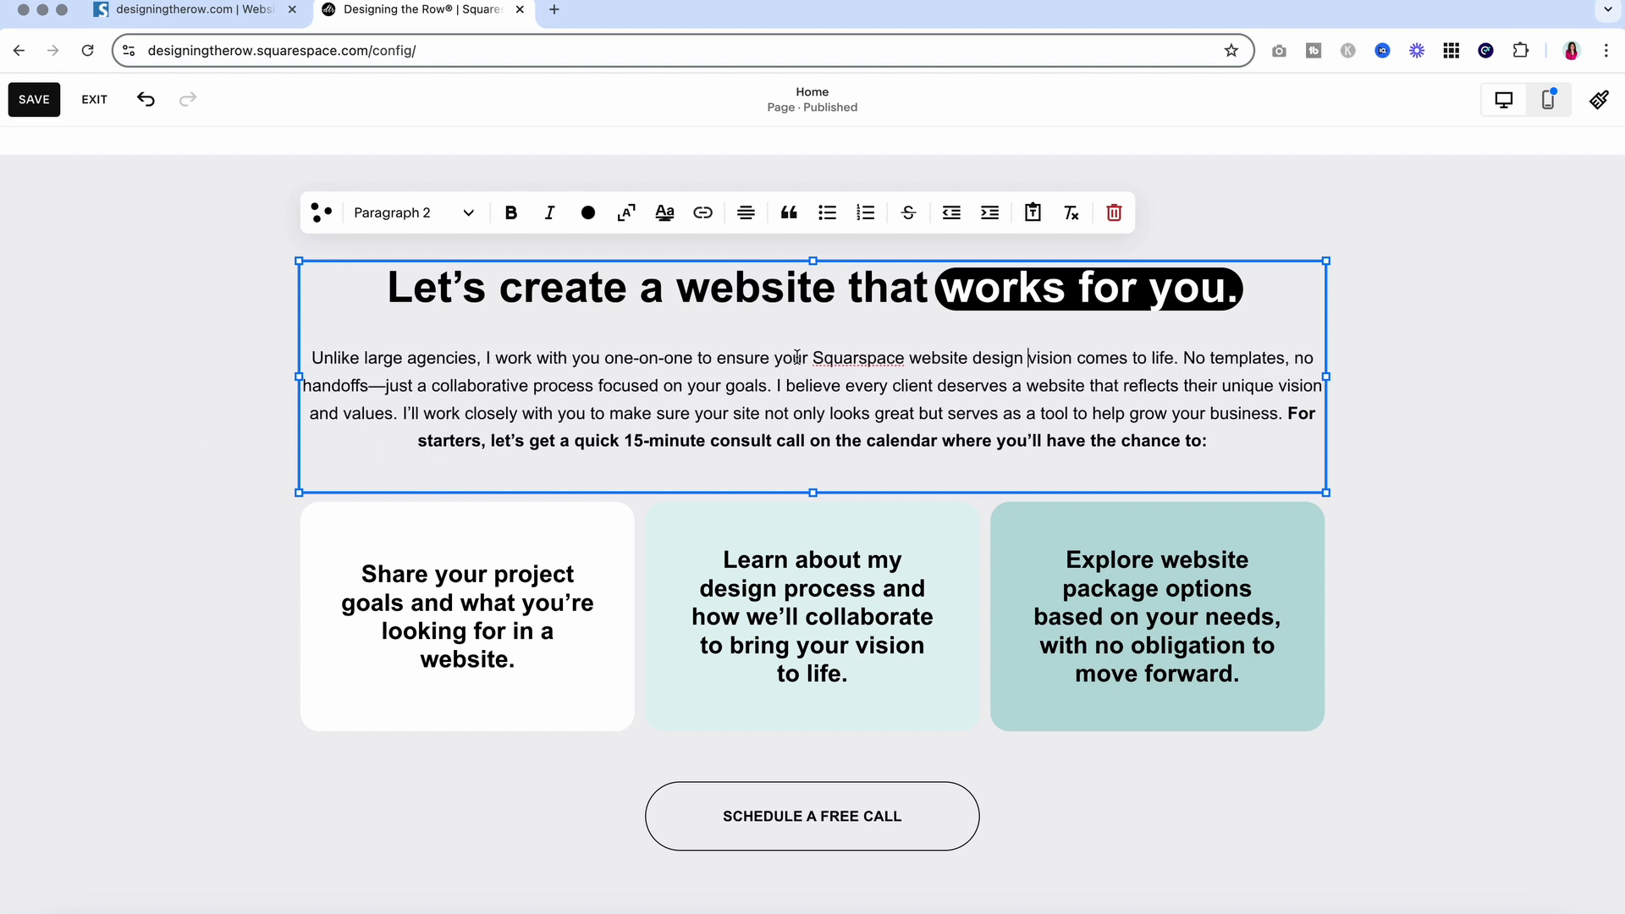
pyautogui.moveTo(717, 357); pyautogui.dragTo(1178, 357)
pyautogui.click(1182, 375)
# Review the edited homepage, then highlight Seobility's 'only 386 words on this page' finding
pyautogui.scroll(-3, 1250, 449)
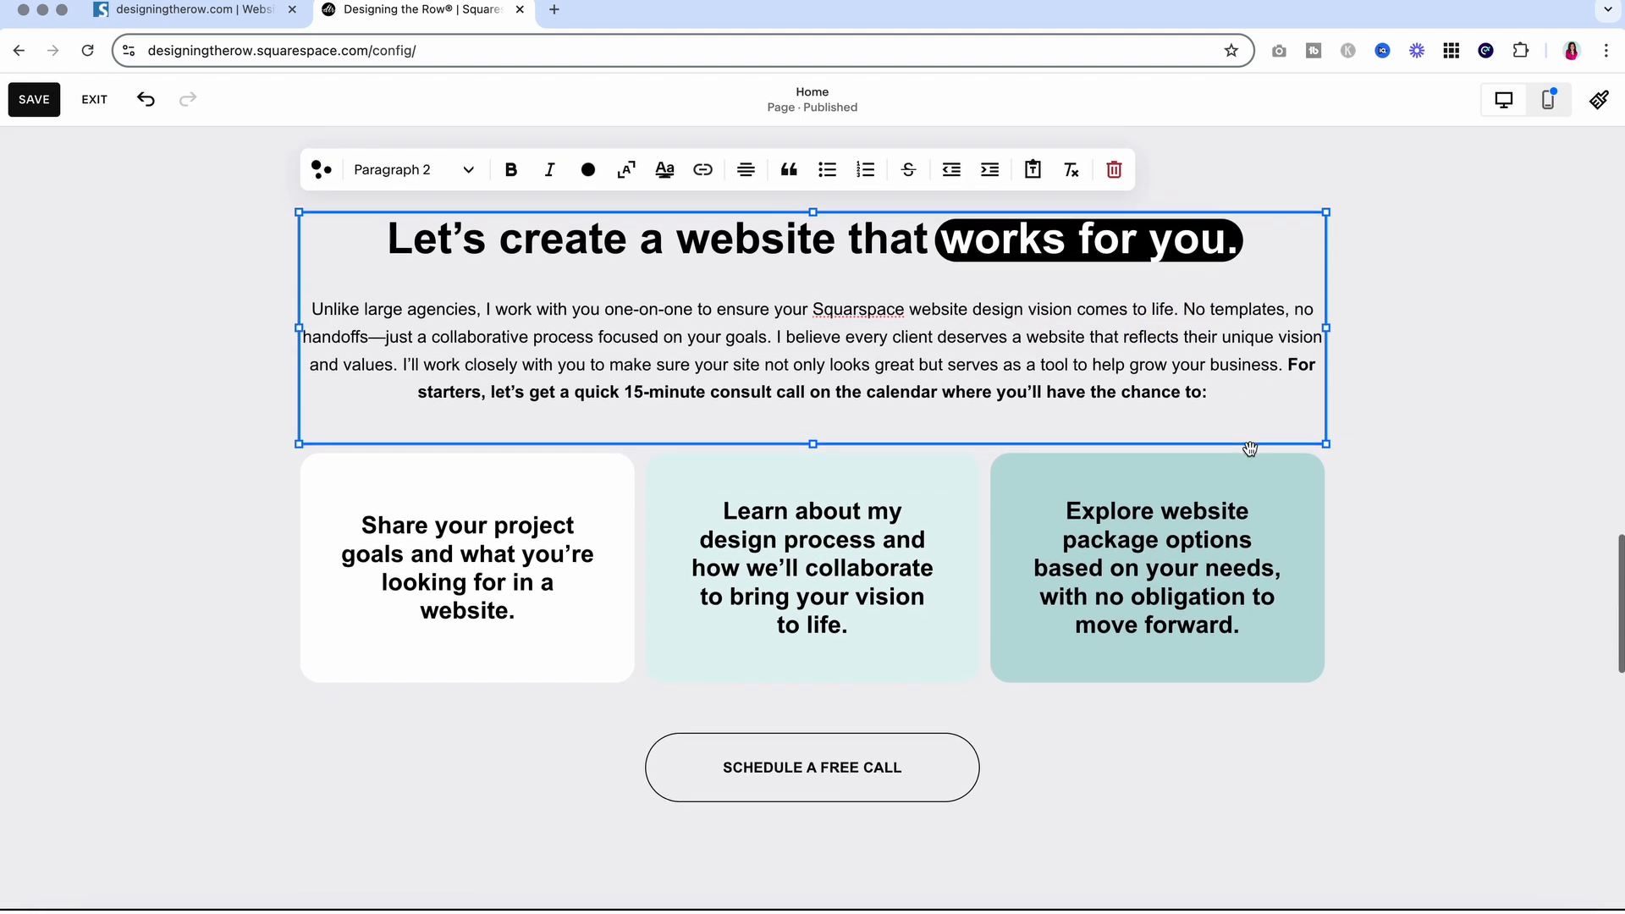
pyautogui.scroll(-2, 1251, 448)
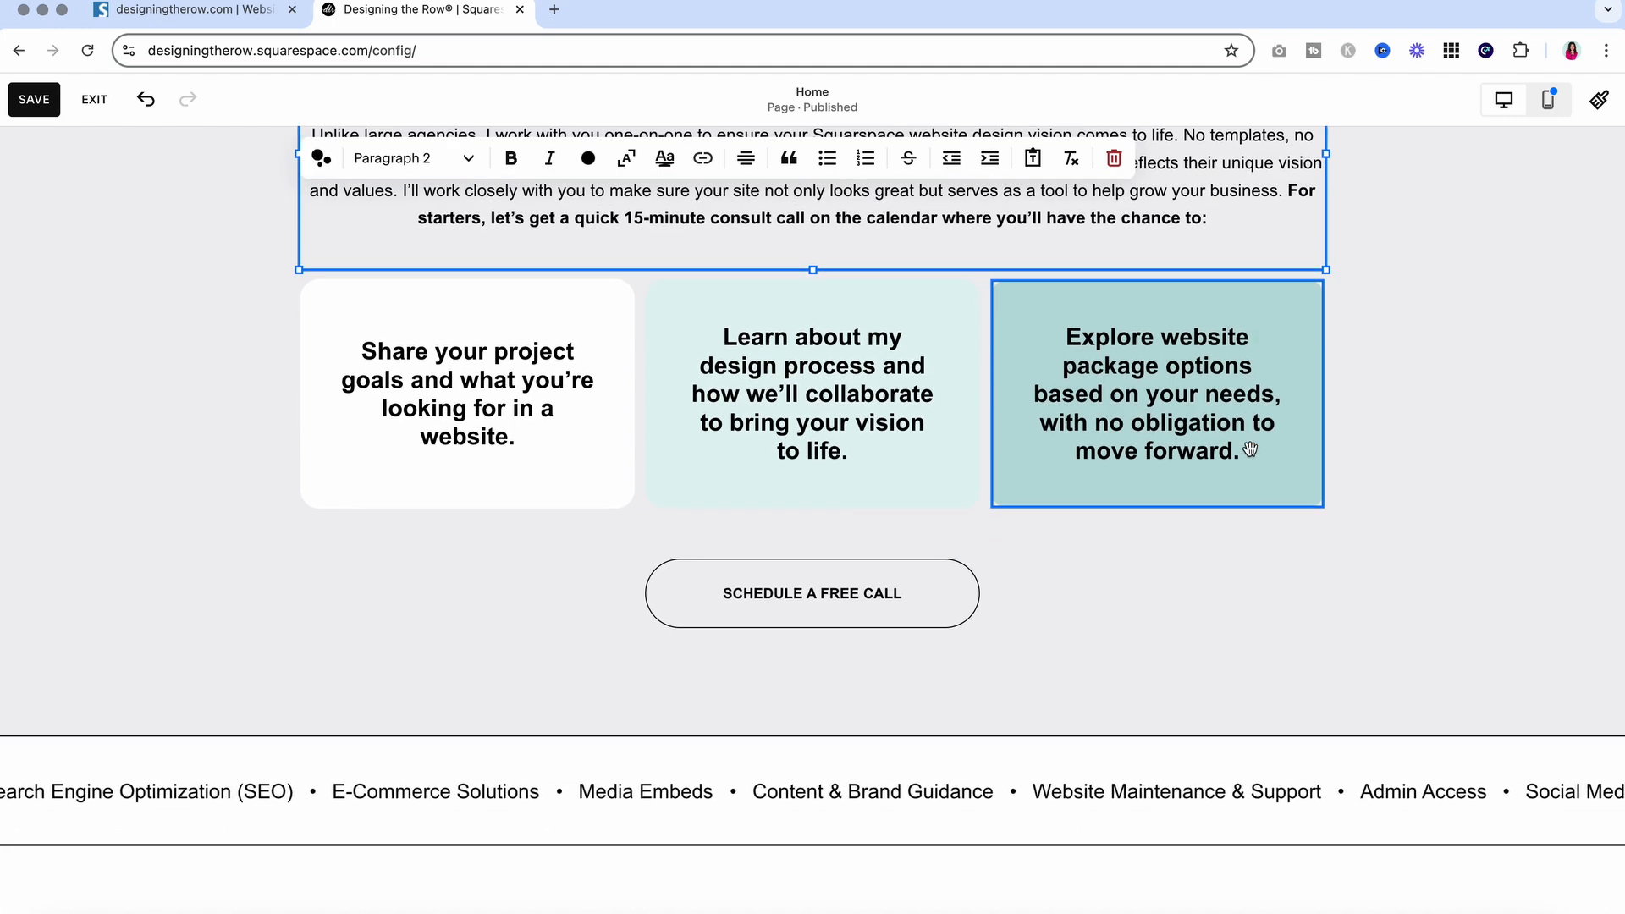
pyautogui.scroll(-2, 1250, 453)
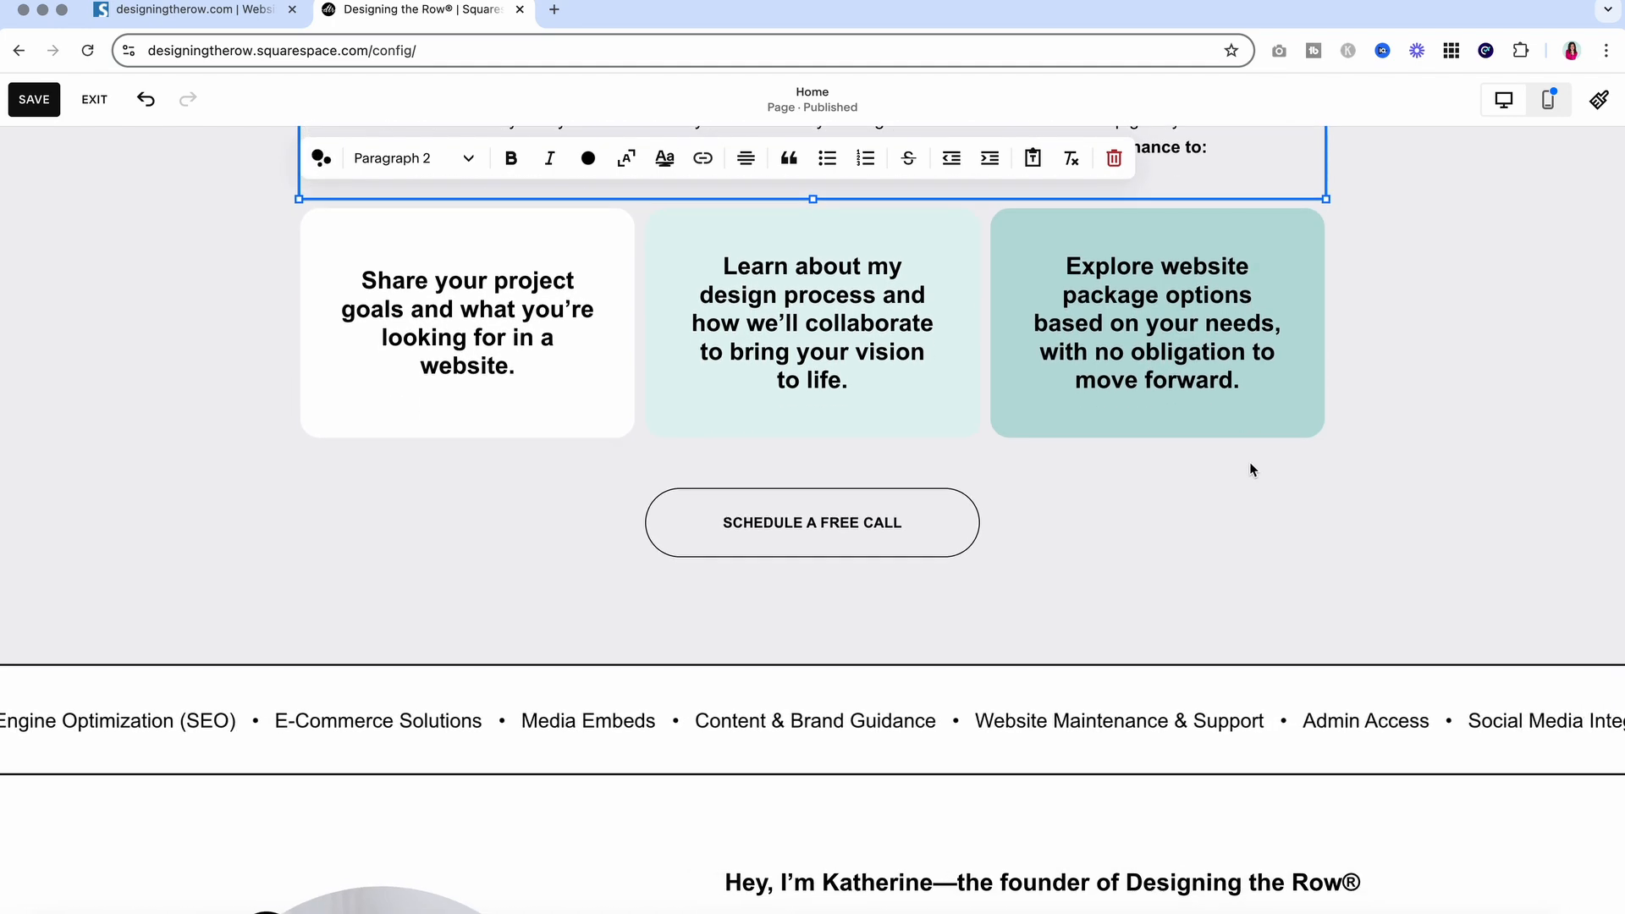
pyautogui.scroll(-6, 1247, 482)
pyautogui.scroll(-5, 1246, 480)
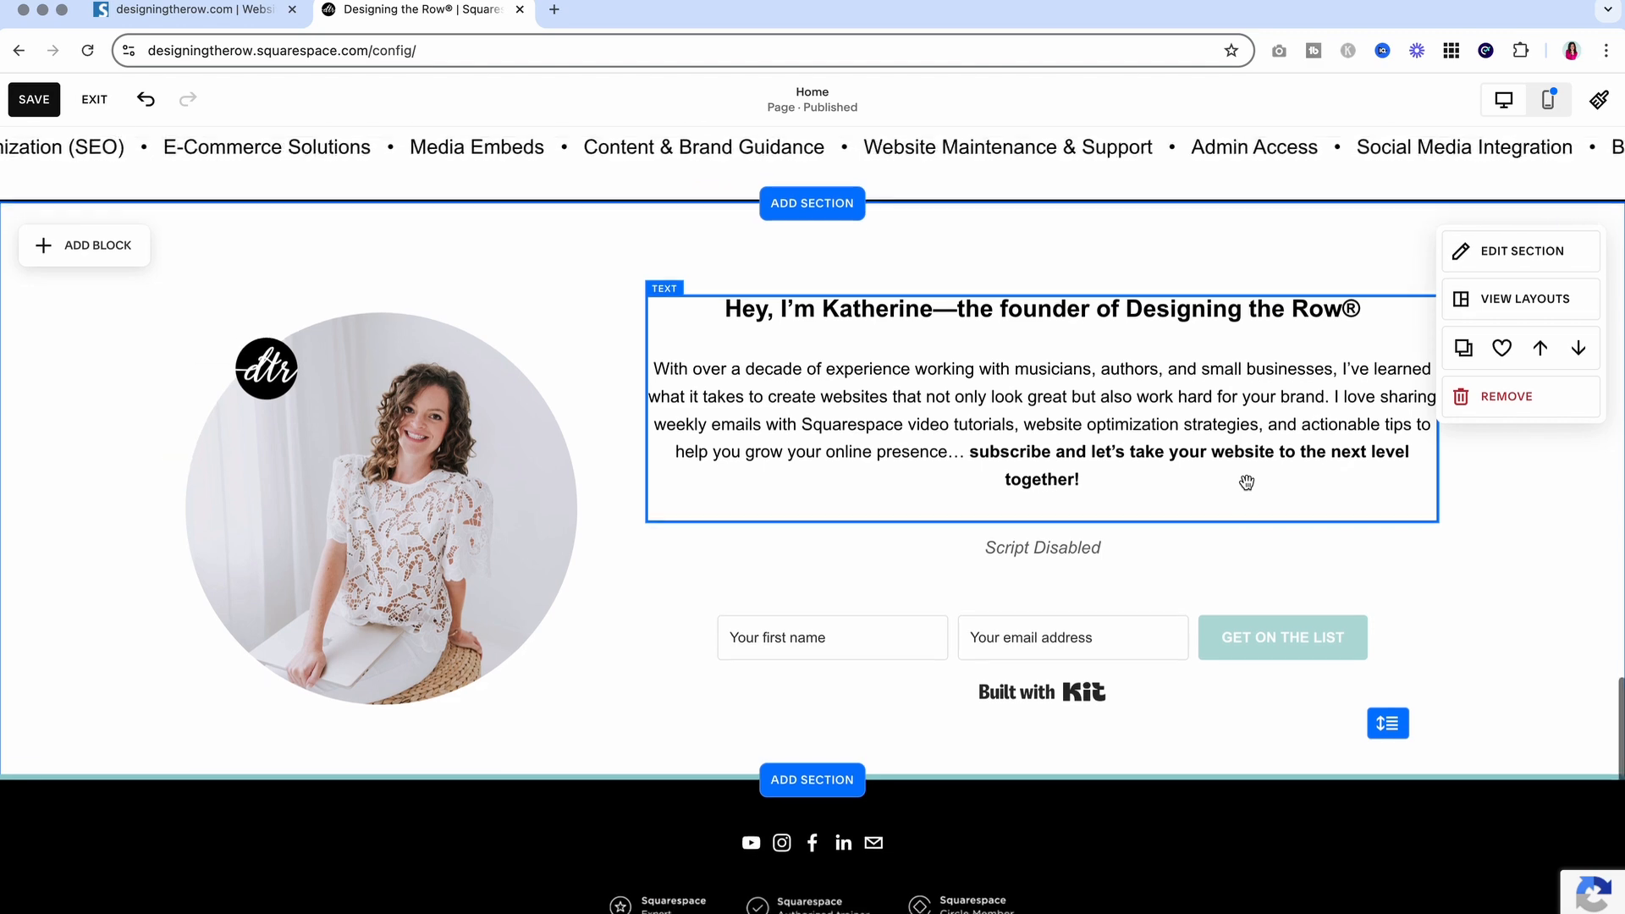
pyautogui.scroll(-1, 1247, 483)
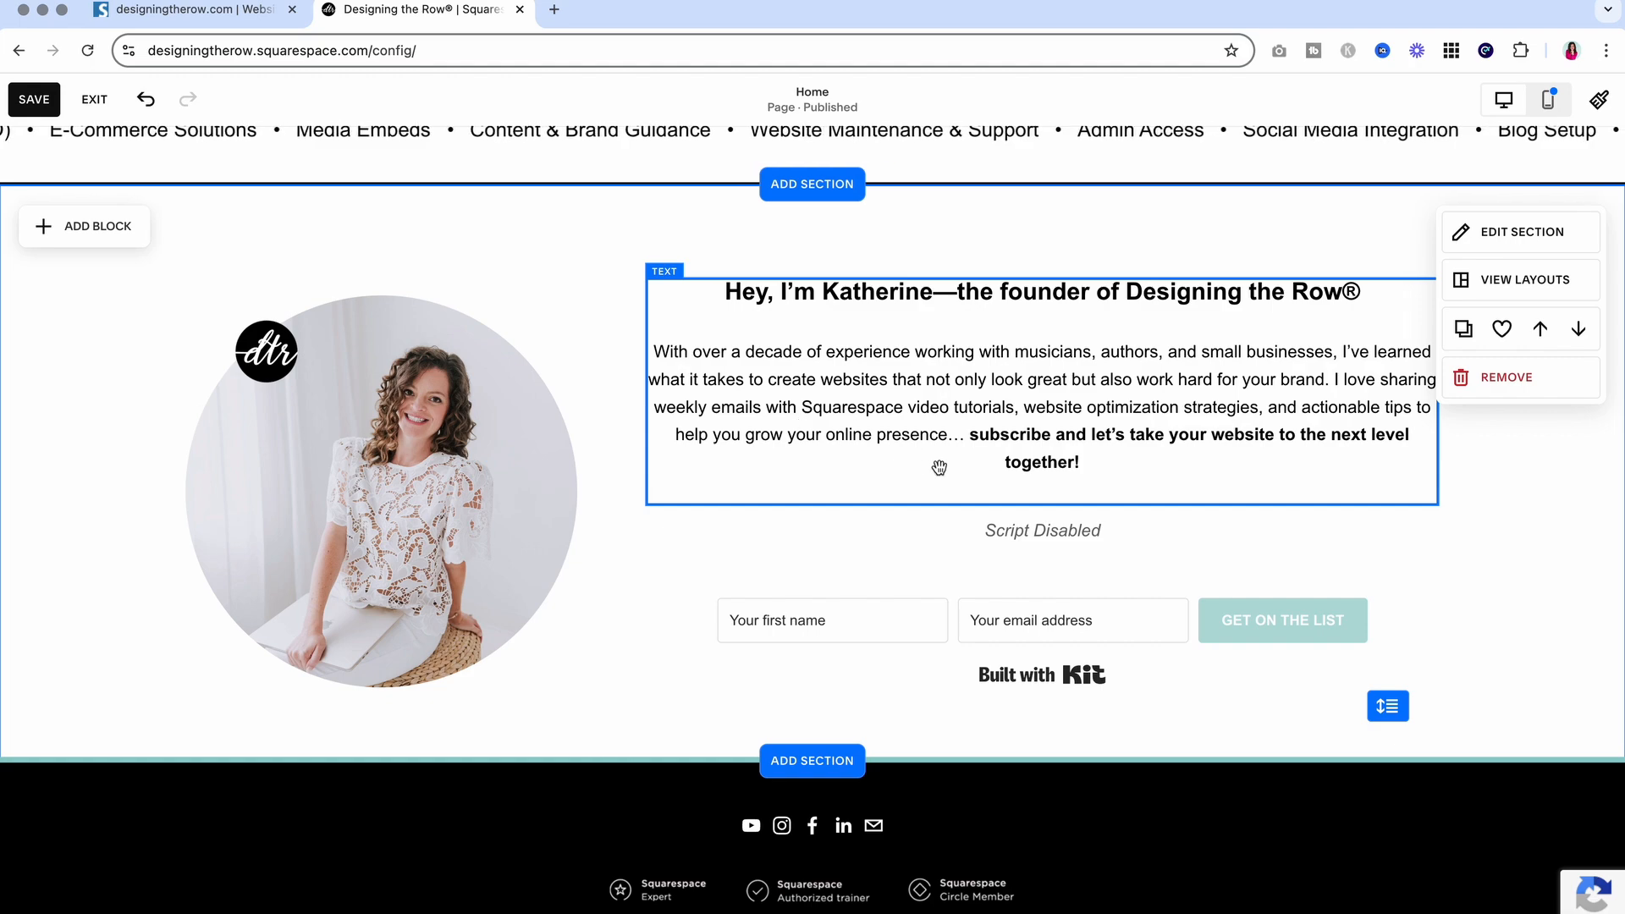
pyautogui.scroll(-5, 936, 465)
pyautogui.scroll(15, 940, 474)
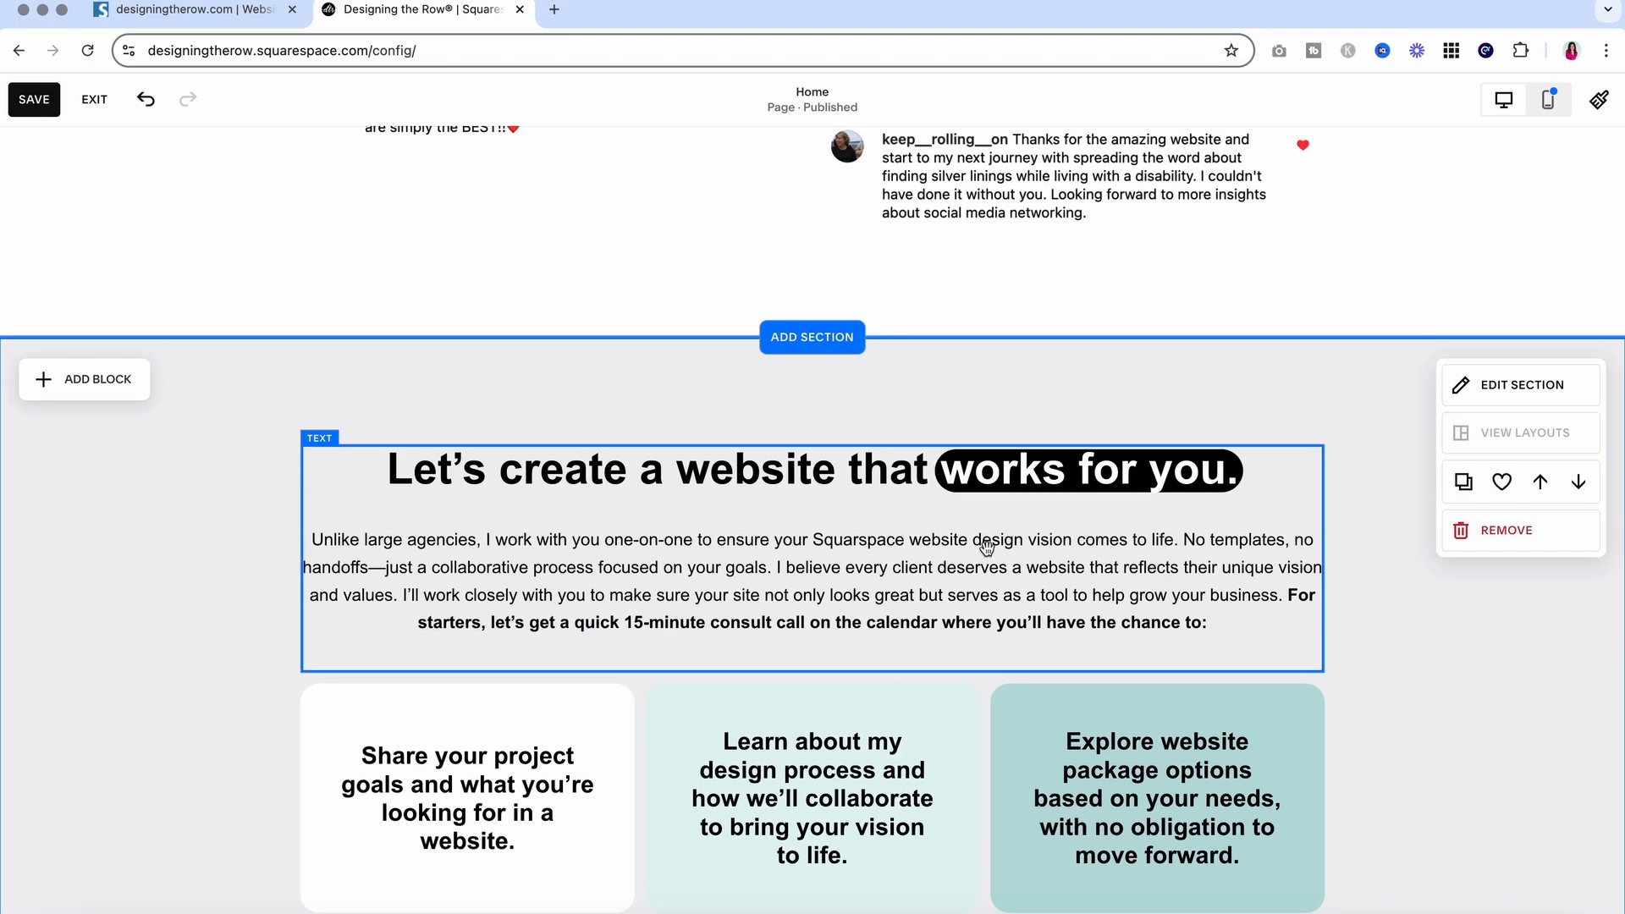
pyautogui.scroll(10, 996, 548)
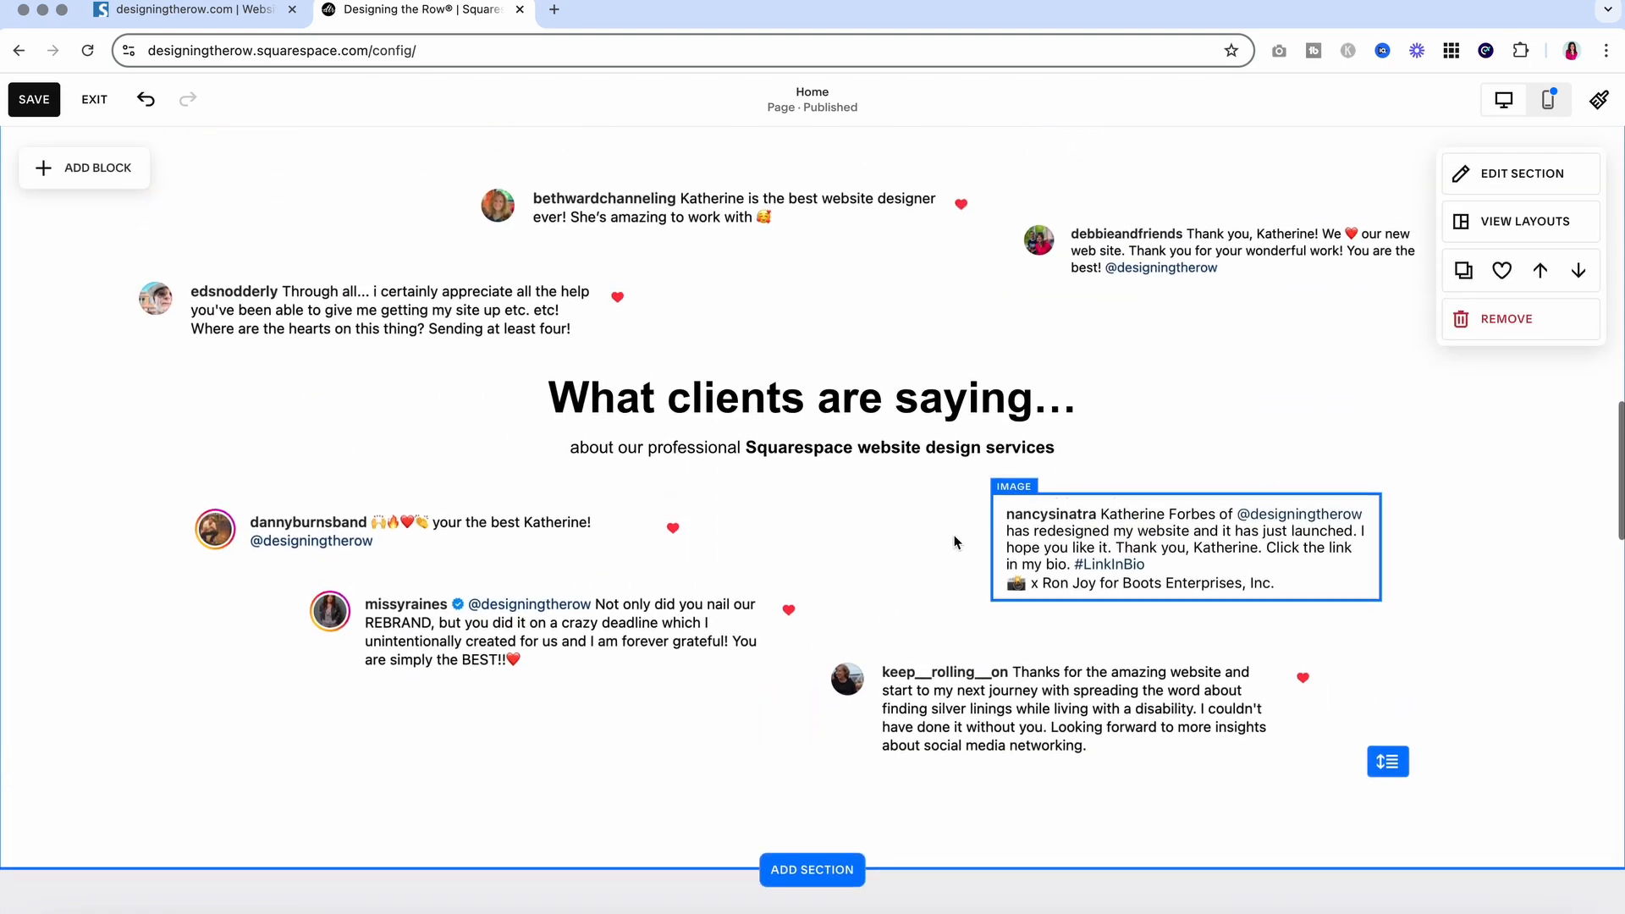
pyautogui.scroll(15, 952, 458)
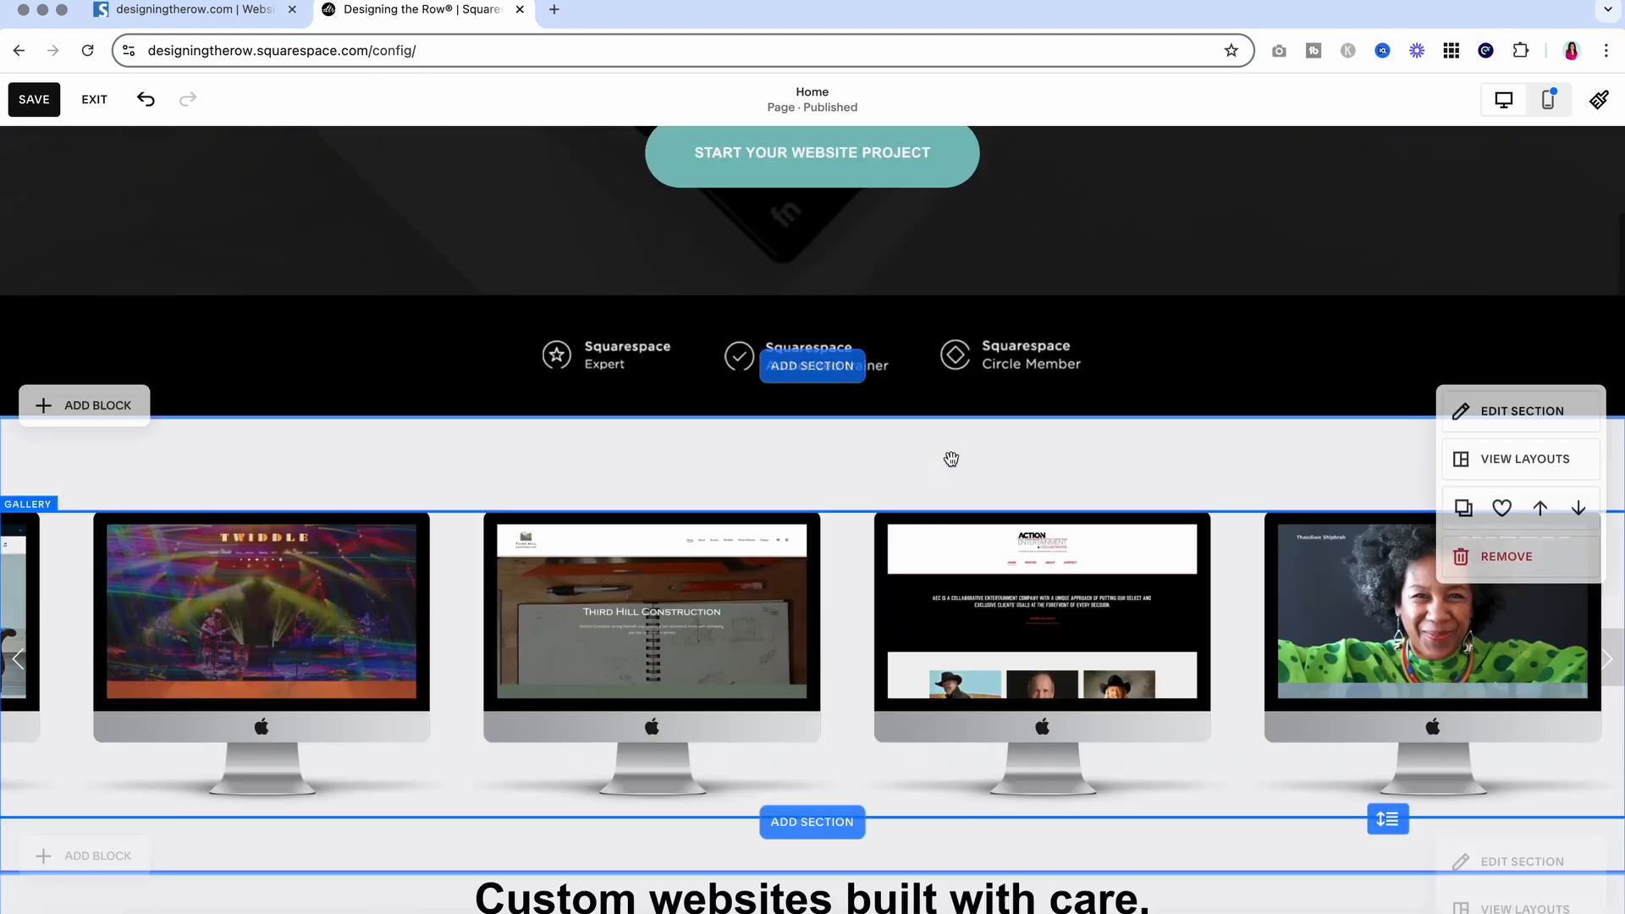
pyautogui.scroll(-5, 1088, 271)
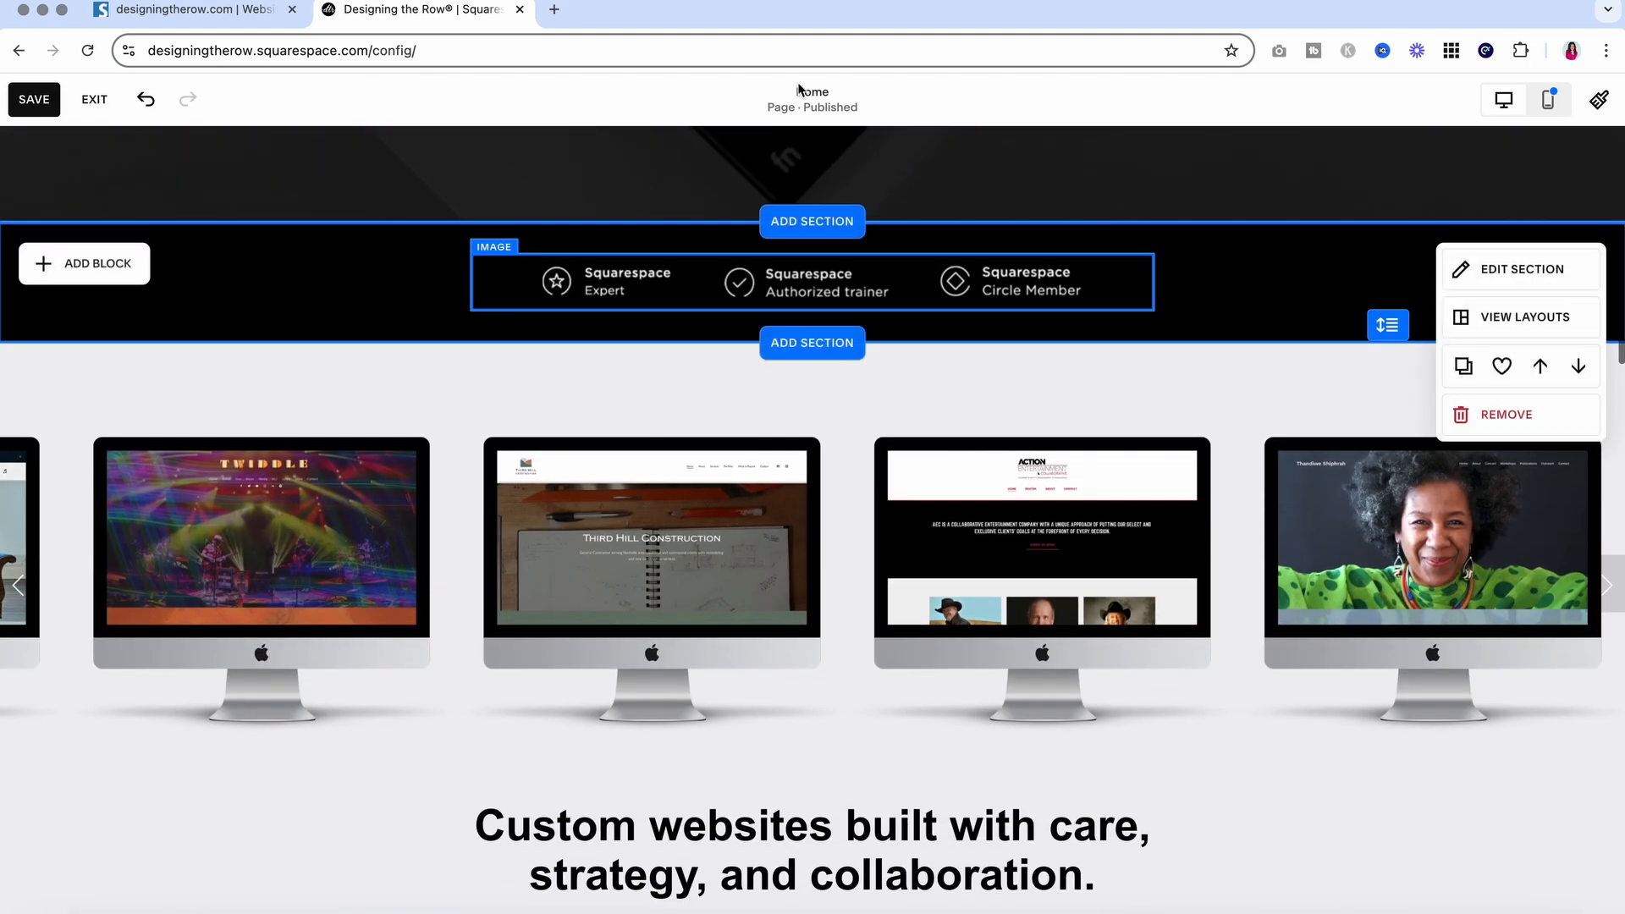
pyautogui.click(215, 6)
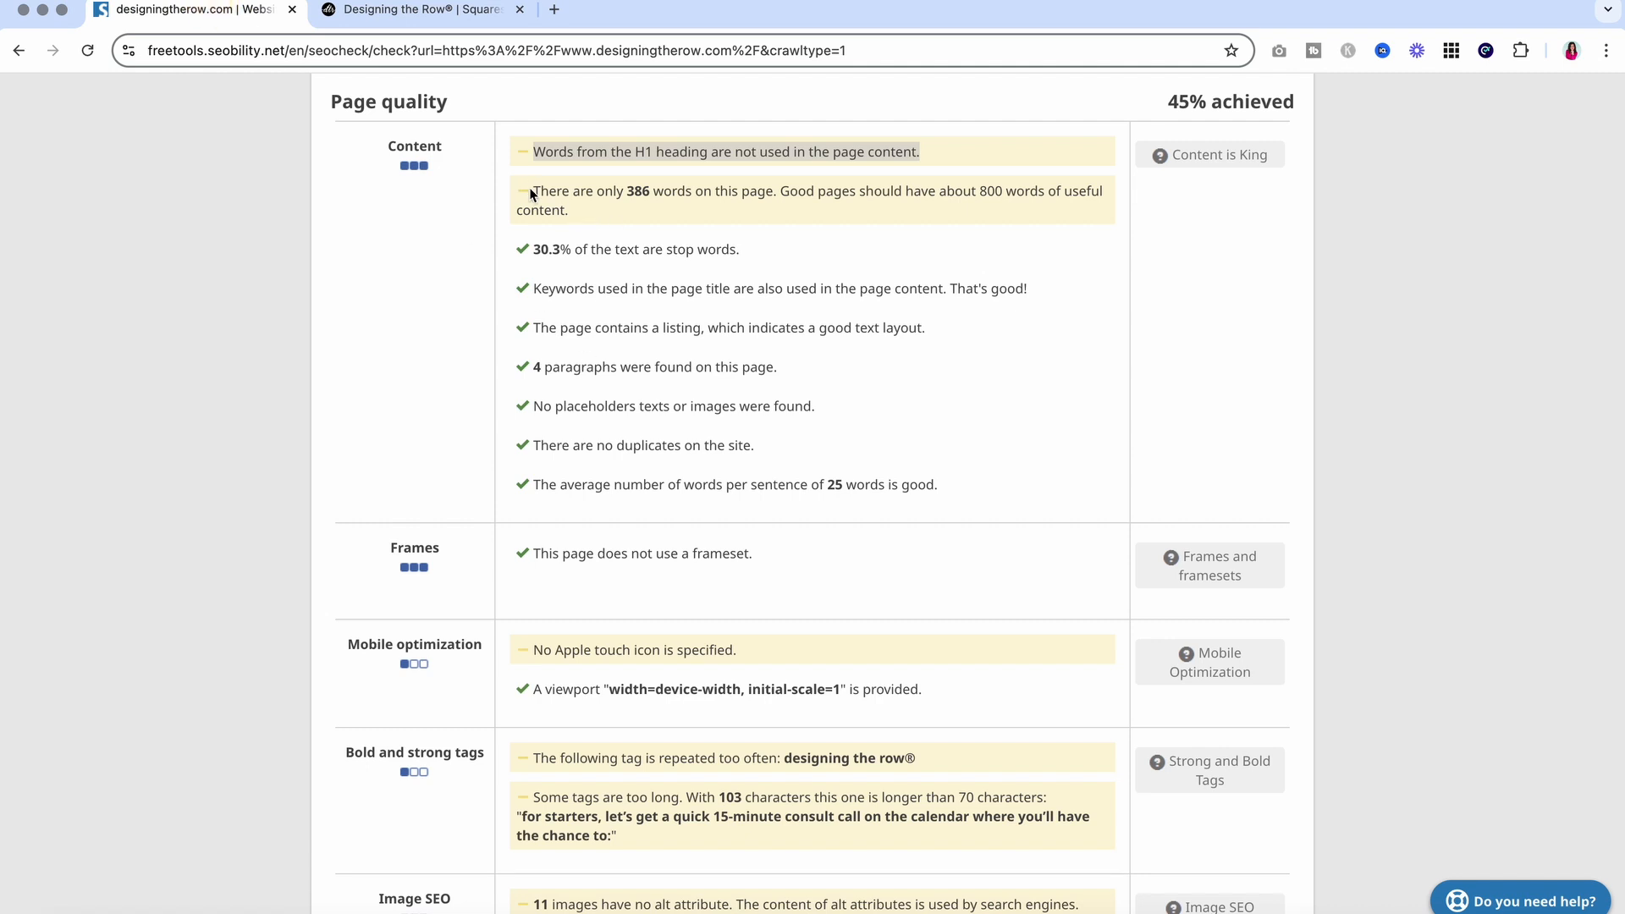
pyautogui.moveTo(530, 193); pyautogui.dragTo(620, 213)
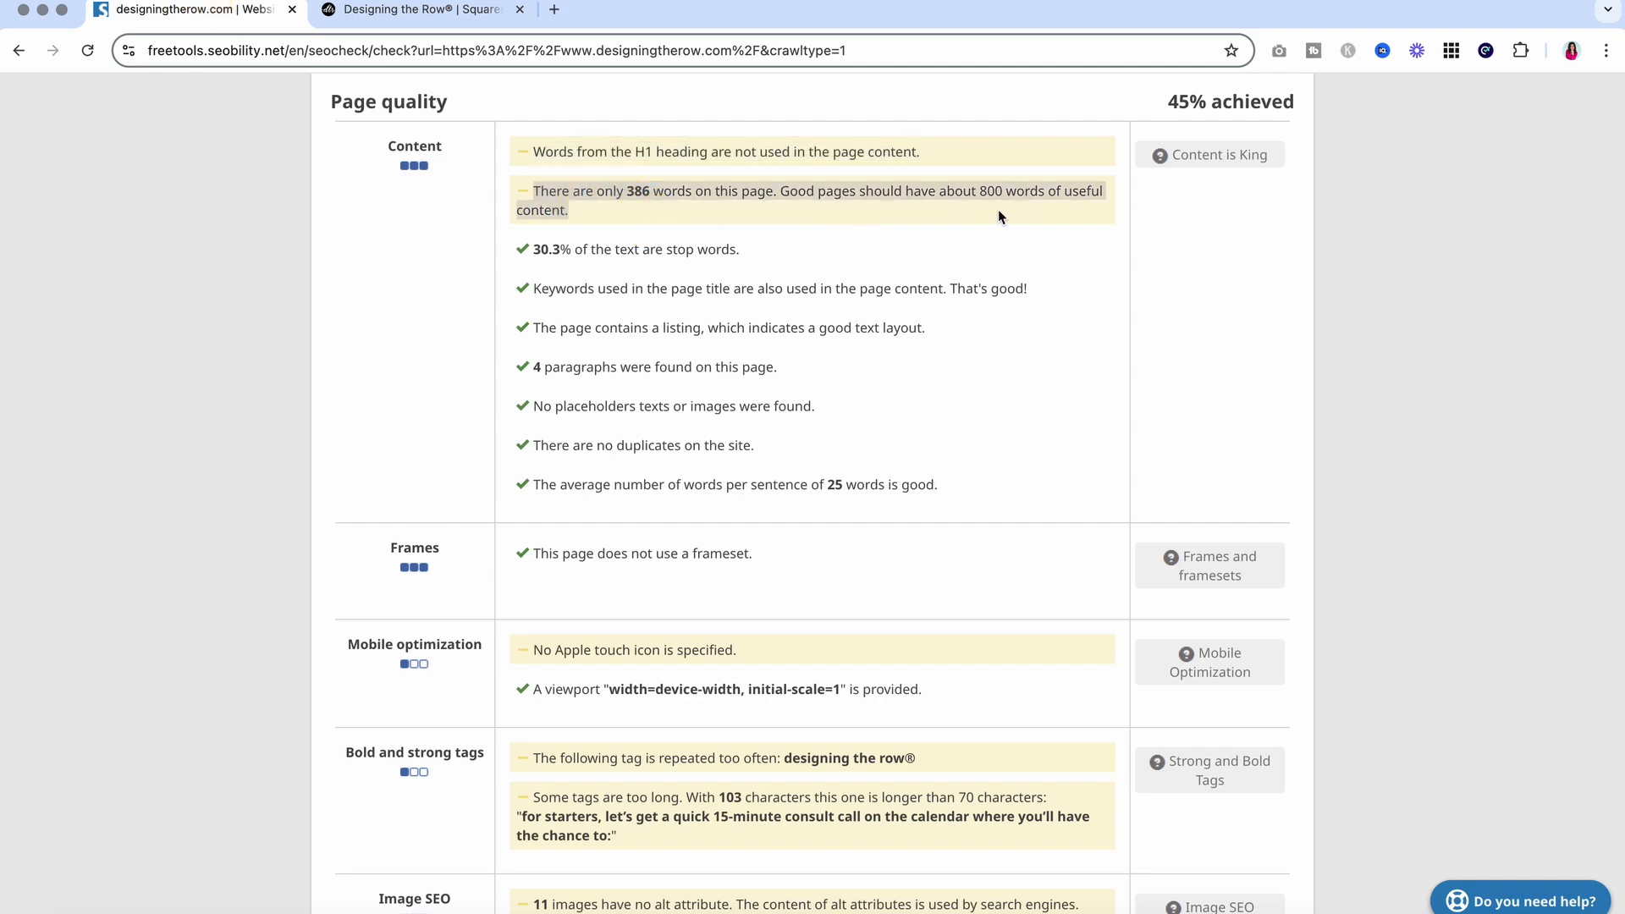
pyautogui.click(414, 10)
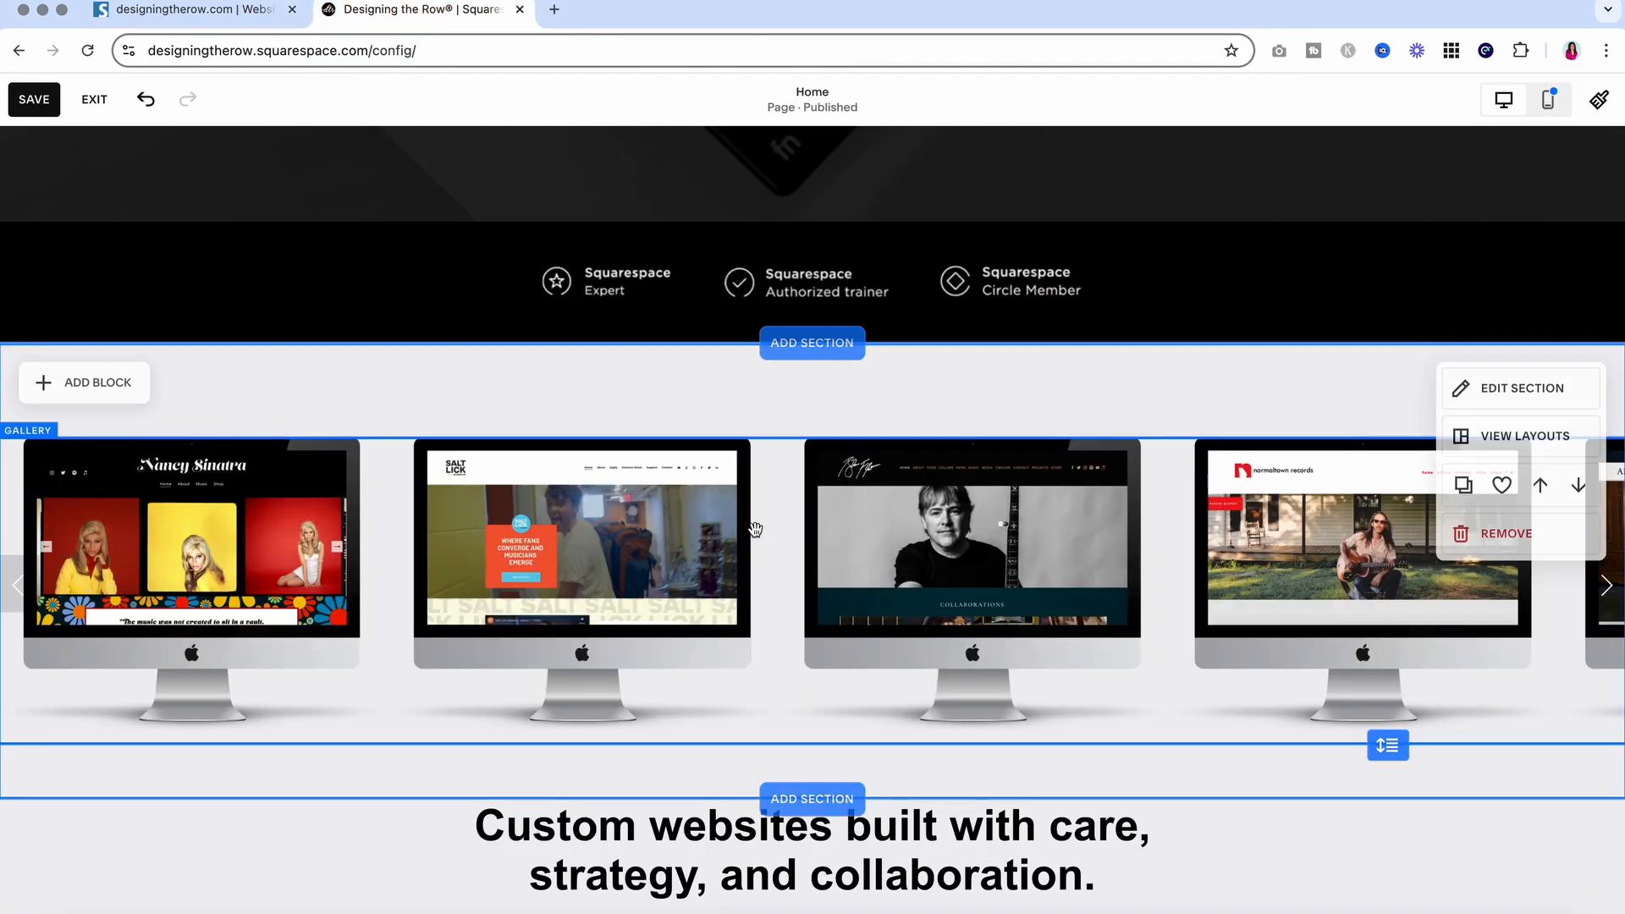
pyautogui.scroll(-3, 755, 530)
pyautogui.scroll(-10, 755, 530)
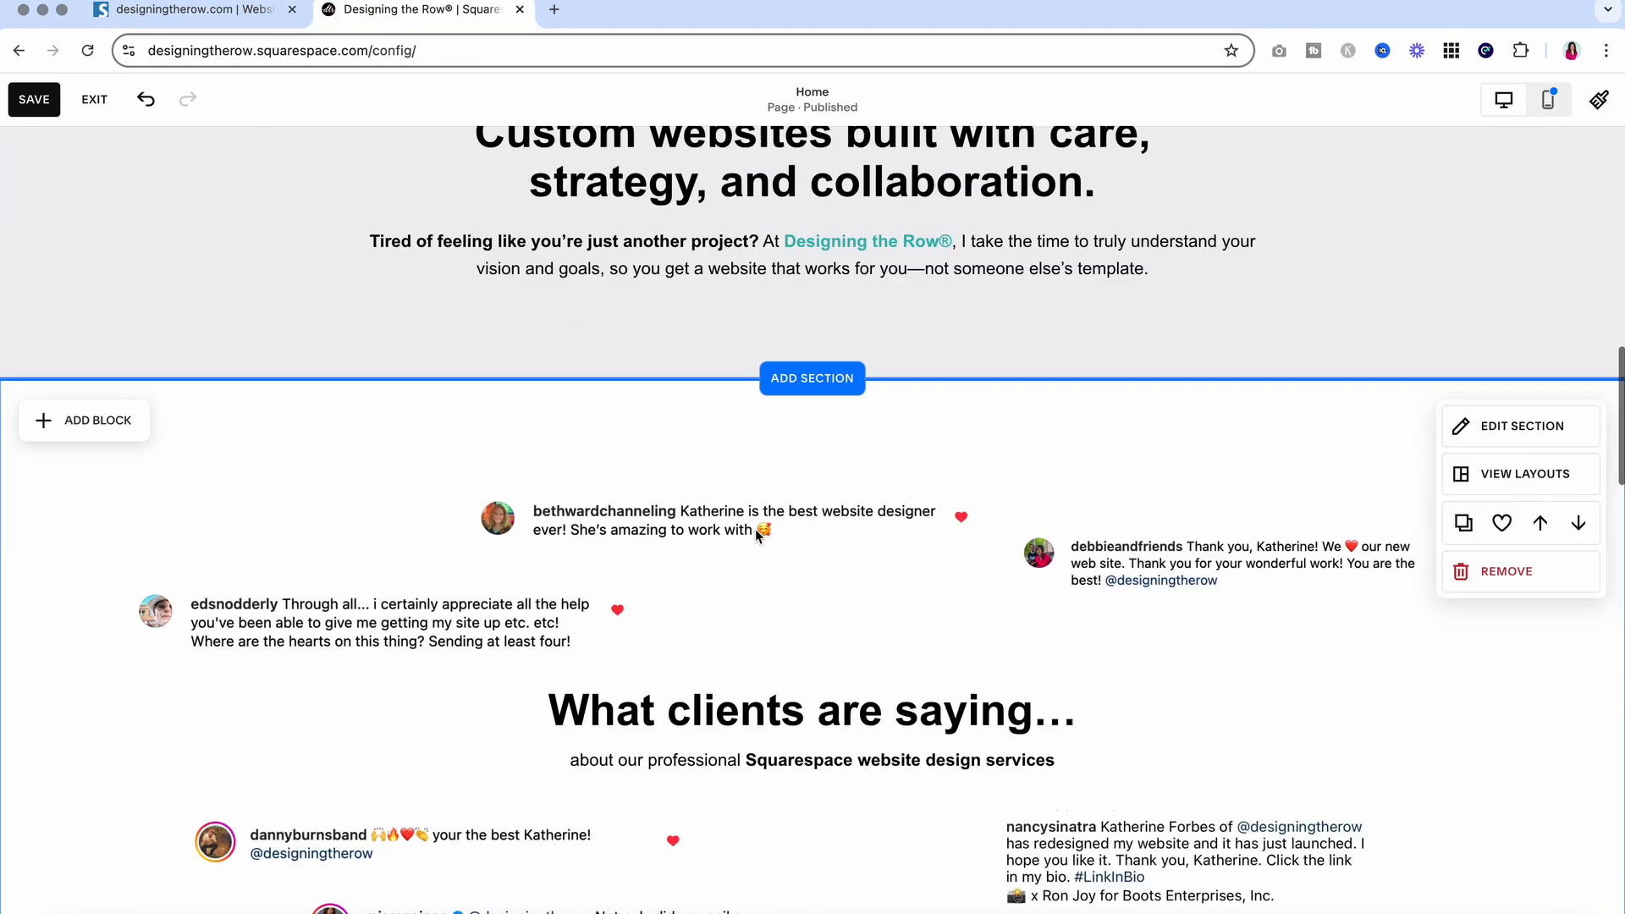
pyautogui.scroll(-5, 754, 530)
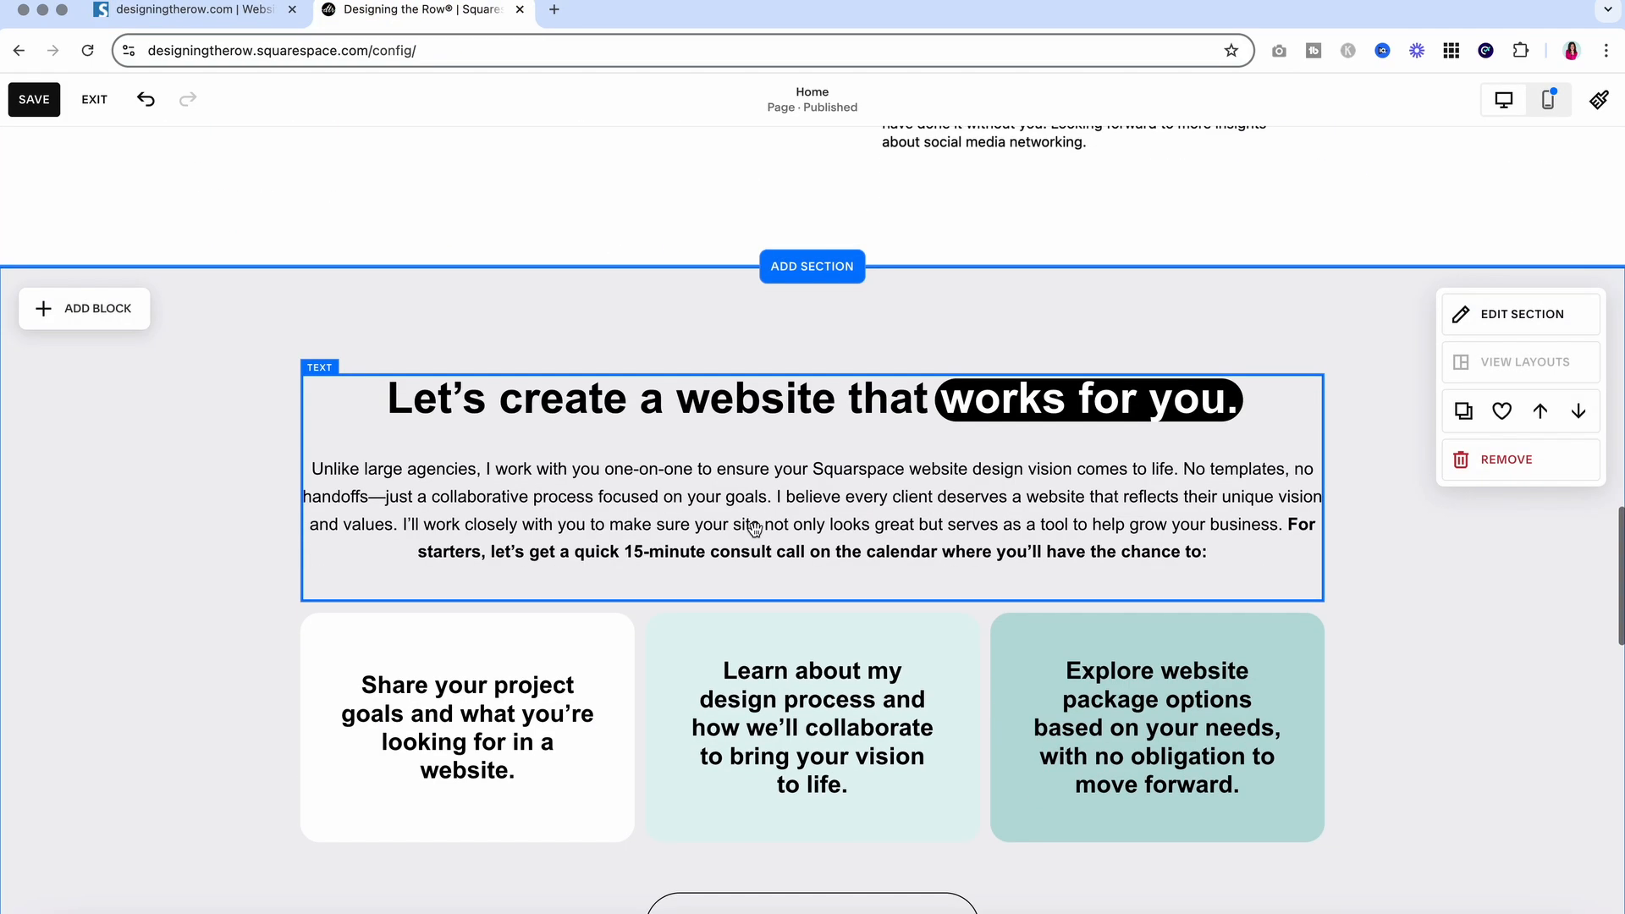
pyautogui.click(753, 518)
pyautogui.scroll(-2, 755, 526)
pyautogui.scroll(-7, 754, 526)
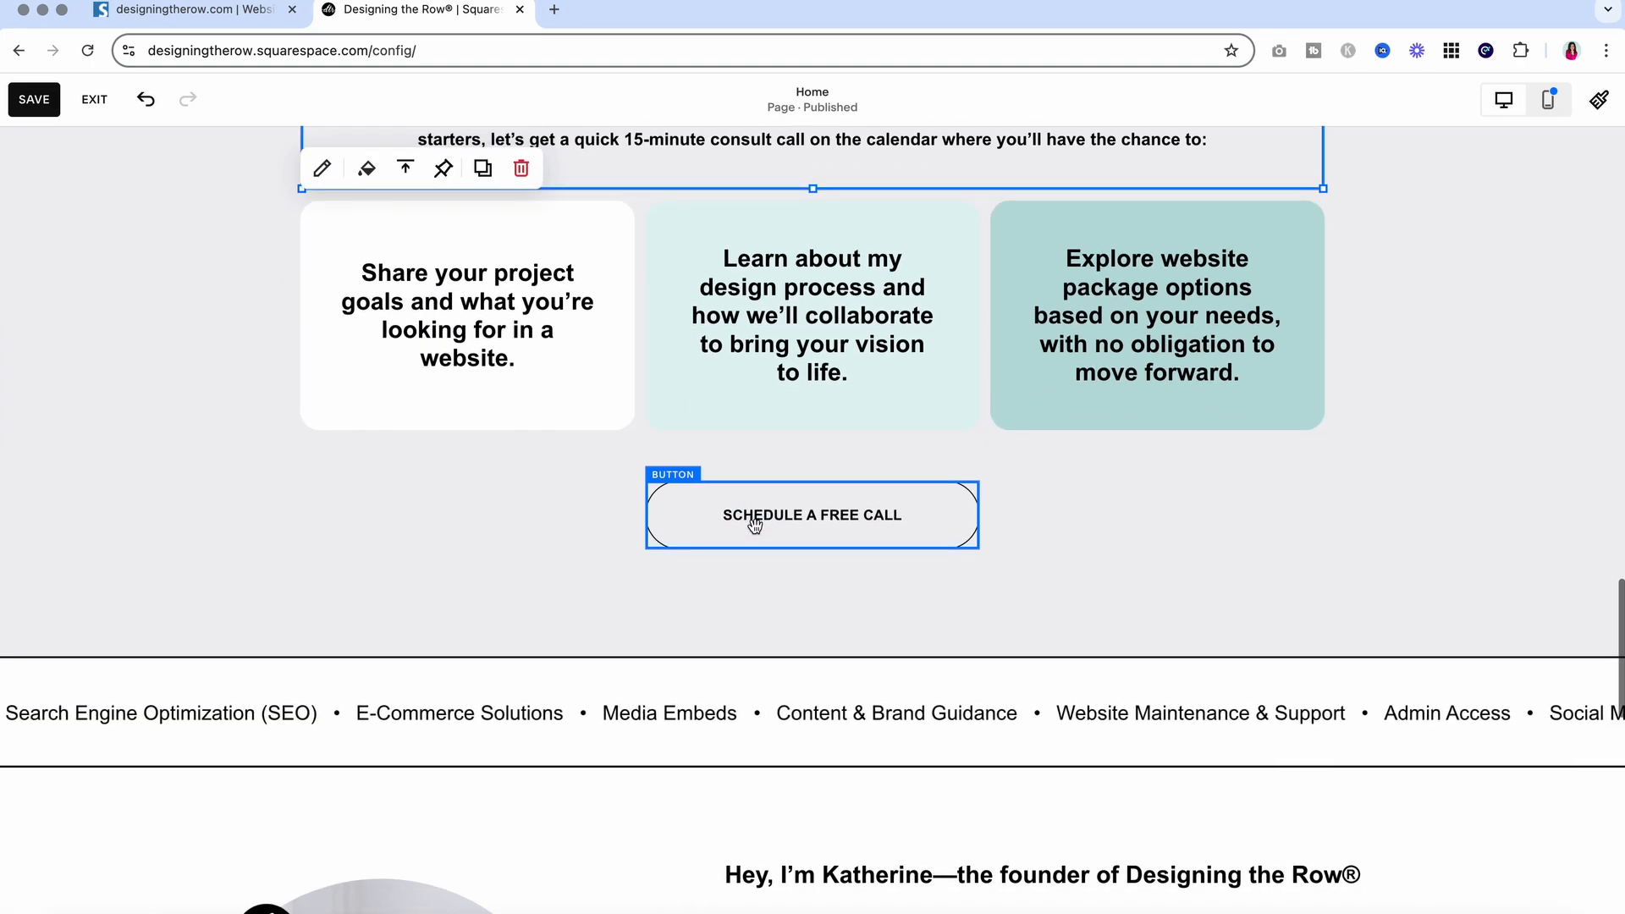
pyautogui.scroll(6, 755, 527)
pyautogui.scroll(8, 755, 526)
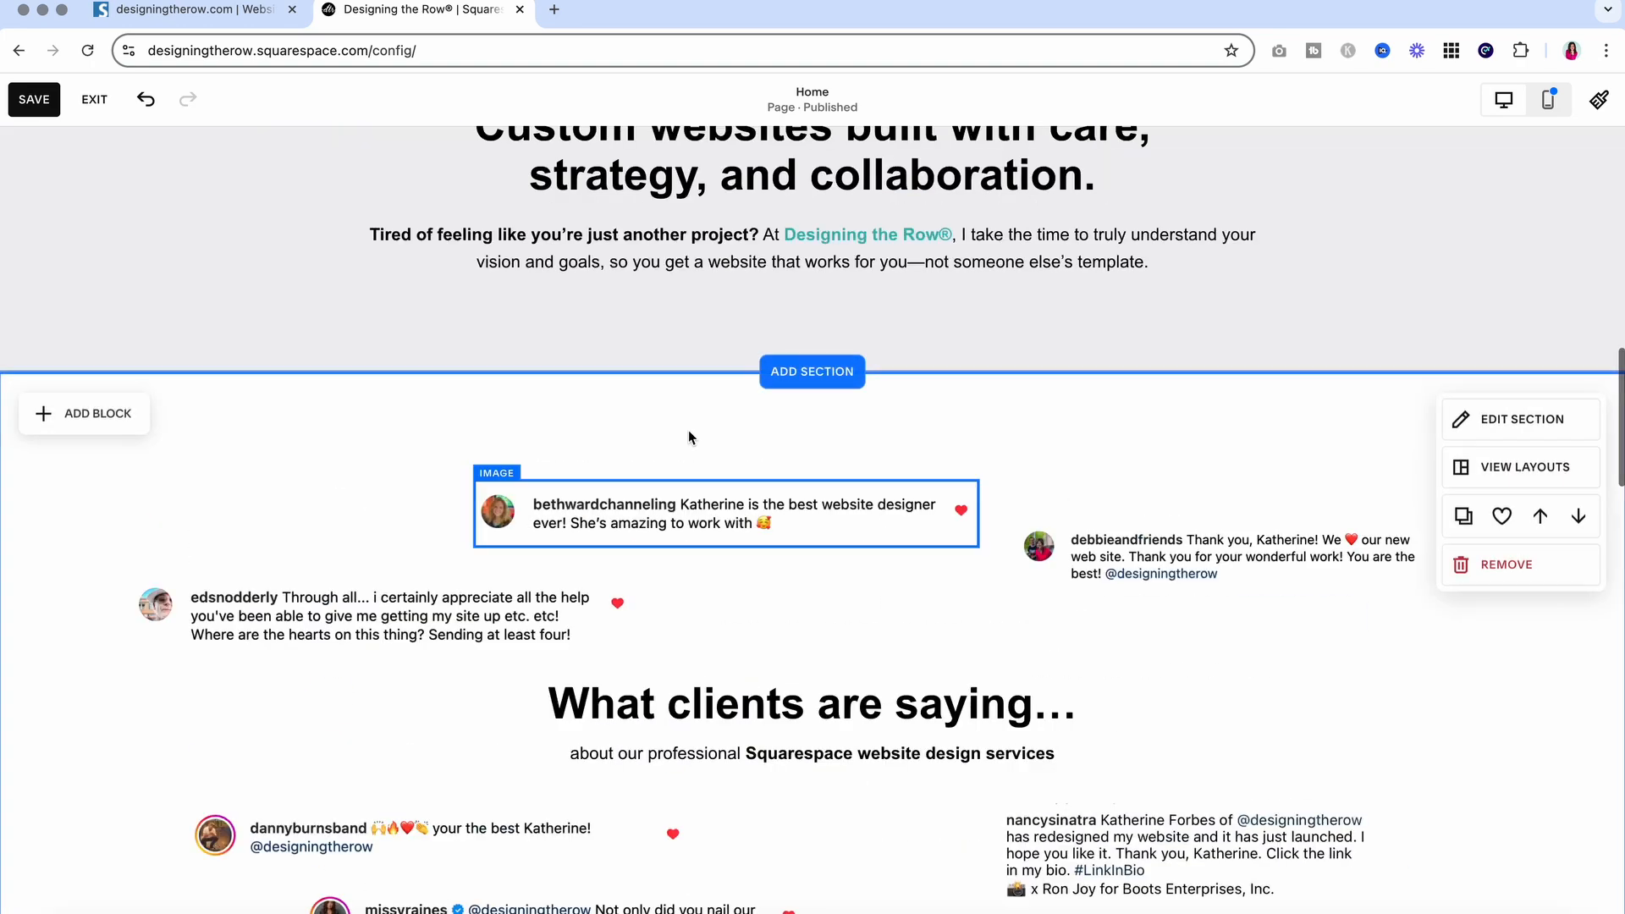
pyautogui.press('super+1')
pyautogui.click(613, 167)
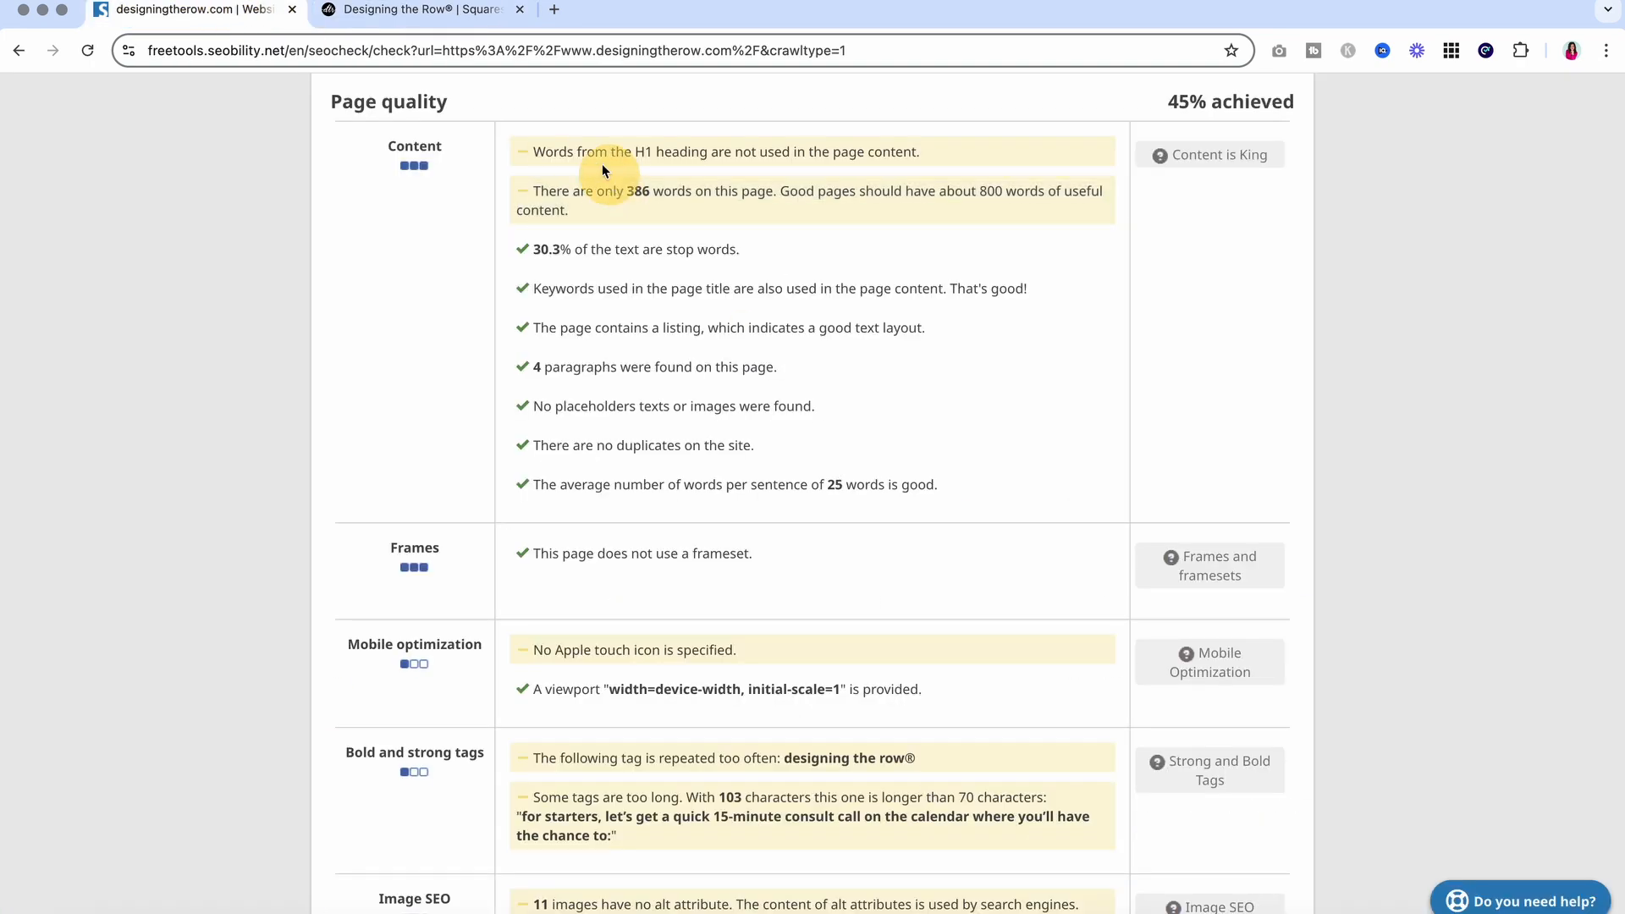
pyautogui.moveTo(531, 151); pyautogui.dragTo(950, 169)
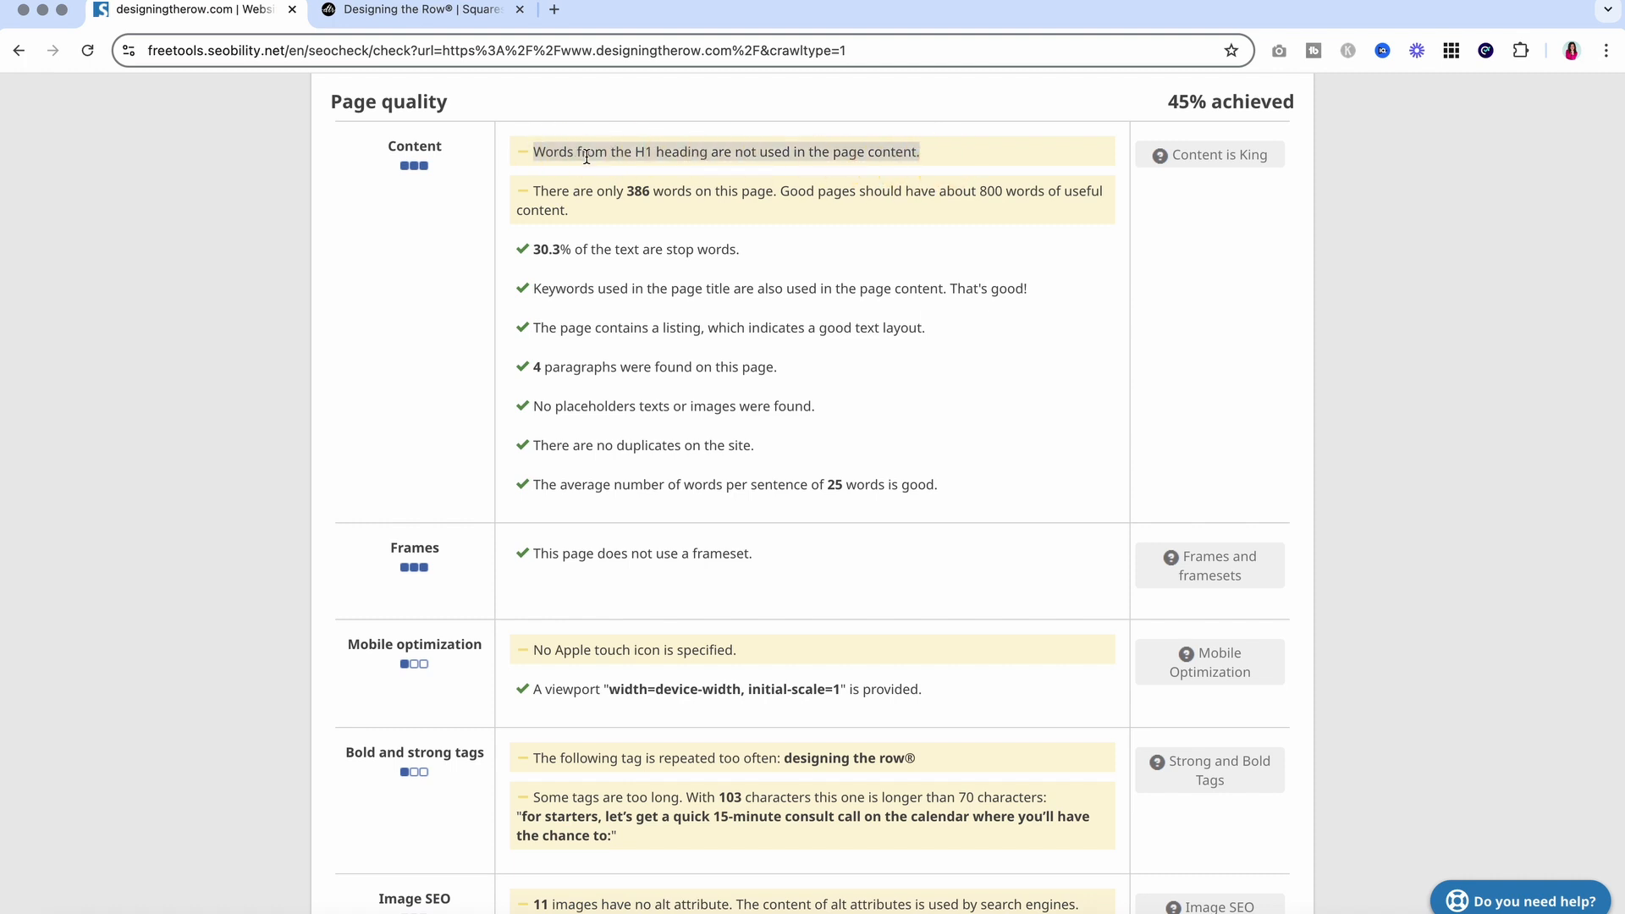
pyautogui.click(916, 219)
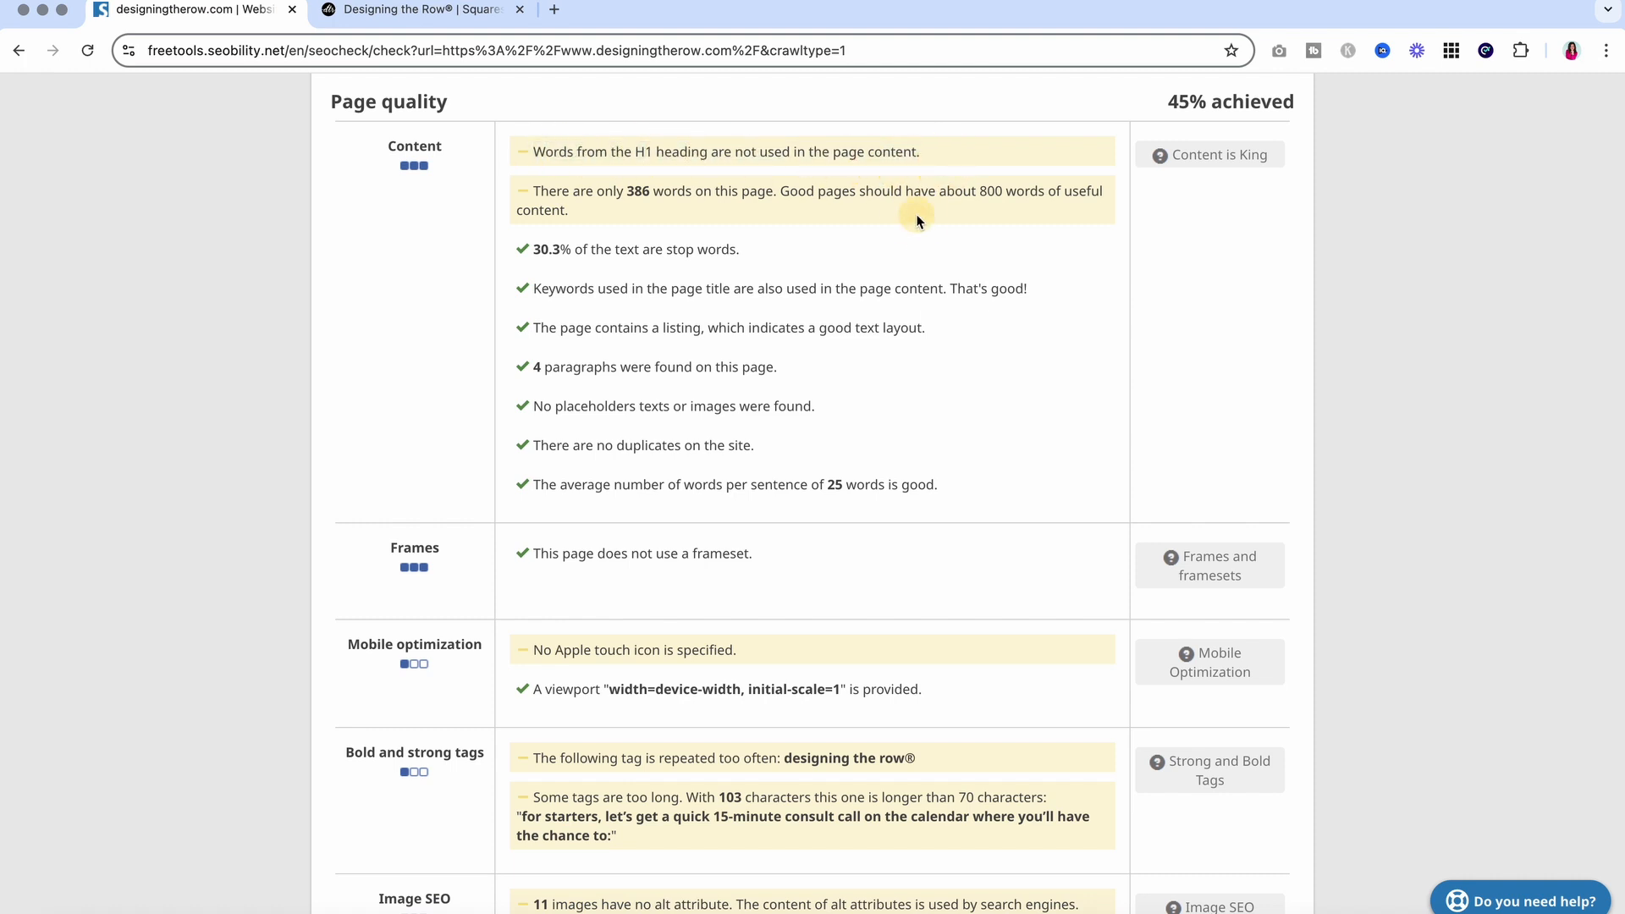
pyautogui.scroll(-1, 882, 291)
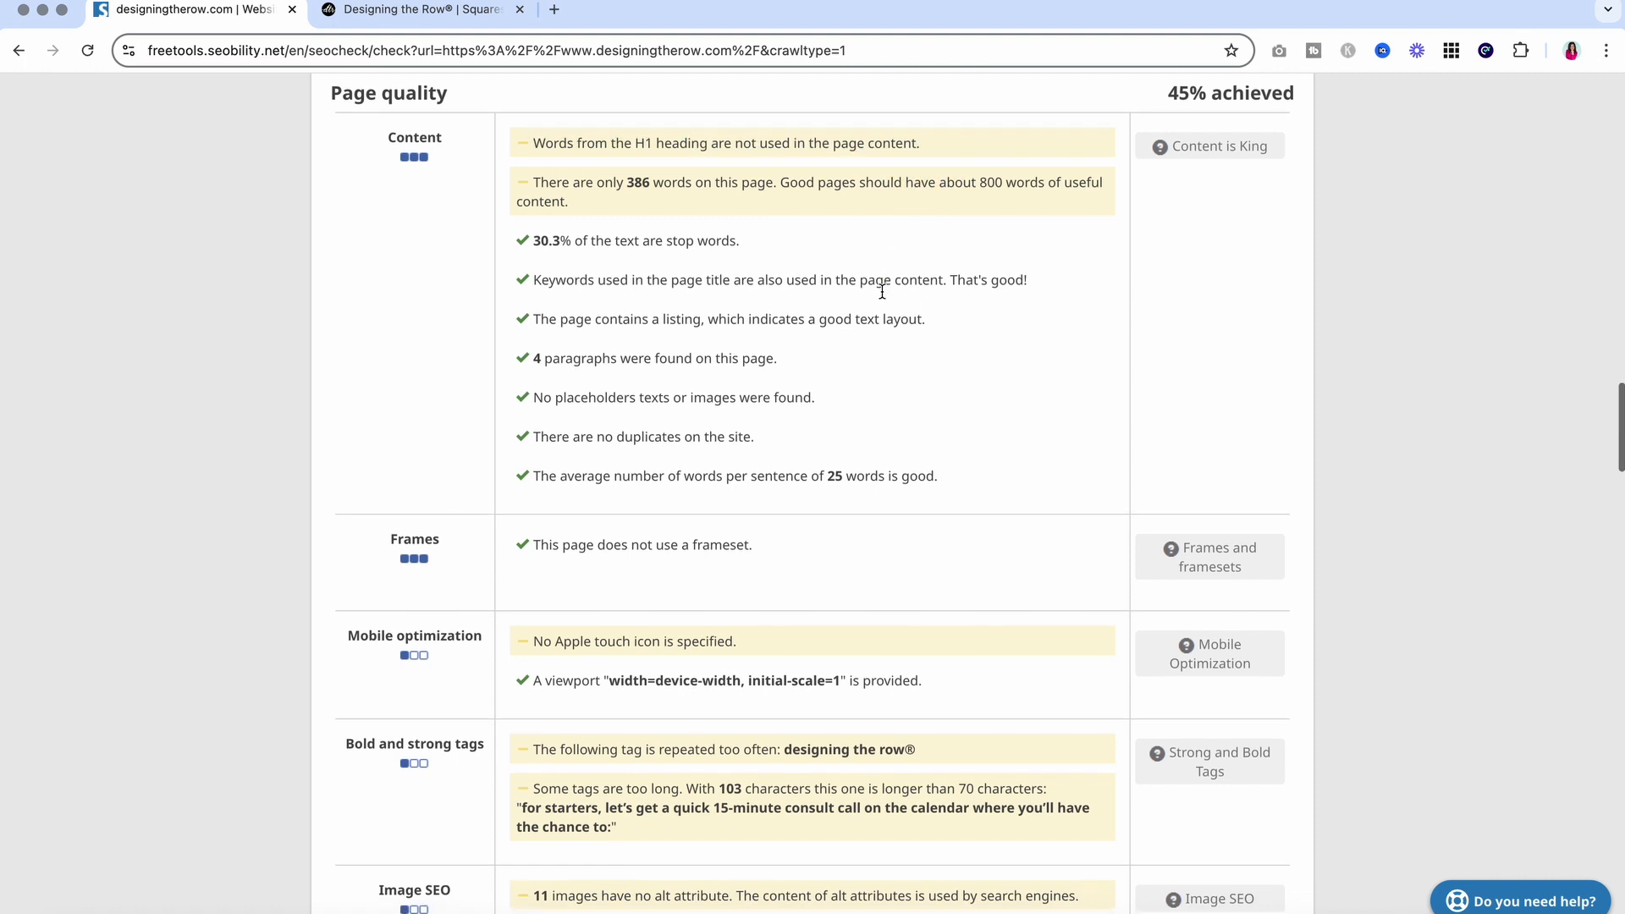
pyautogui.scroll(-2, 881, 298)
pyautogui.scroll(-5, 882, 298)
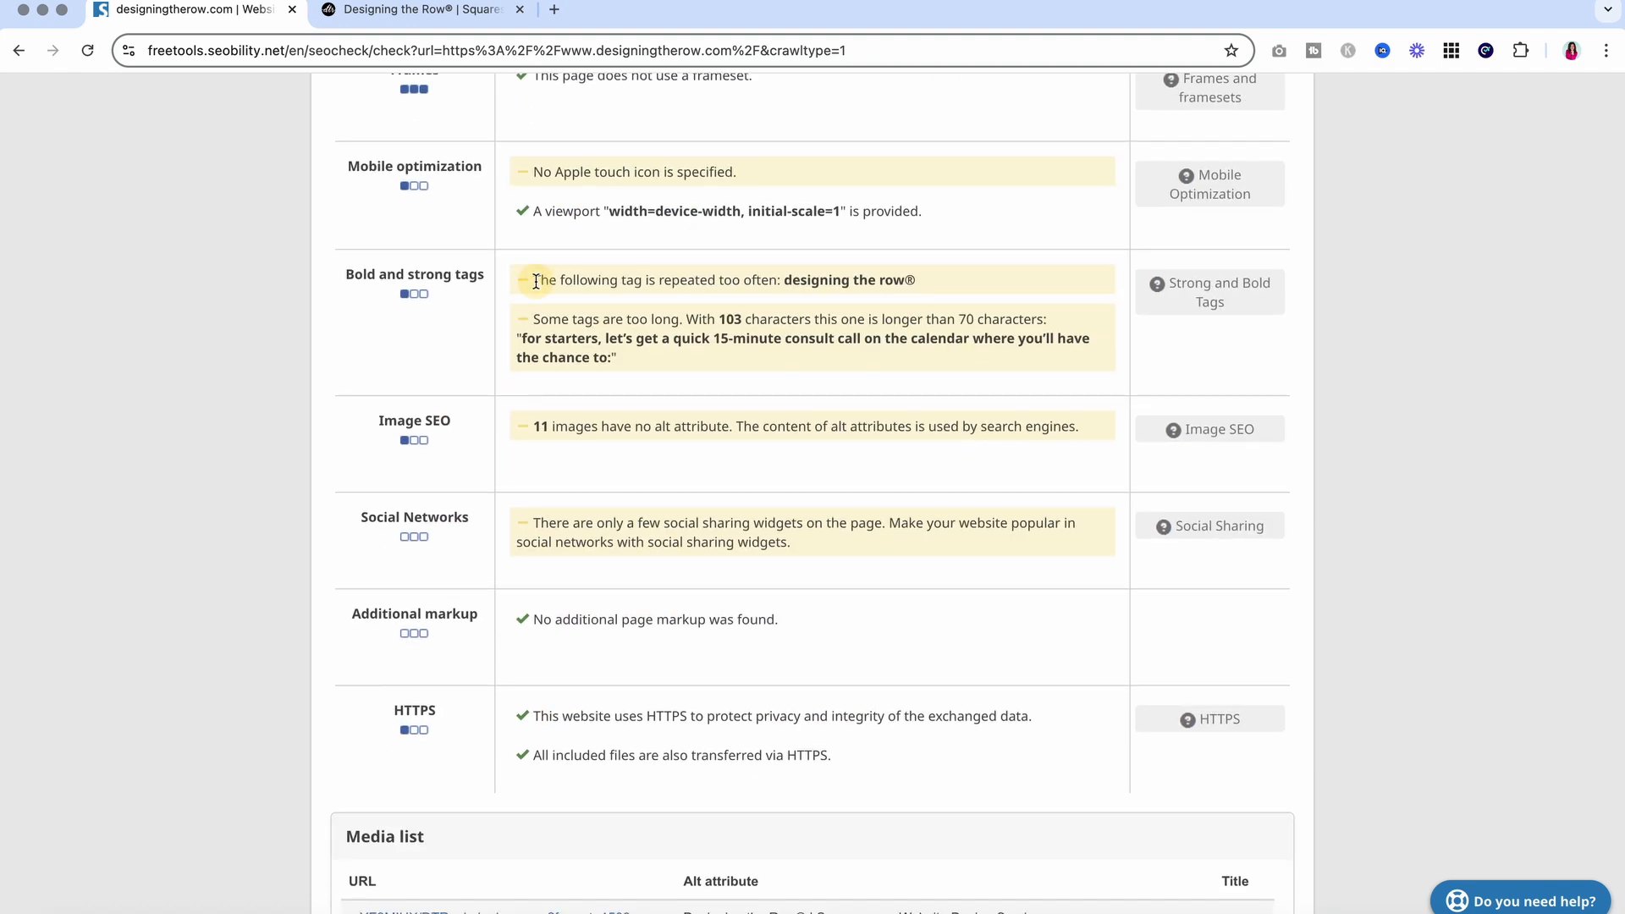
pyautogui.moveTo(535, 280); pyautogui.dragTo(809, 298)
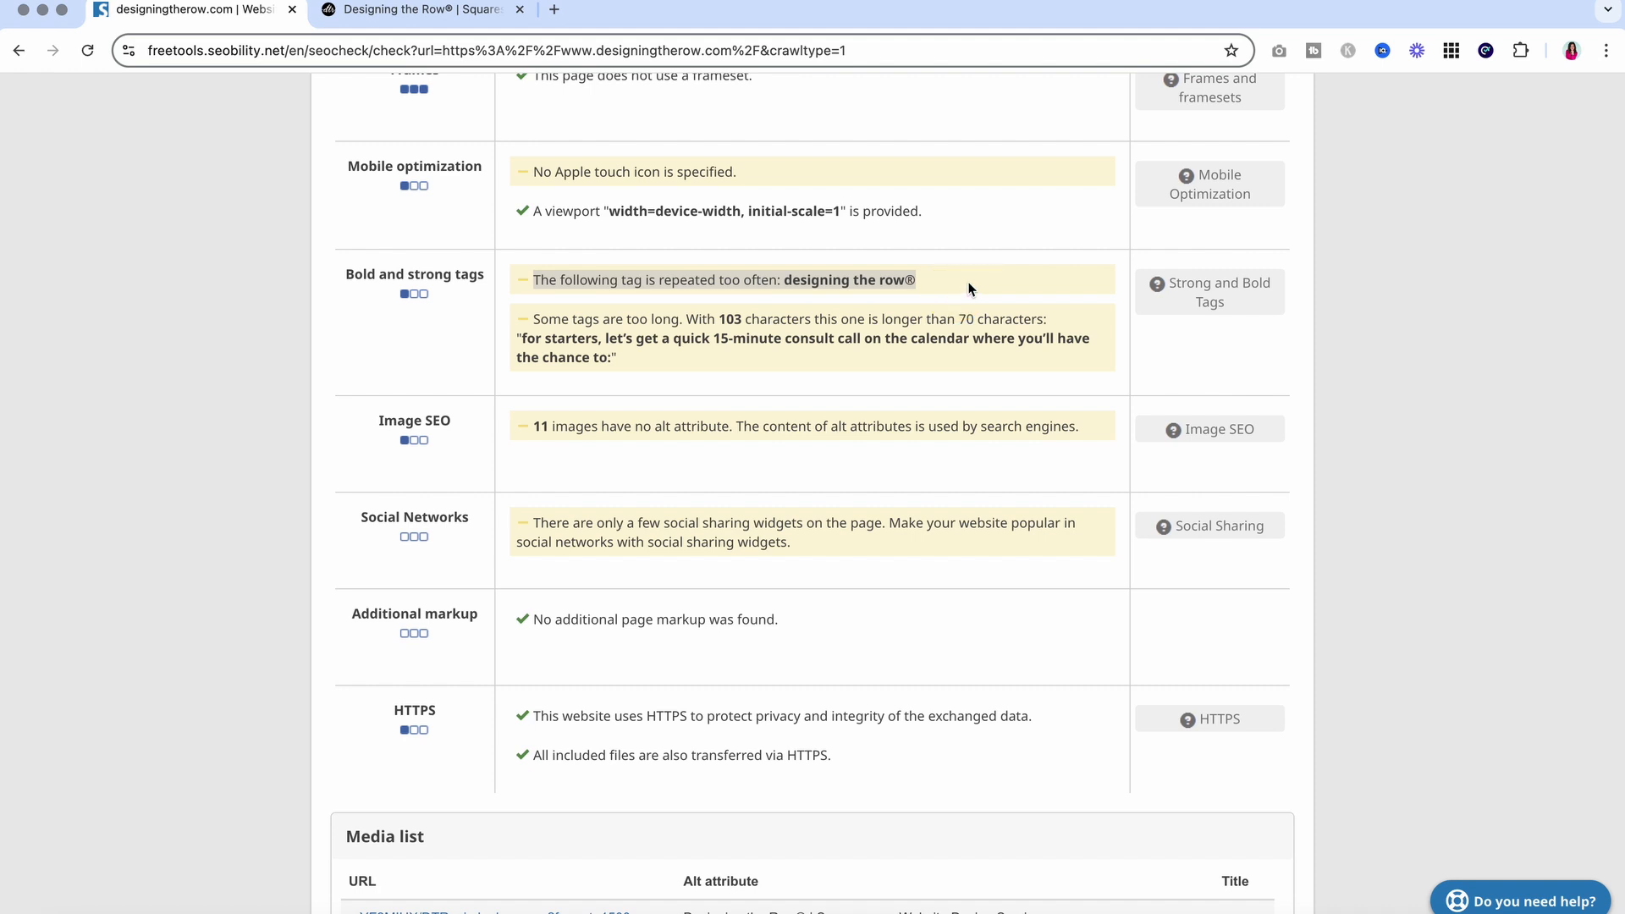
# Return to the Squarespace Home page editor and scroll down to the newsletter signup and footer
pyautogui.click(397, 10)
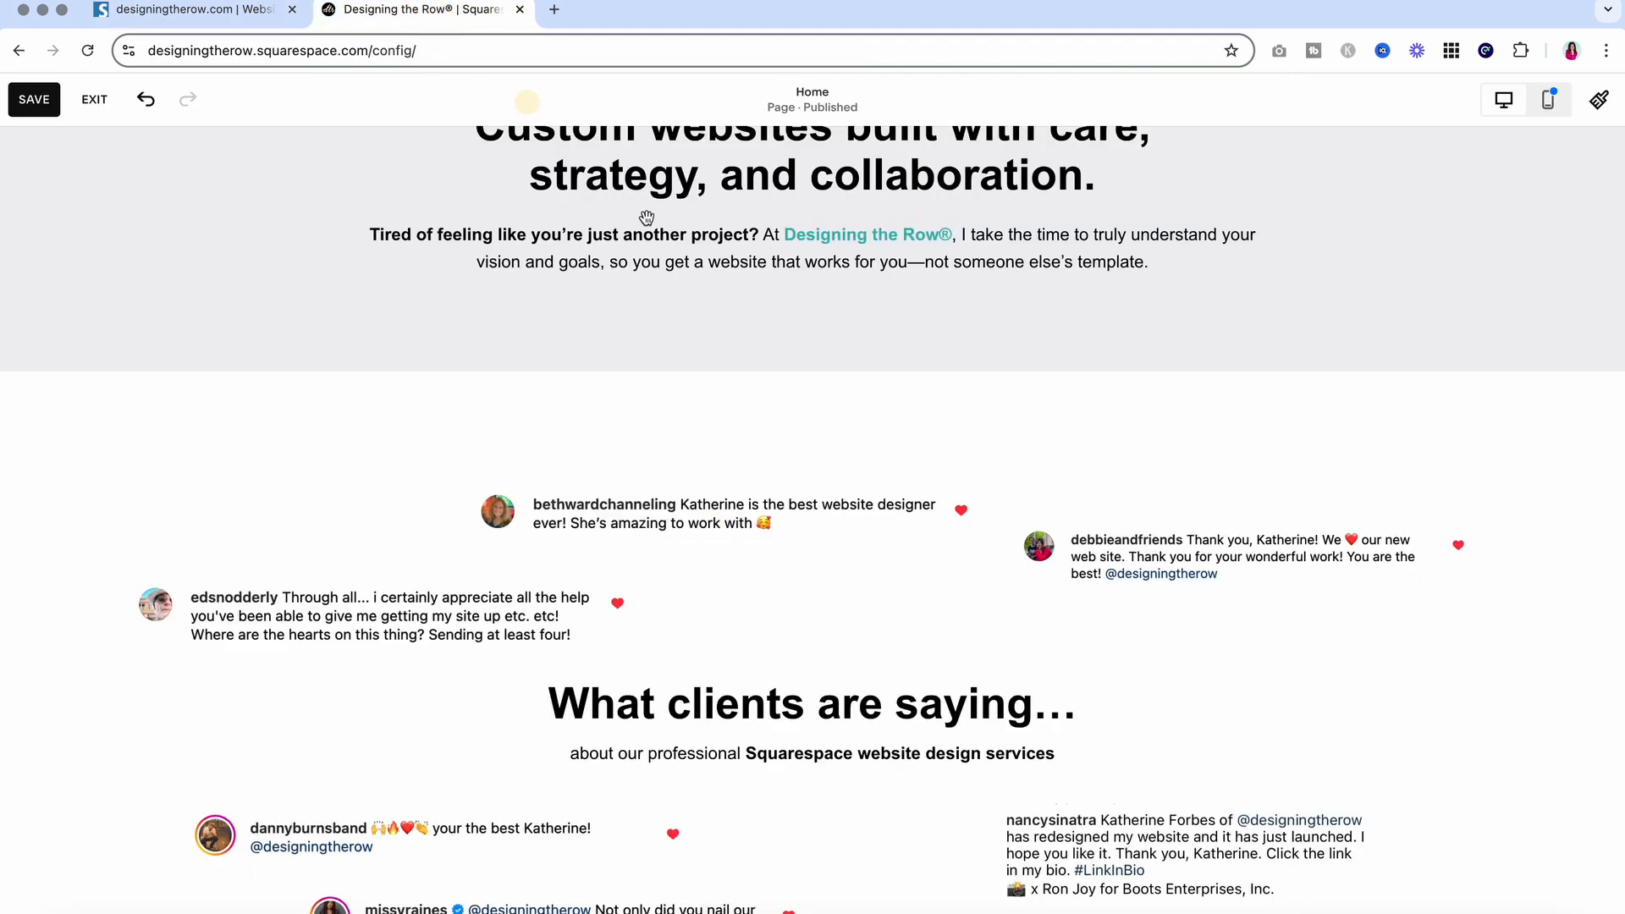
pyautogui.moveTo(924, 321)
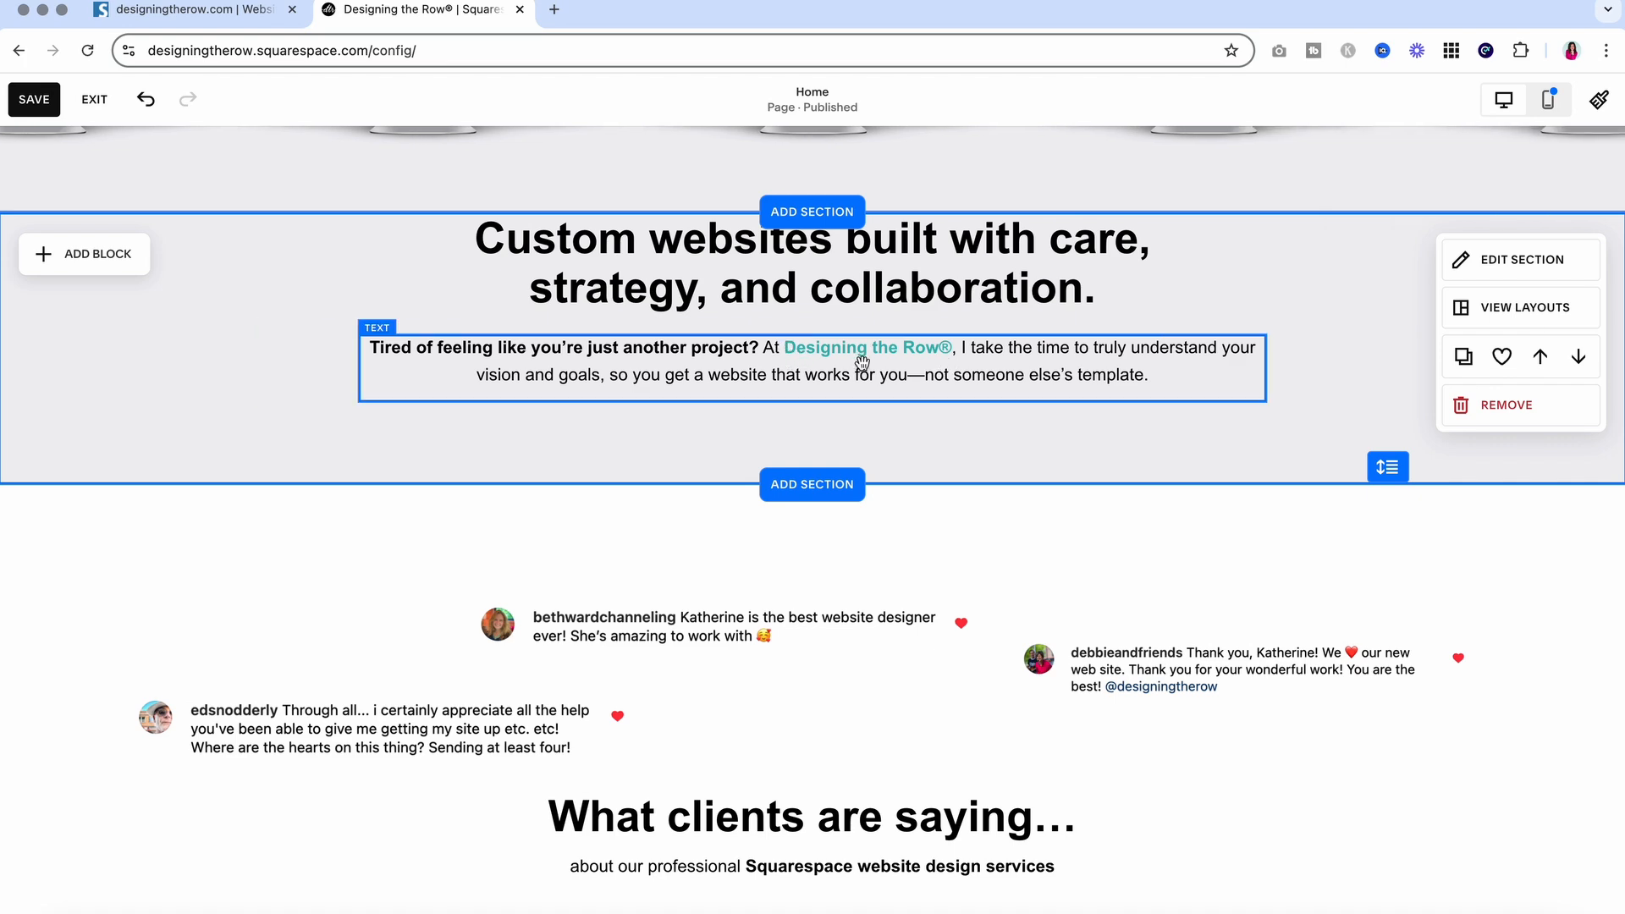
pyautogui.scroll(10, 884, 353)
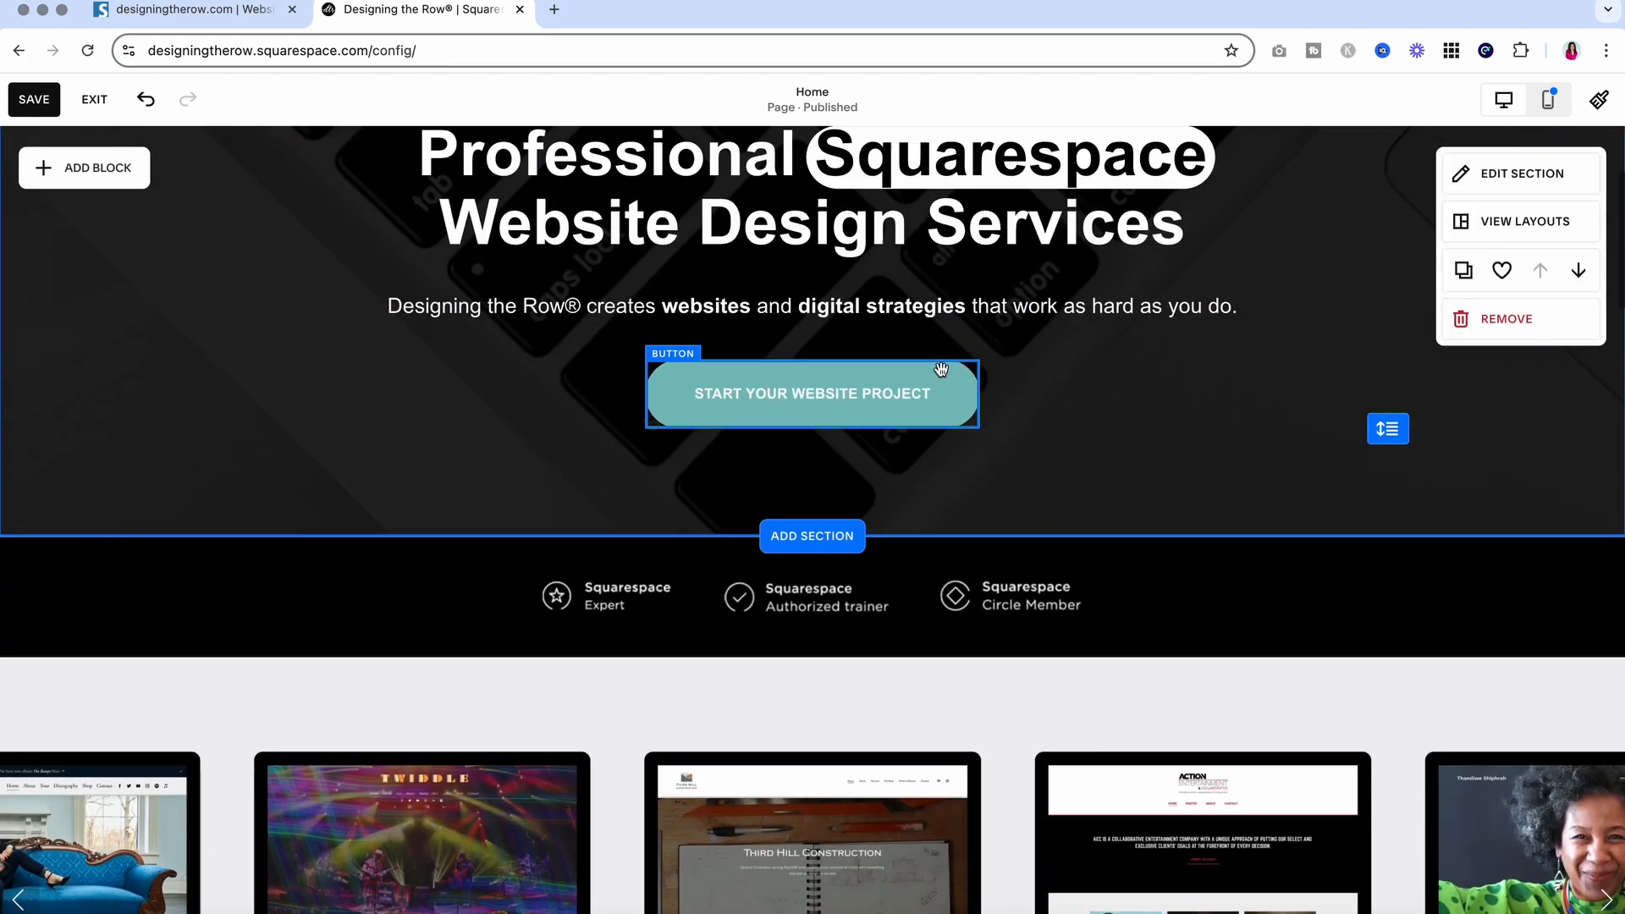
pyautogui.scroll(-15, 826, 367)
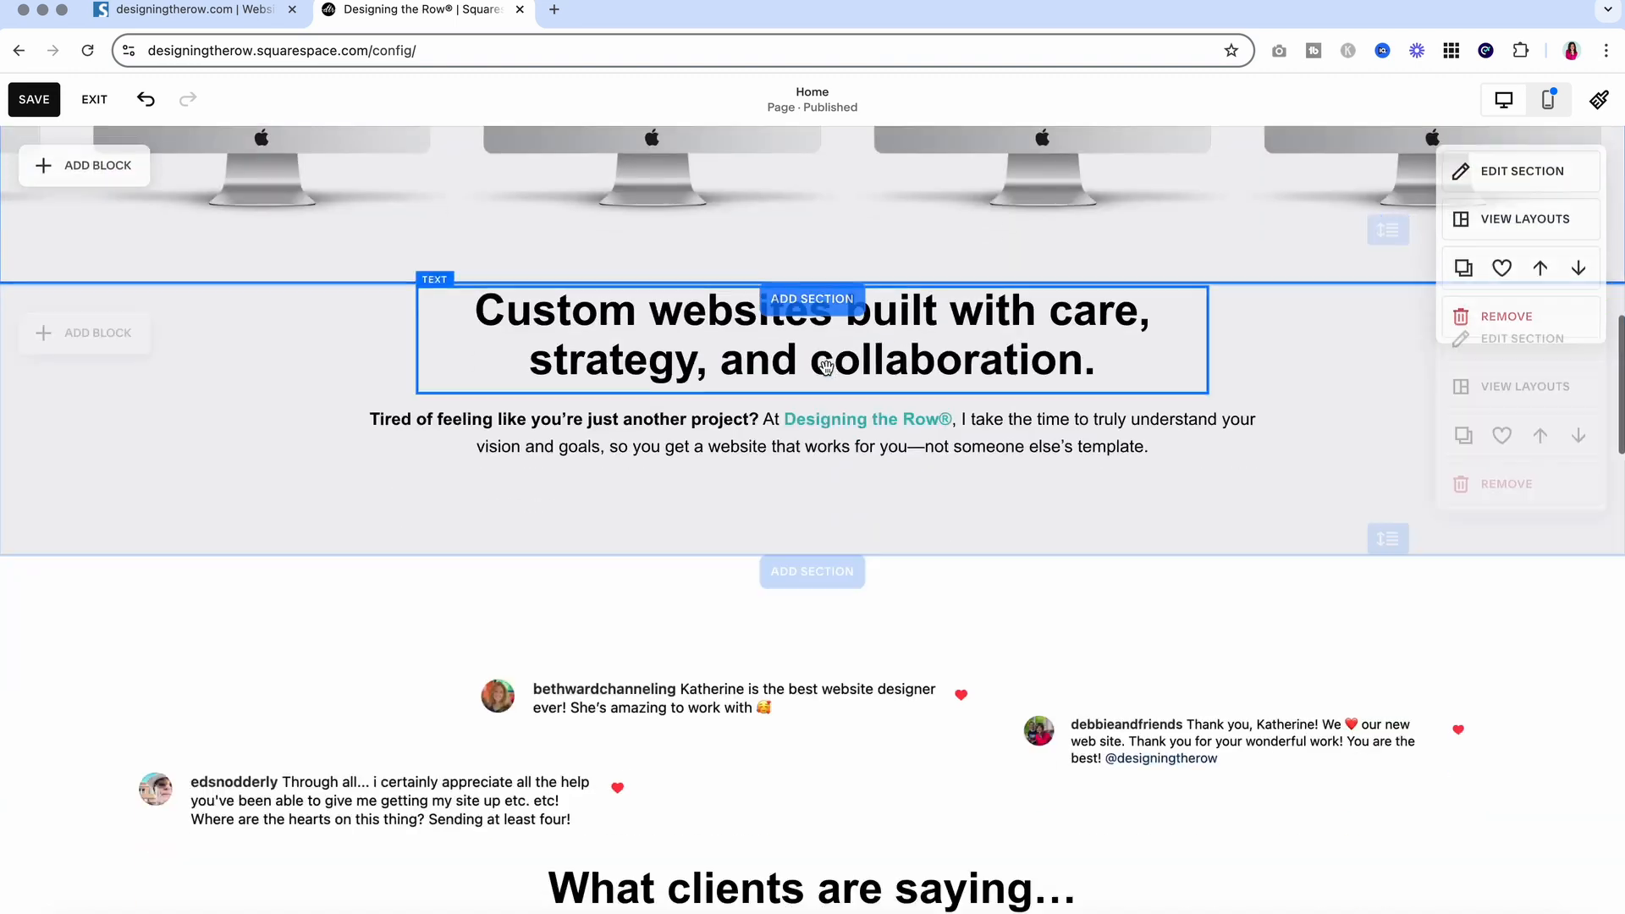
pyautogui.scroll(-10, 826, 367)
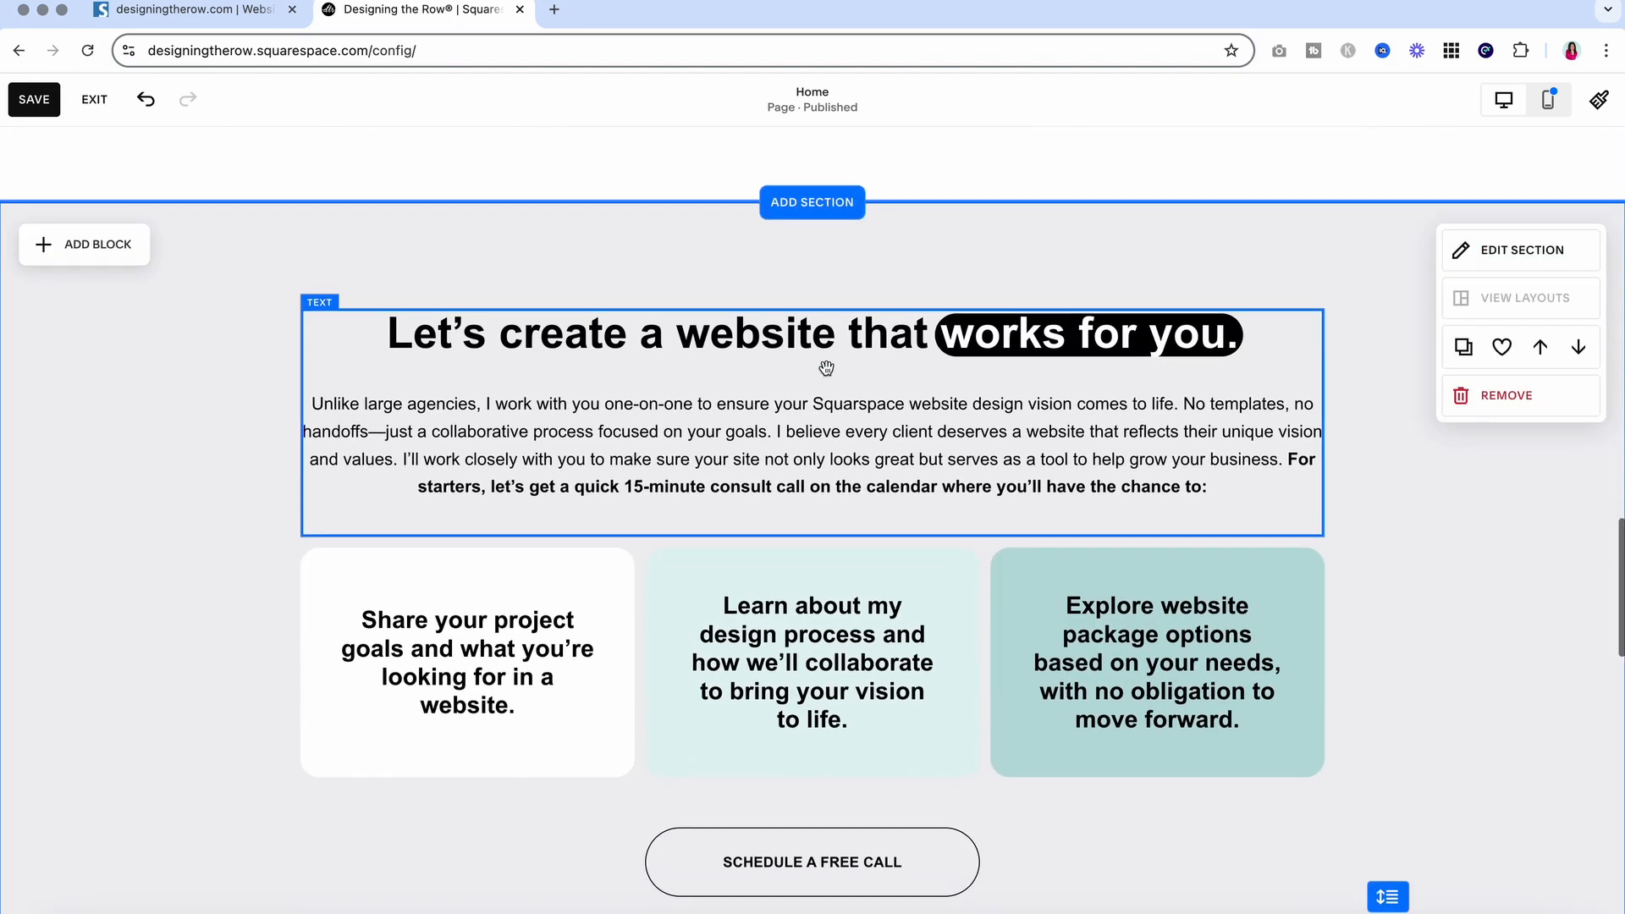
pyautogui.scroll(-10, 826, 368)
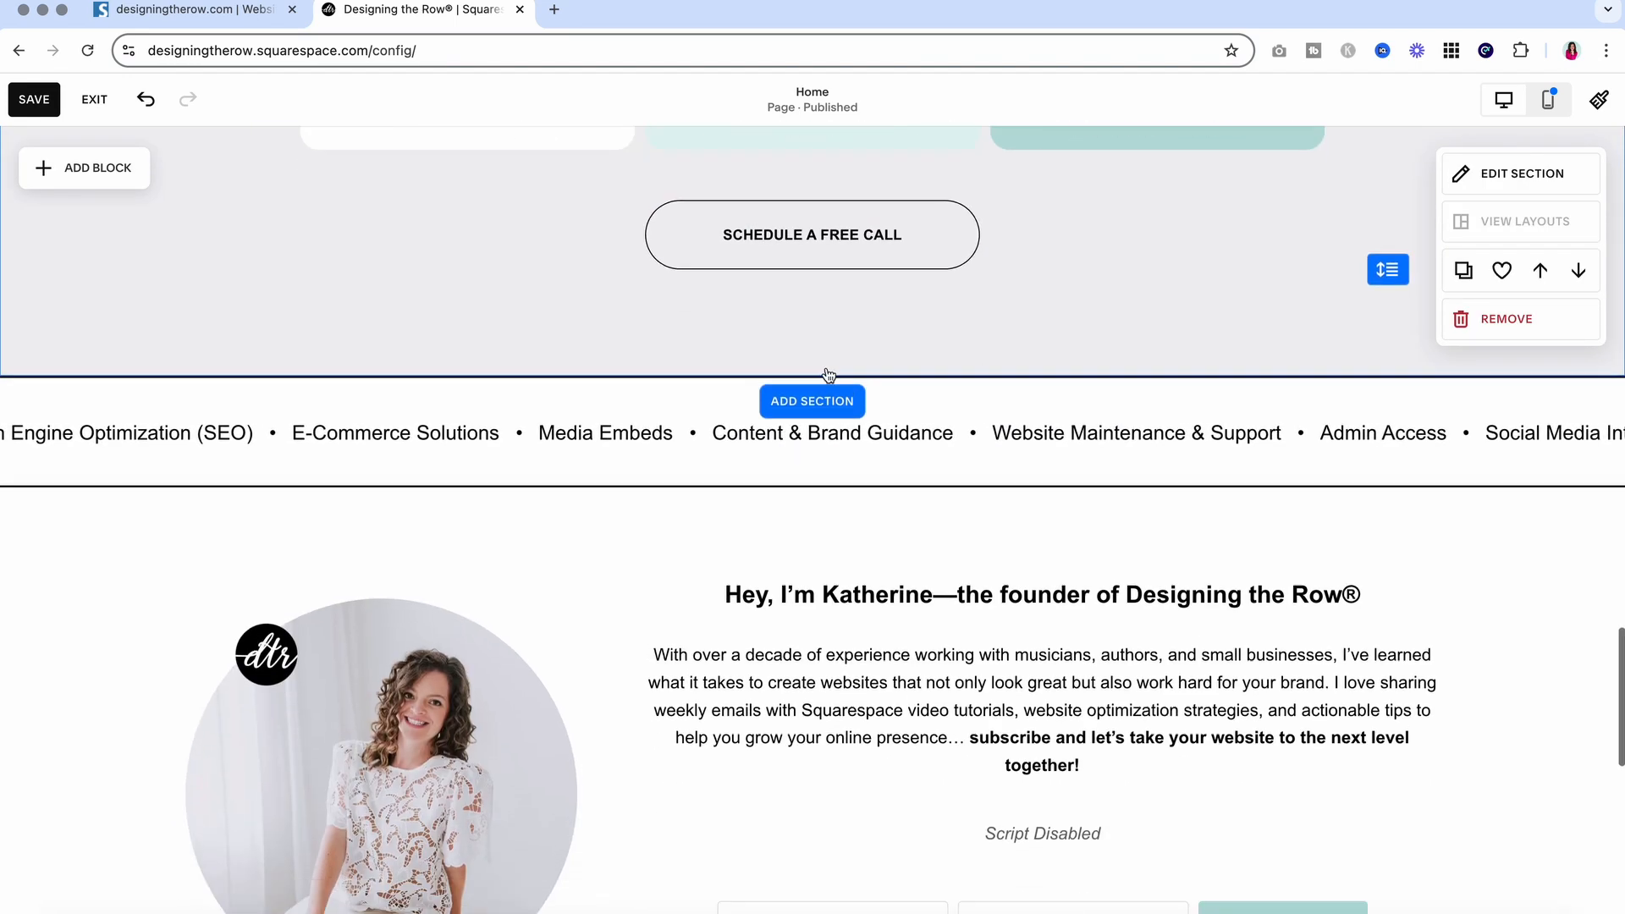
pyautogui.scroll(-3, 825, 367)
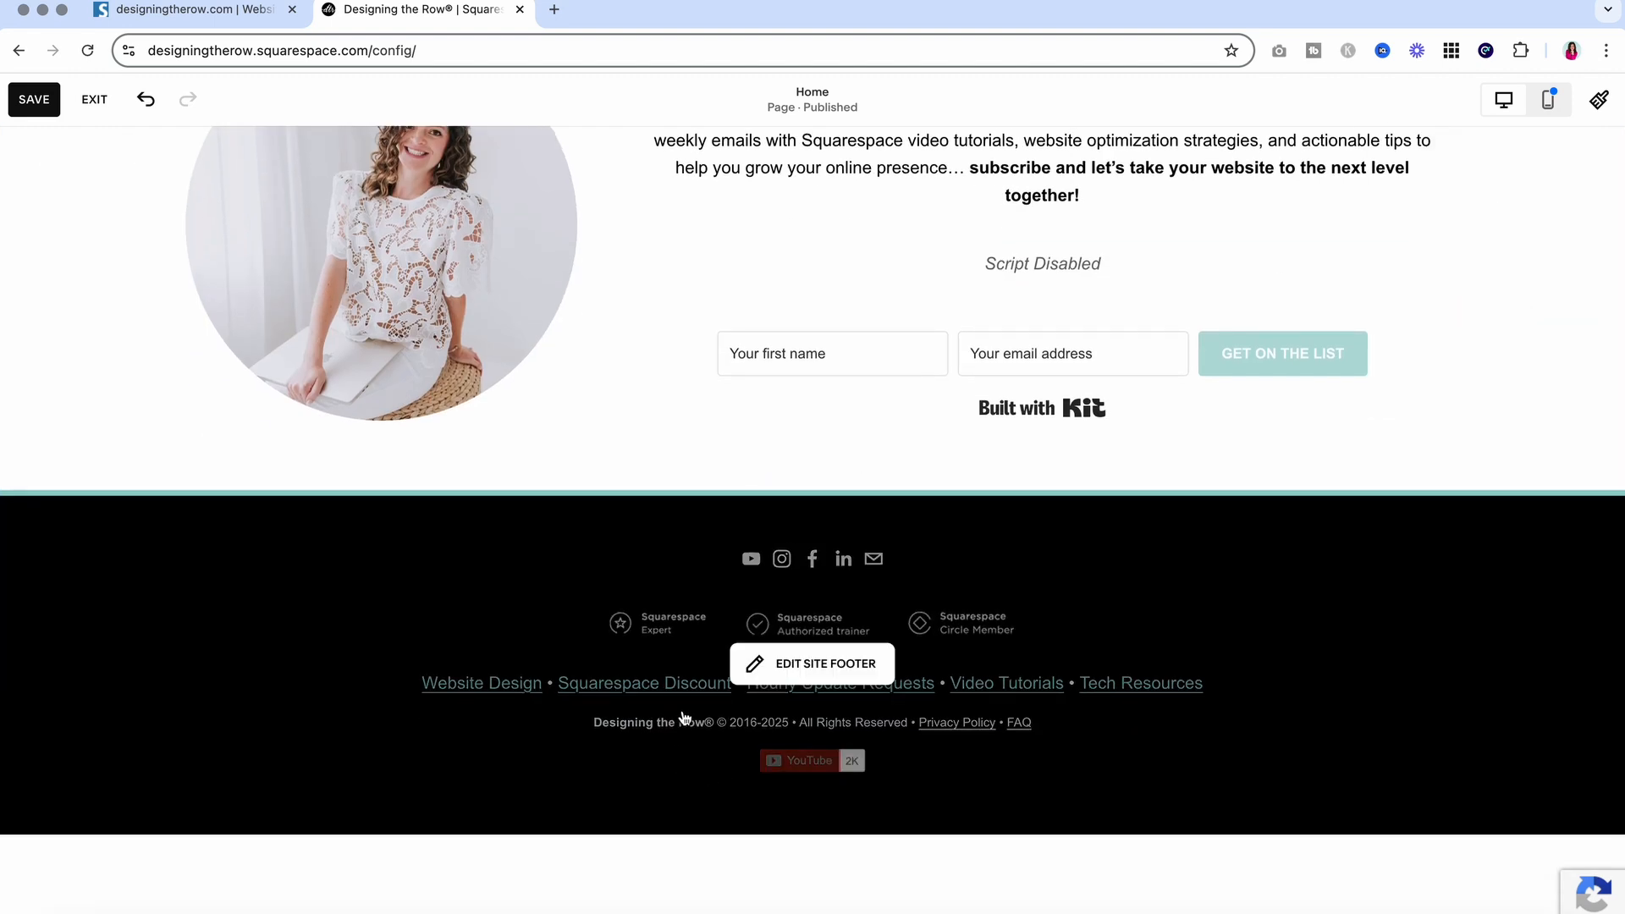
# Unbold the 'Designing the Row®' credit in the site footer, then save and exit
pyautogui.click(846, 664)
pyautogui.click(707, 817)
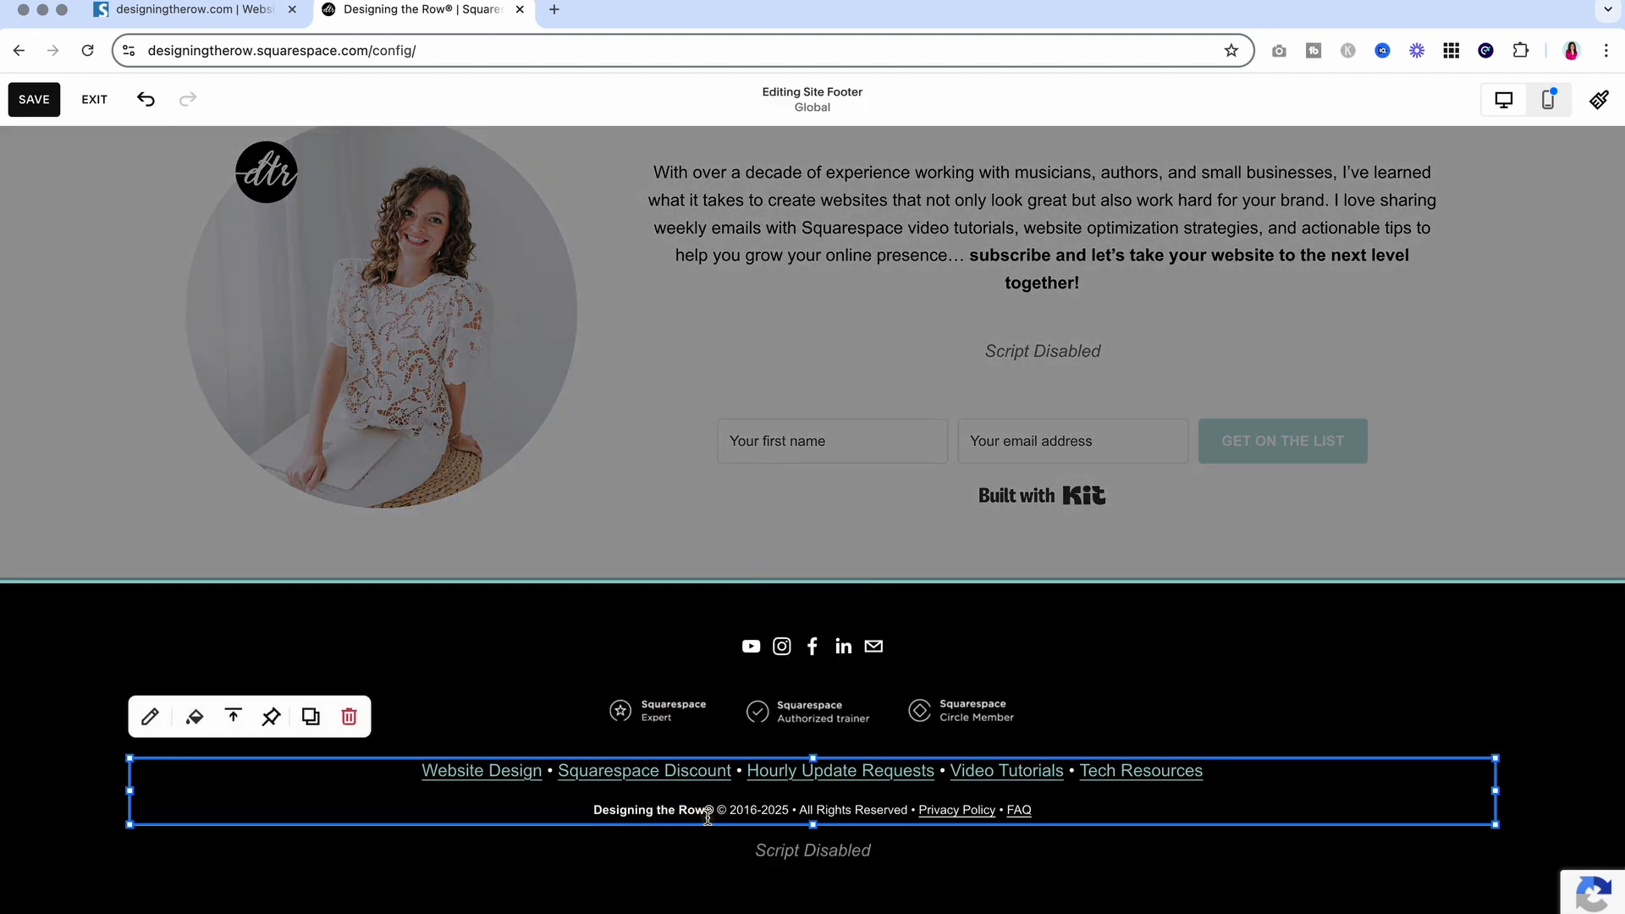
pyautogui.moveTo(711, 815); pyautogui.dragTo(562, 812)
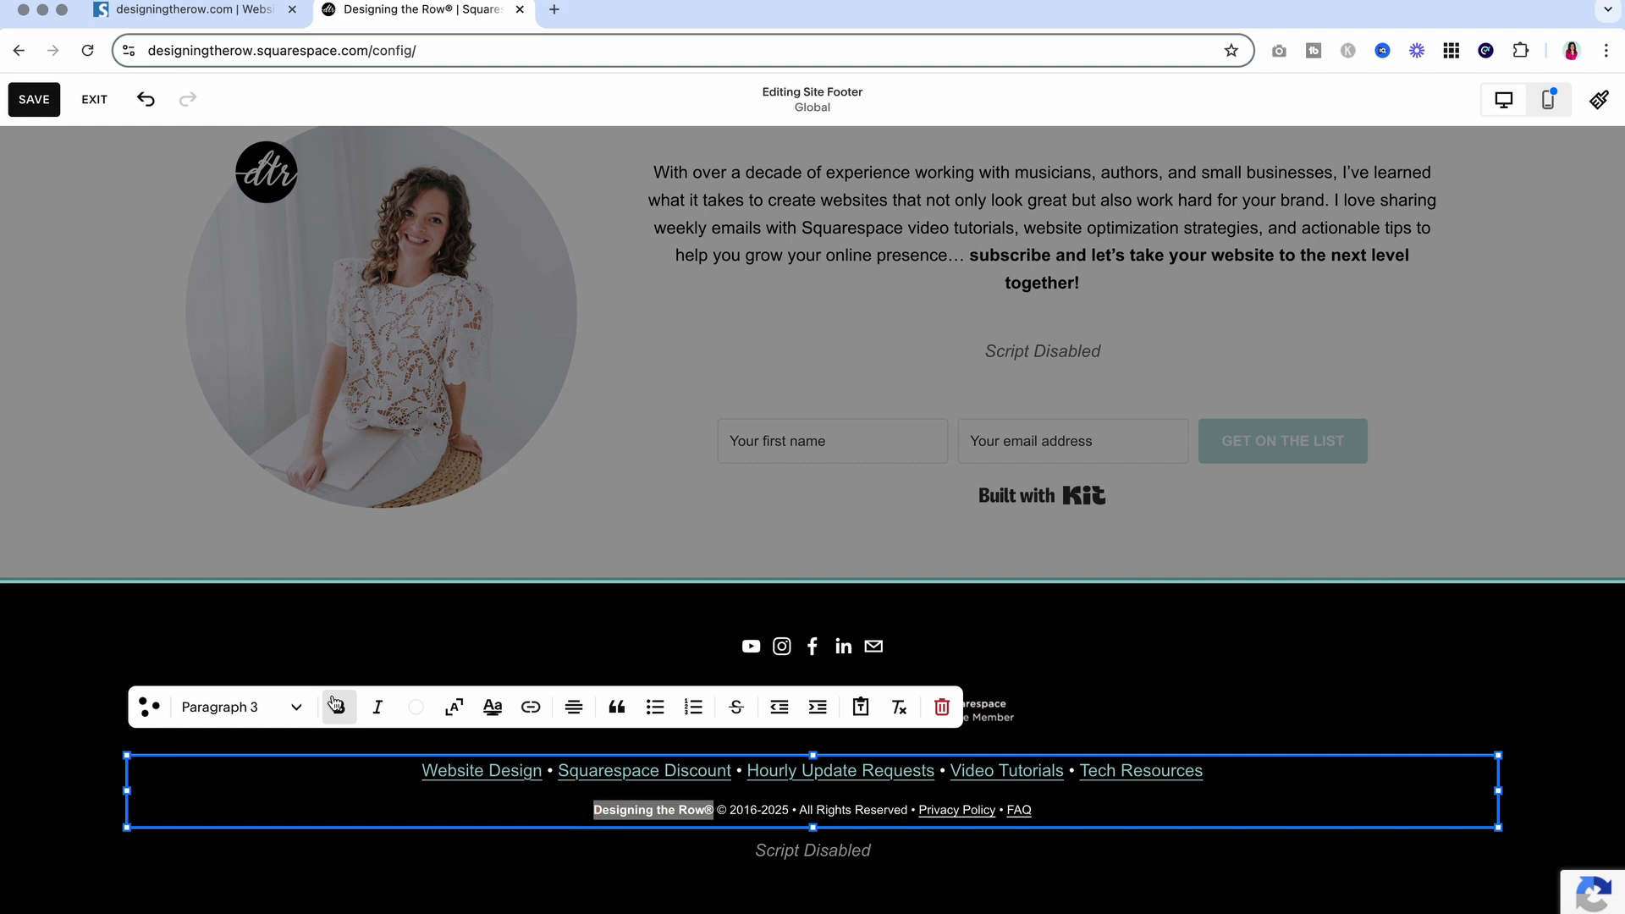
pyautogui.click(80, 765)
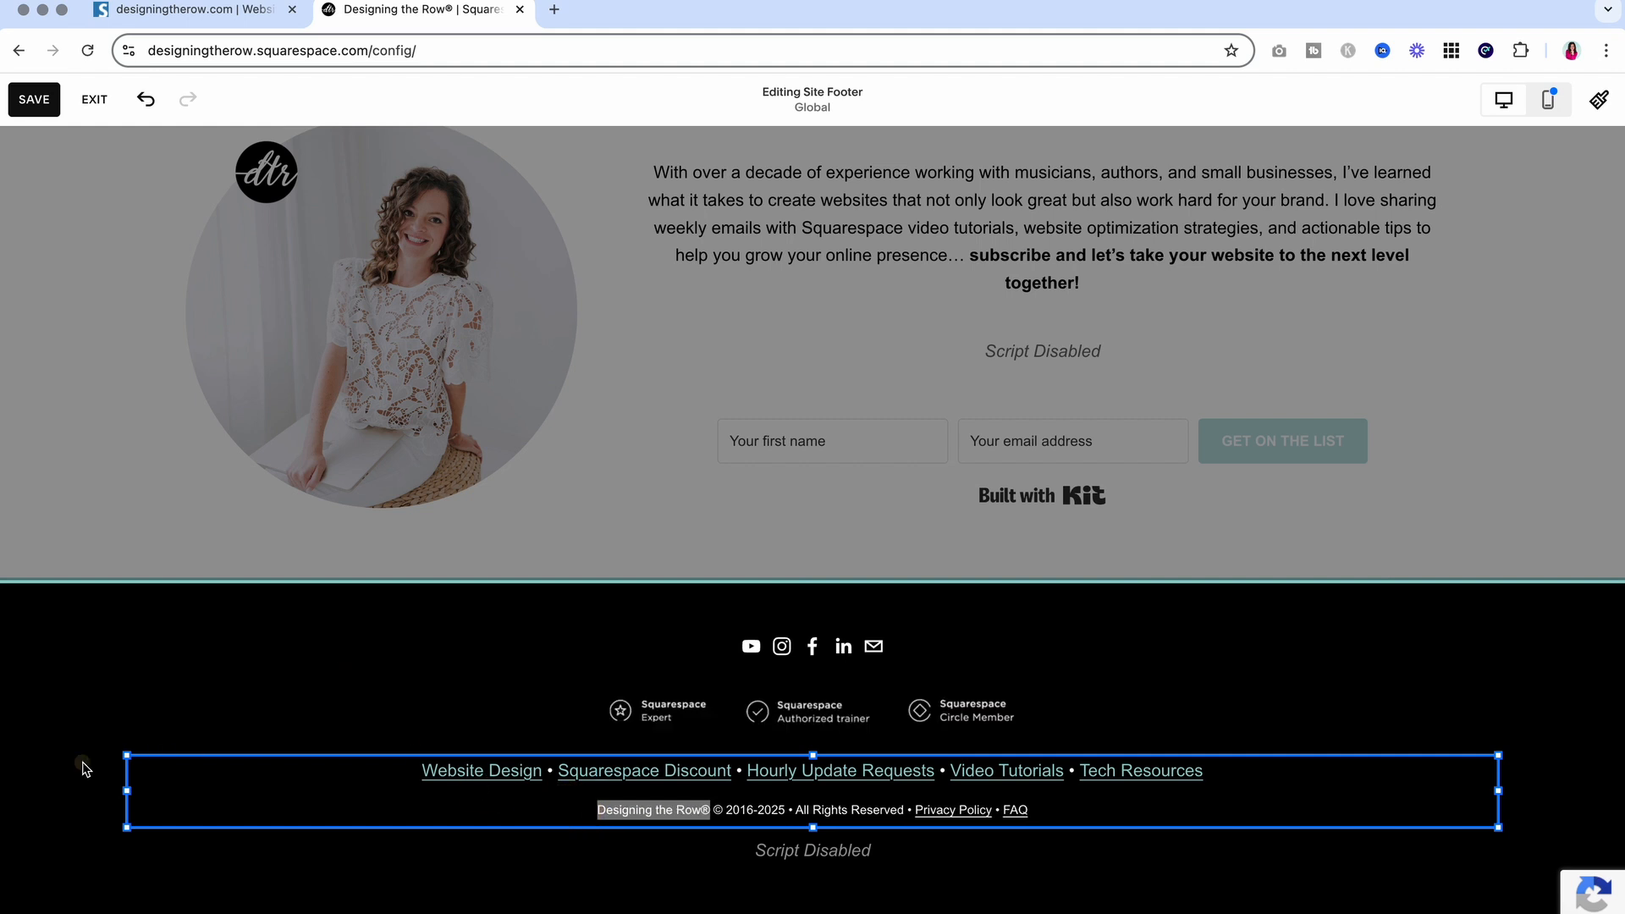
pyautogui.click(33, 99)
pyautogui.click(95, 99)
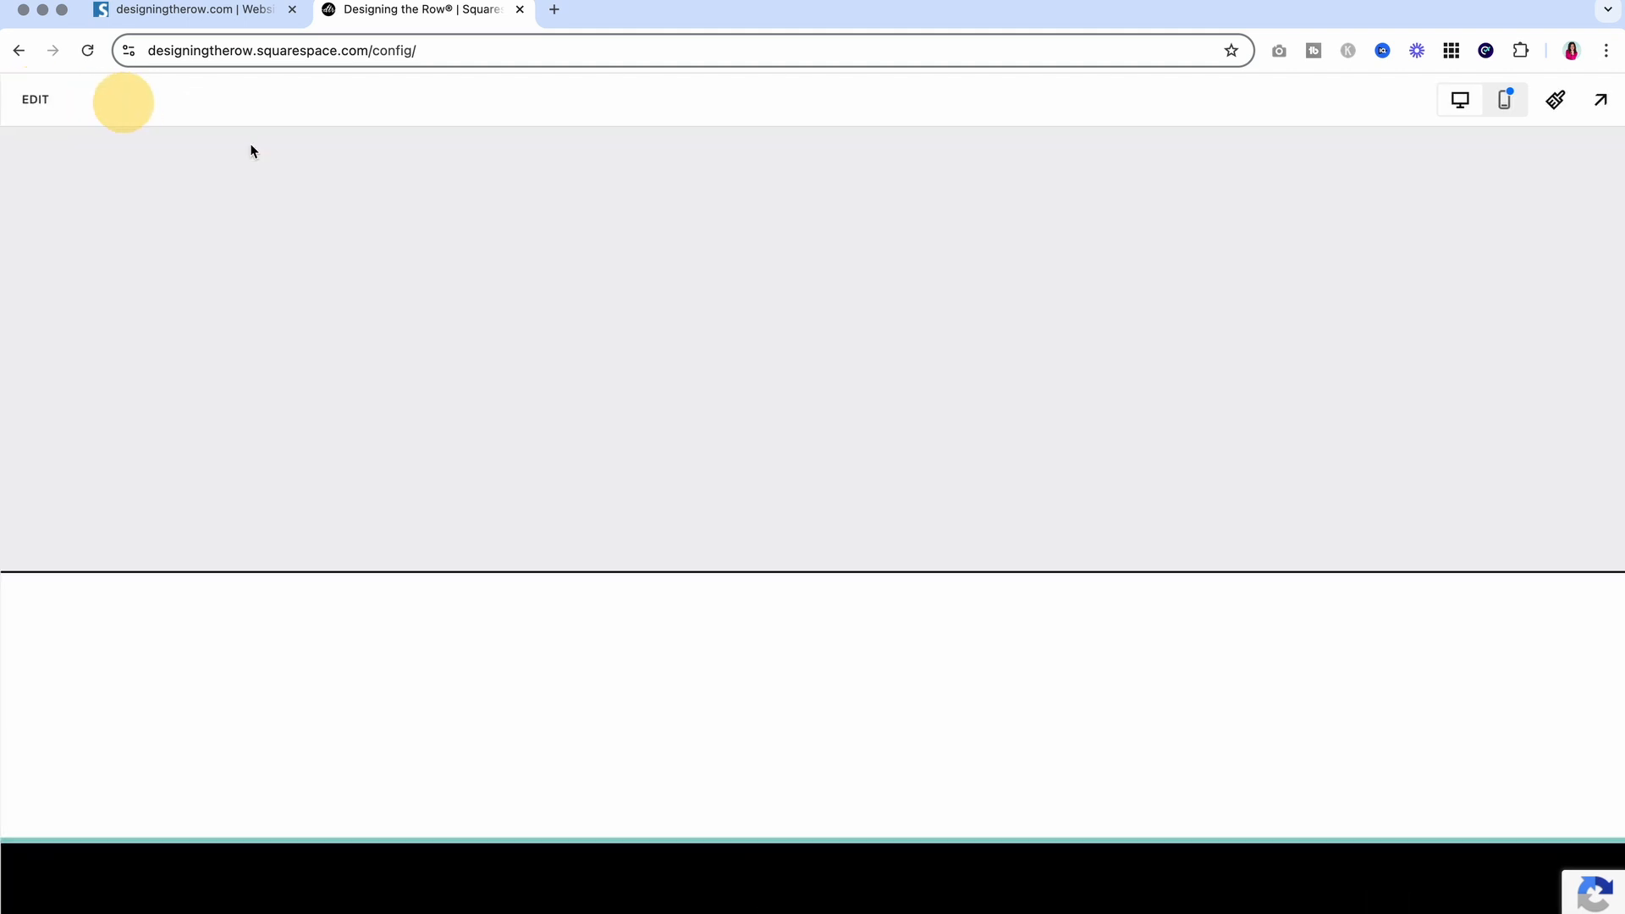
# Scroll the homepage to check the 'Designing the Row®' text in the intro
pyautogui.scroll(-6, 956, 534)
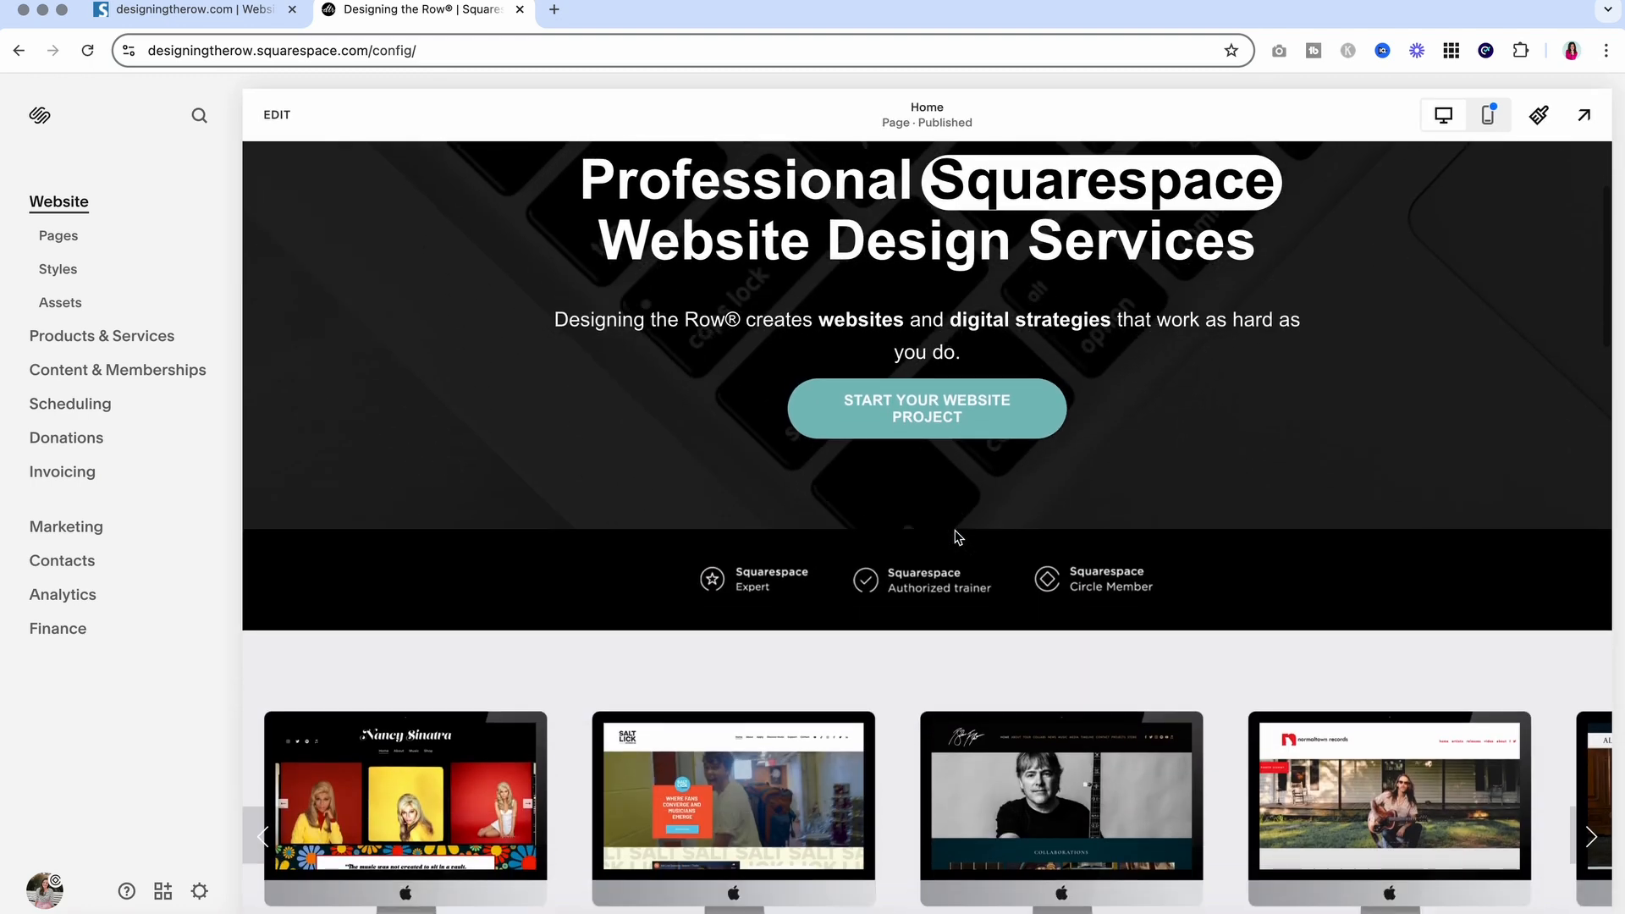
pyautogui.scroll(-4, 956, 535)
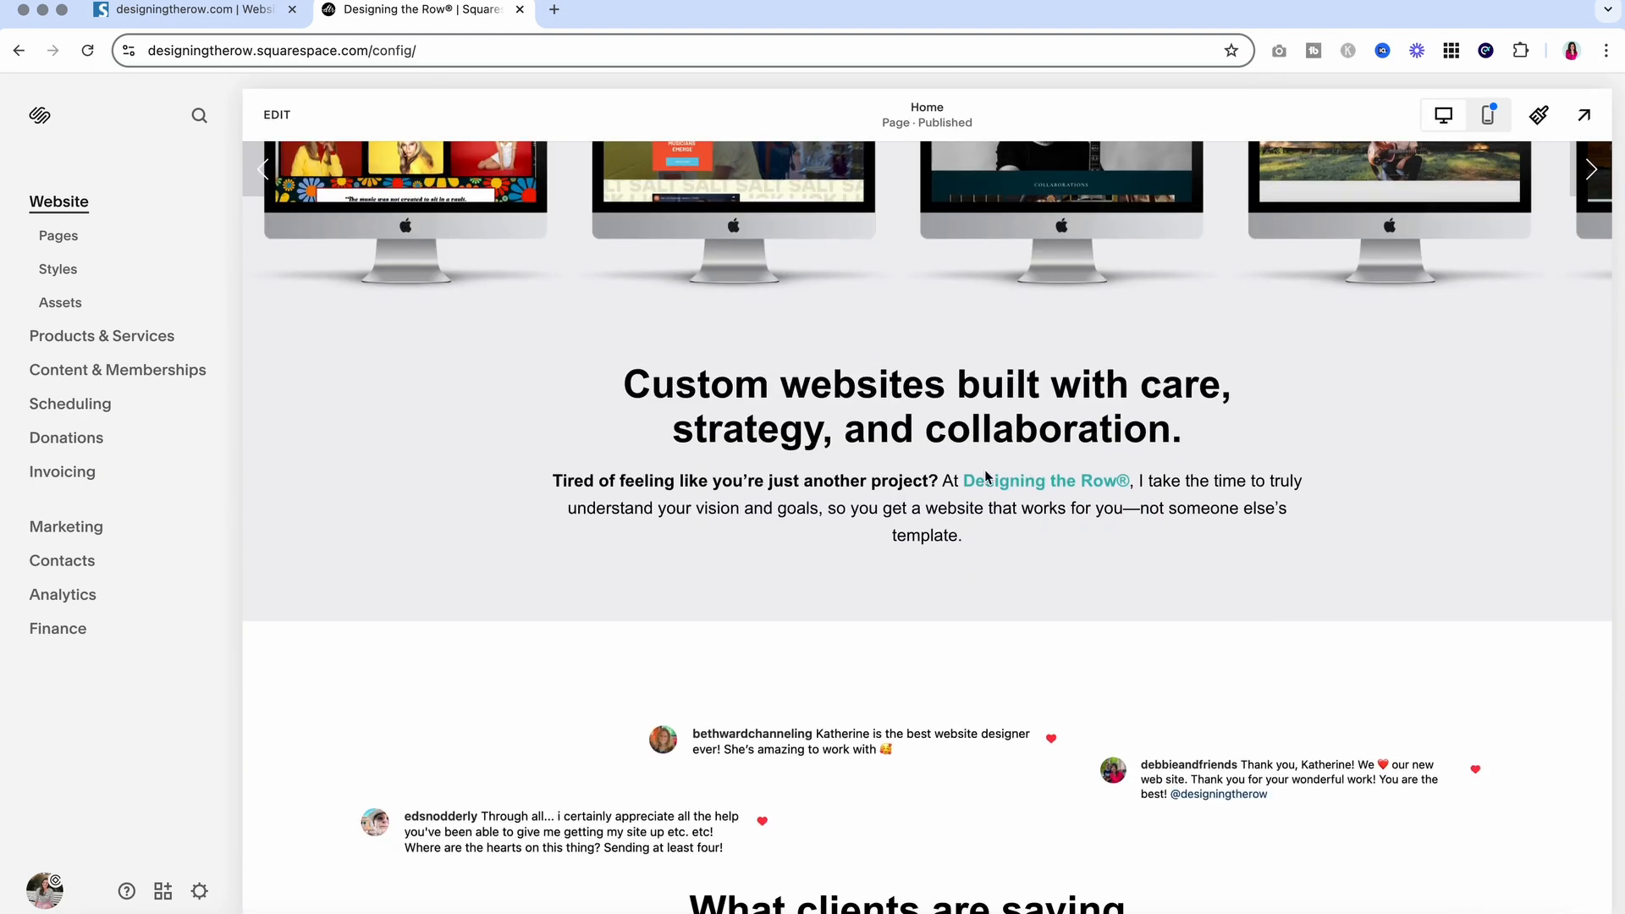
pyautogui.moveTo(959, 480); pyautogui.dragTo(1117, 481)
pyautogui.scroll(-11, 1138, 481)
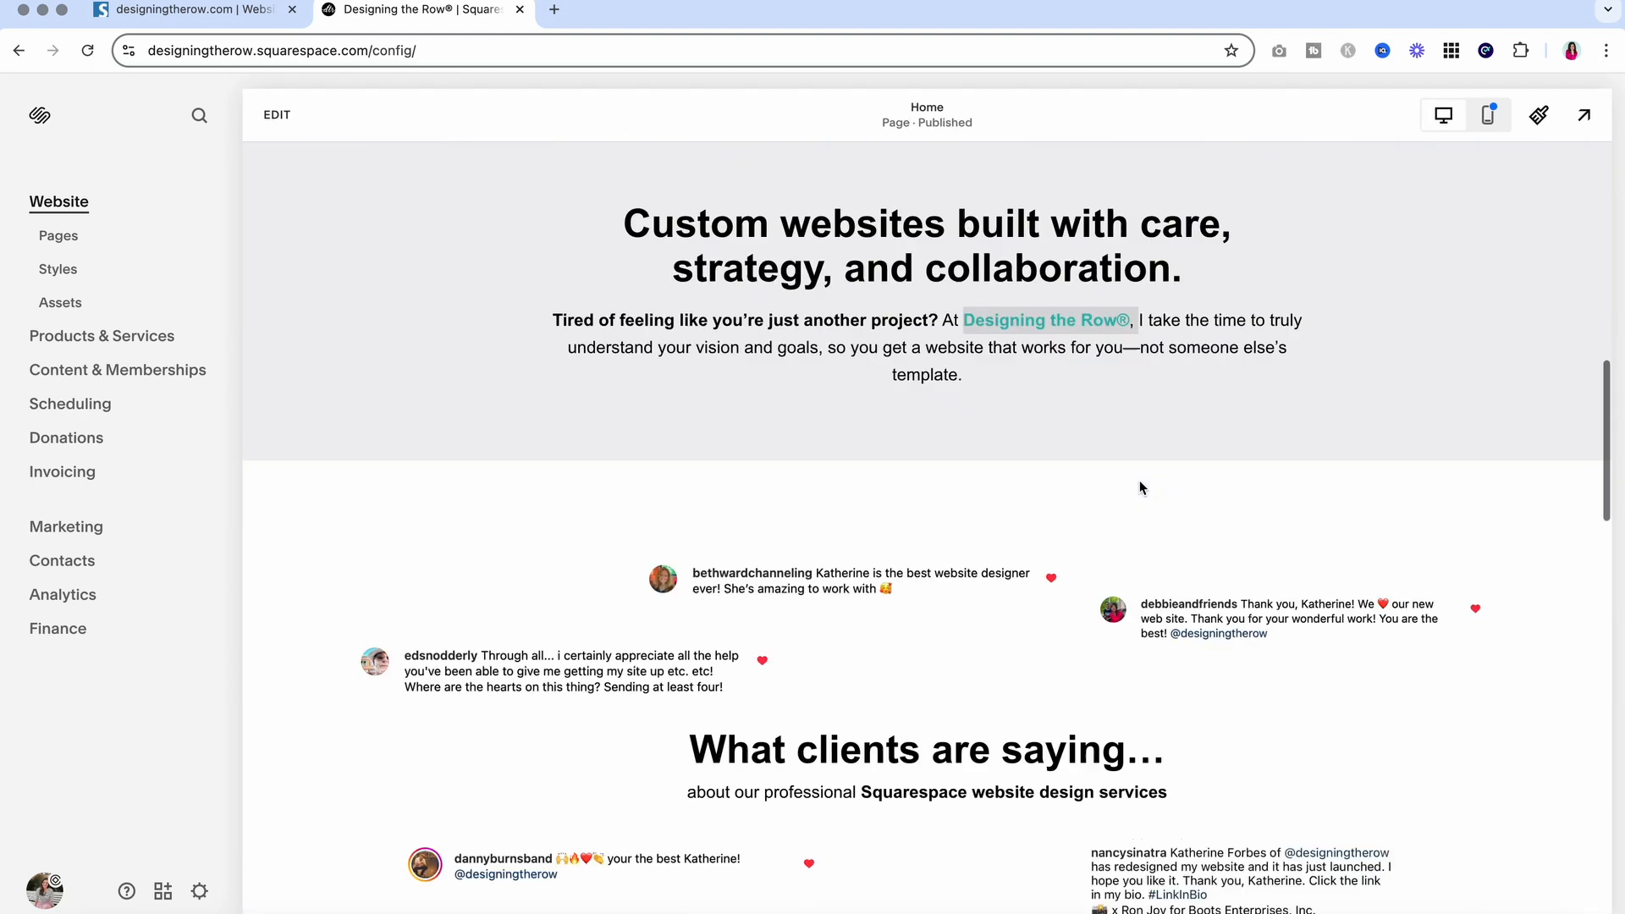
pyautogui.scroll(-12, 1138, 481)
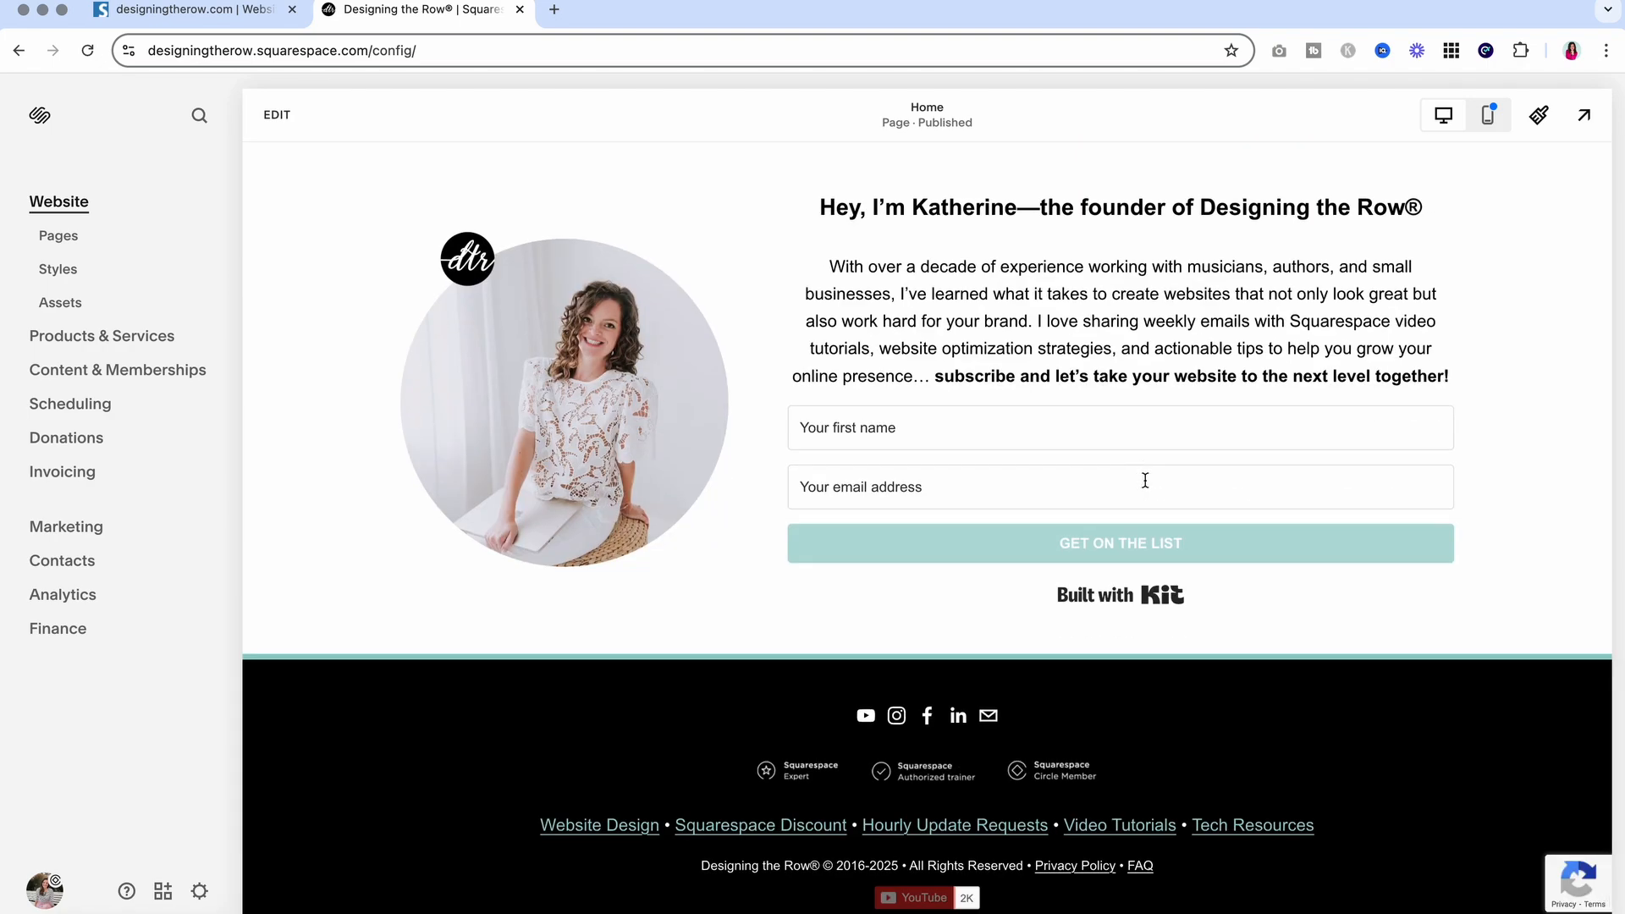
# Inspect 'Designing the Row' in the founder heading, exit the editor and return to Seobility
pyautogui.click(277, 114)
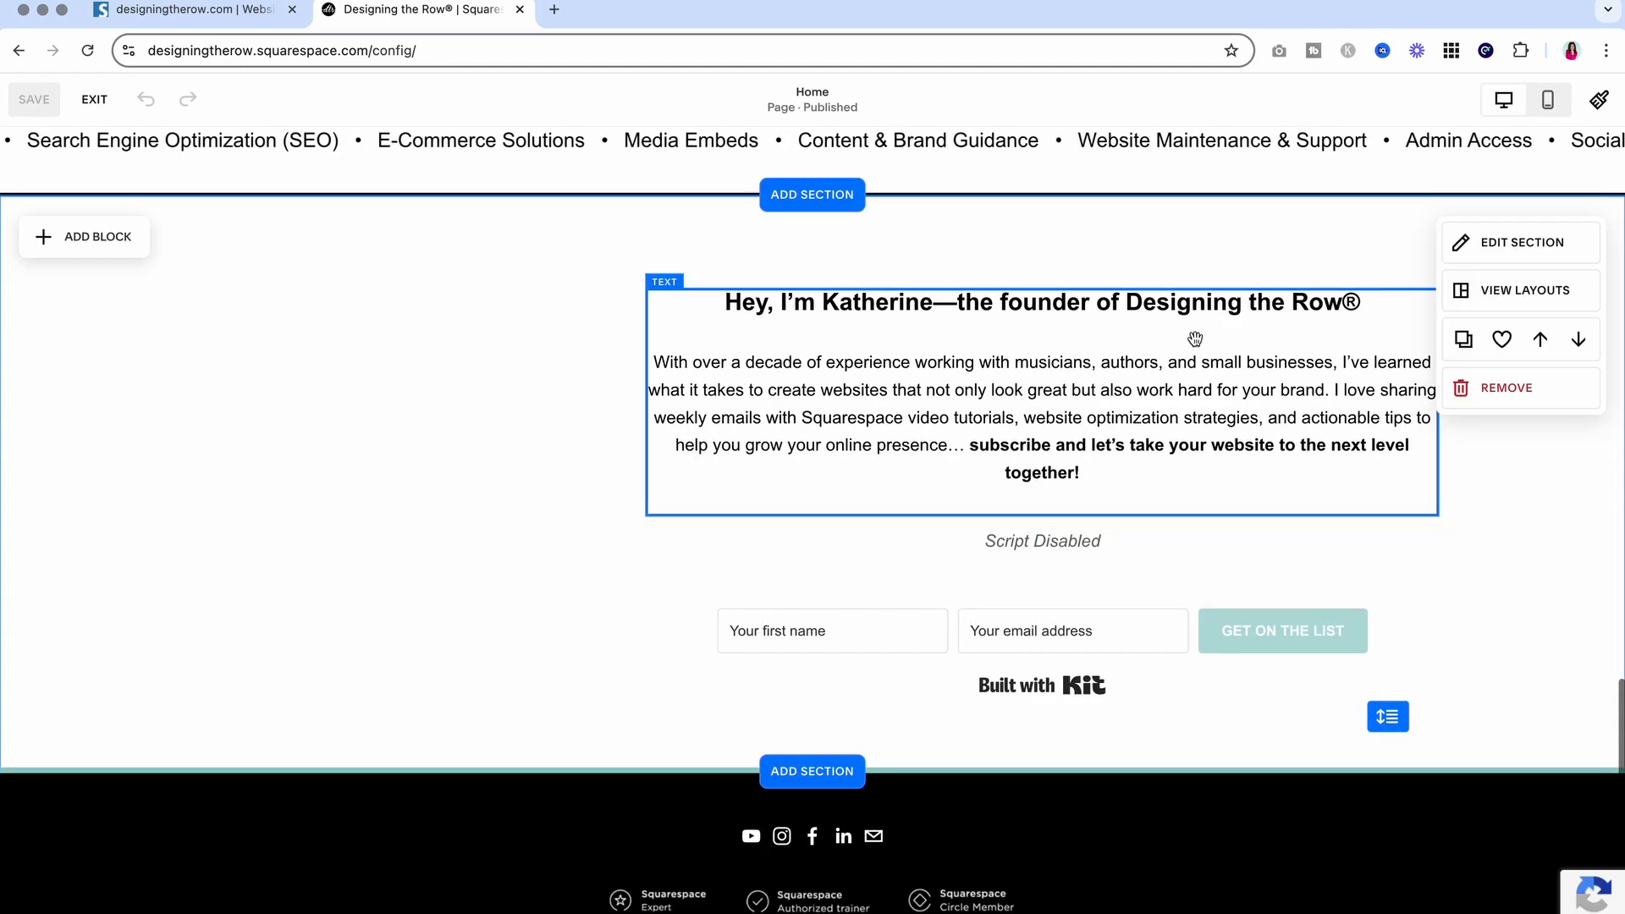
pyautogui.click(1190, 338)
pyautogui.moveTo(1127, 303); pyautogui.dragTo(1327, 305)
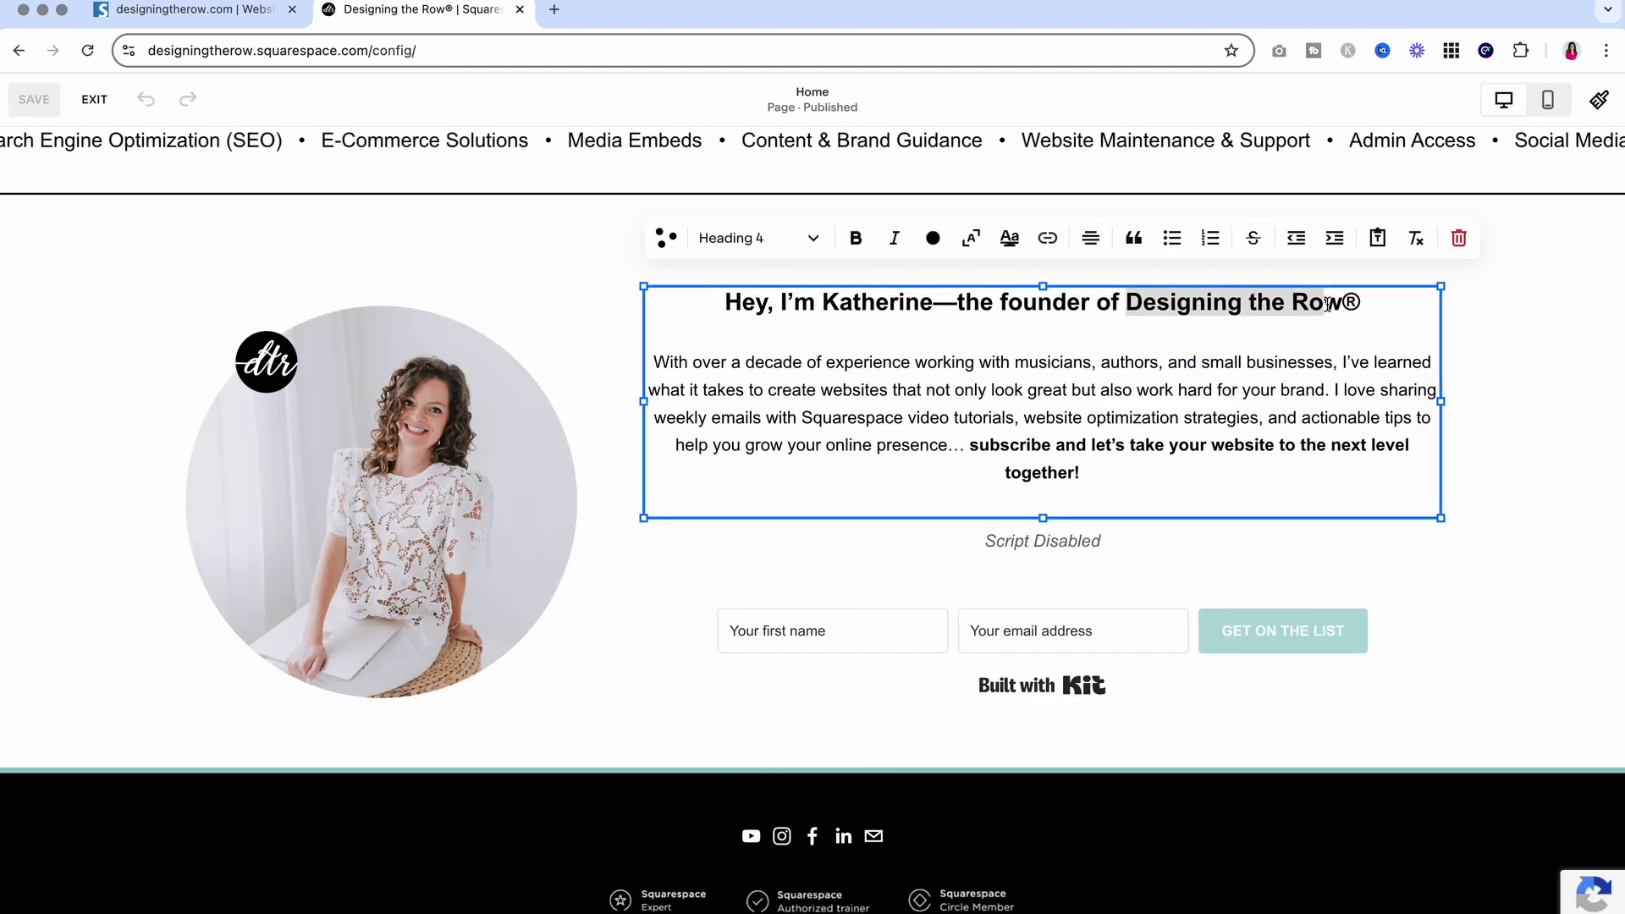
pyautogui.click(1325, 303)
pyautogui.click(1456, 340)
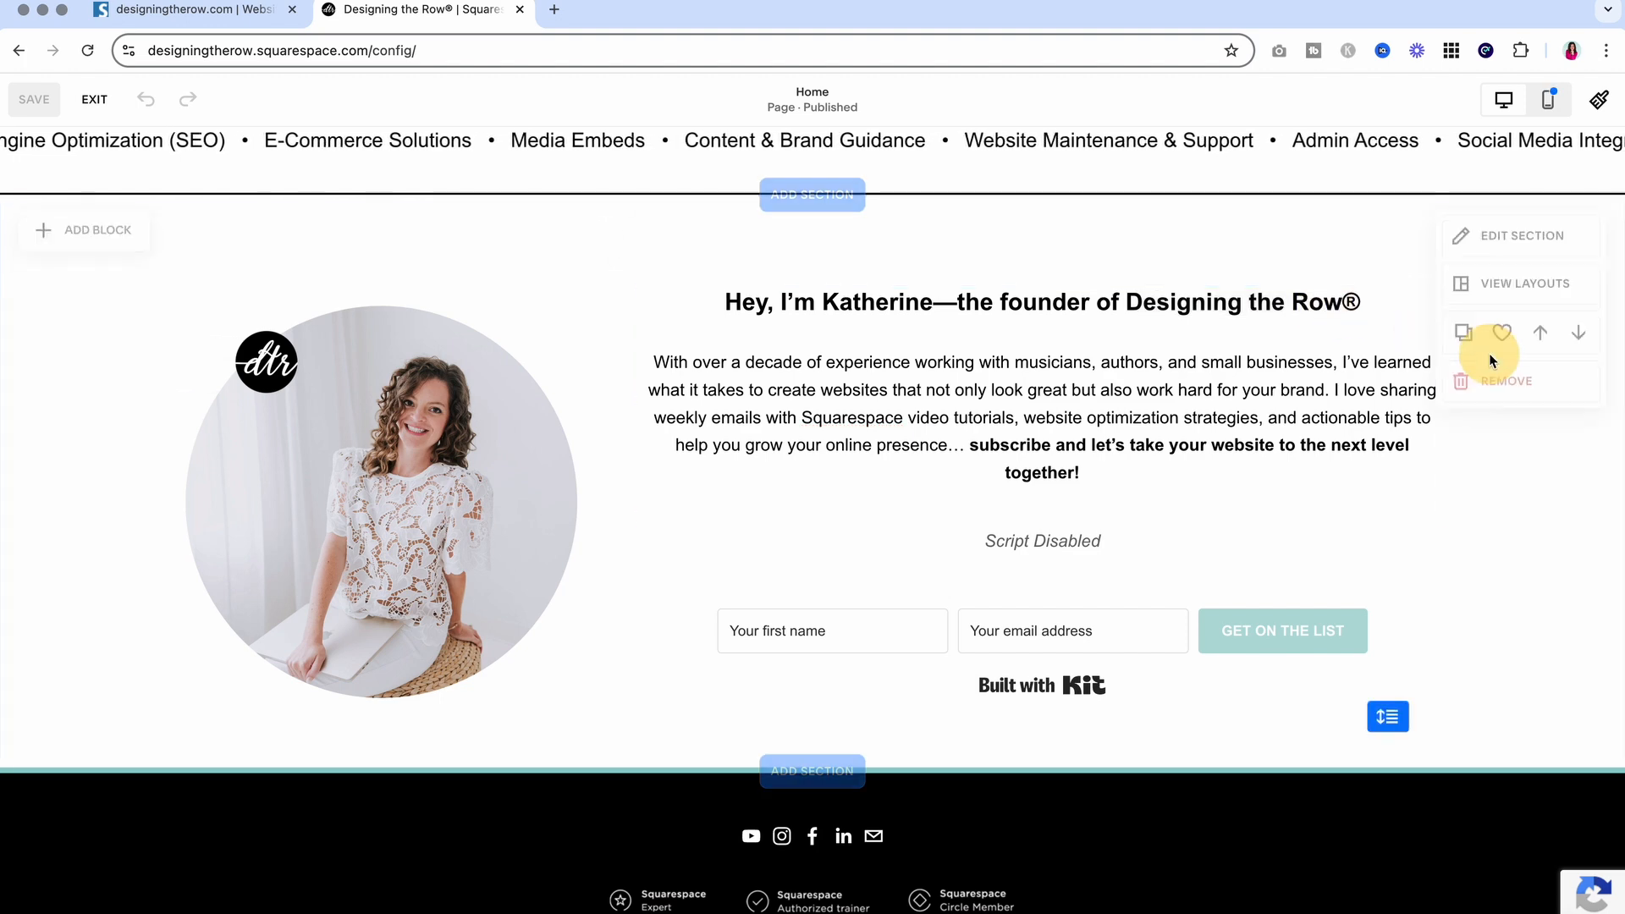
pyautogui.click(94, 99)
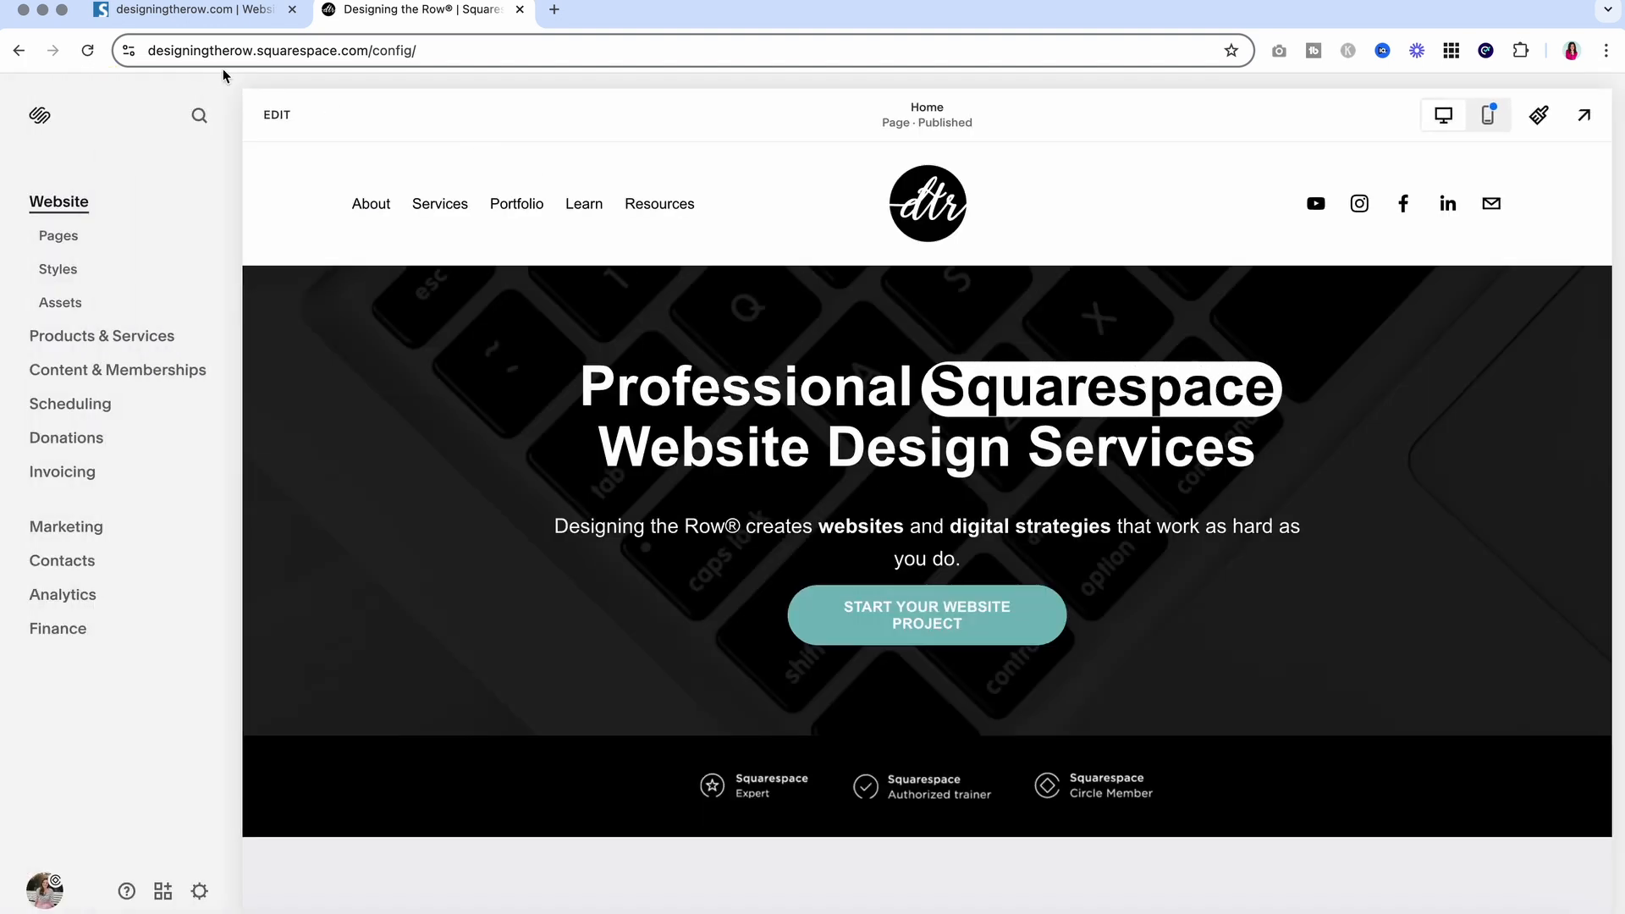
pyautogui.click(204, 12)
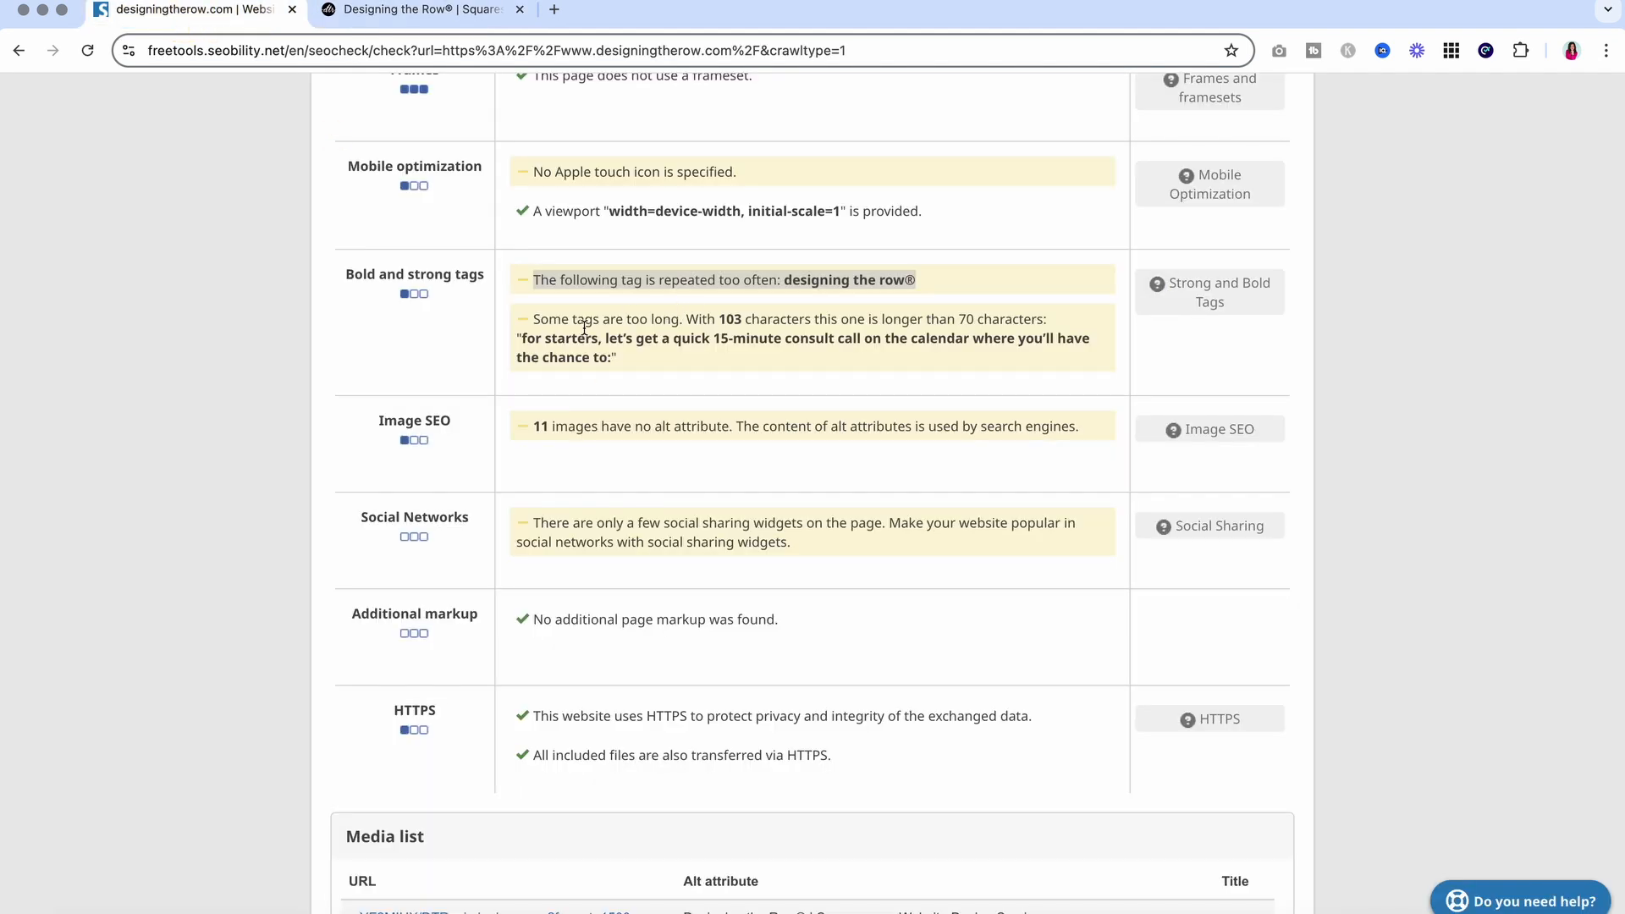
# Read Seobility's Bold and strong tags warning about a 103-character bold tag, then return to Squarespace
pyautogui.moveTo(538, 322); pyautogui.dragTo(655, 320)
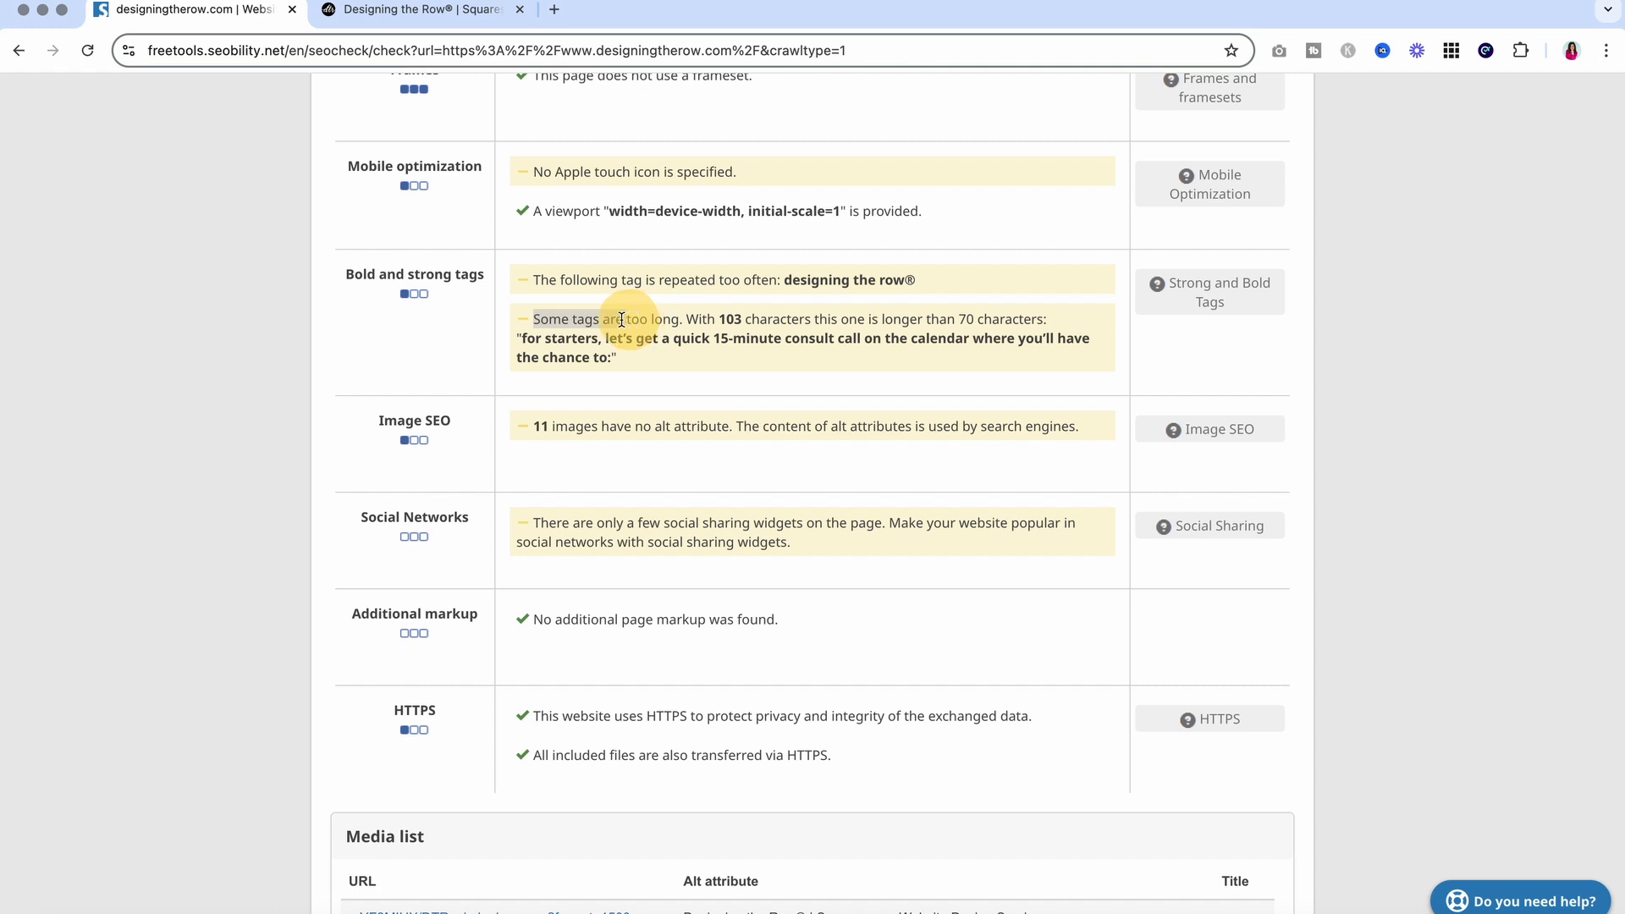
pyautogui.moveTo(346, 274); pyautogui.dragTo(425, 274)
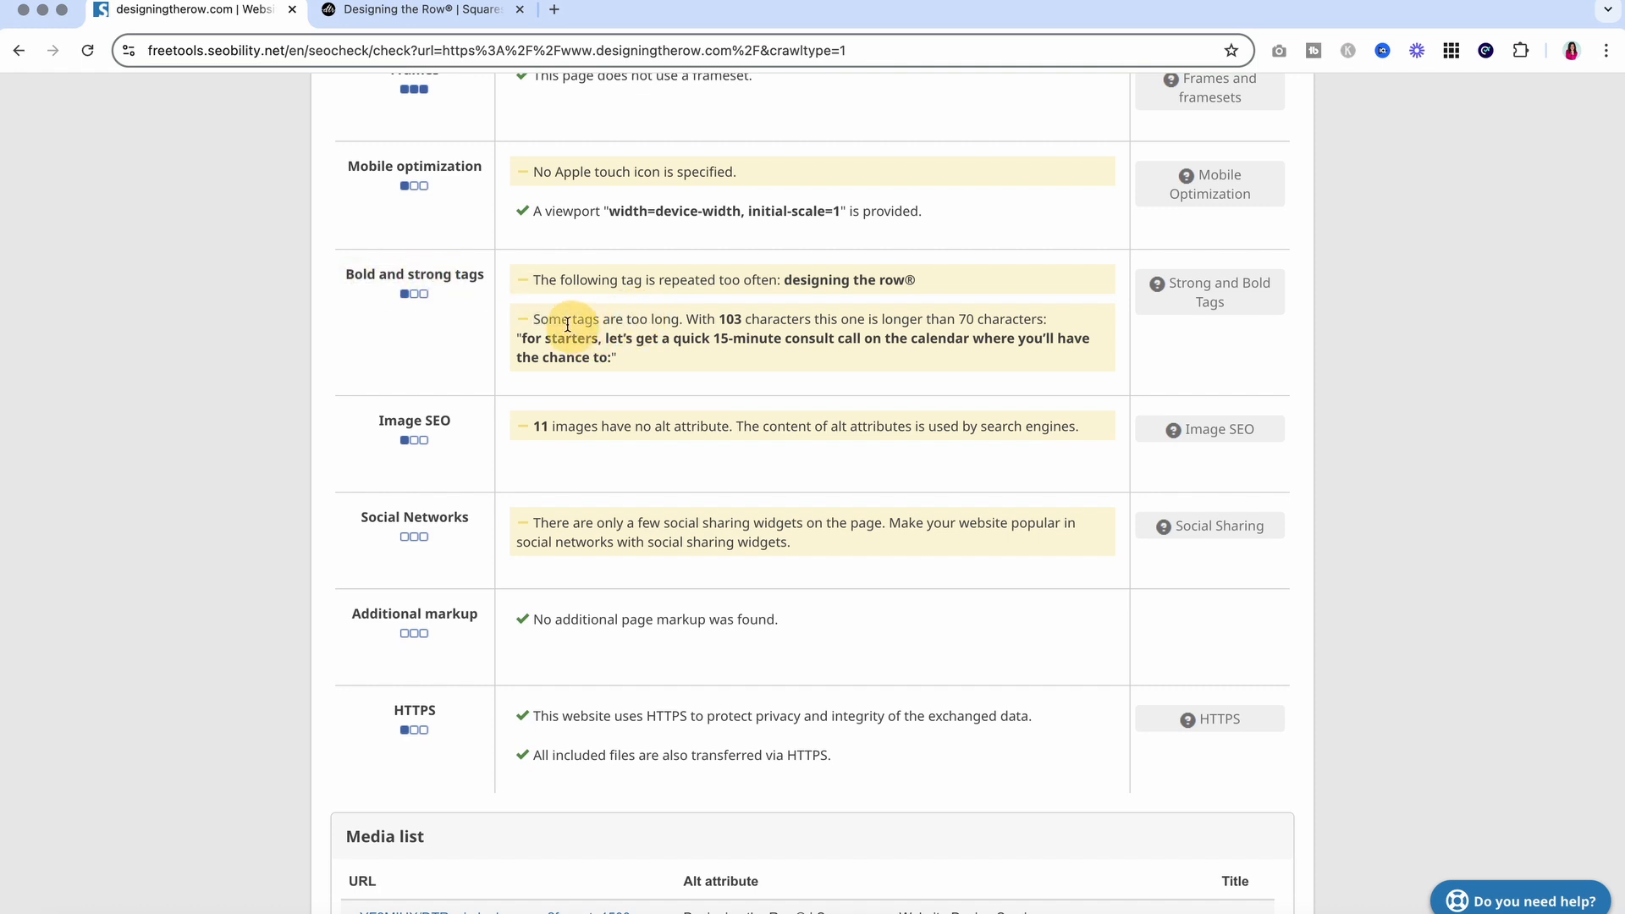
pyautogui.moveTo(543, 320); pyautogui.dragTo(1044, 328)
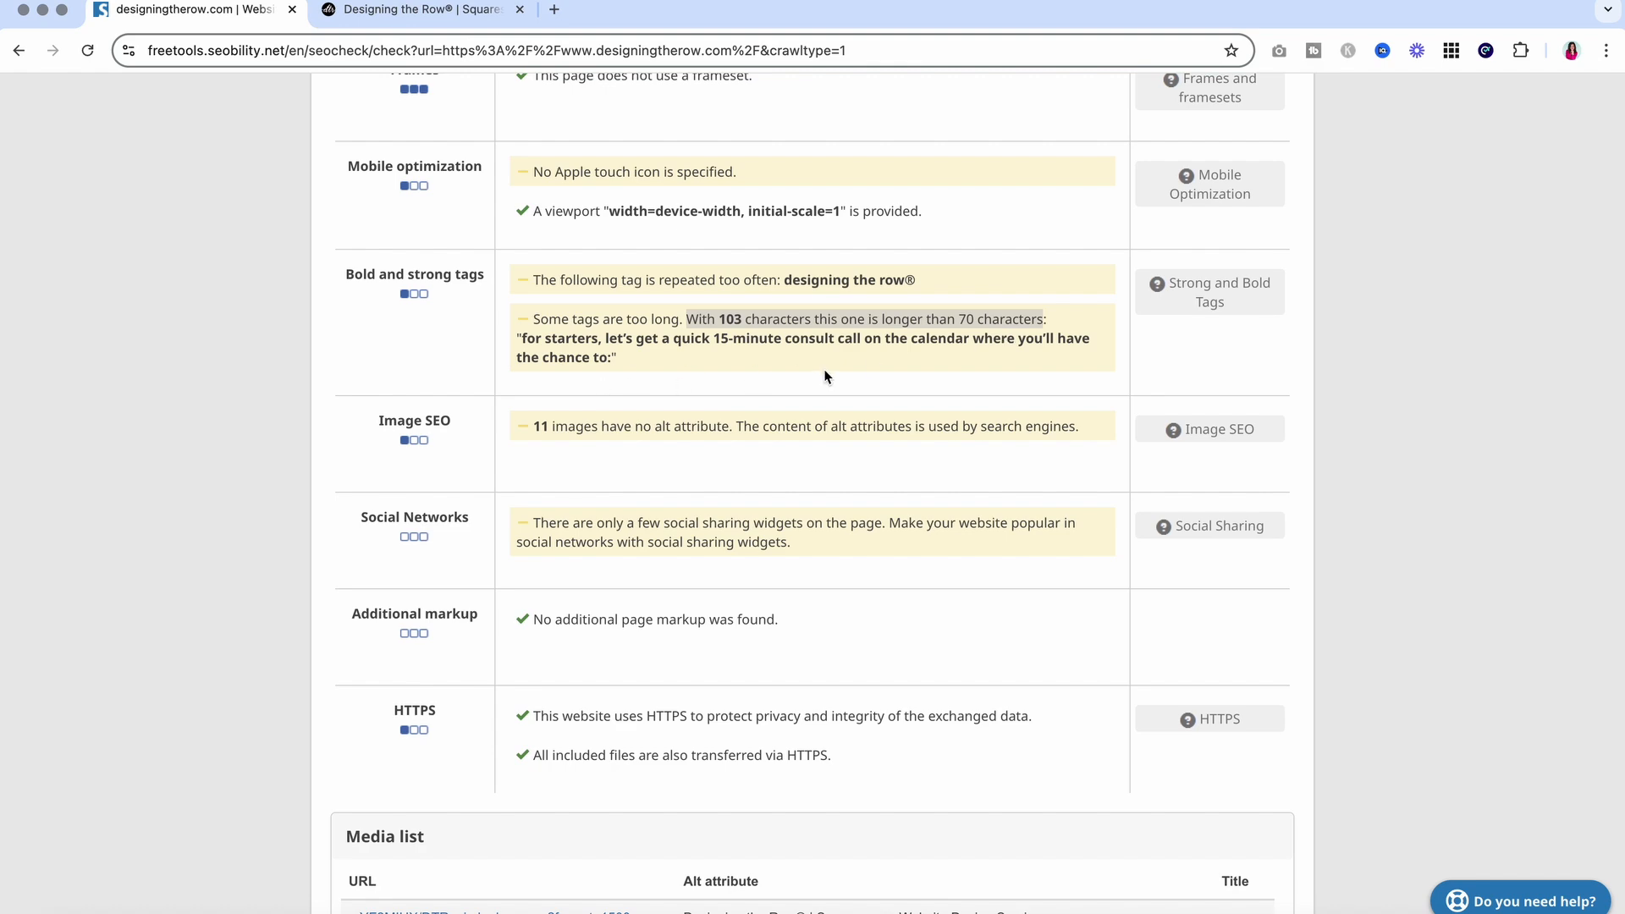
pyautogui.moveTo(633, 357); pyautogui.dragTo(518, 340)
pyautogui.click(389, 13)
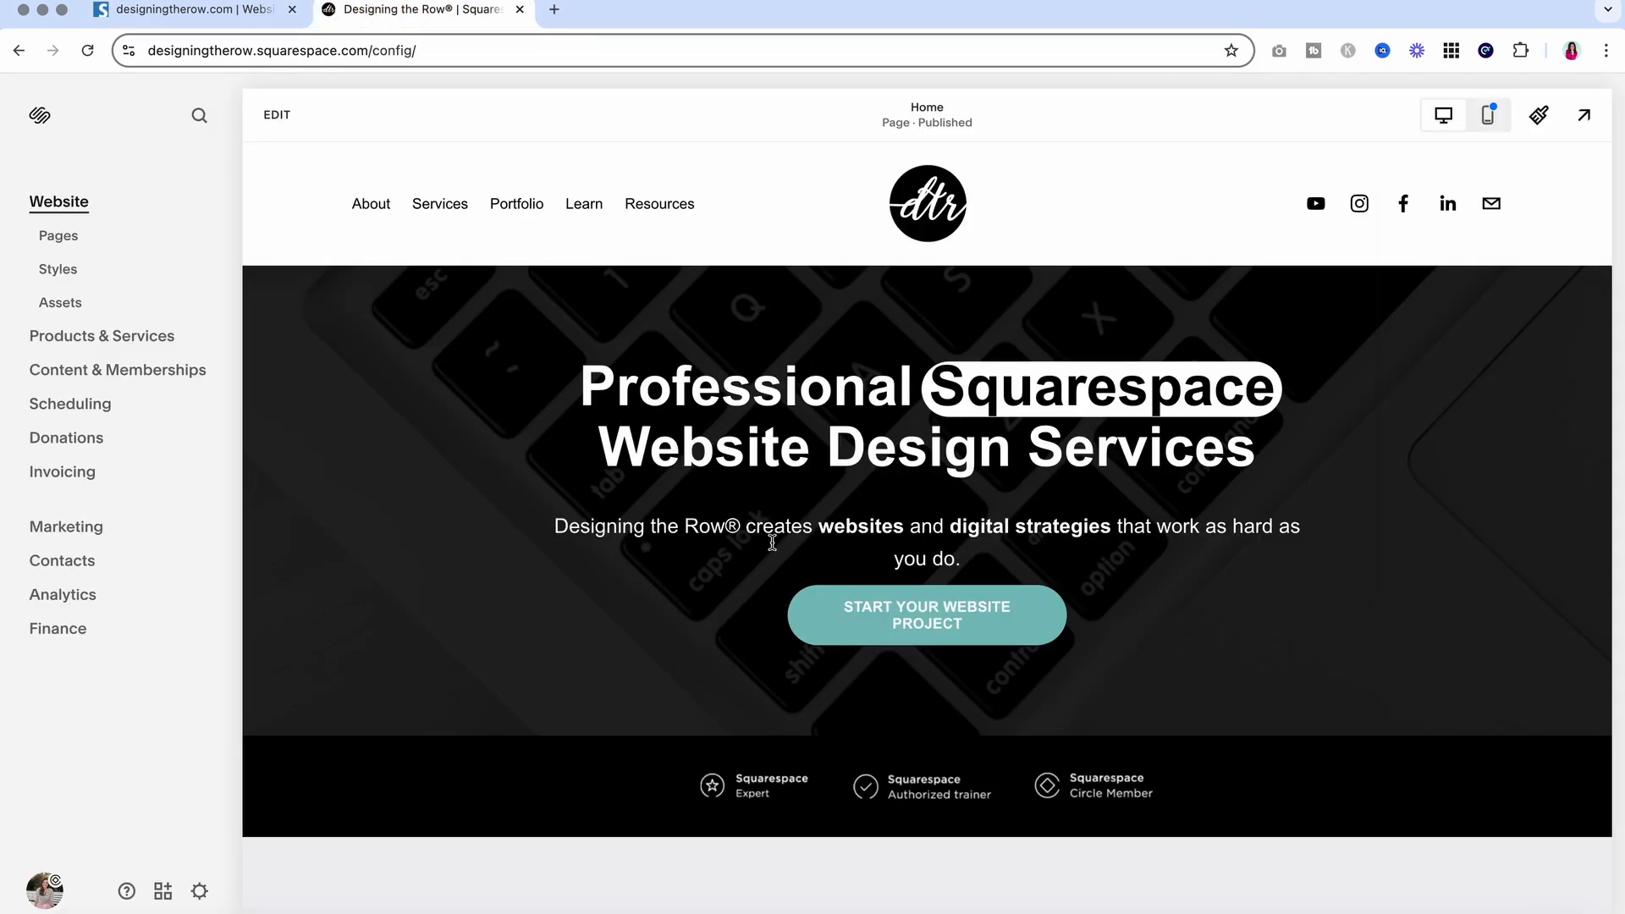
# Edit the homepage and remove the bold from 'For starters,' in the intro paragraph
pyautogui.scroll(-12, 773, 544)
pyautogui.scroll(-10, 772, 546)
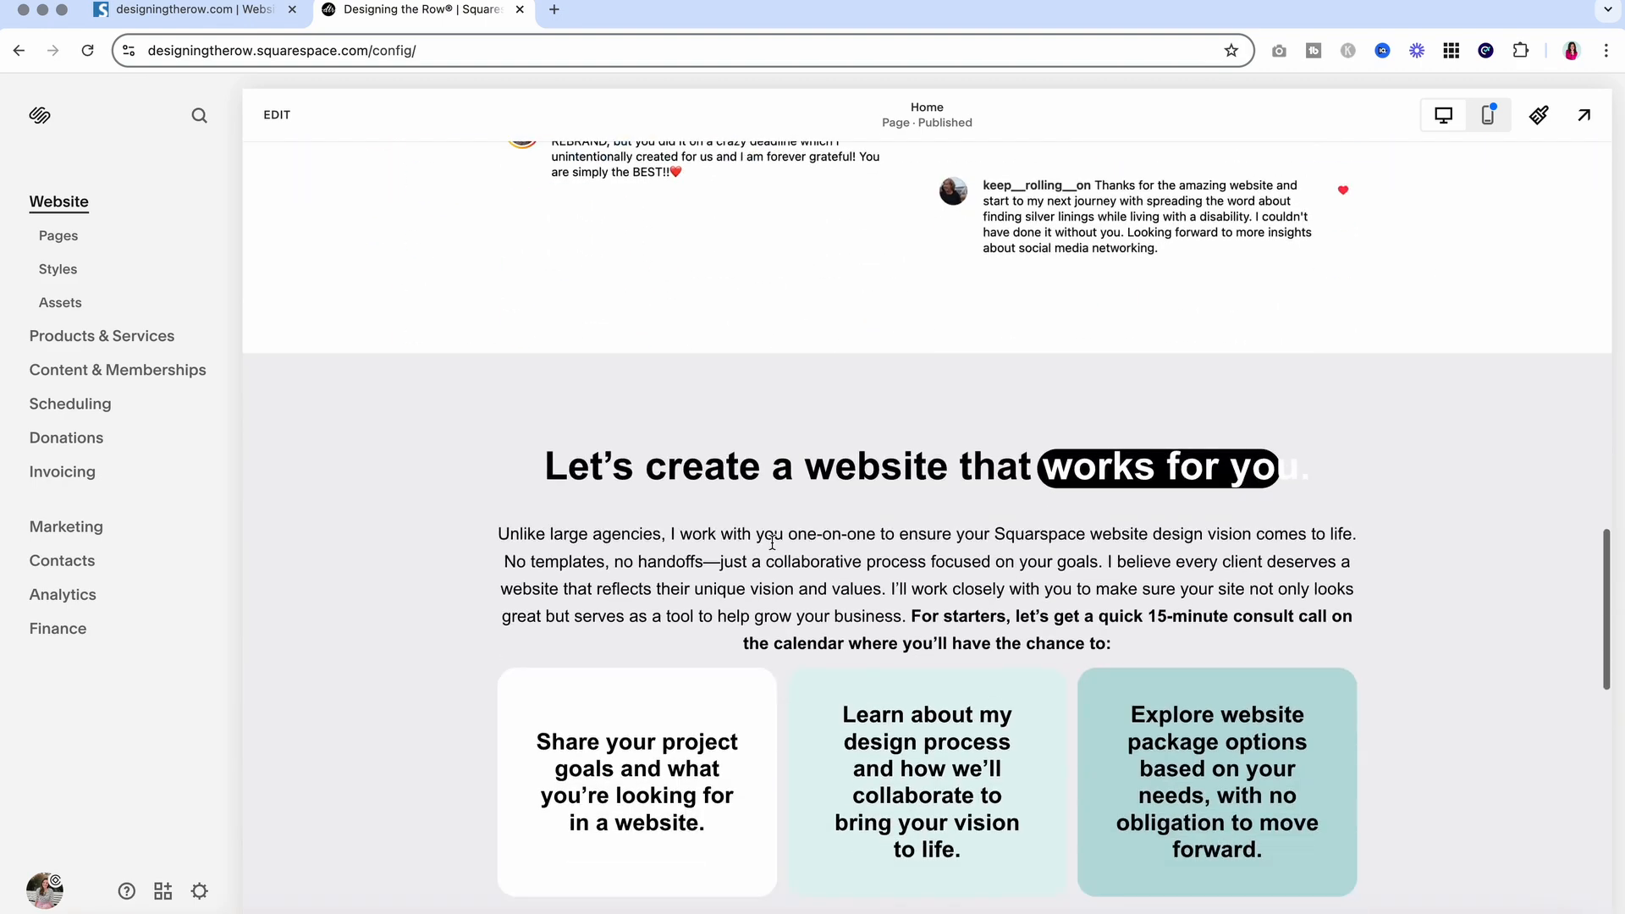
pyautogui.scroll(1, 678, 544)
pyautogui.click(298, 132)
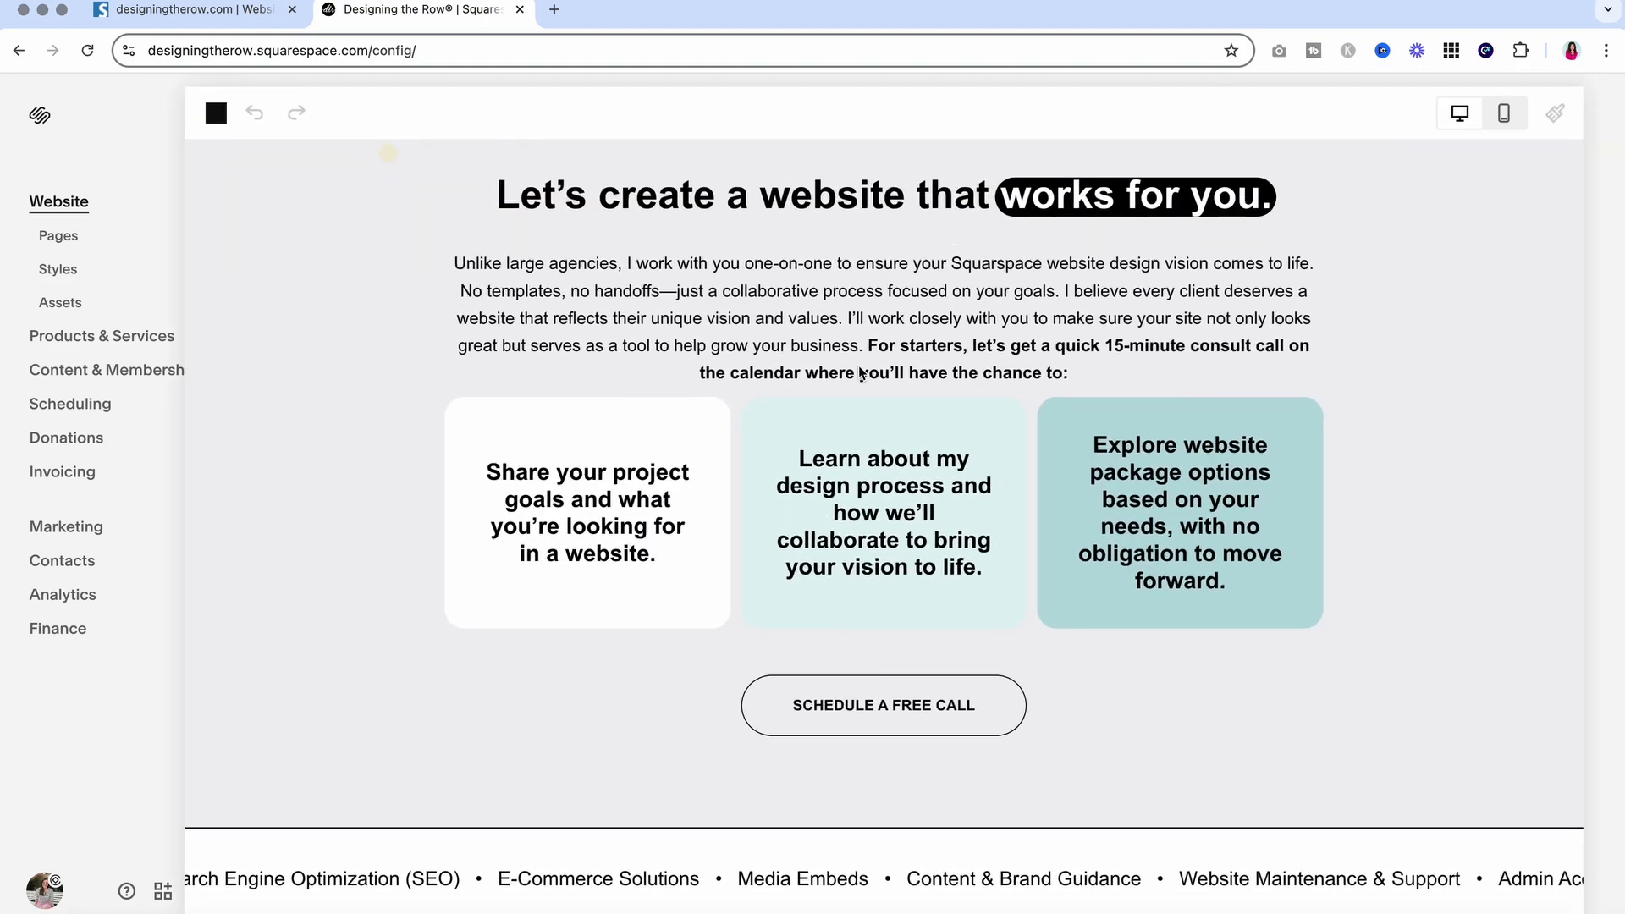
pyautogui.scroll(-2, 980, 477)
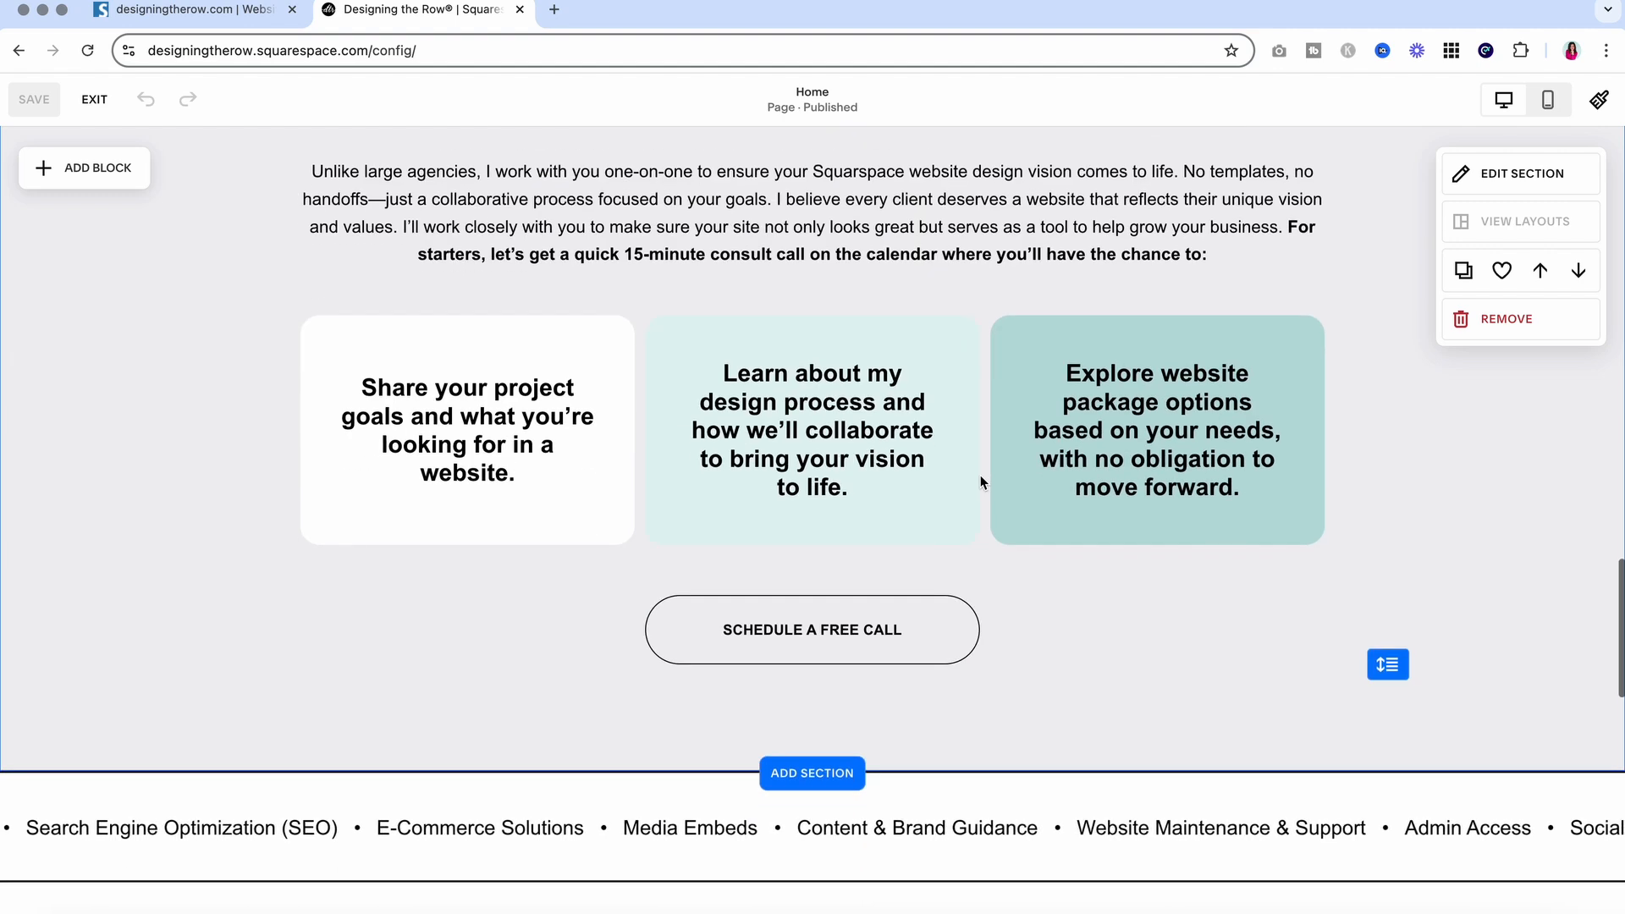
pyautogui.click(1290, 228)
pyautogui.moveTo(1288, 229); pyautogui.dragTo(492, 256)
pyautogui.press('super+b')
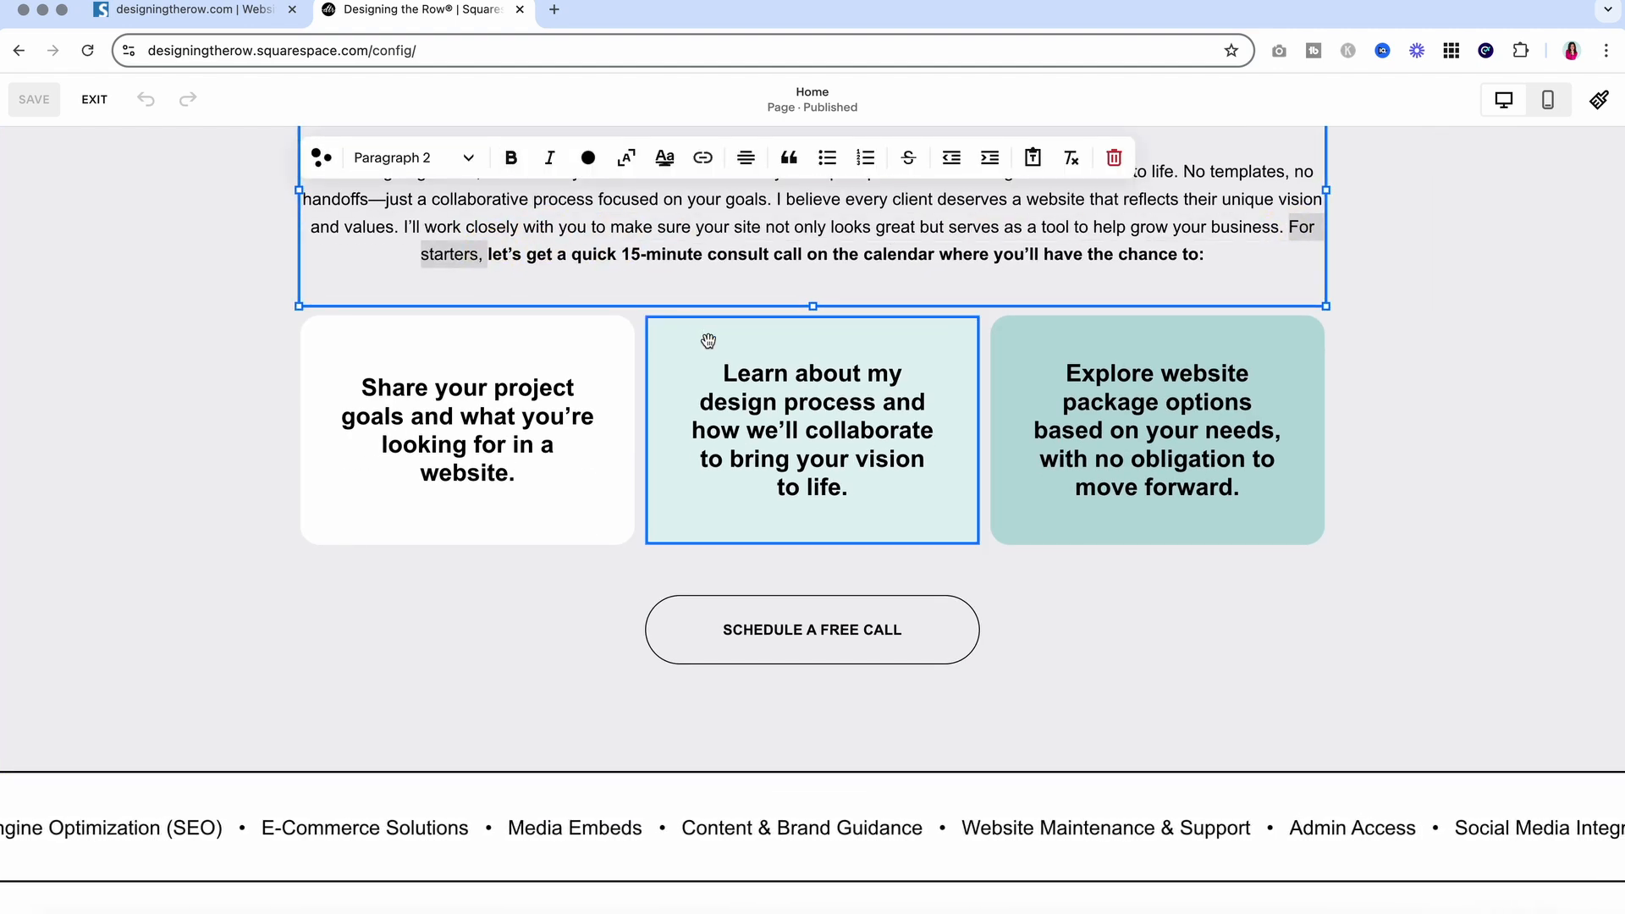
# Unbold 'where you'll have the chance to:' so only the consult-call phrase stays bold
pyautogui.moveTo(935, 254); pyautogui.dragTo(1212, 256)
pyautogui.press('super+b')
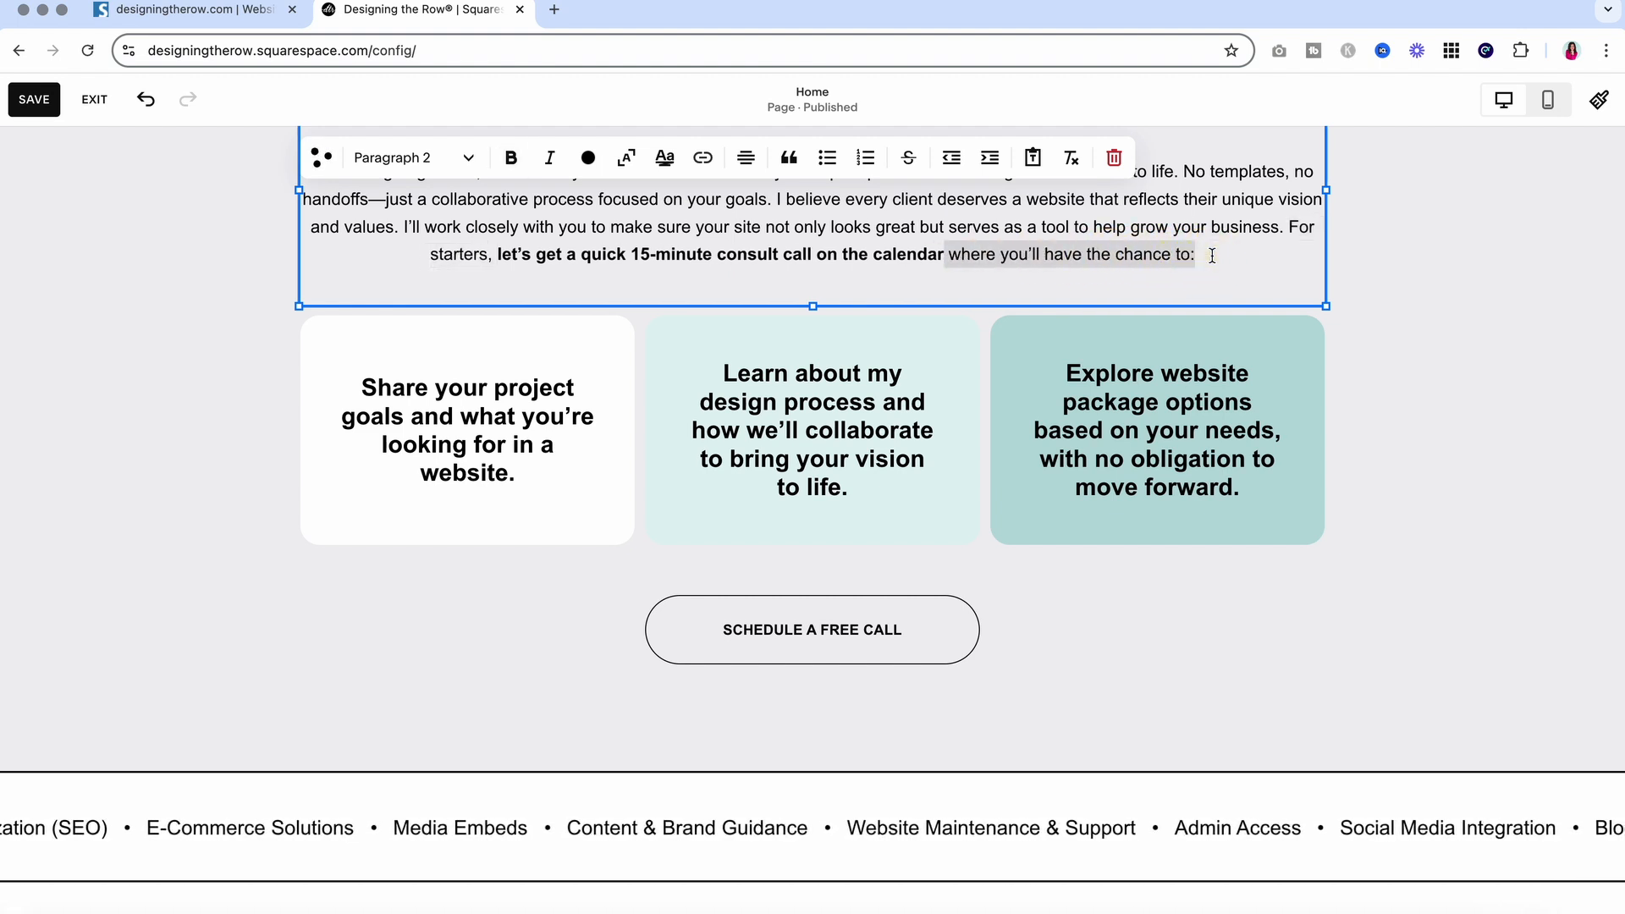
pyautogui.click(550, 265)
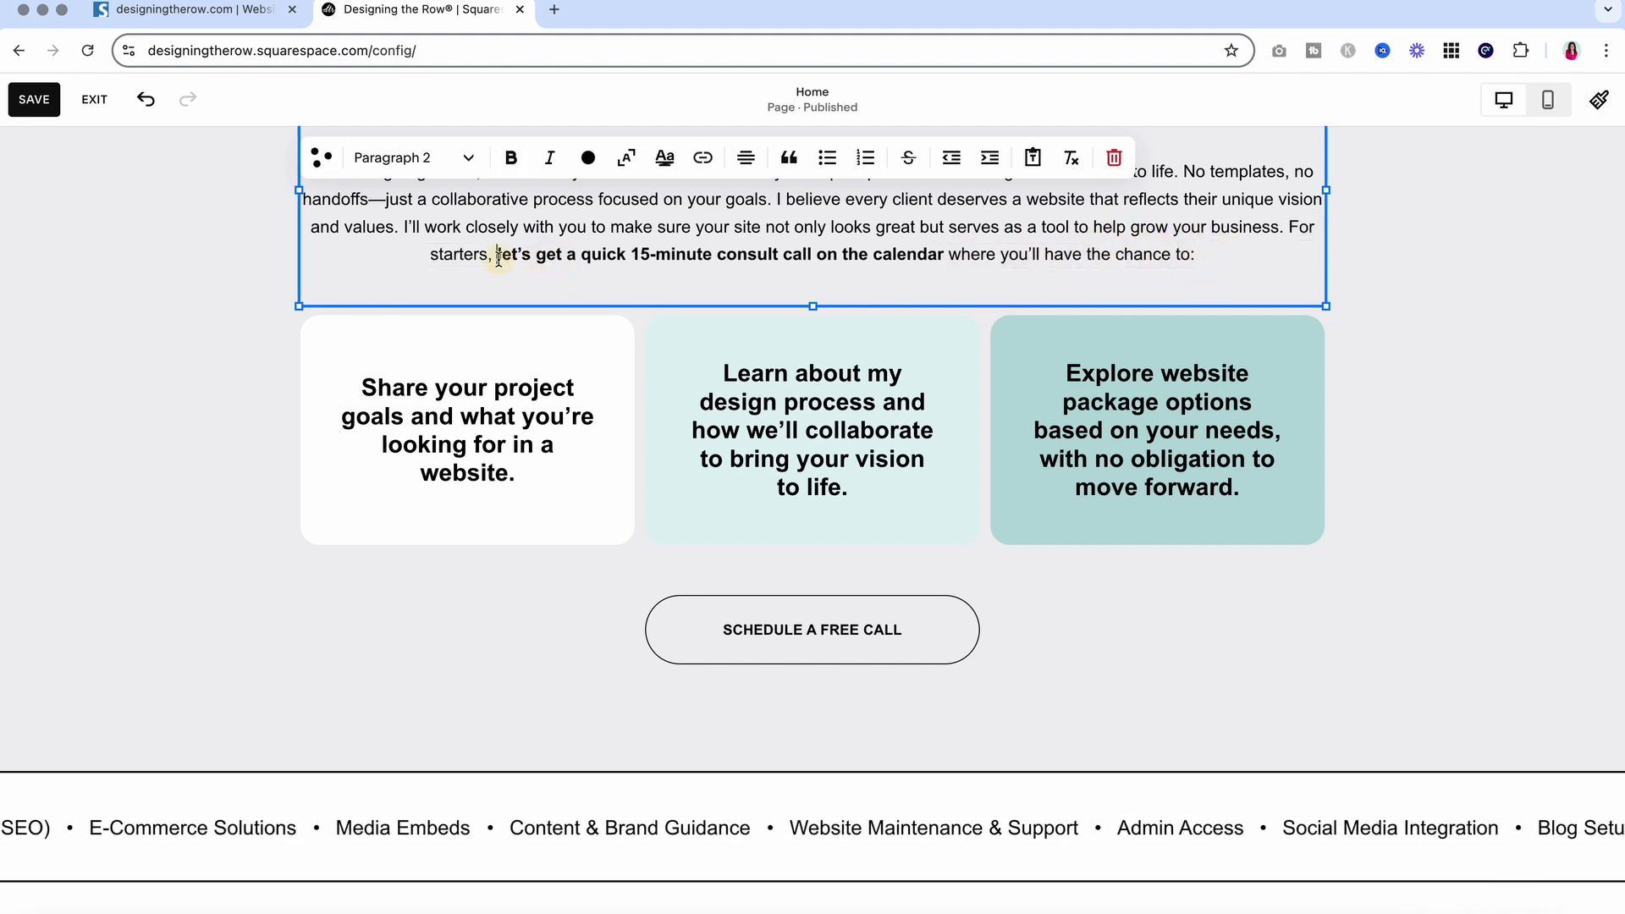
pyautogui.moveTo(497, 255); pyautogui.dragTo(945, 262)
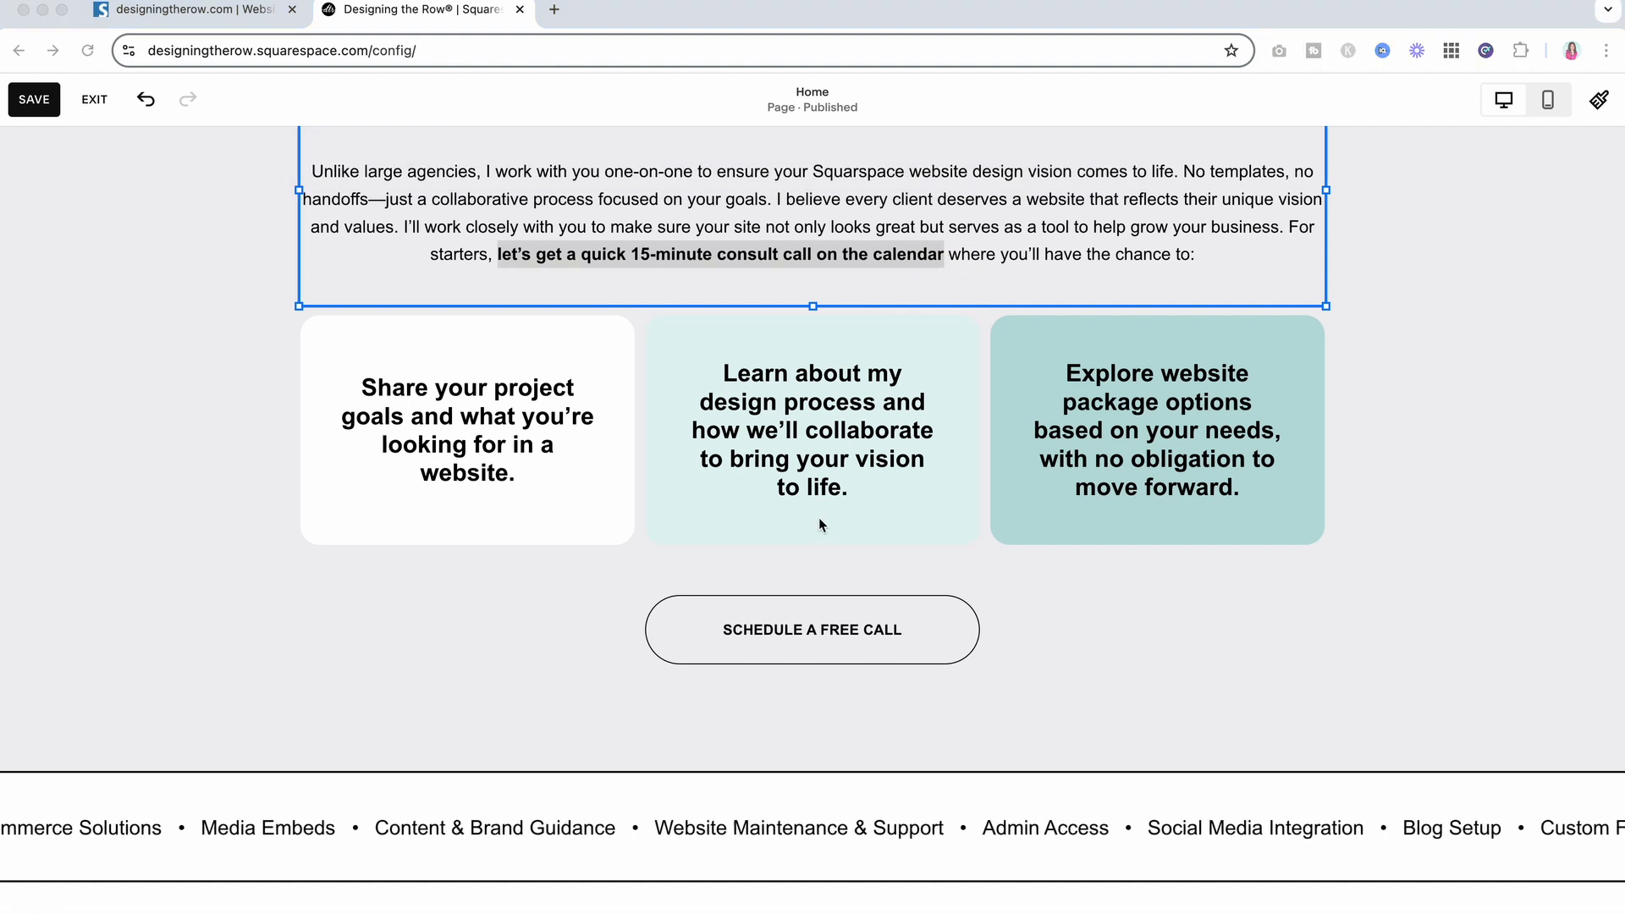
pyautogui.click(555, 9)
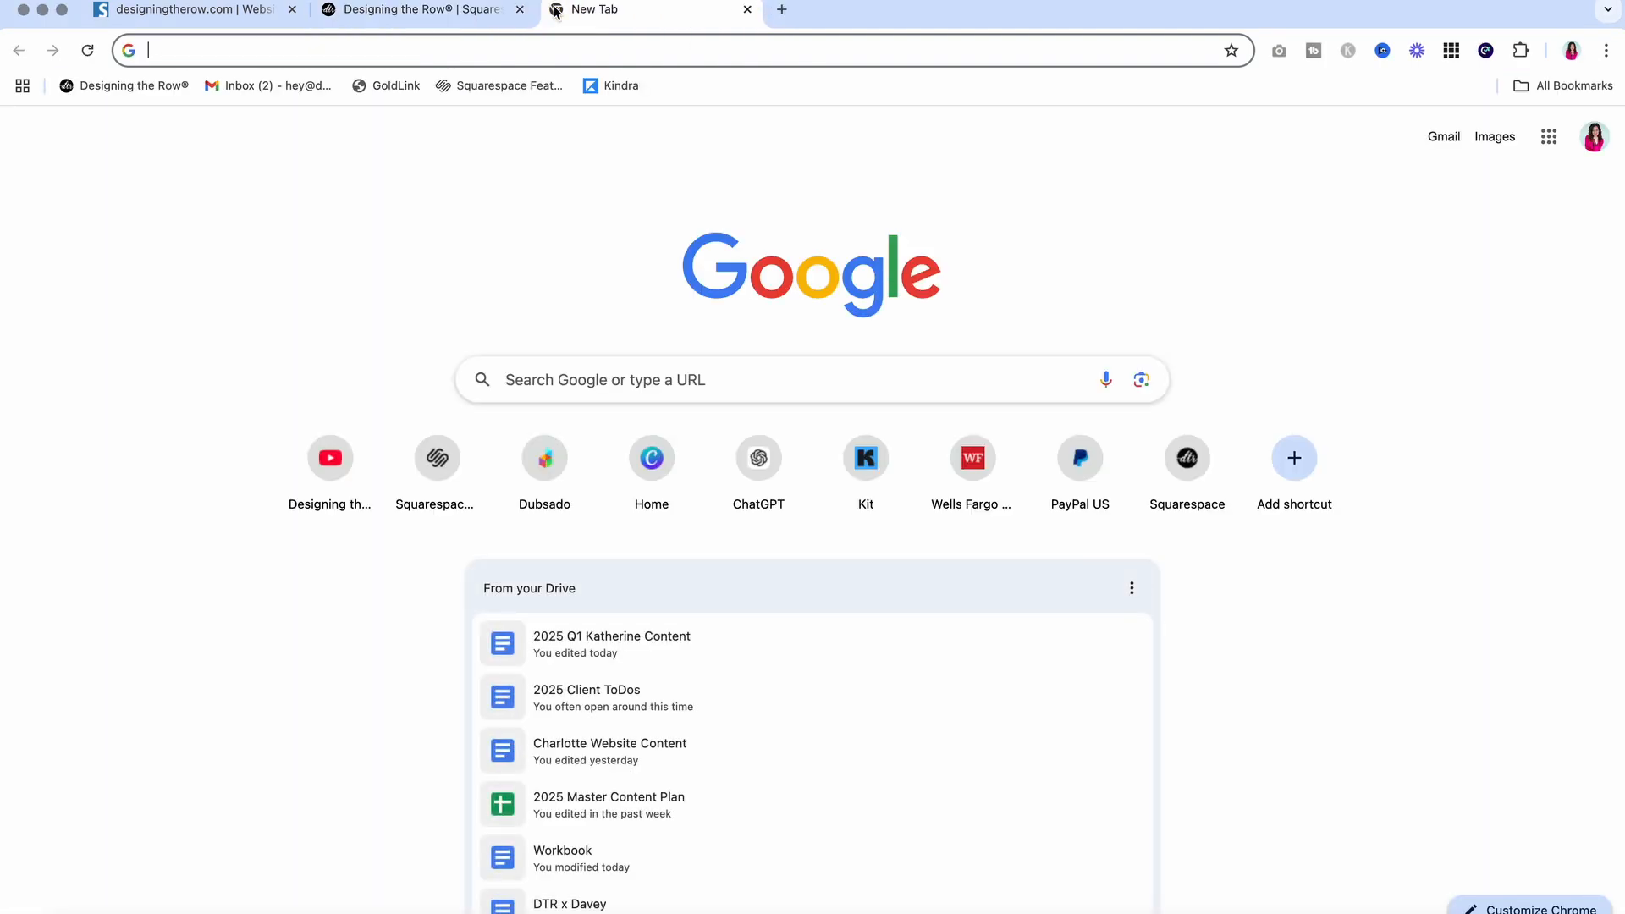
# Load CharacterCounter.com and delete an address accidentally pasted into its text box
pyautogui.write('chara')
pyautogui.press('Return')
pyautogui.click(403, 286)
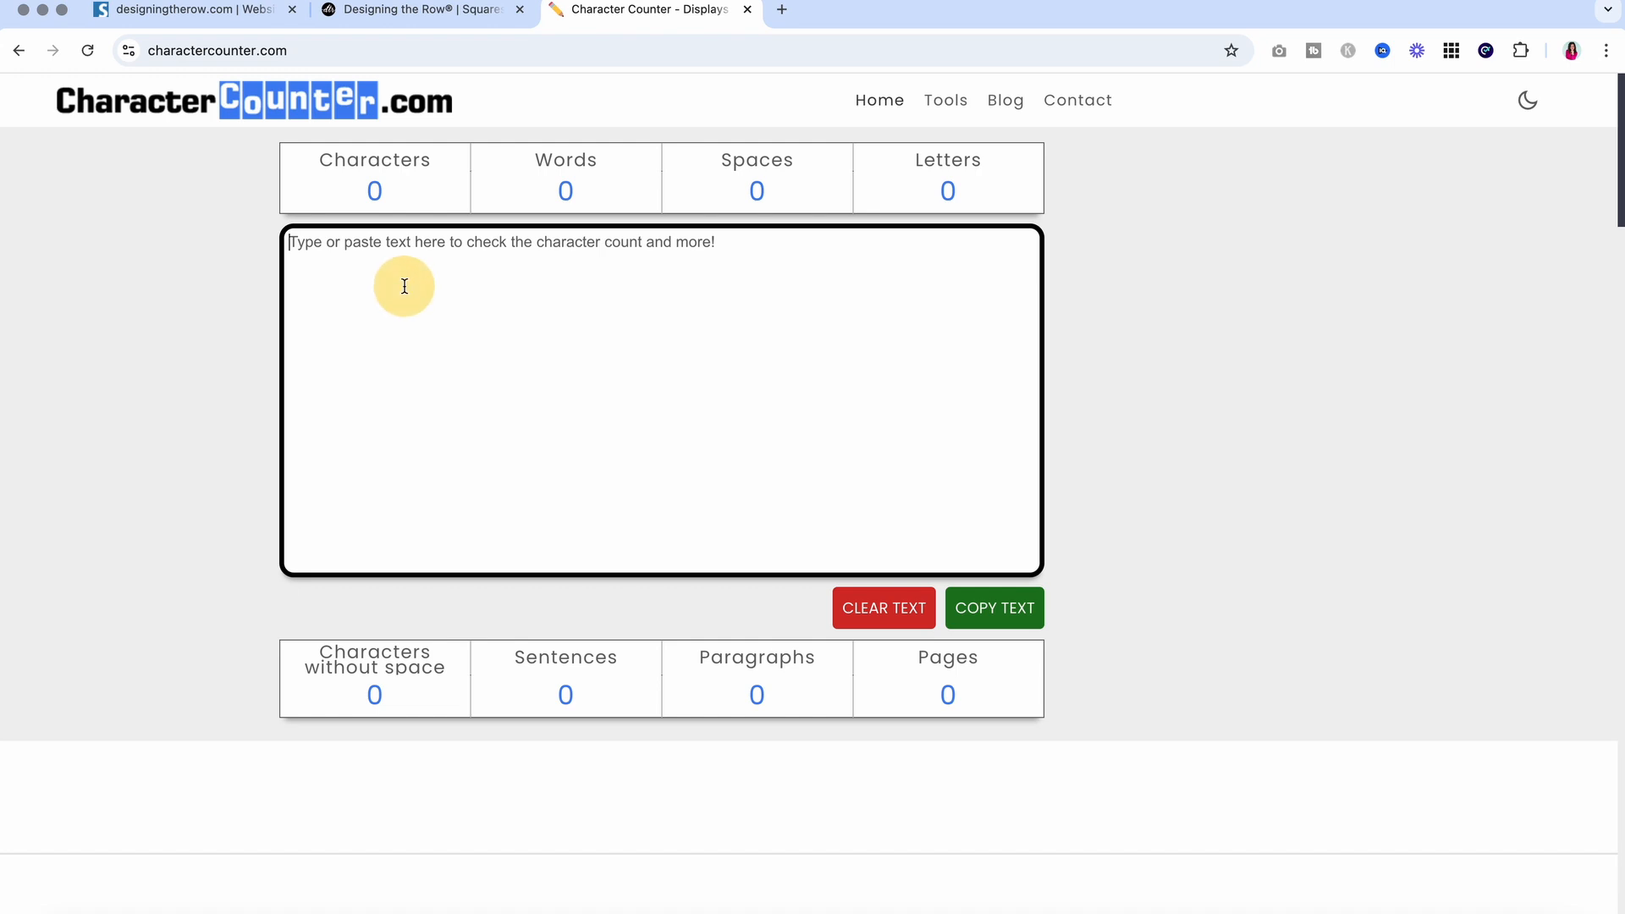
pyautogui.write('https://www.seobility.net/en/seocheck/')
pyautogui.moveTo(604, 251); pyautogui.dragTo(217, 243)
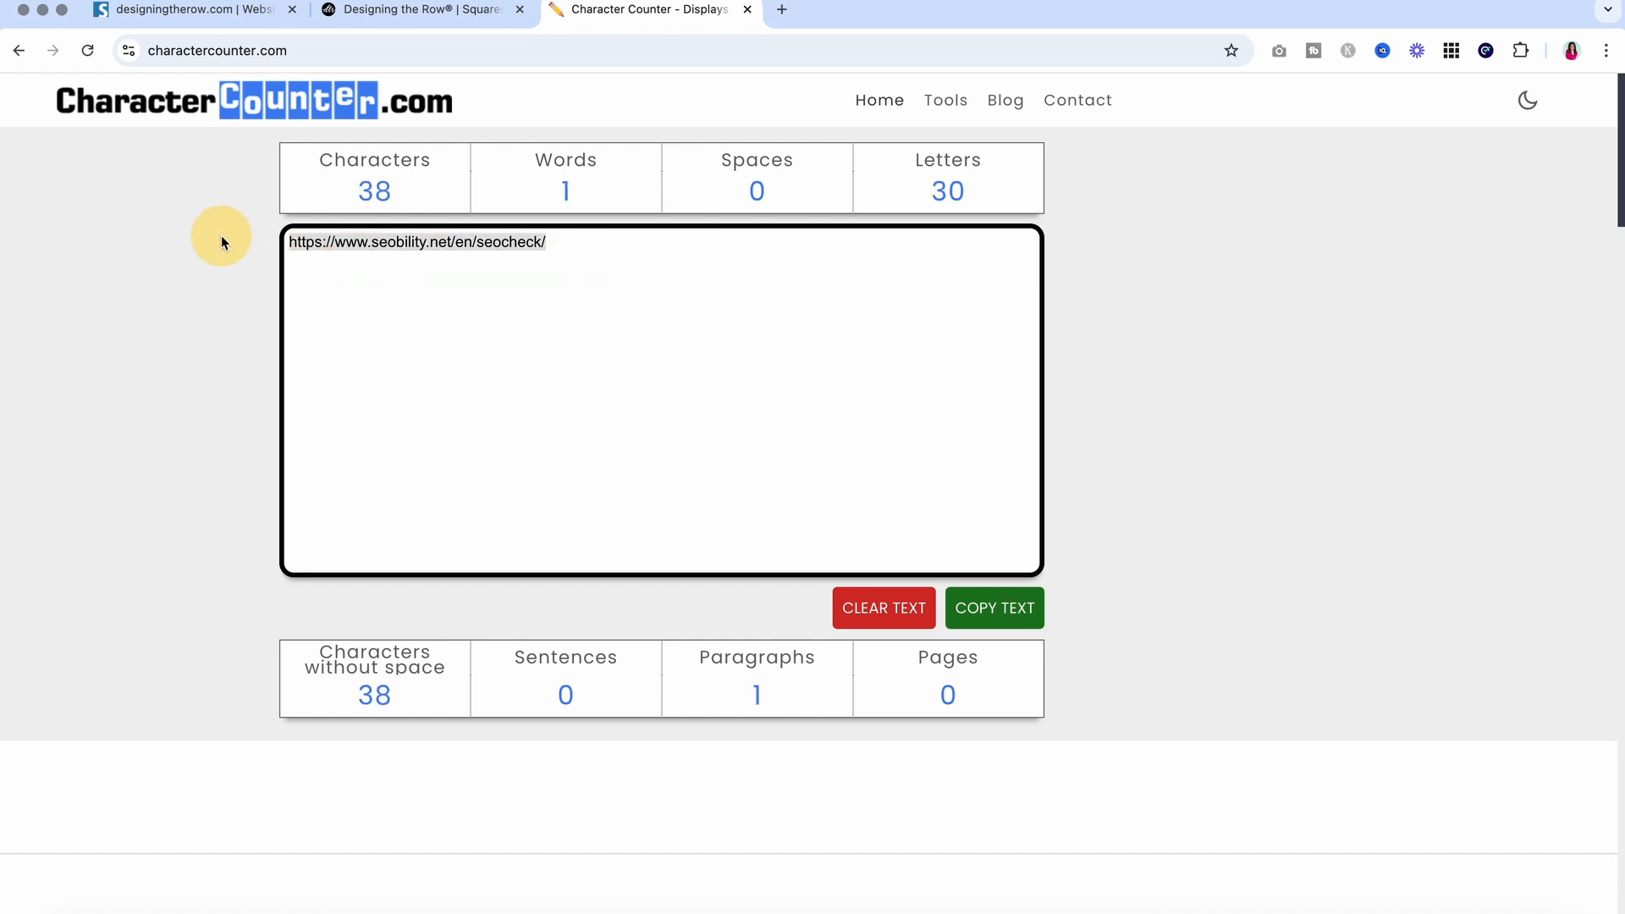
pyautogui.press('BackSpace')
# Copy the bold consult-call phrase into the counter, which measures 56 characters, 10 words
pyautogui.click(433, 11)
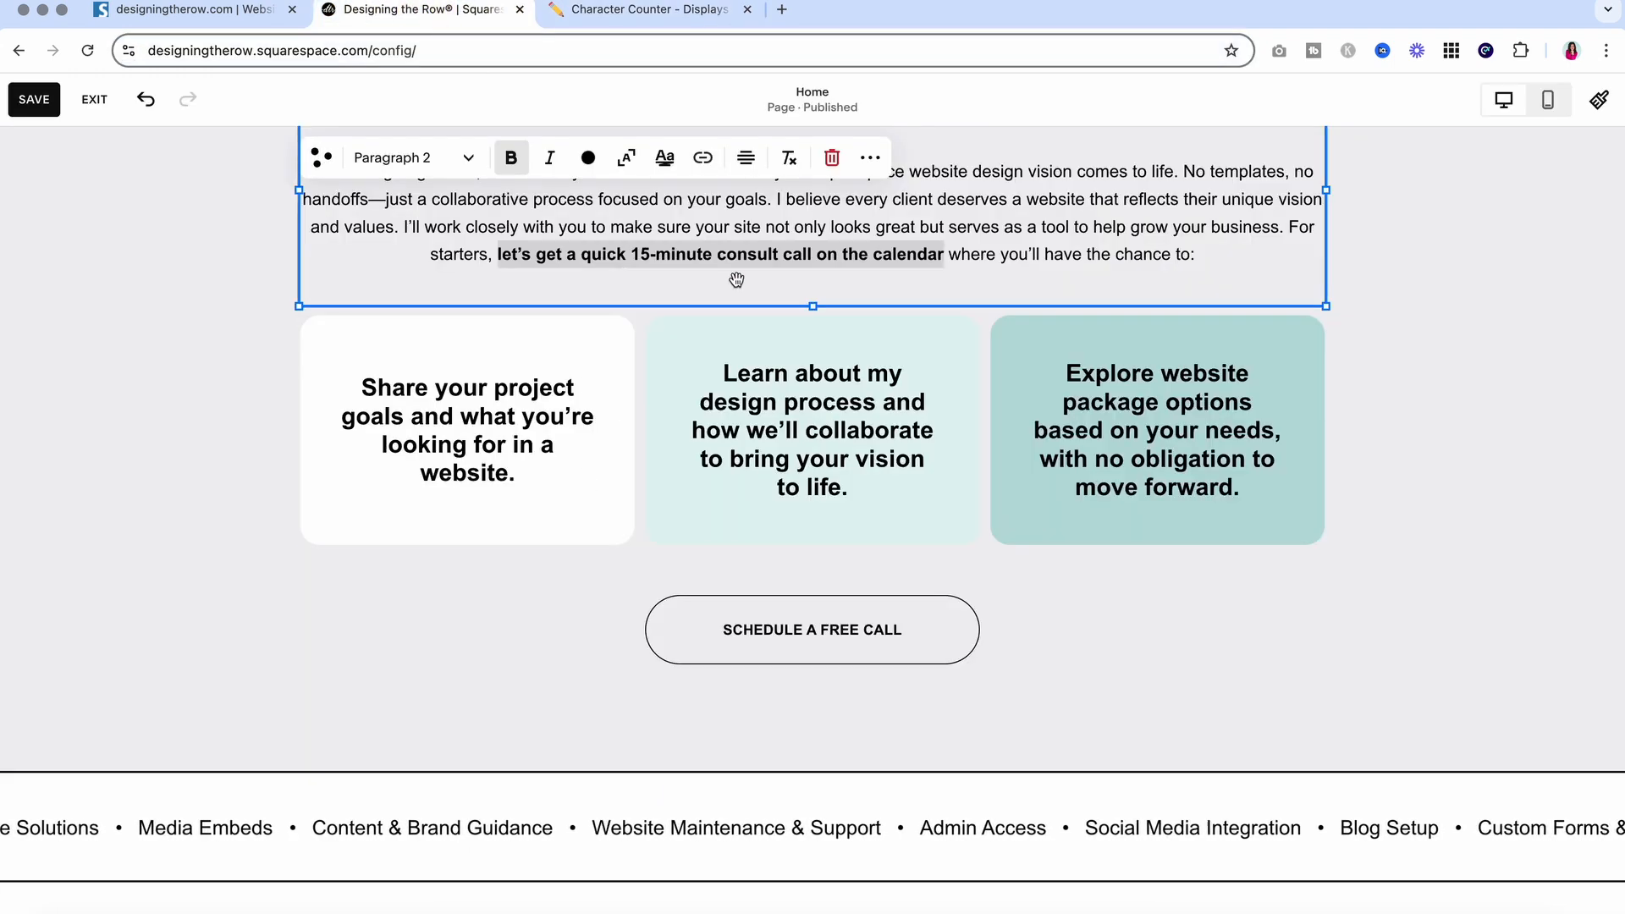
pyautogui.click(573, 254)
pyautogui.moveTo(500, 263); pyautogui.dragTo(946, 258)
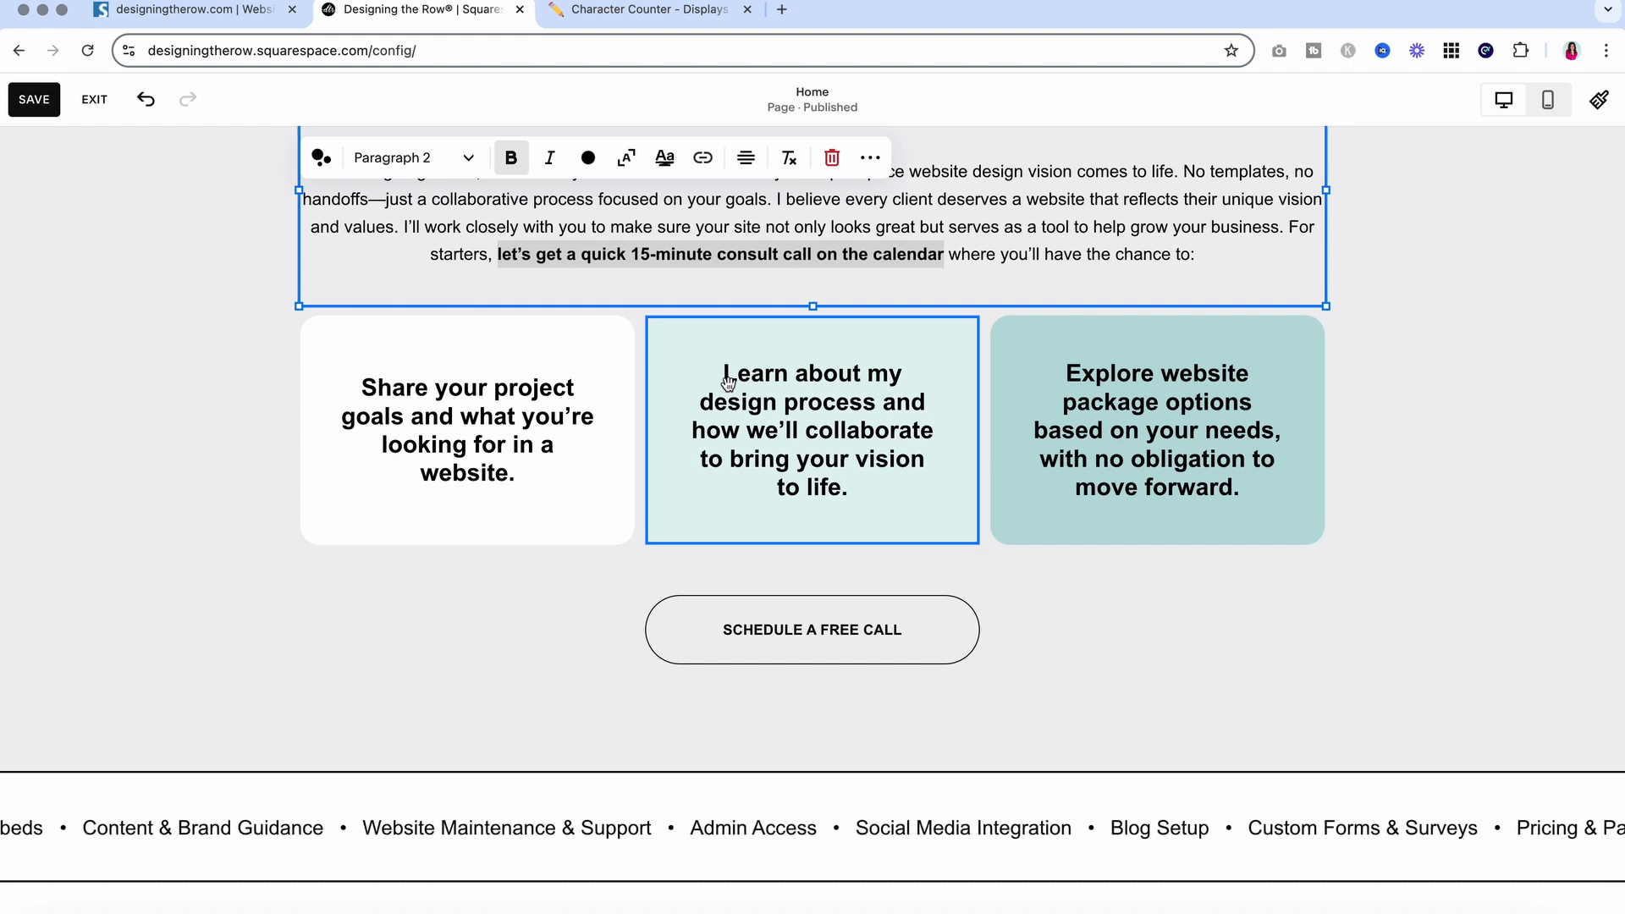
pyautogui.rightClick(558, 261)
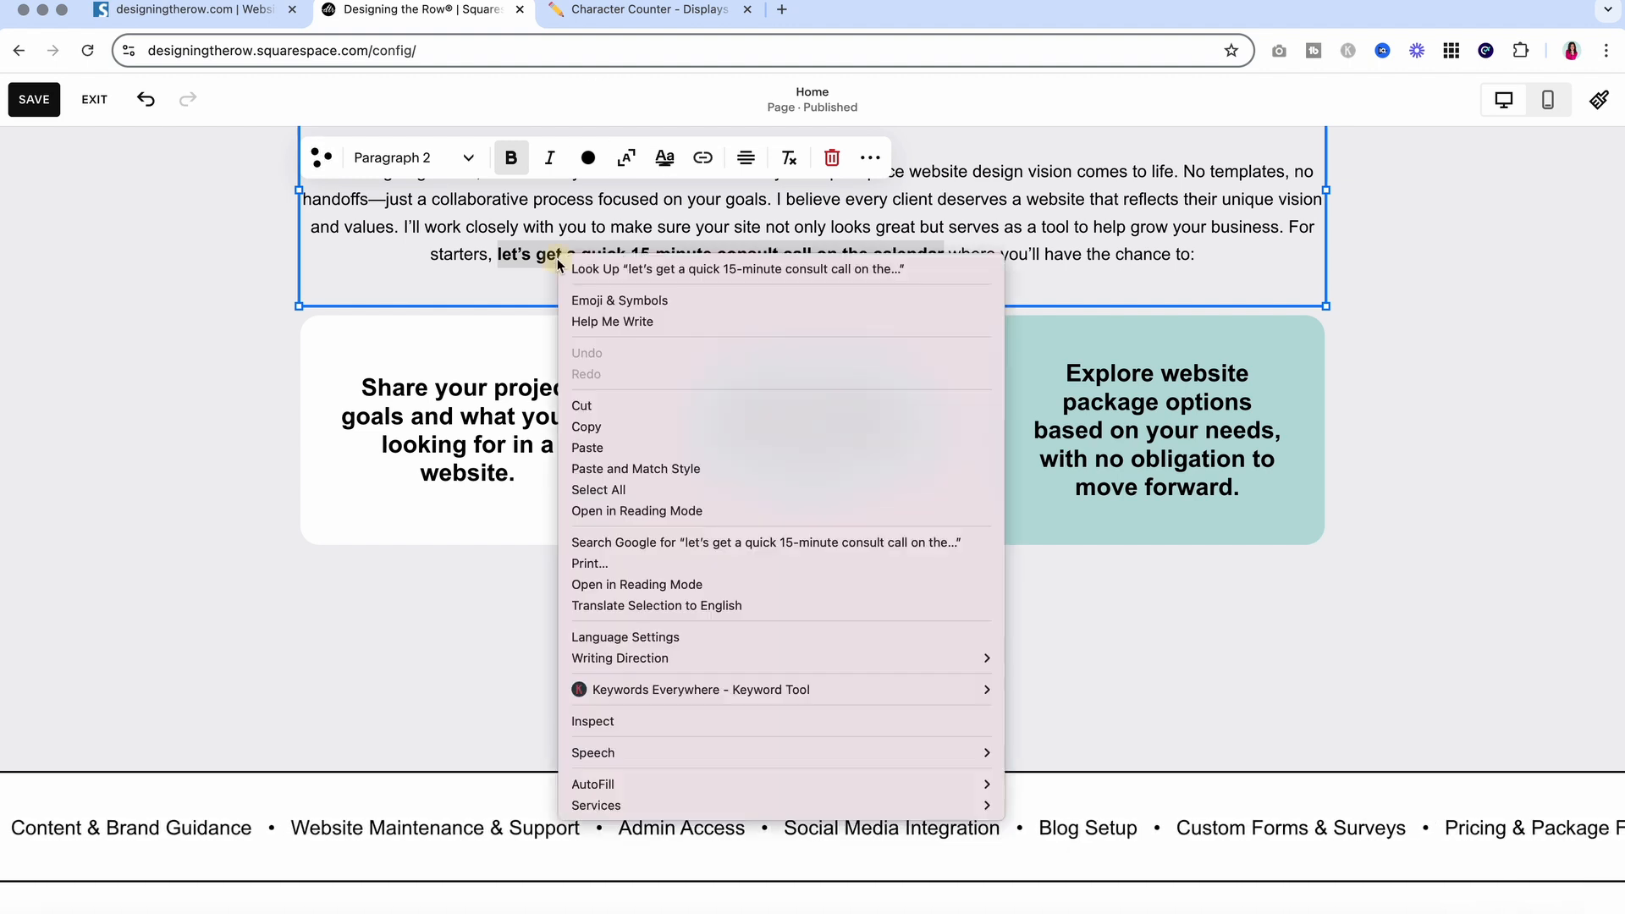
pyautogui.click(612, 428)
pyautogui.click(646, 11)
pyautogui.click(588, 345)
pyautogui.press('super+v')
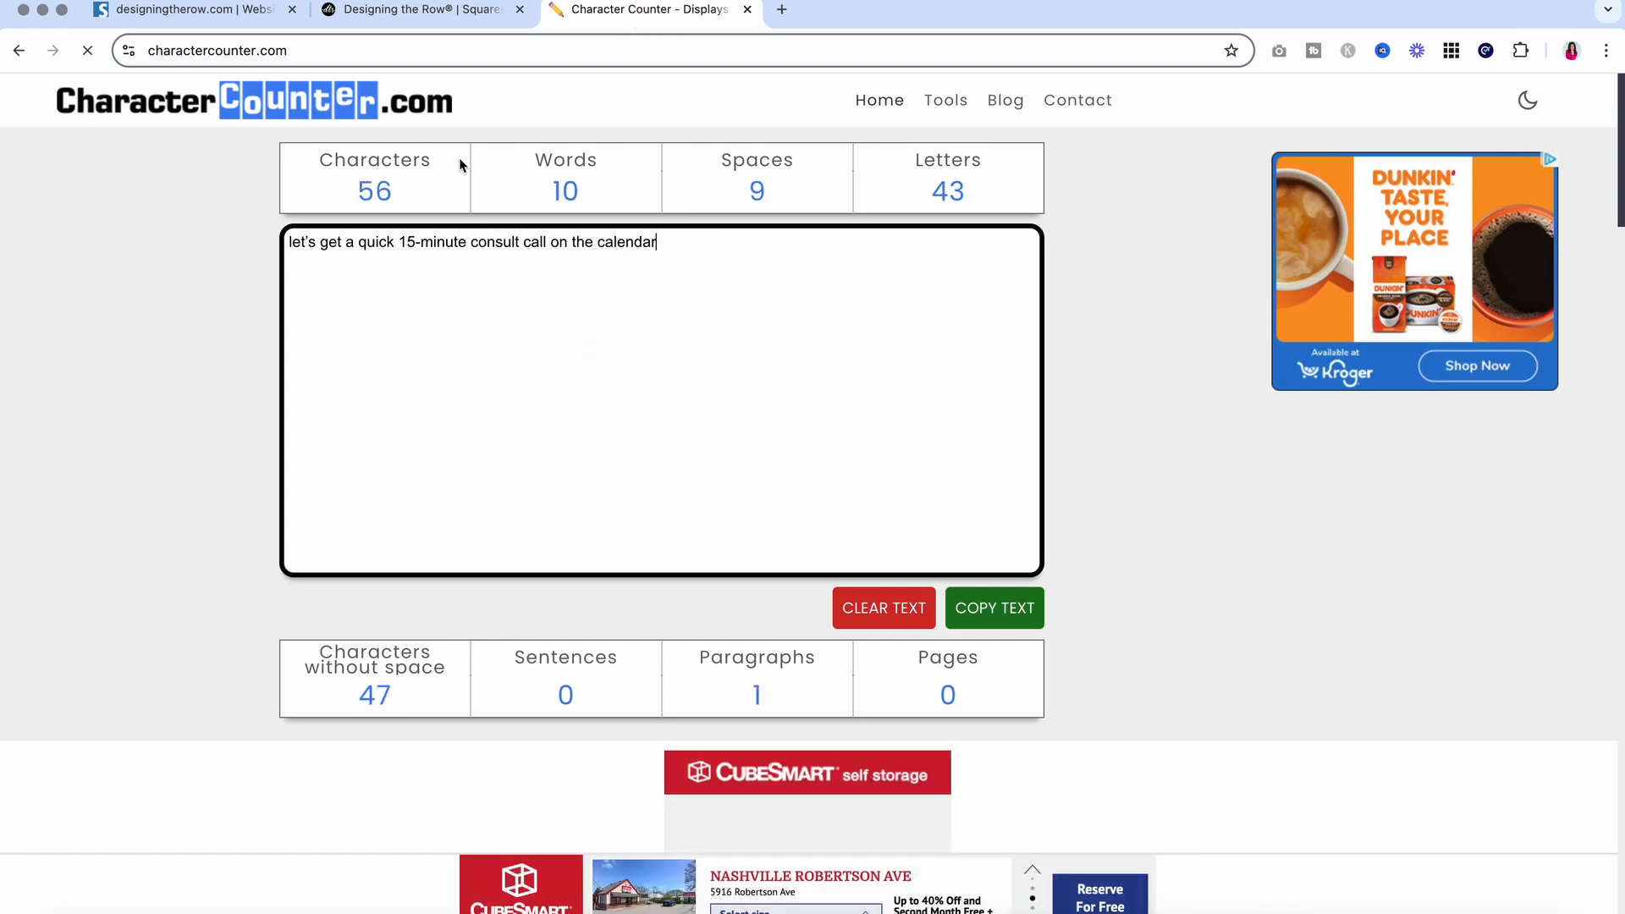
# Back in the Squarespace editor, save the page changes
pyautogui.click(414, 11)
pyautogui.click(175, 247)
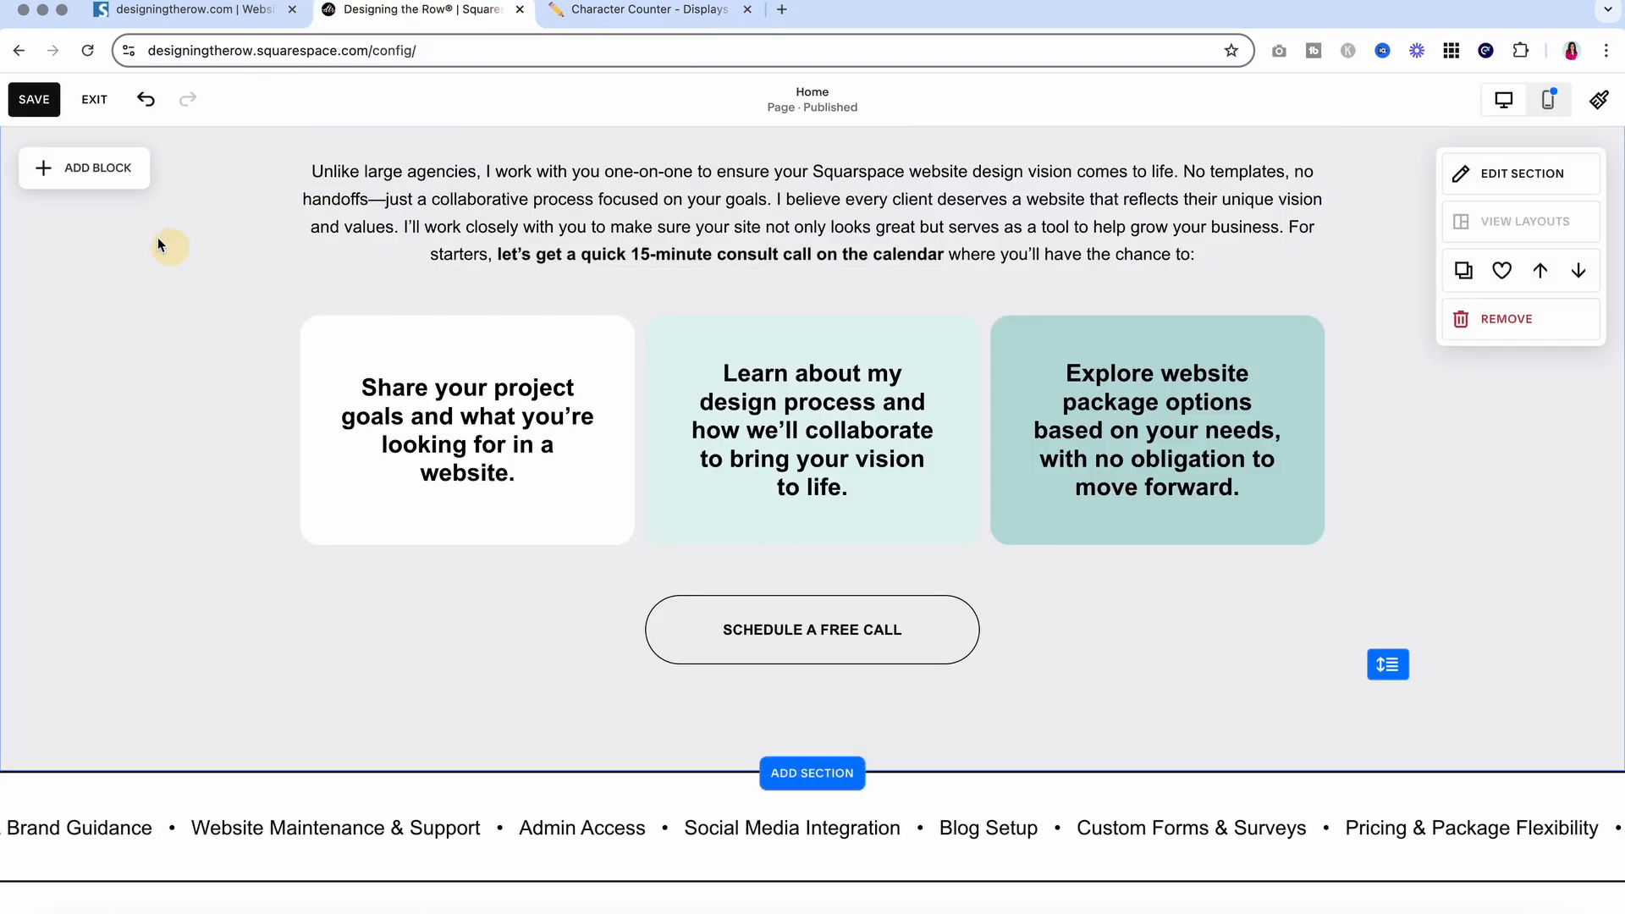
pyautogui.press('super+s')
# Read Seobility's Image SEO warning that 11 images lack alt attributes, then return to Squarespace
pyautogui.click(212, 11)
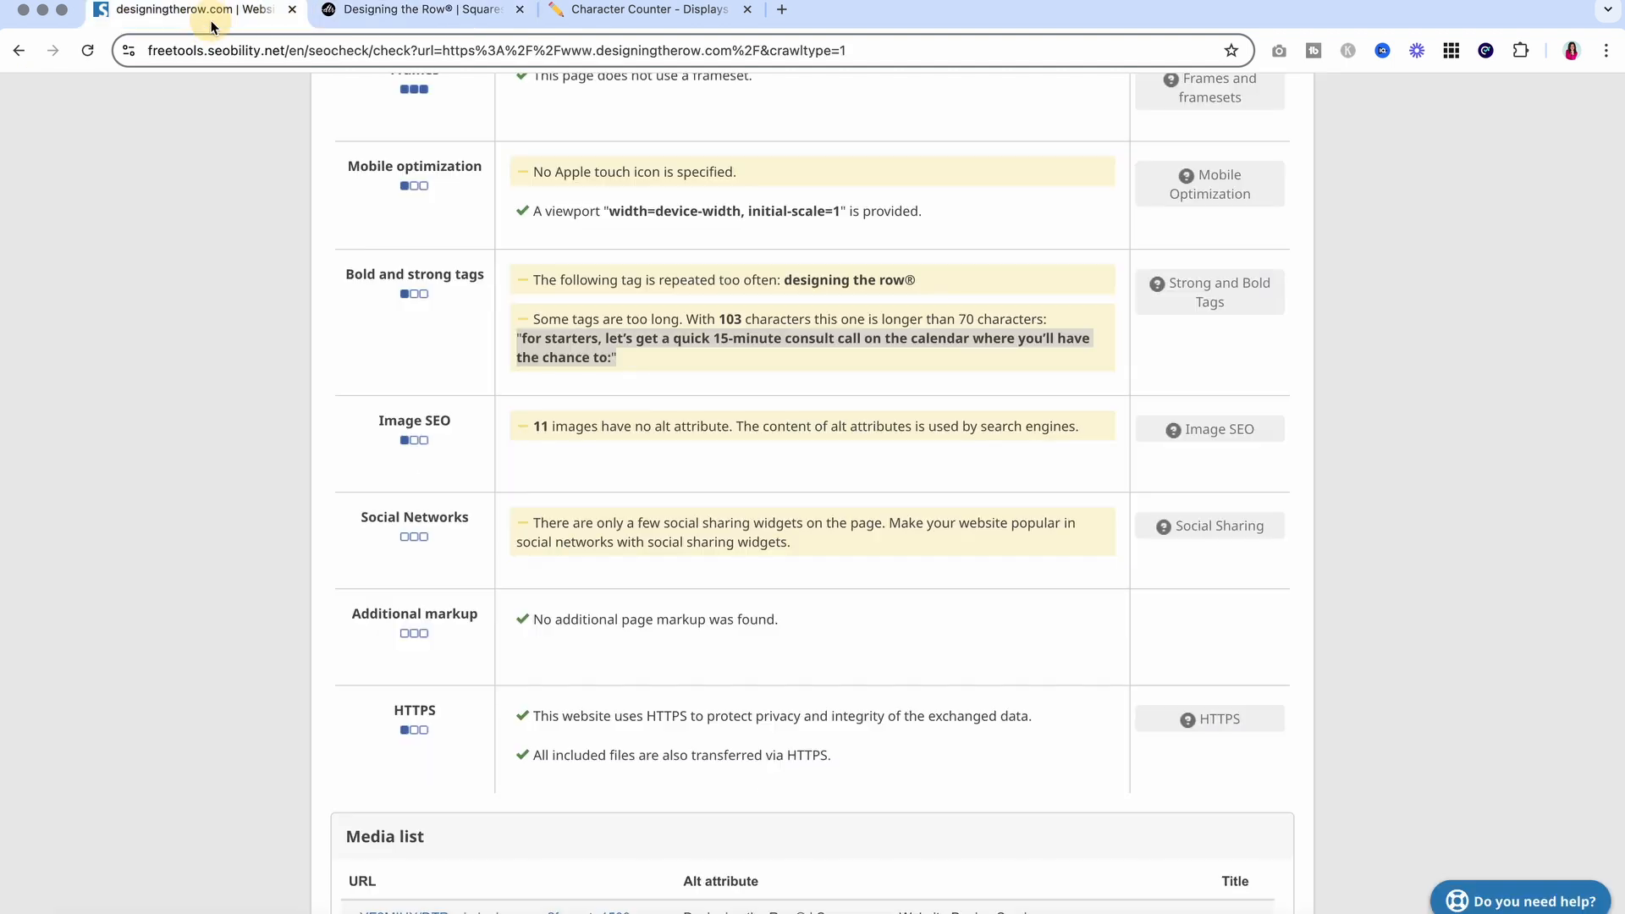
pyautogui.scroll(-1, 586, 479)
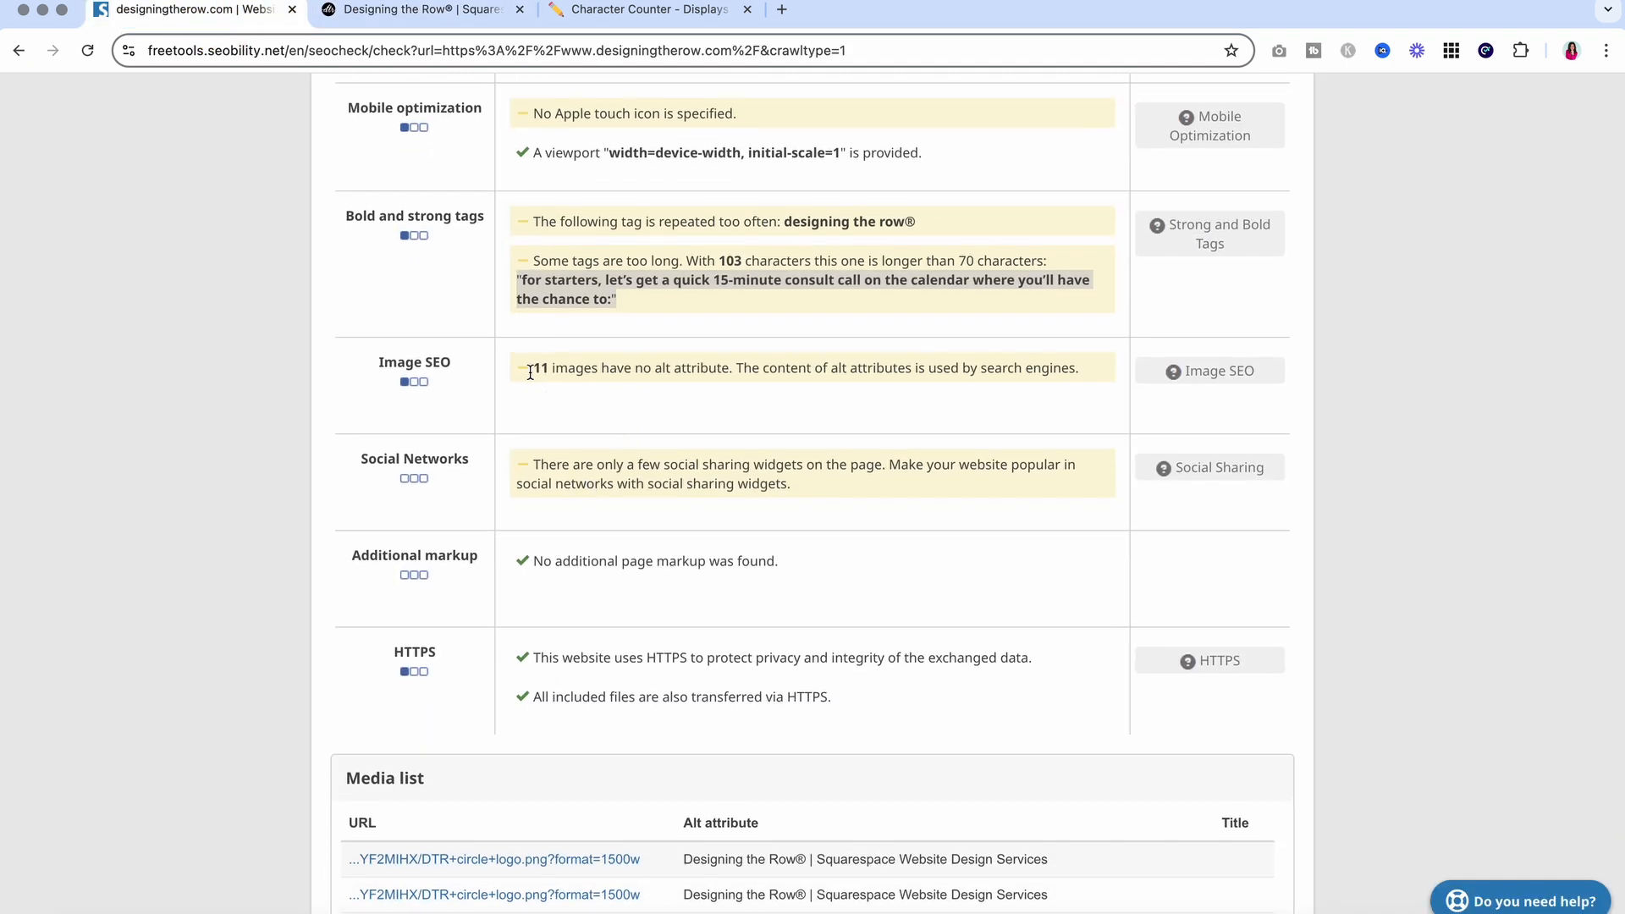
pyautogui.moveTo(531, 367); pyautogui.dragTo(921, 391)
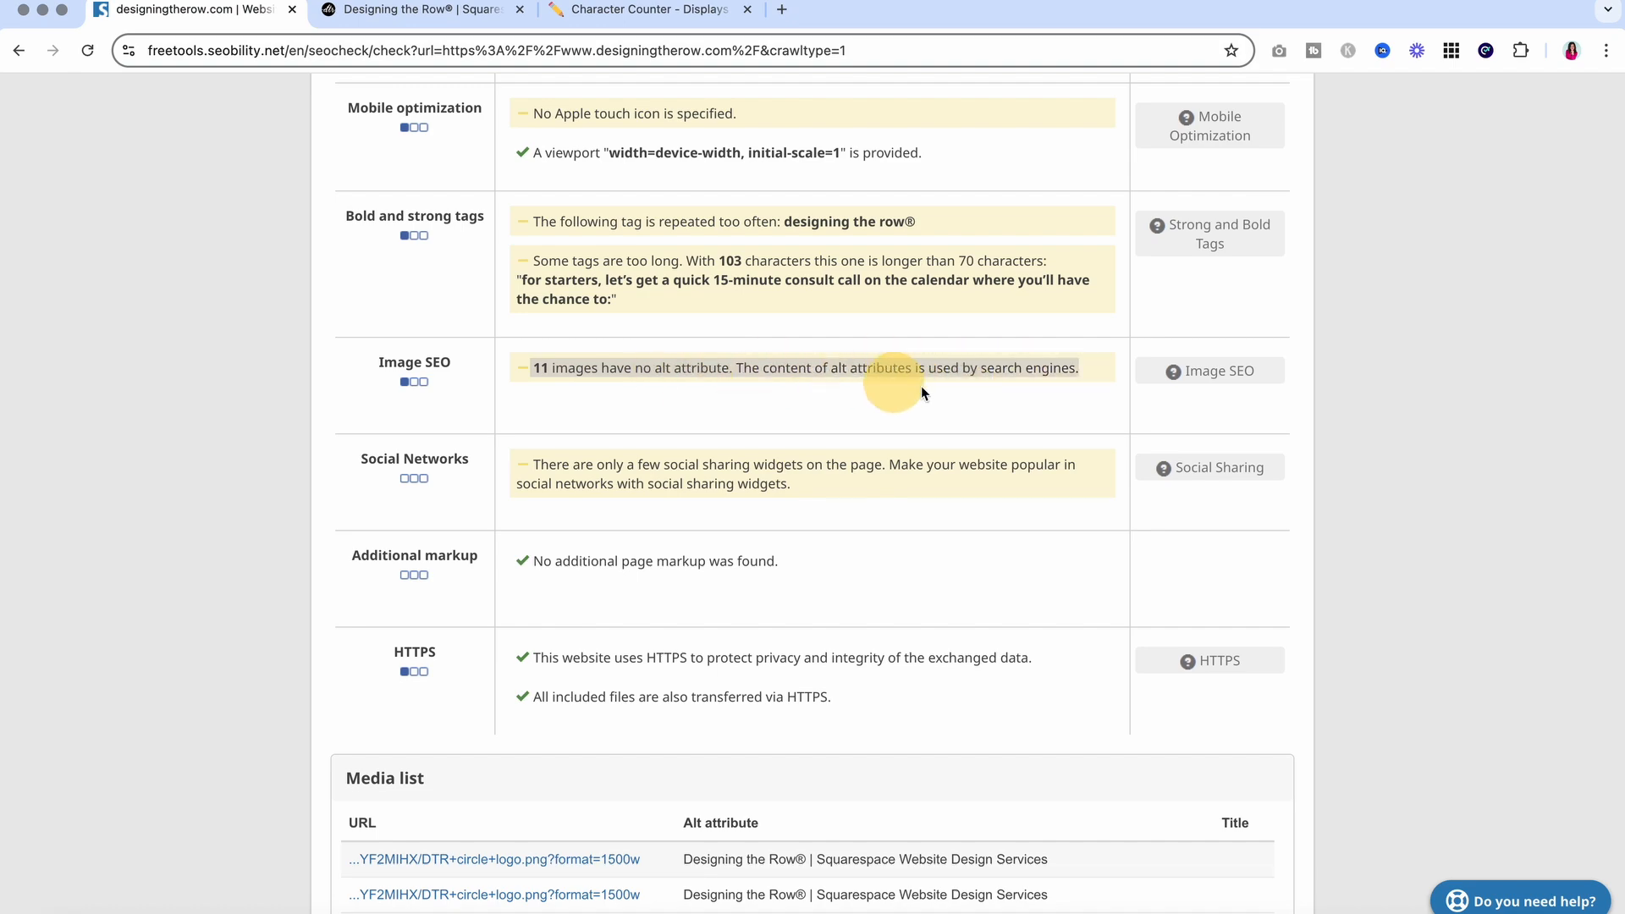
pyautogui.click(377, 11)
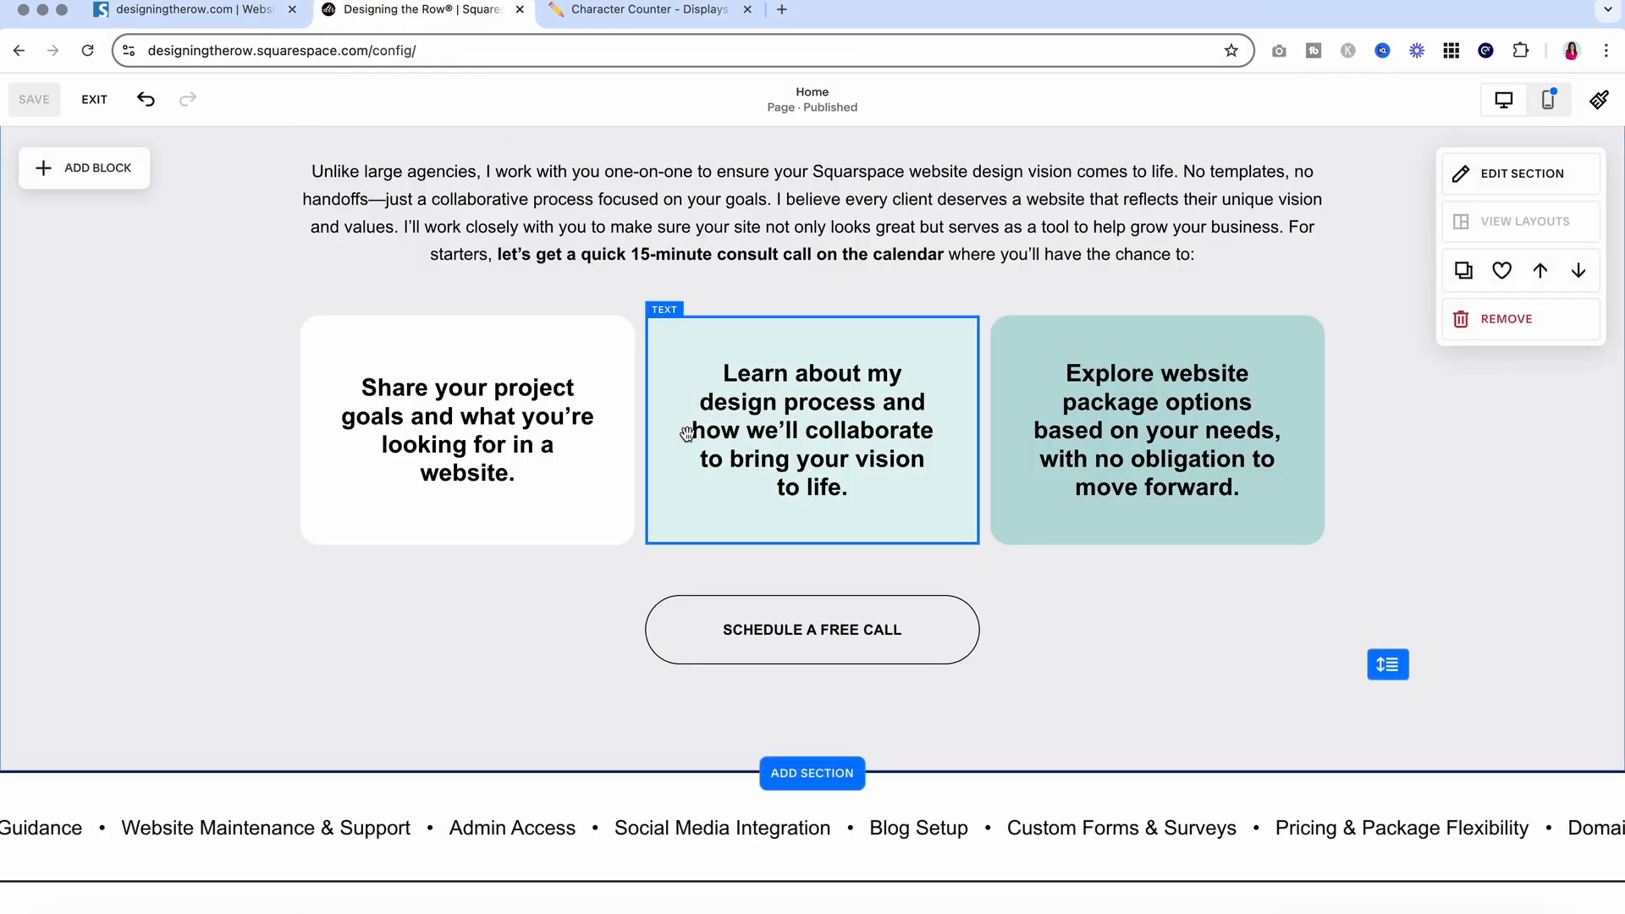
# Exit the editor and check Seobility's media list of images missing alt text
pyautogui.scroll(-3, 689, 433)
pyautogui.scroll(-10, 687, 440)
pyautogui.scroll(15, 687, 434)
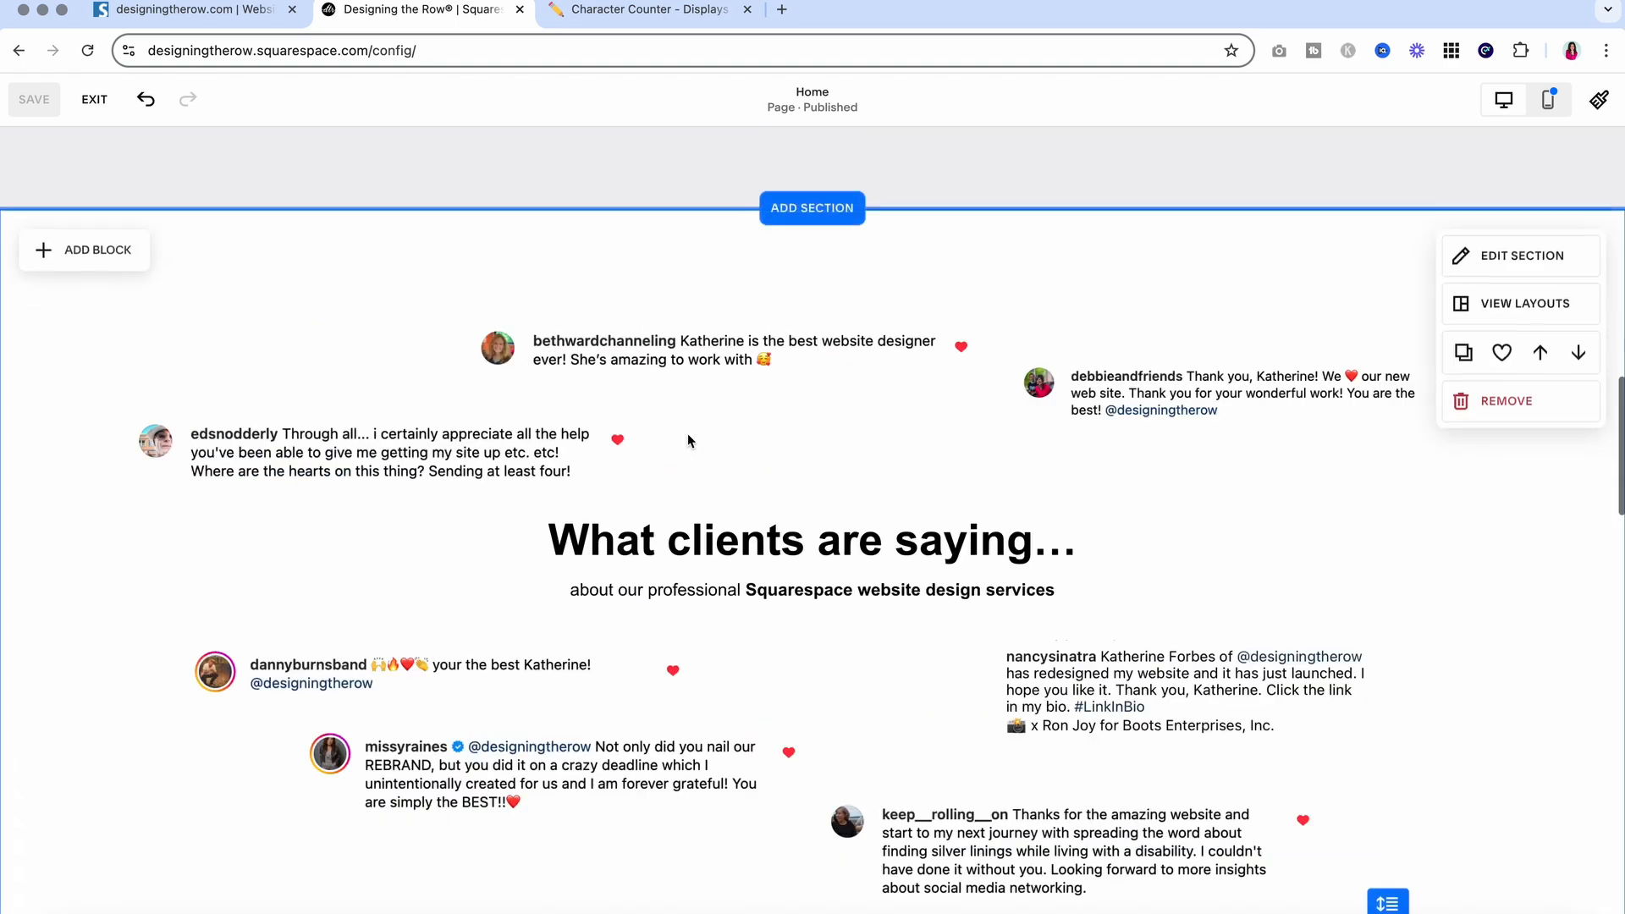
pyautogui.scroll(1, 687, 435)
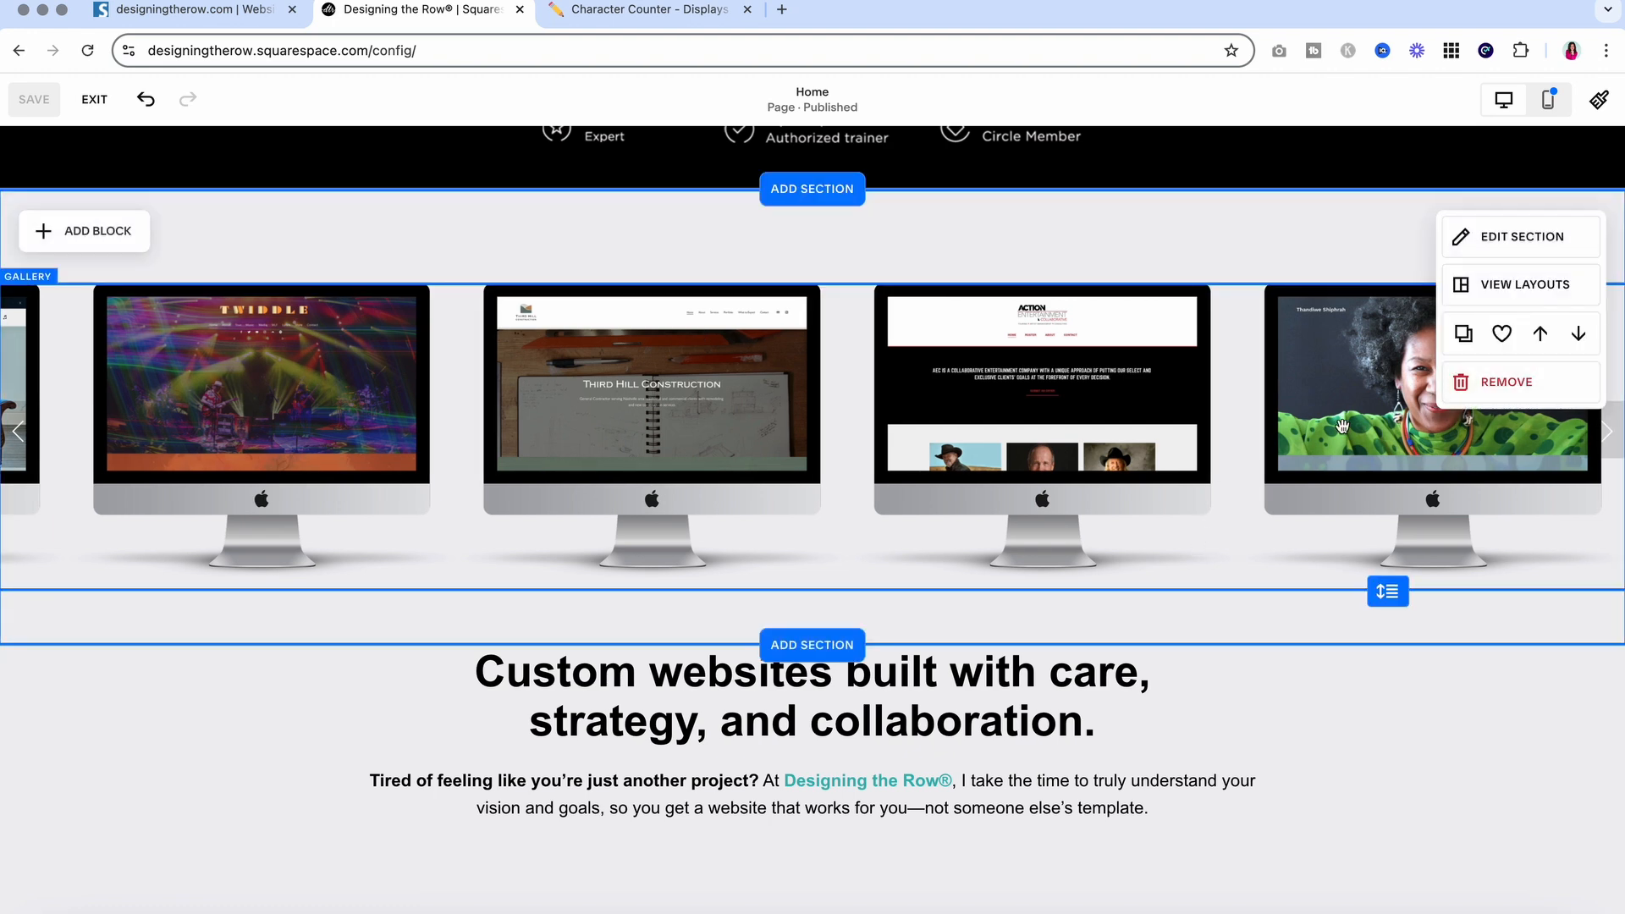
pyautogui.click(94, 99)
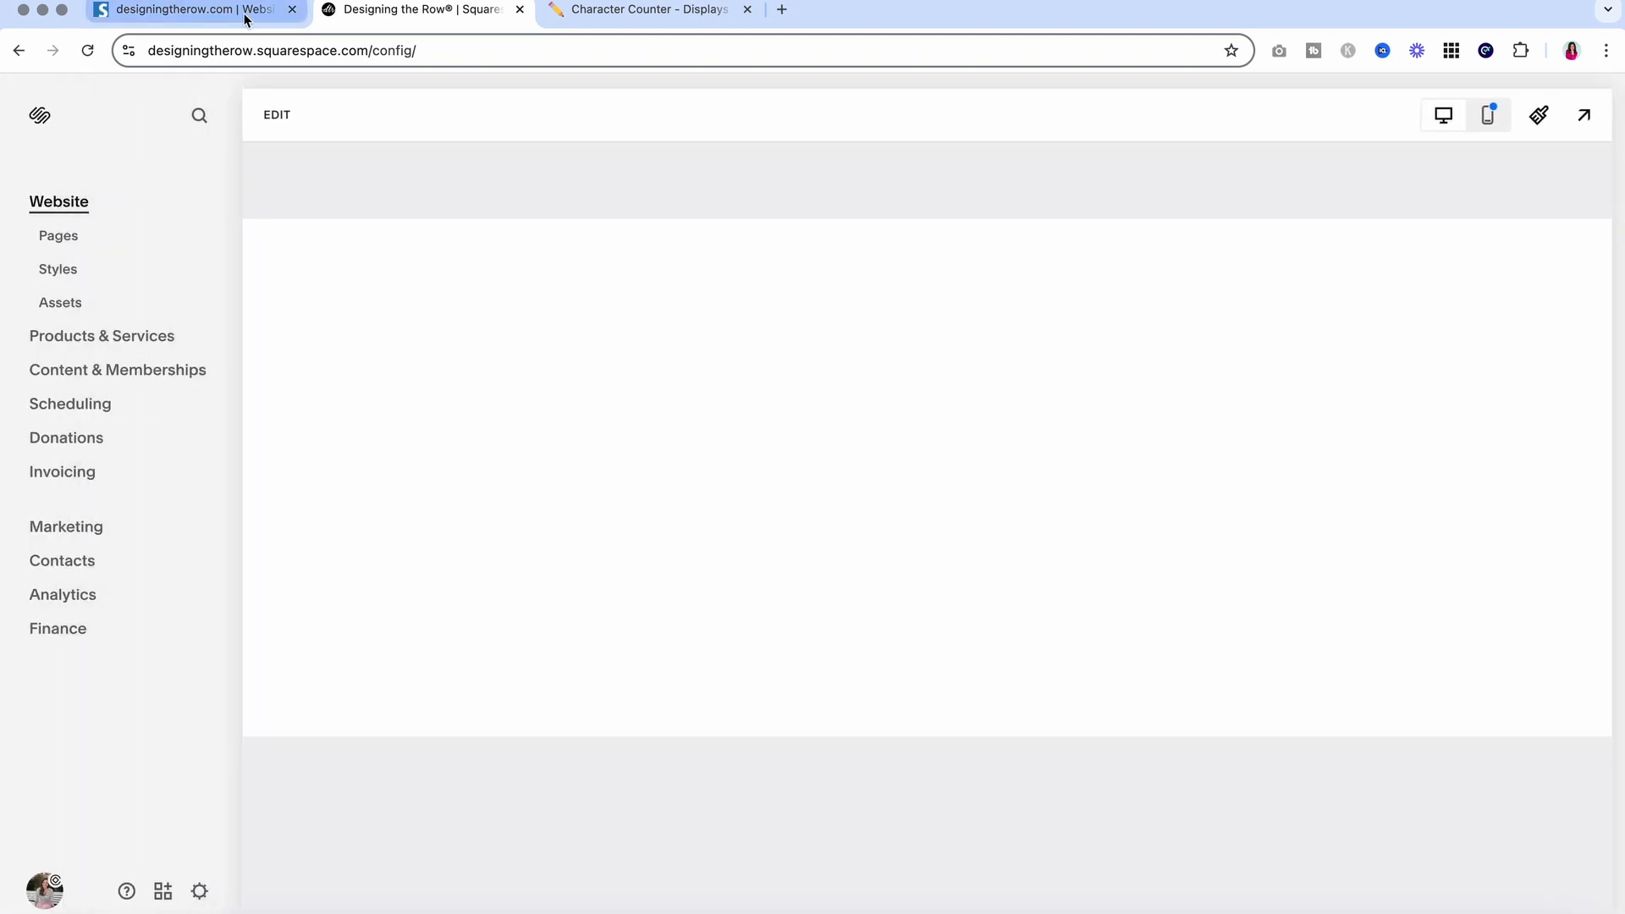
pyautogui.scroll(-5, 596, 466)
pyautogui.scroll(3, 597, 467)
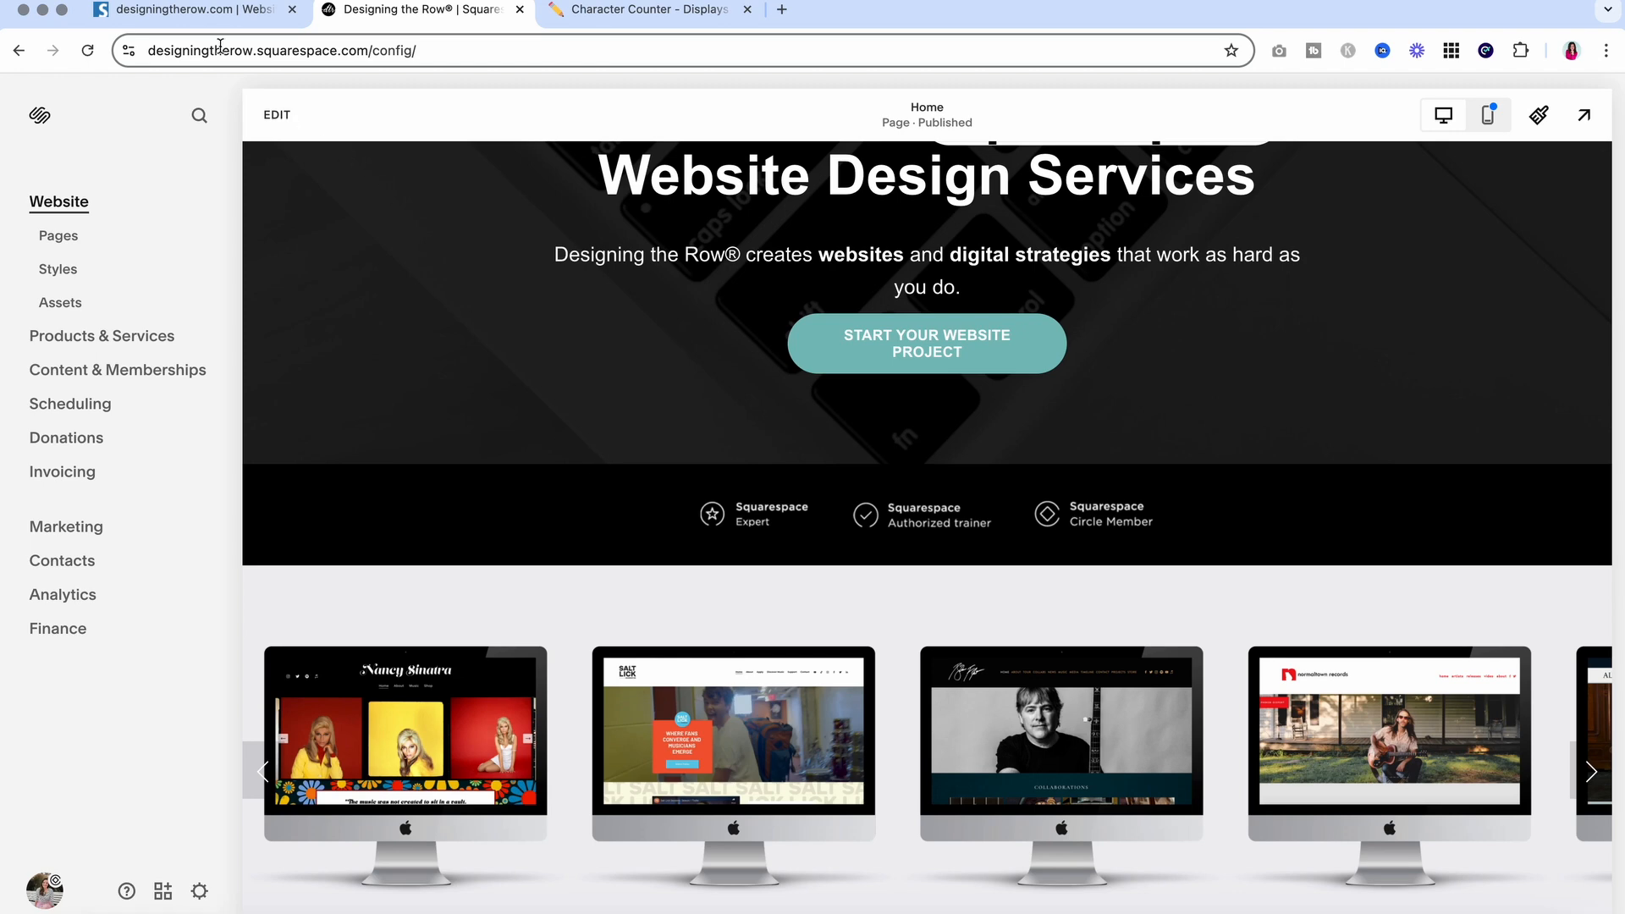
pyautogui.click(223, 16)
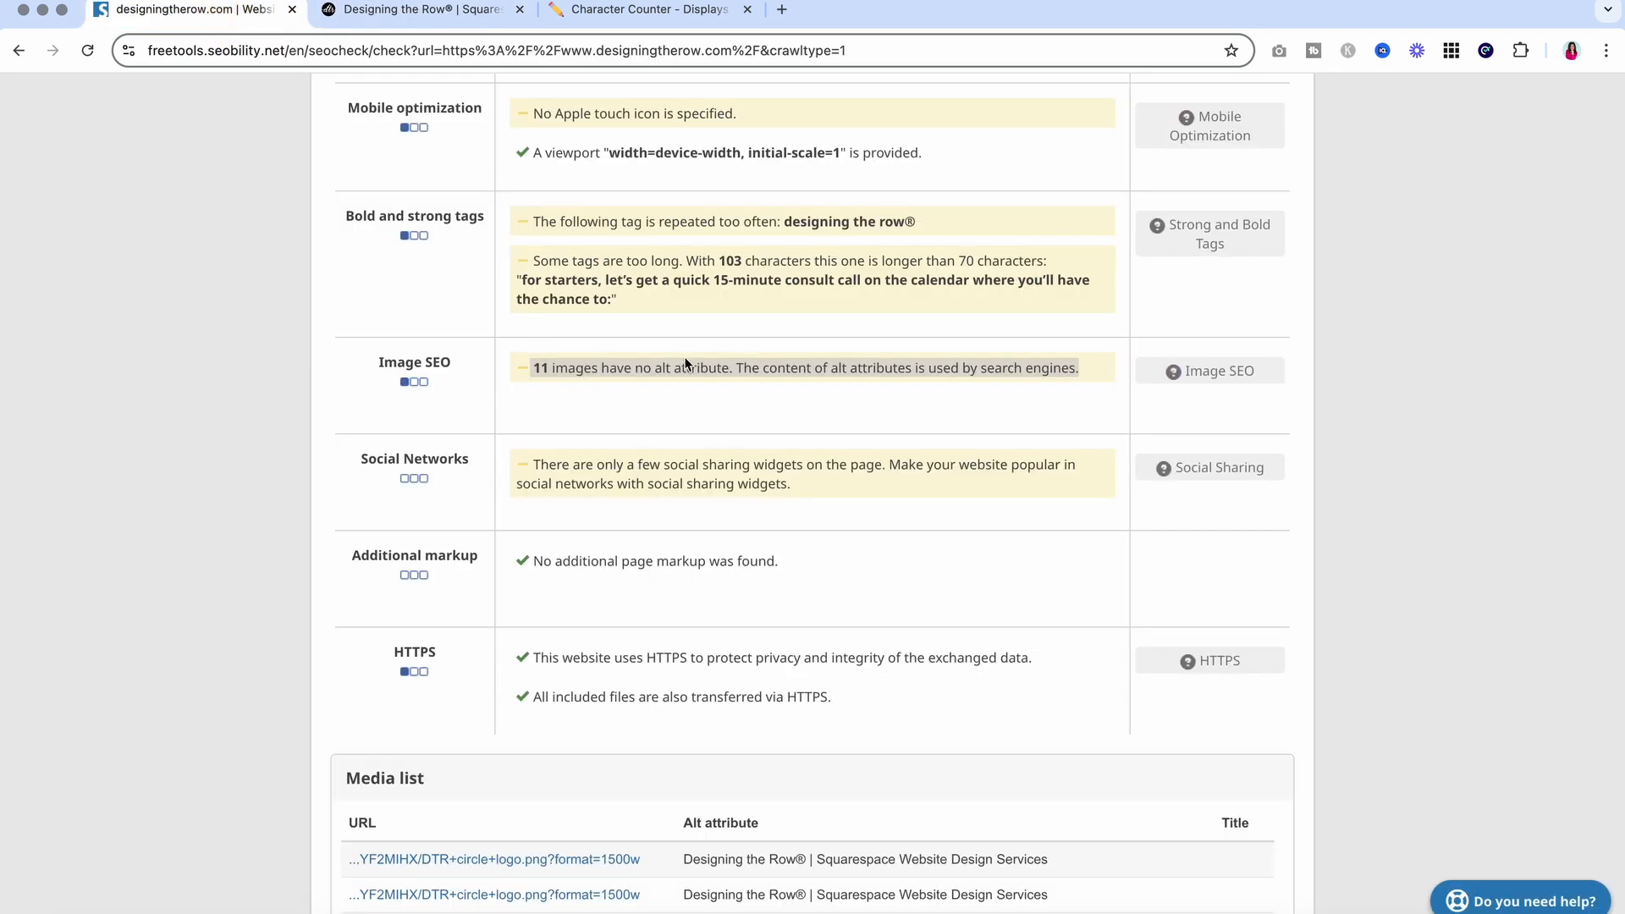
pyautogui.scroll(-2, 685, 364)
pyautogui.click(419, 10)
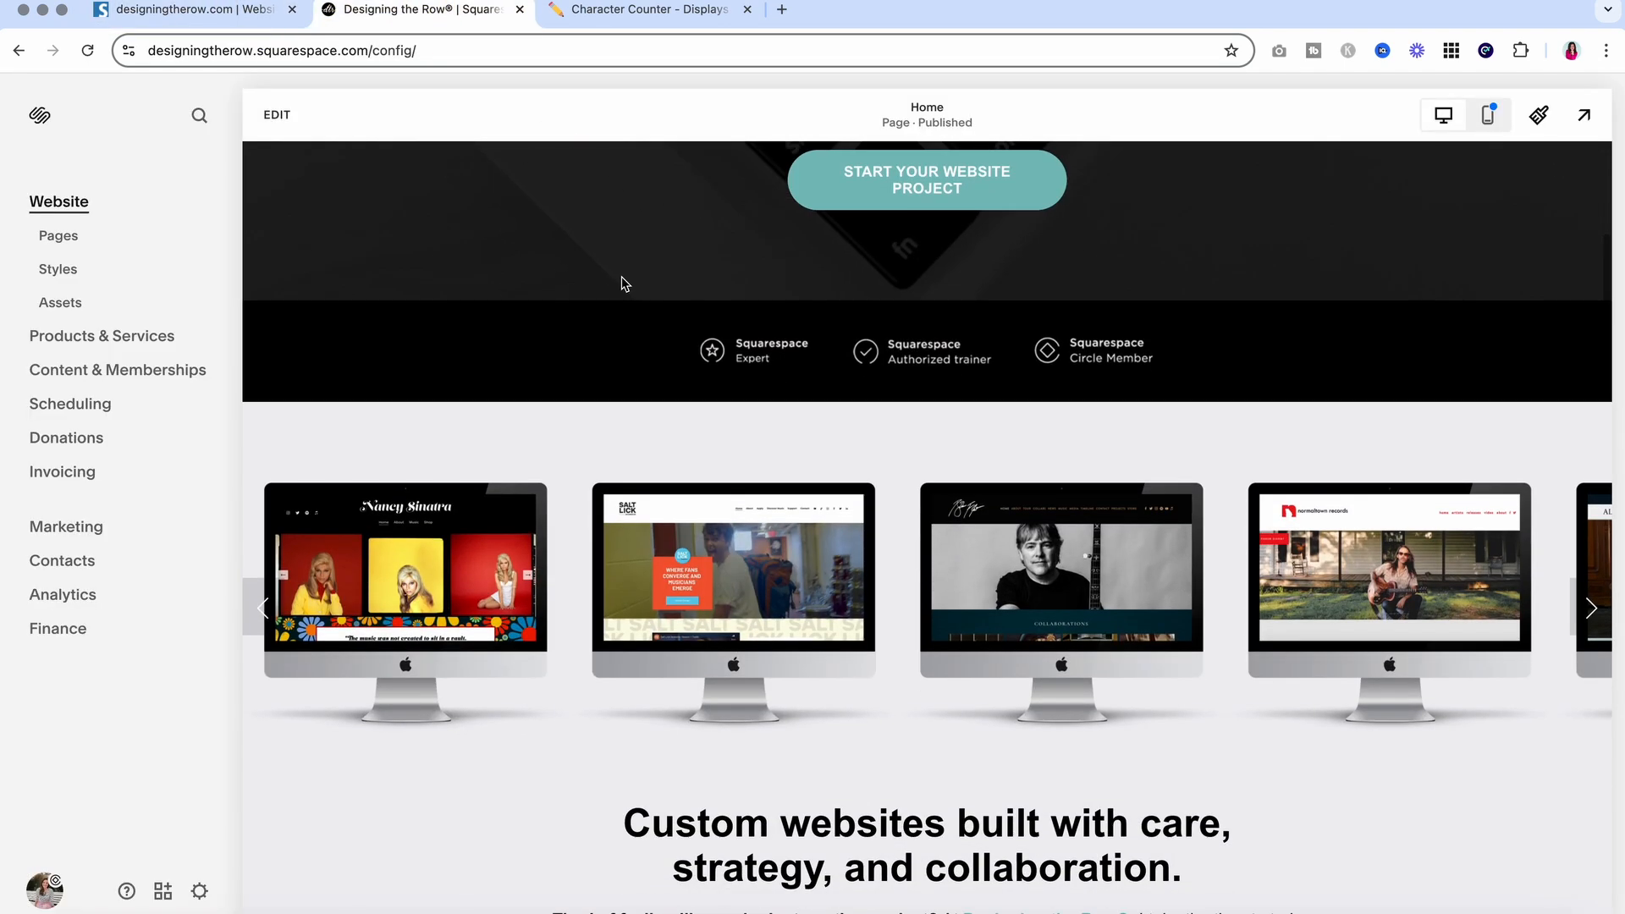
# Inspect the portfolio carousel's first image settings, cancel unchanged, then save and exit the editor
pyautogui.click(277, 114)
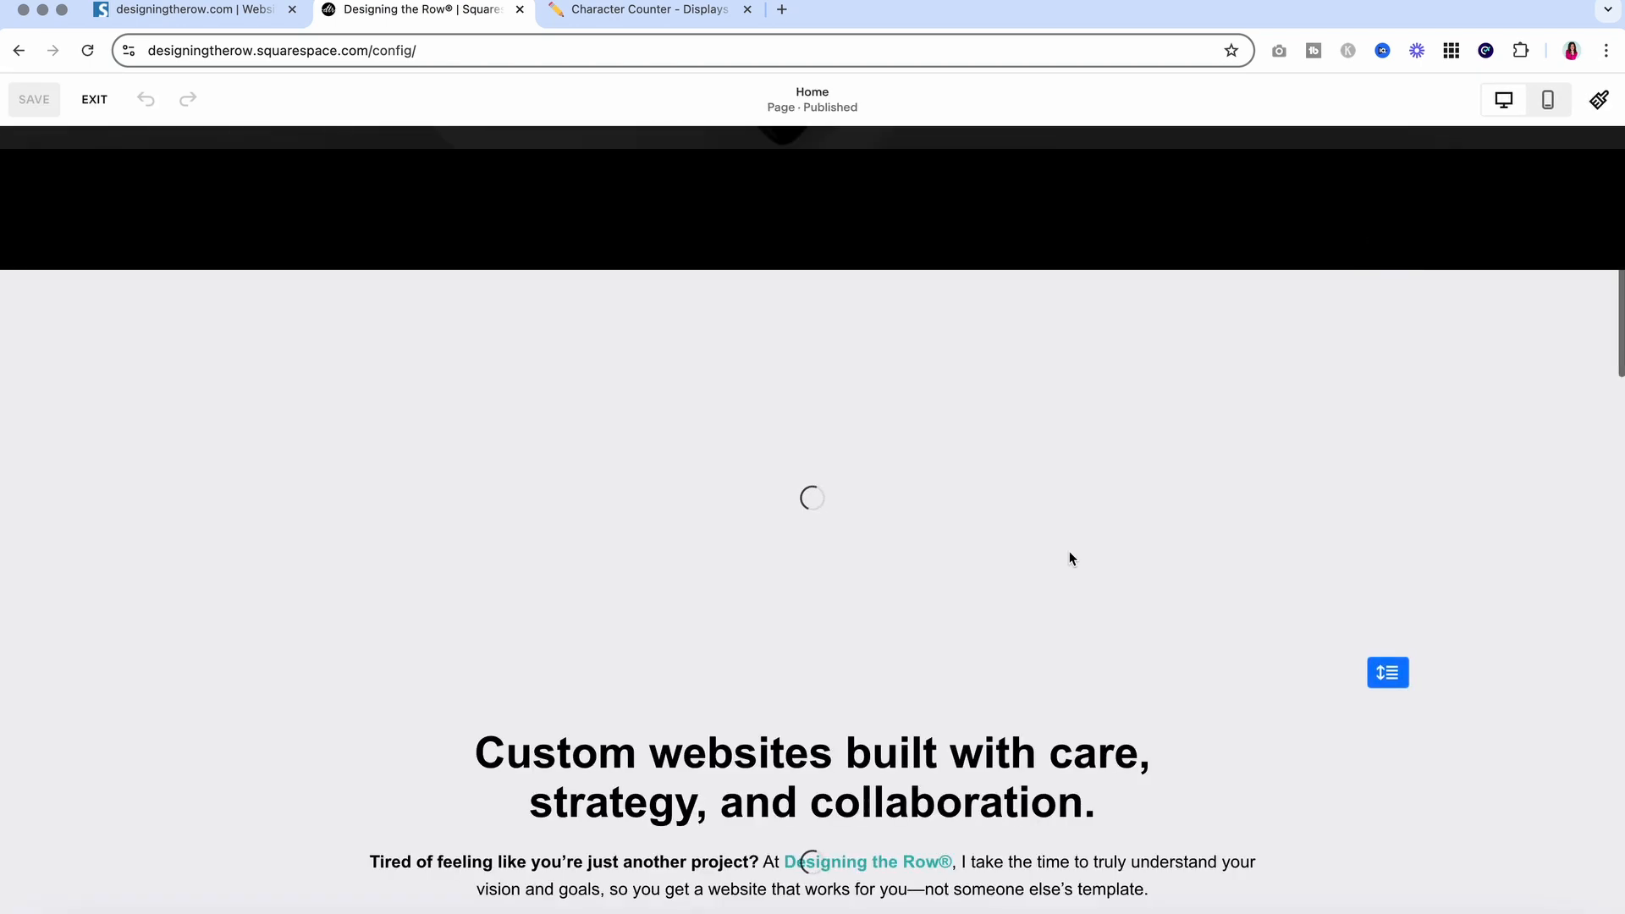
pyautogui.click(1089, 464)
pyautogui.click(1312, 419)
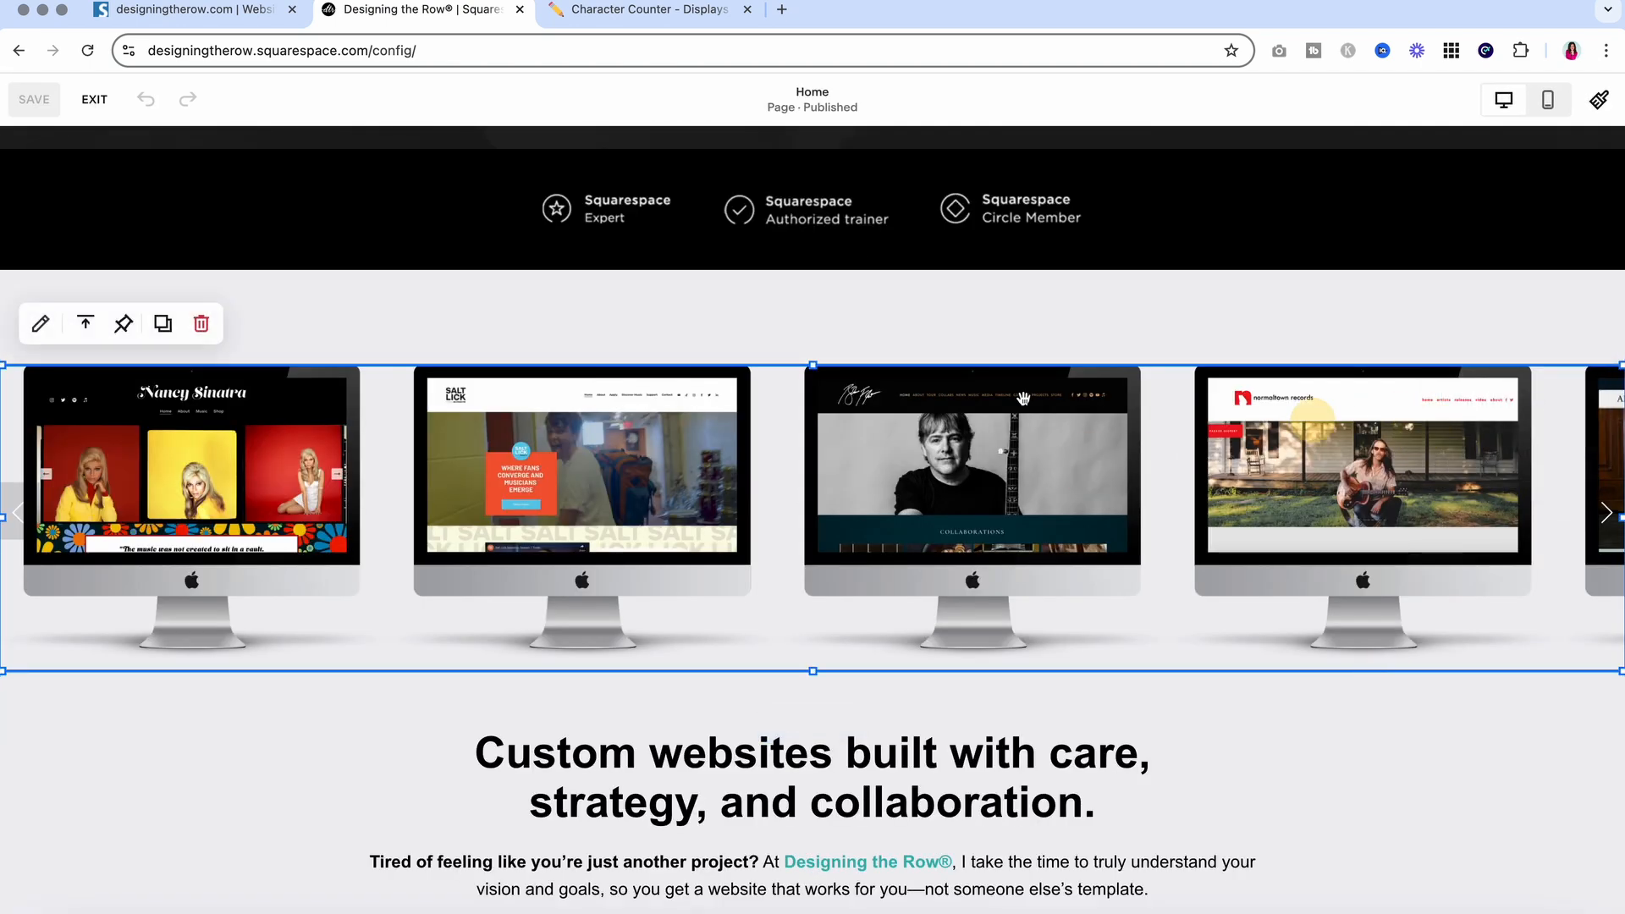
pyautogui.click(41, 323)
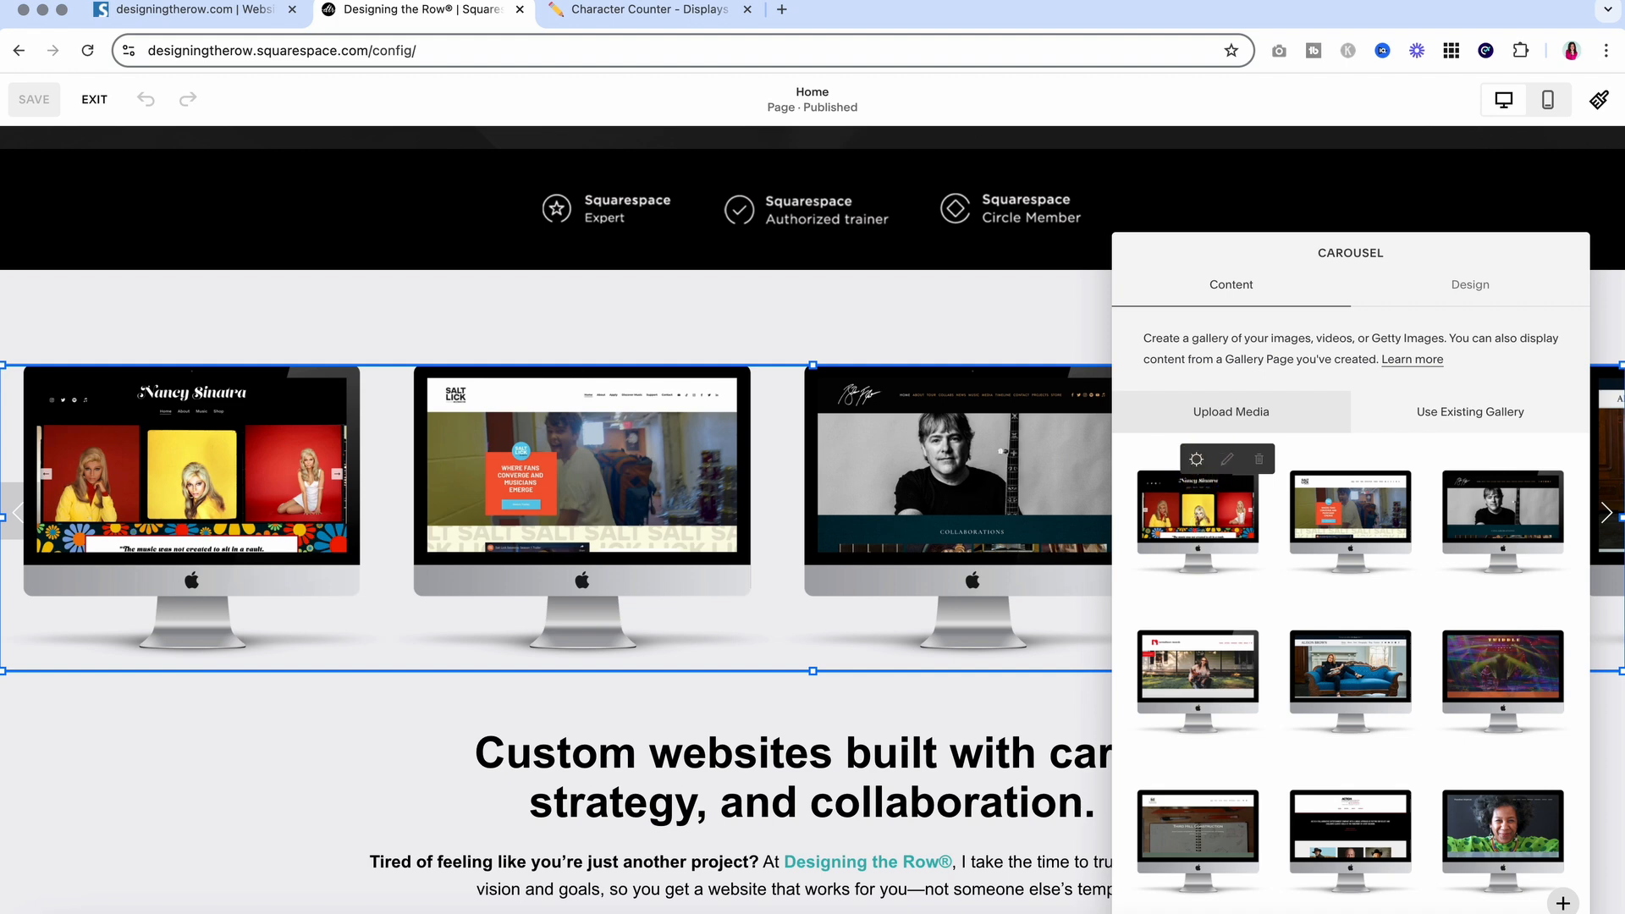
pyautogui.click(1196, 462)
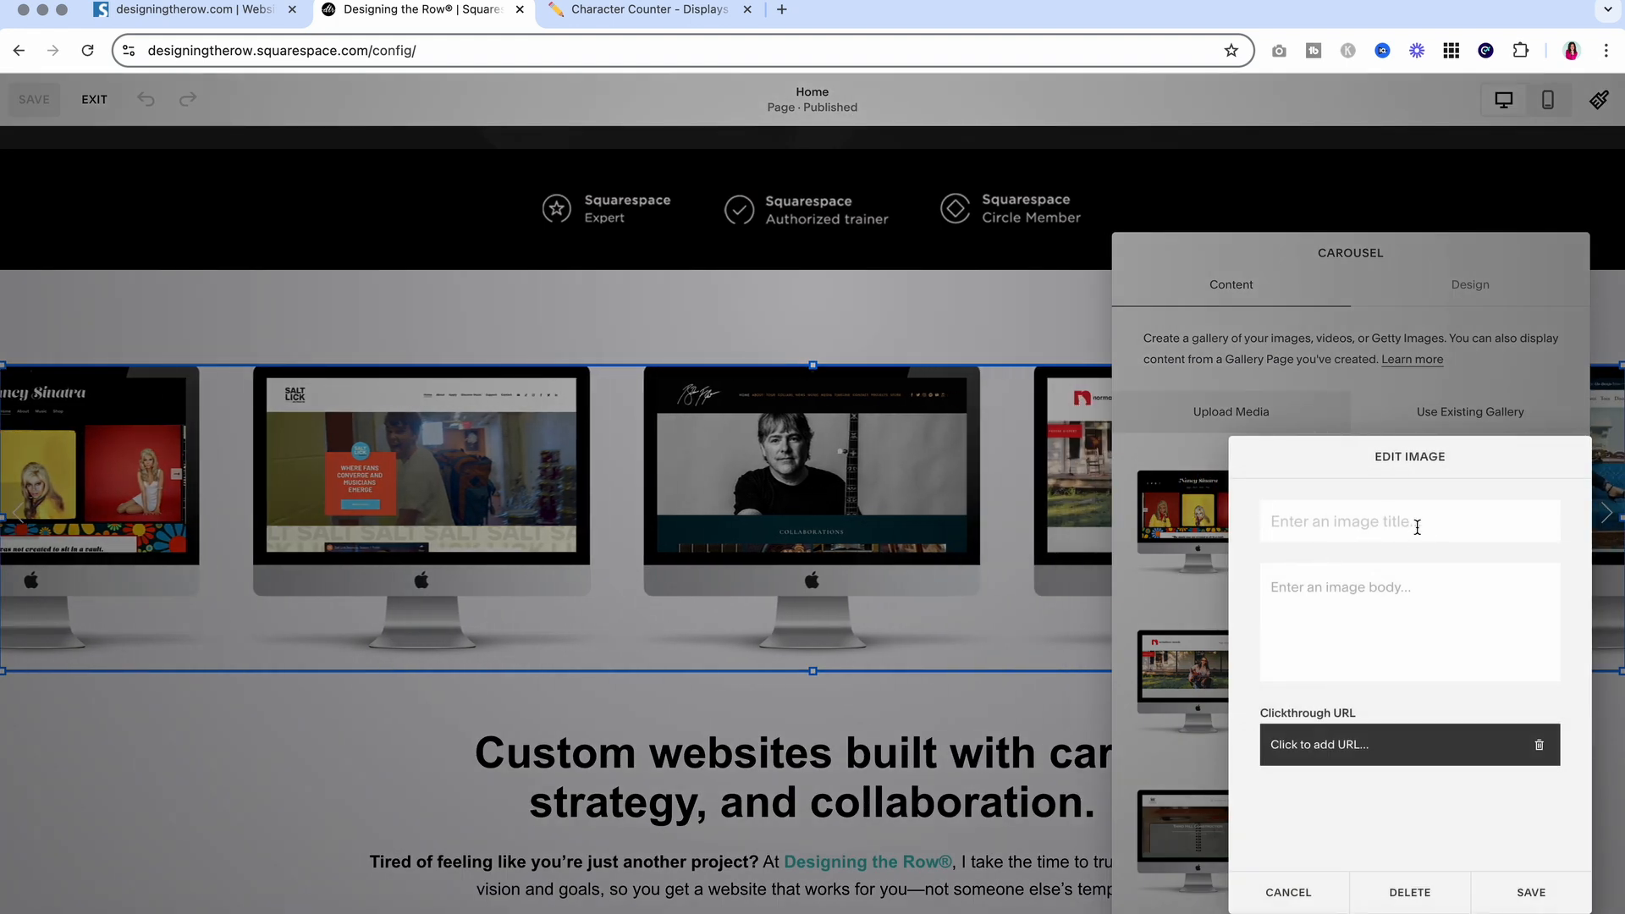
pyautogui.click(1285, 889)
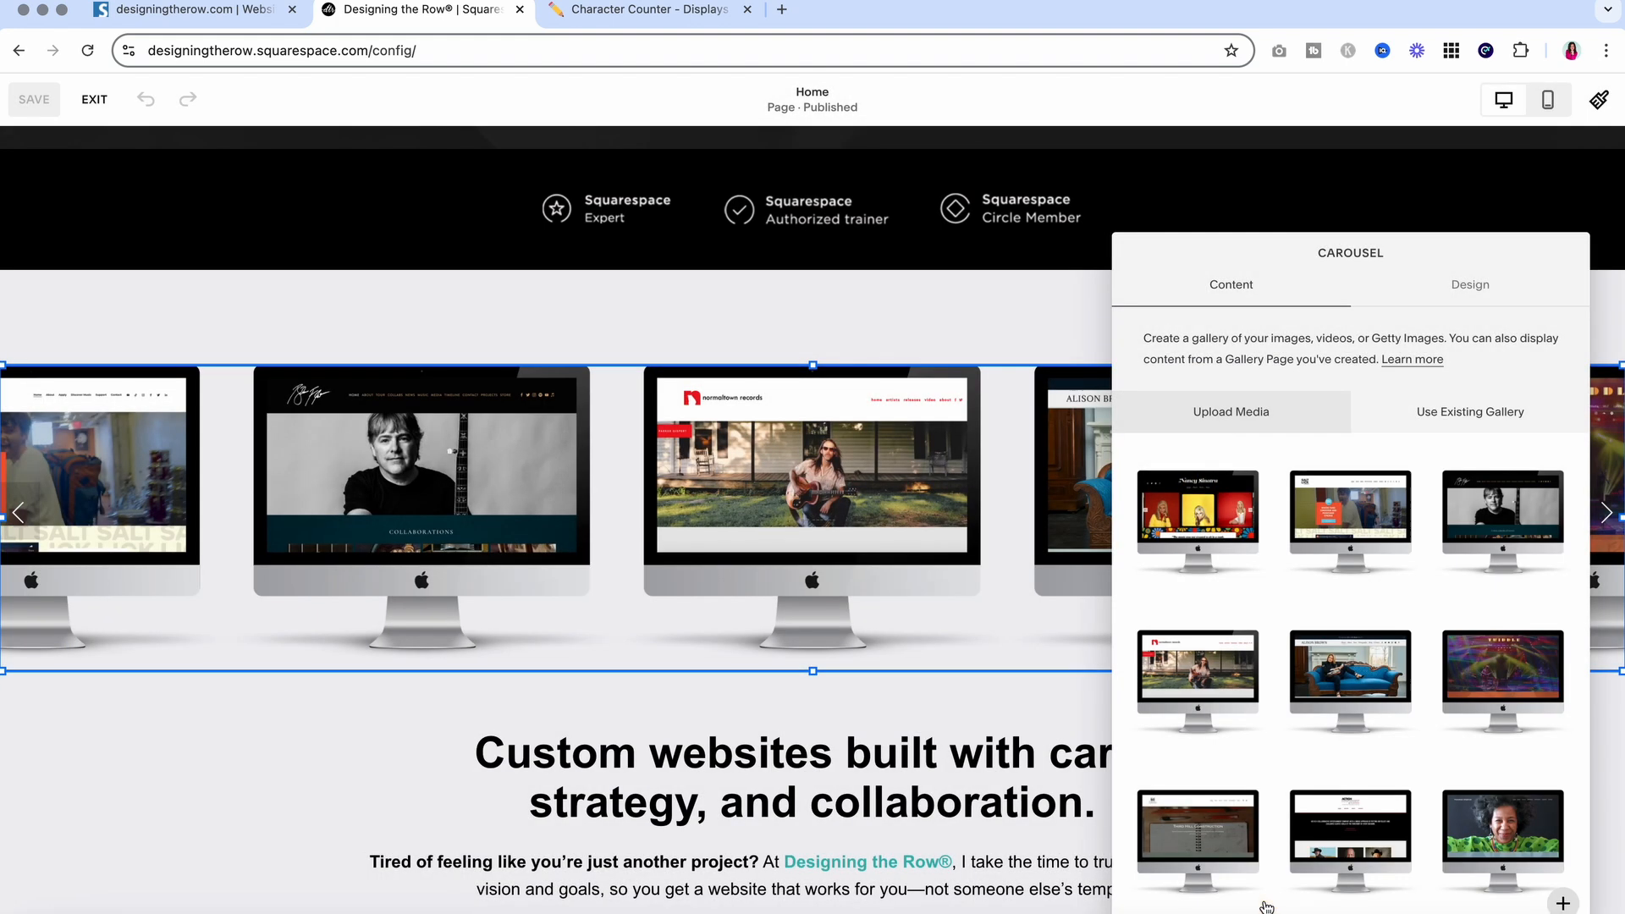
pyautogui.click(749, 321)
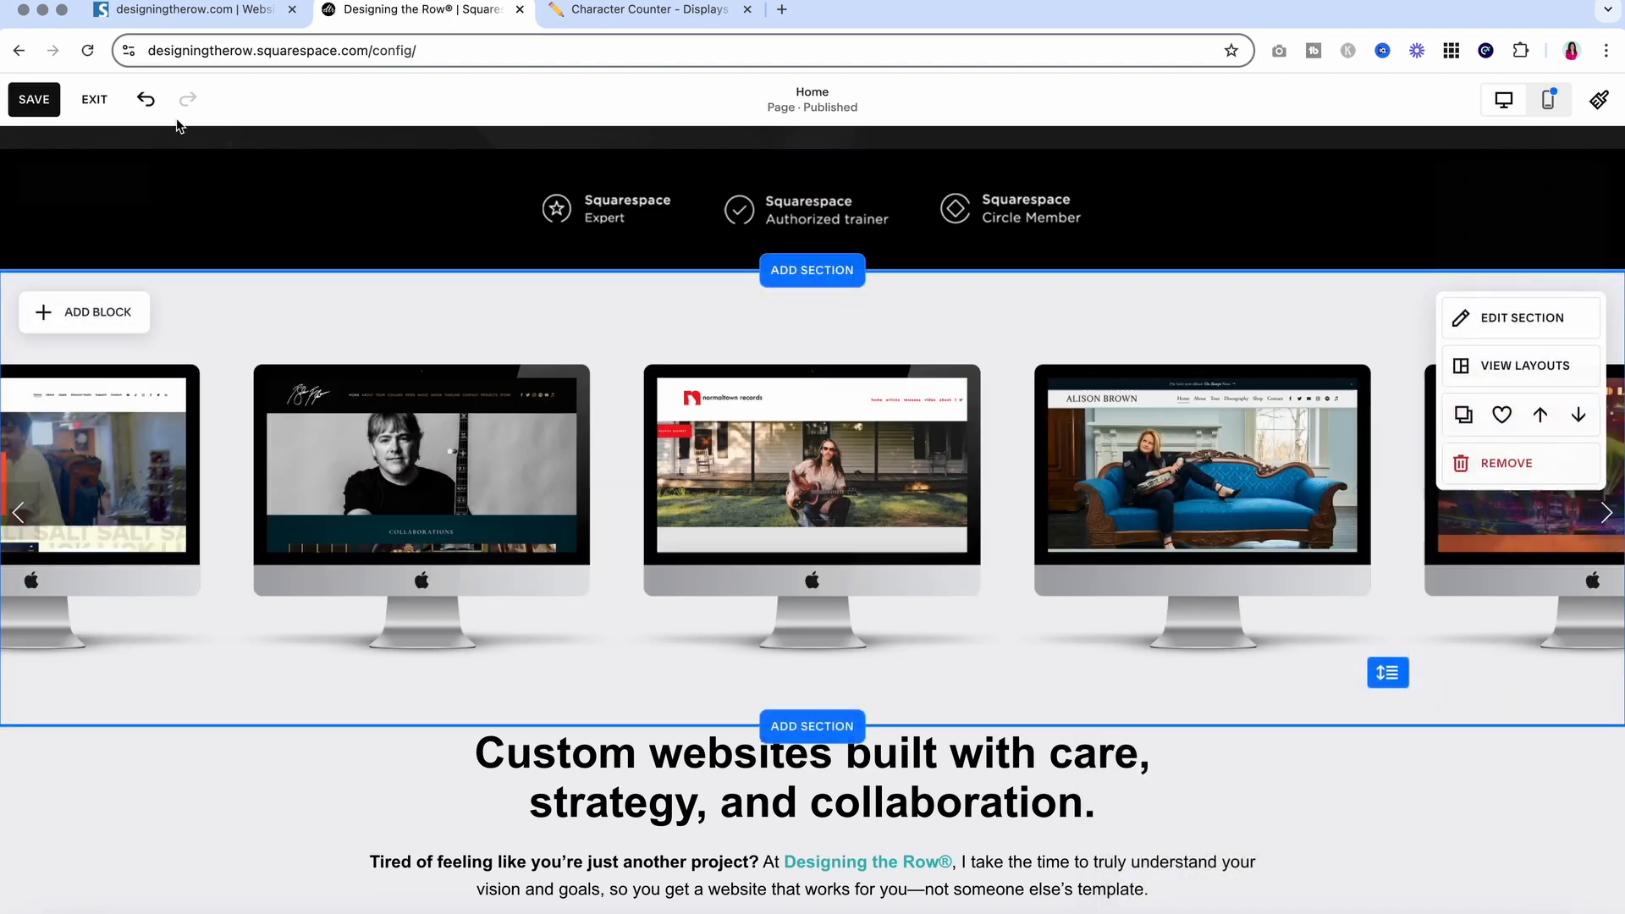
pyautogui.click(48, 102)
pyautogui.click(97, 100)
pyautogui.click(195, 9)
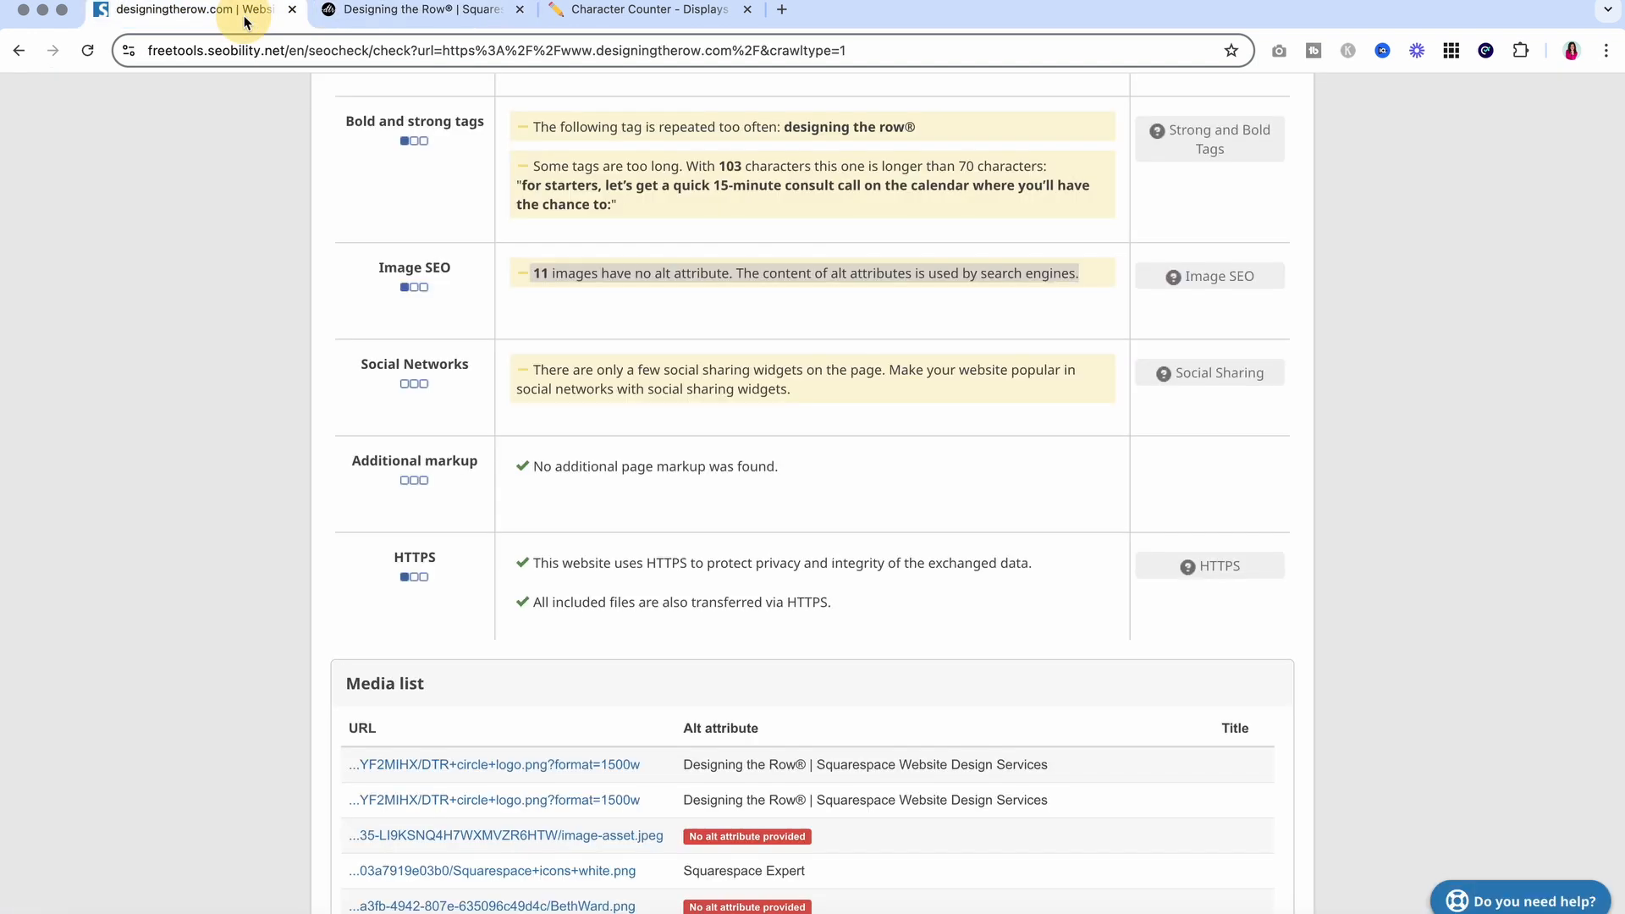
# Add alt text identifying the client to the top testimonial image
pyautogui.scroll(-1, 653, 511)
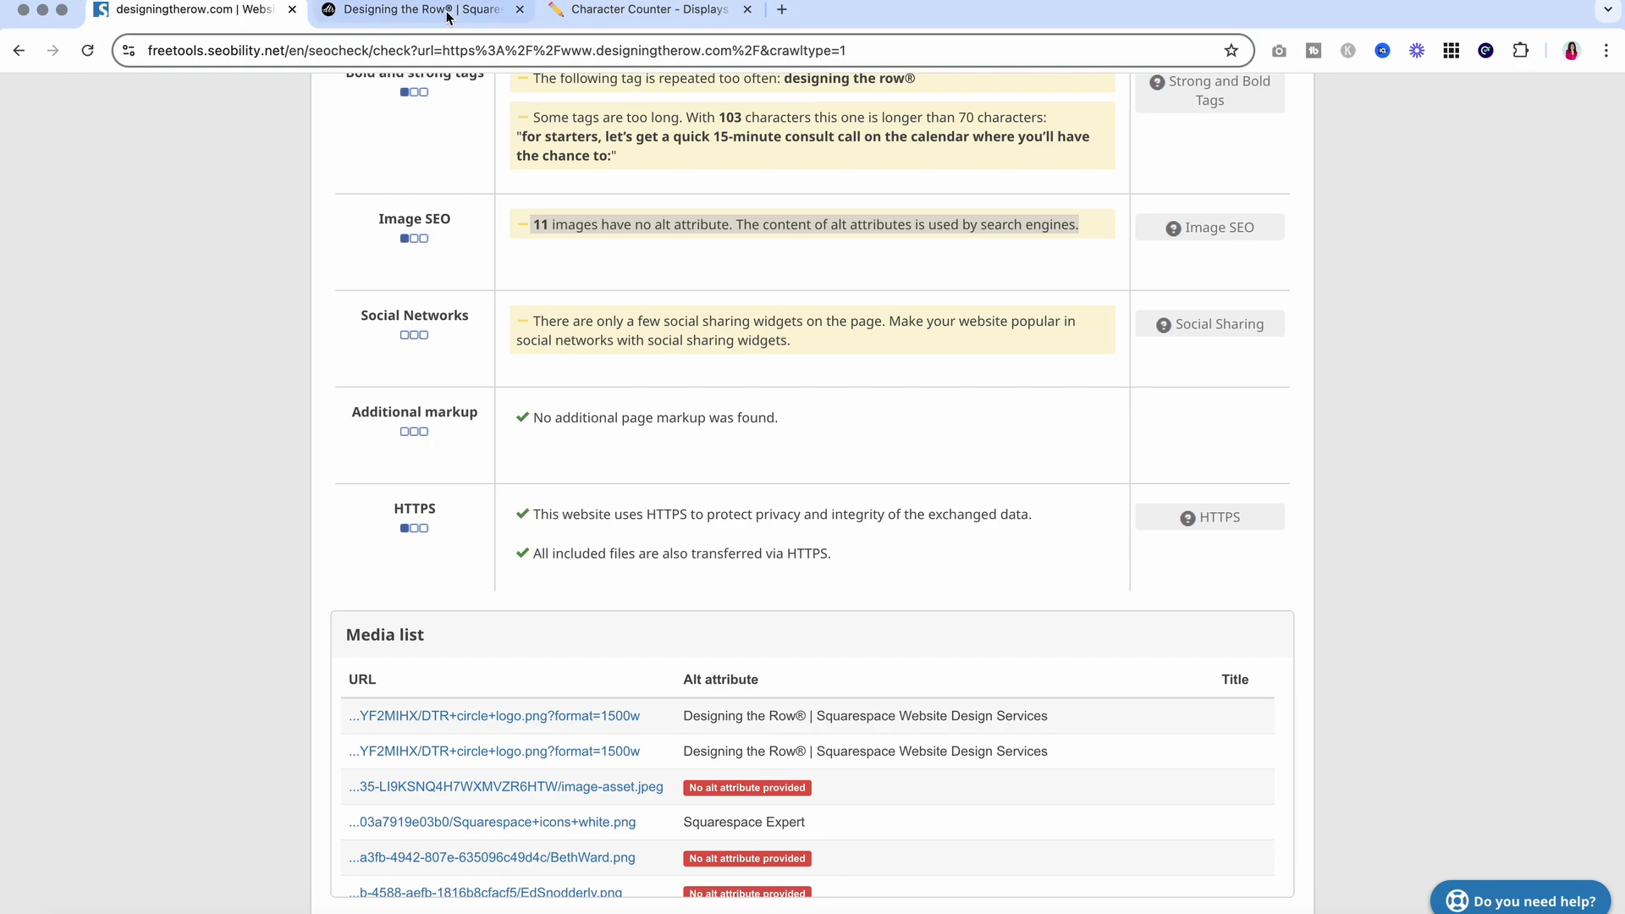
pyautogui.click(415, 10)
pyautogui.click(288, 114)
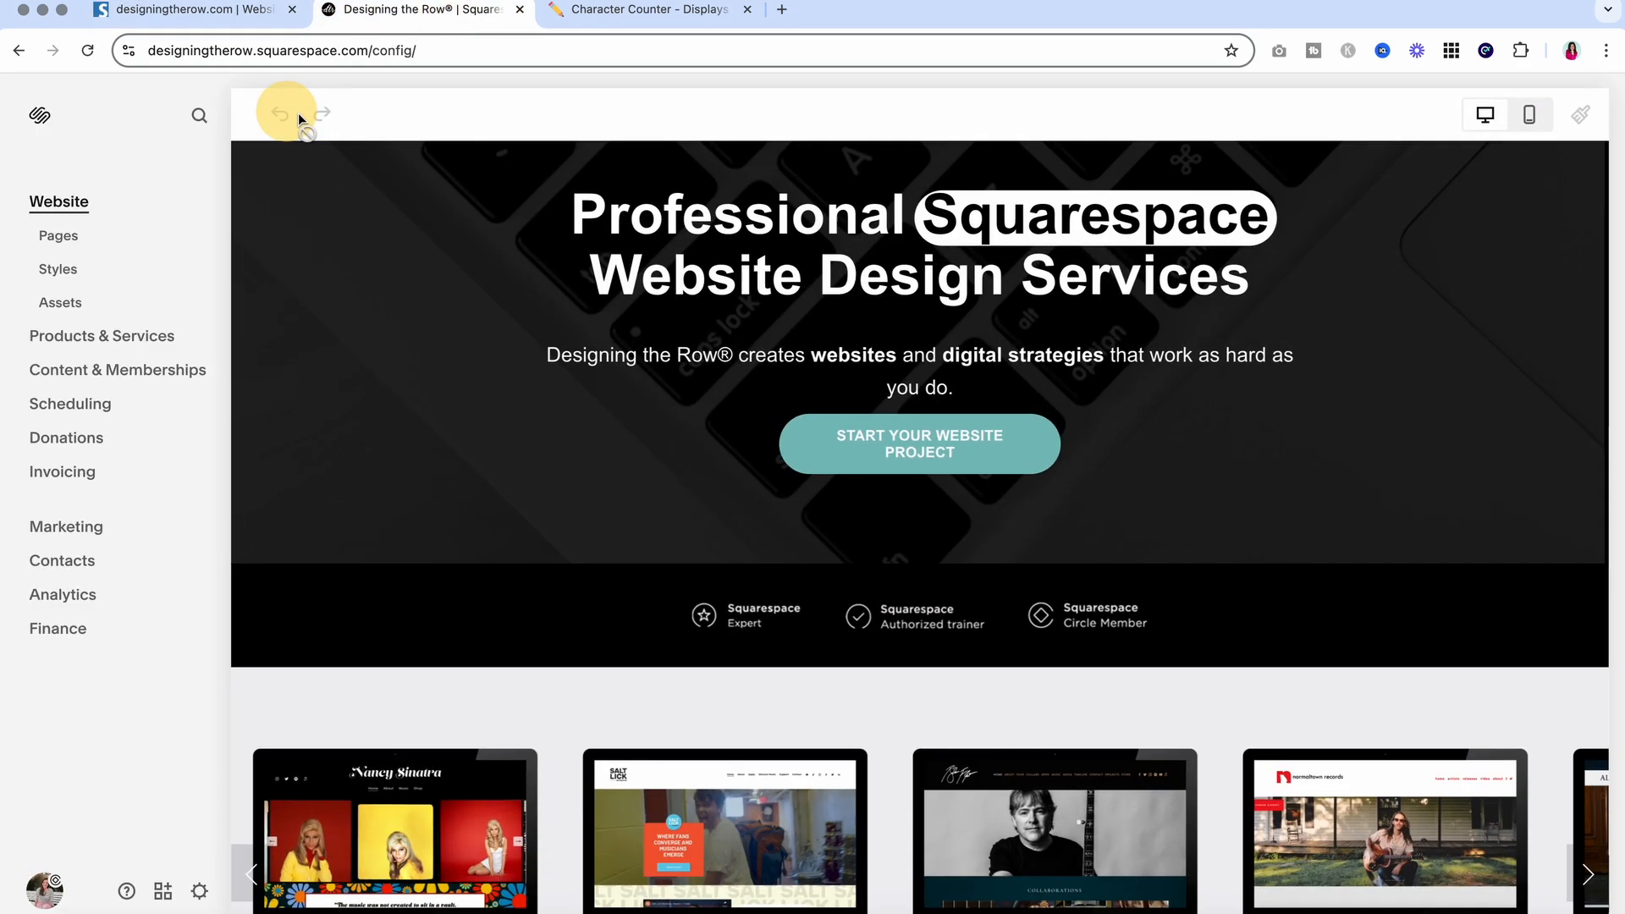
pyautogui.scroll(-15, 623, 282)
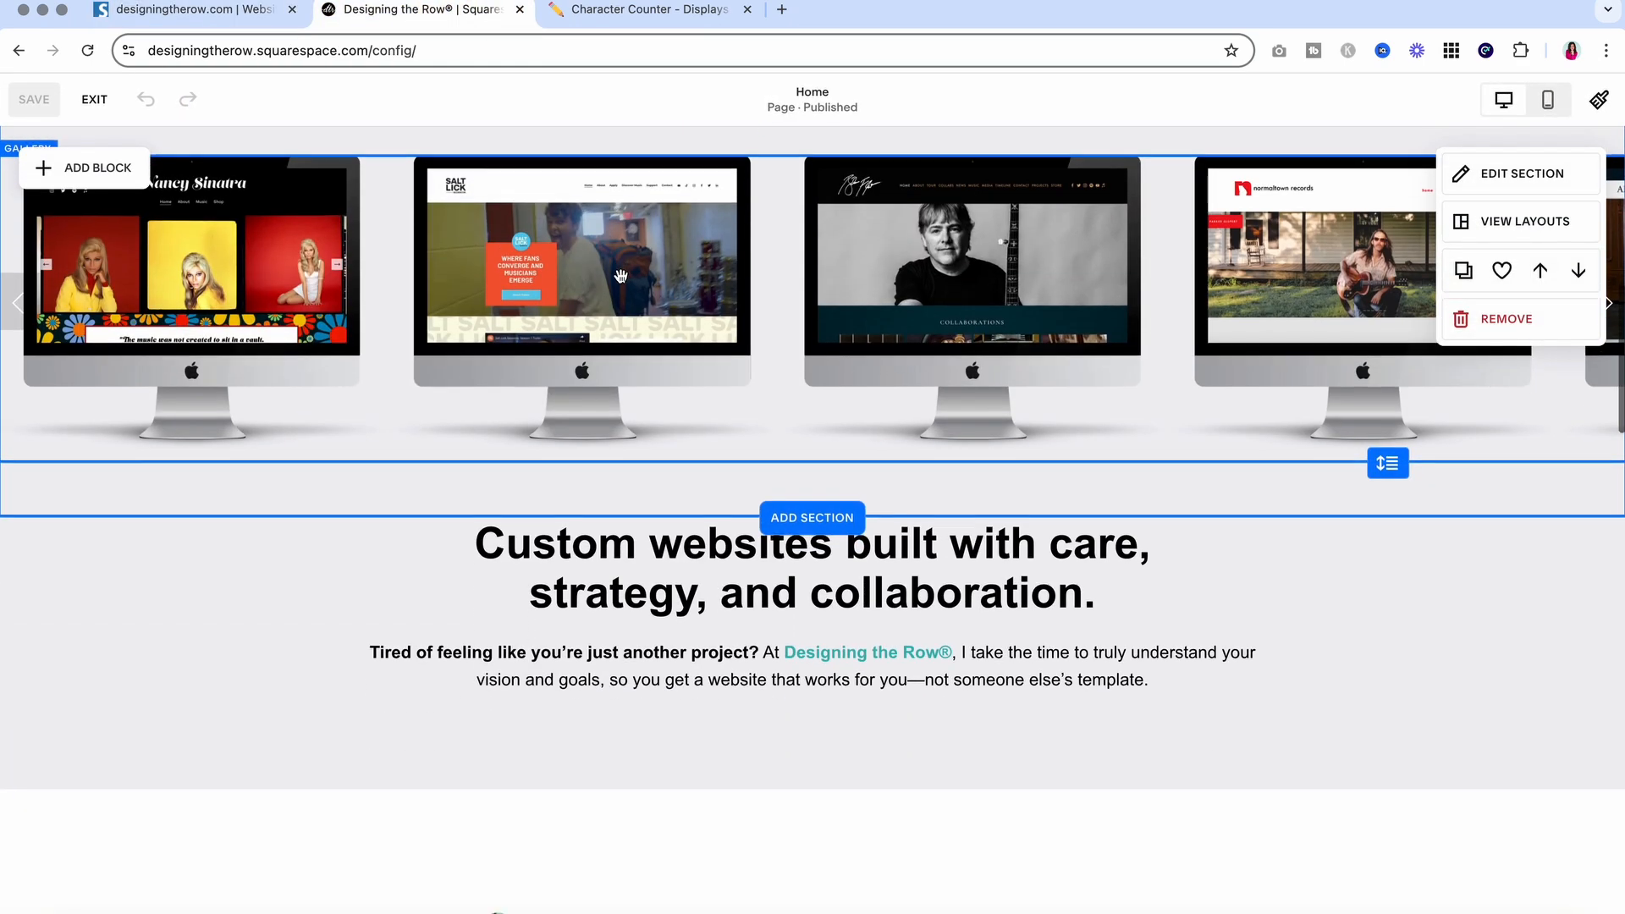
pyautogui.scroll(-2, 620, 276)
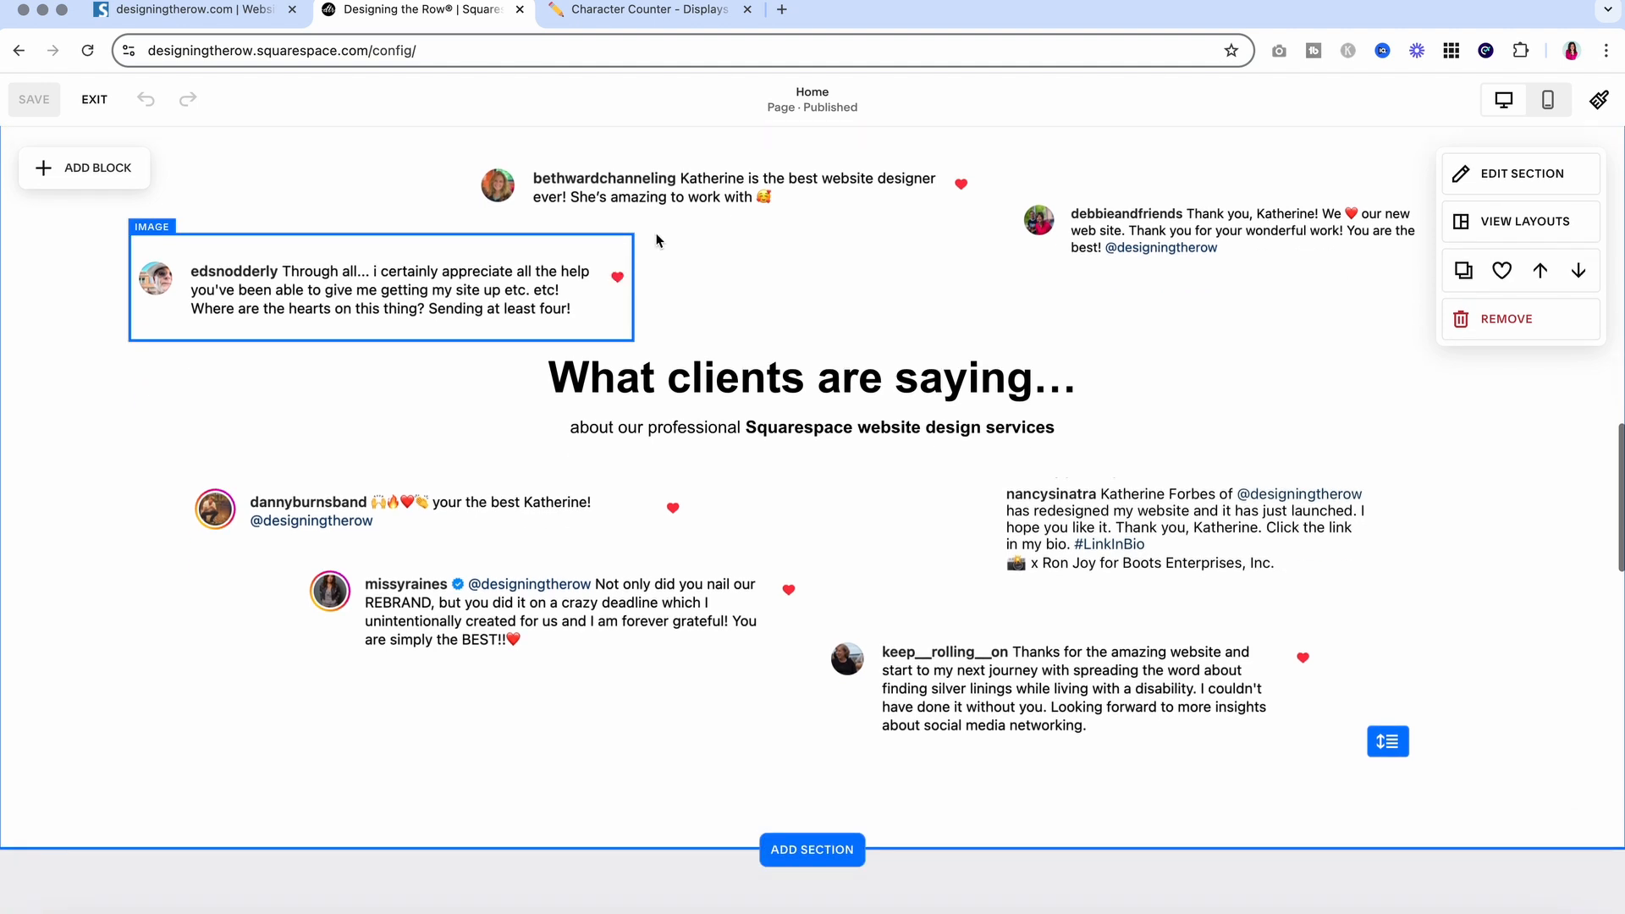
pyautogui.scroll(1, 729, 223)
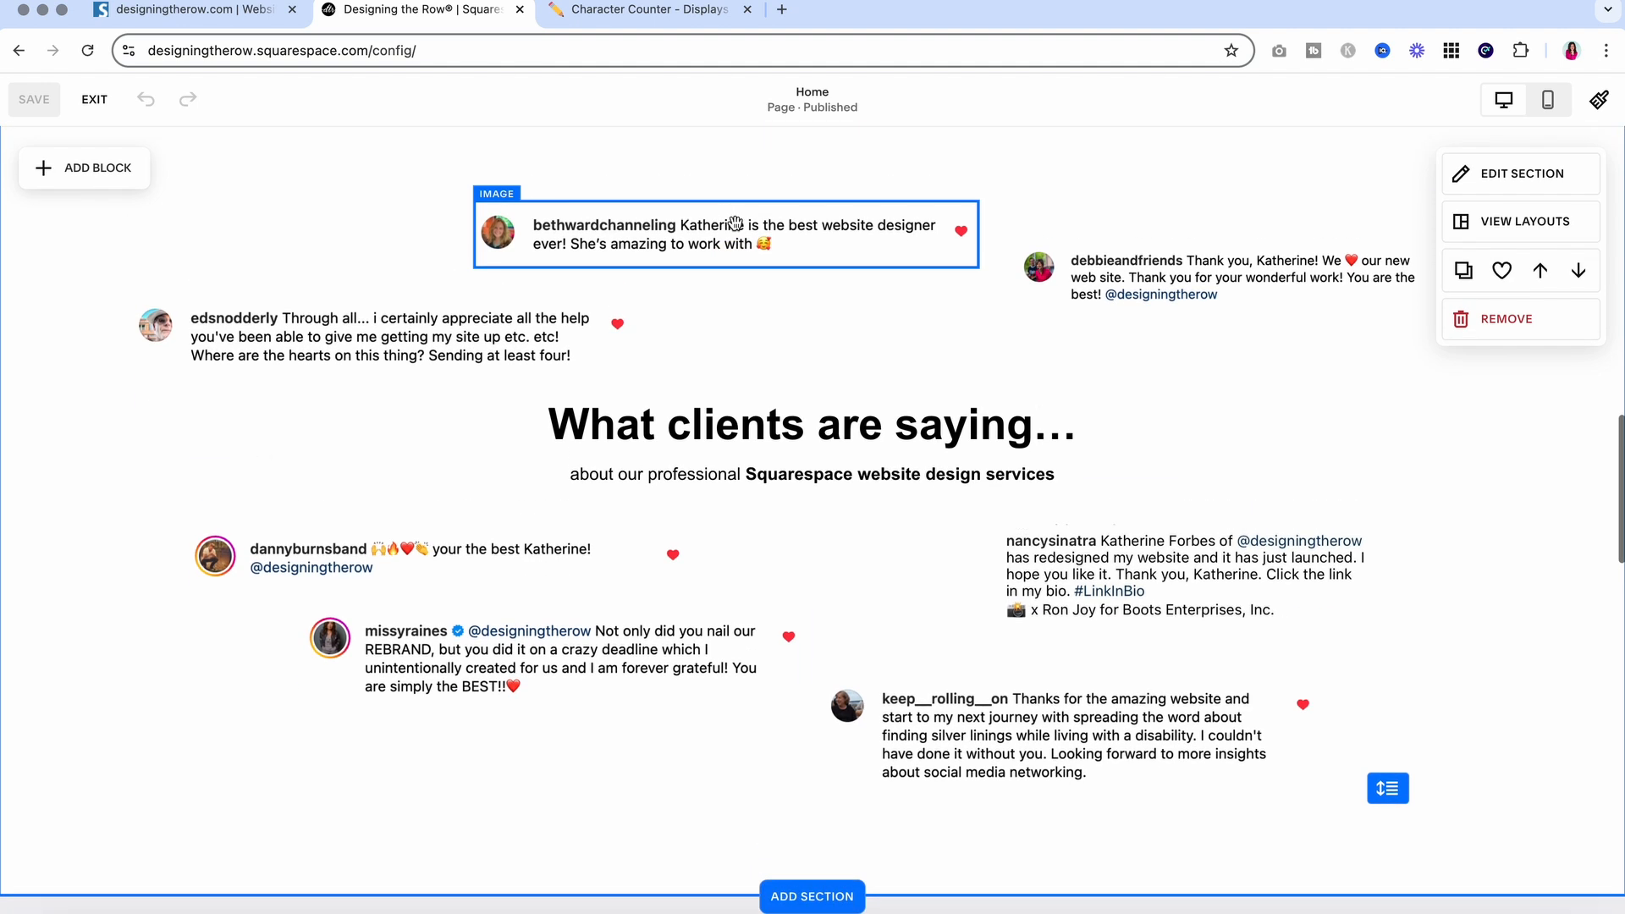
pyautogui.click(721, 225)
pyautogui.click(491, 176)
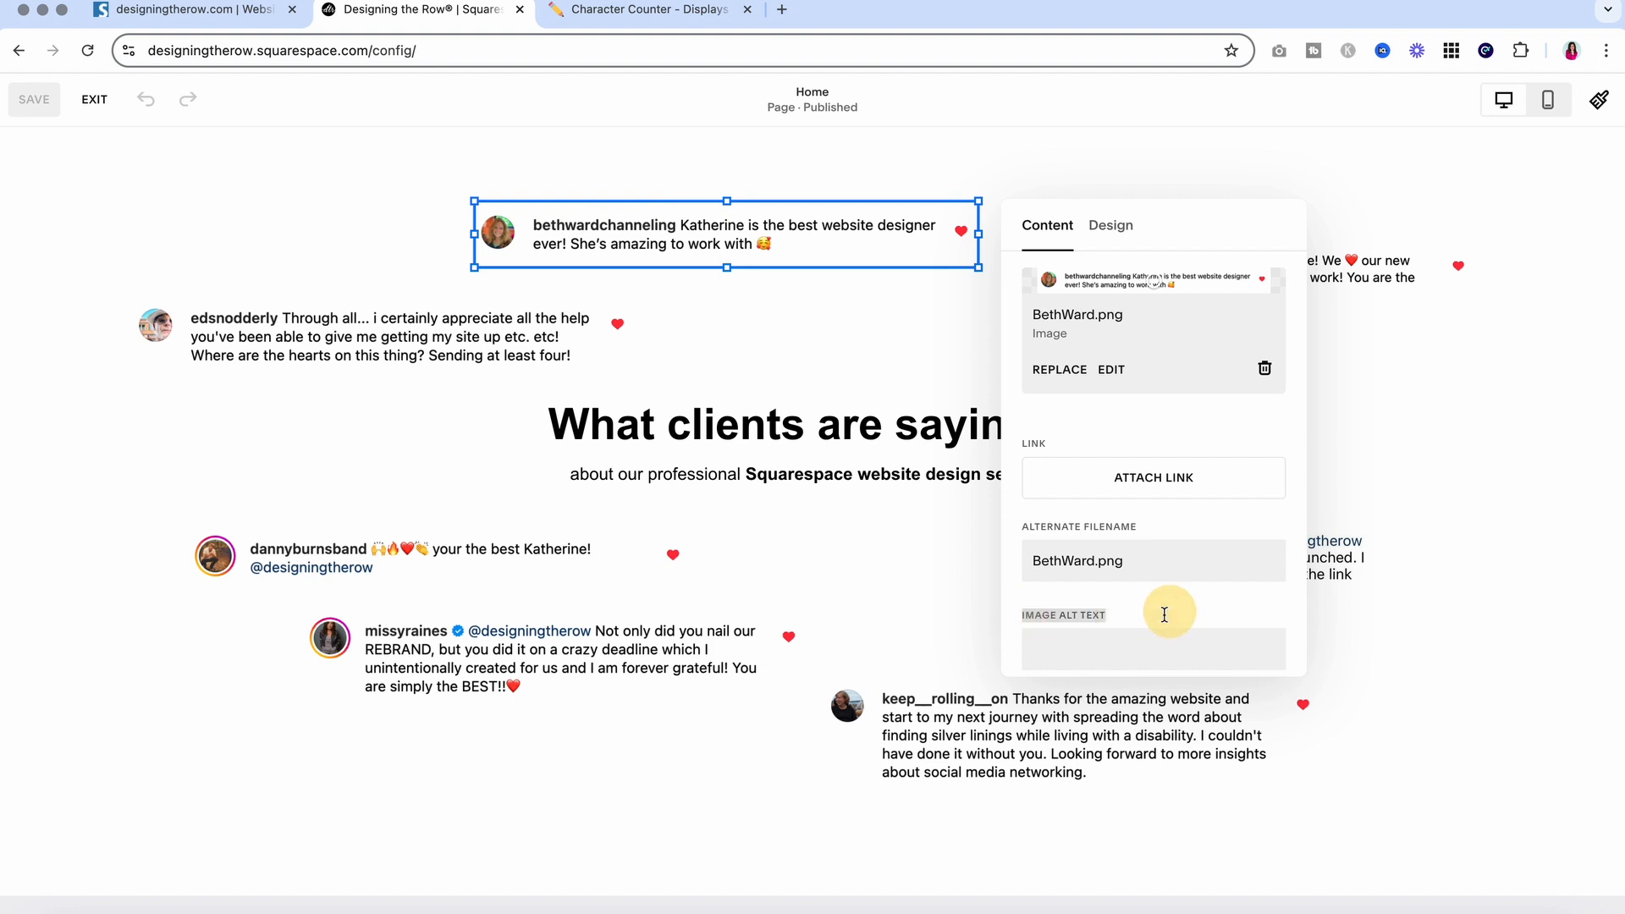
pyautogui.click(1119, 648)
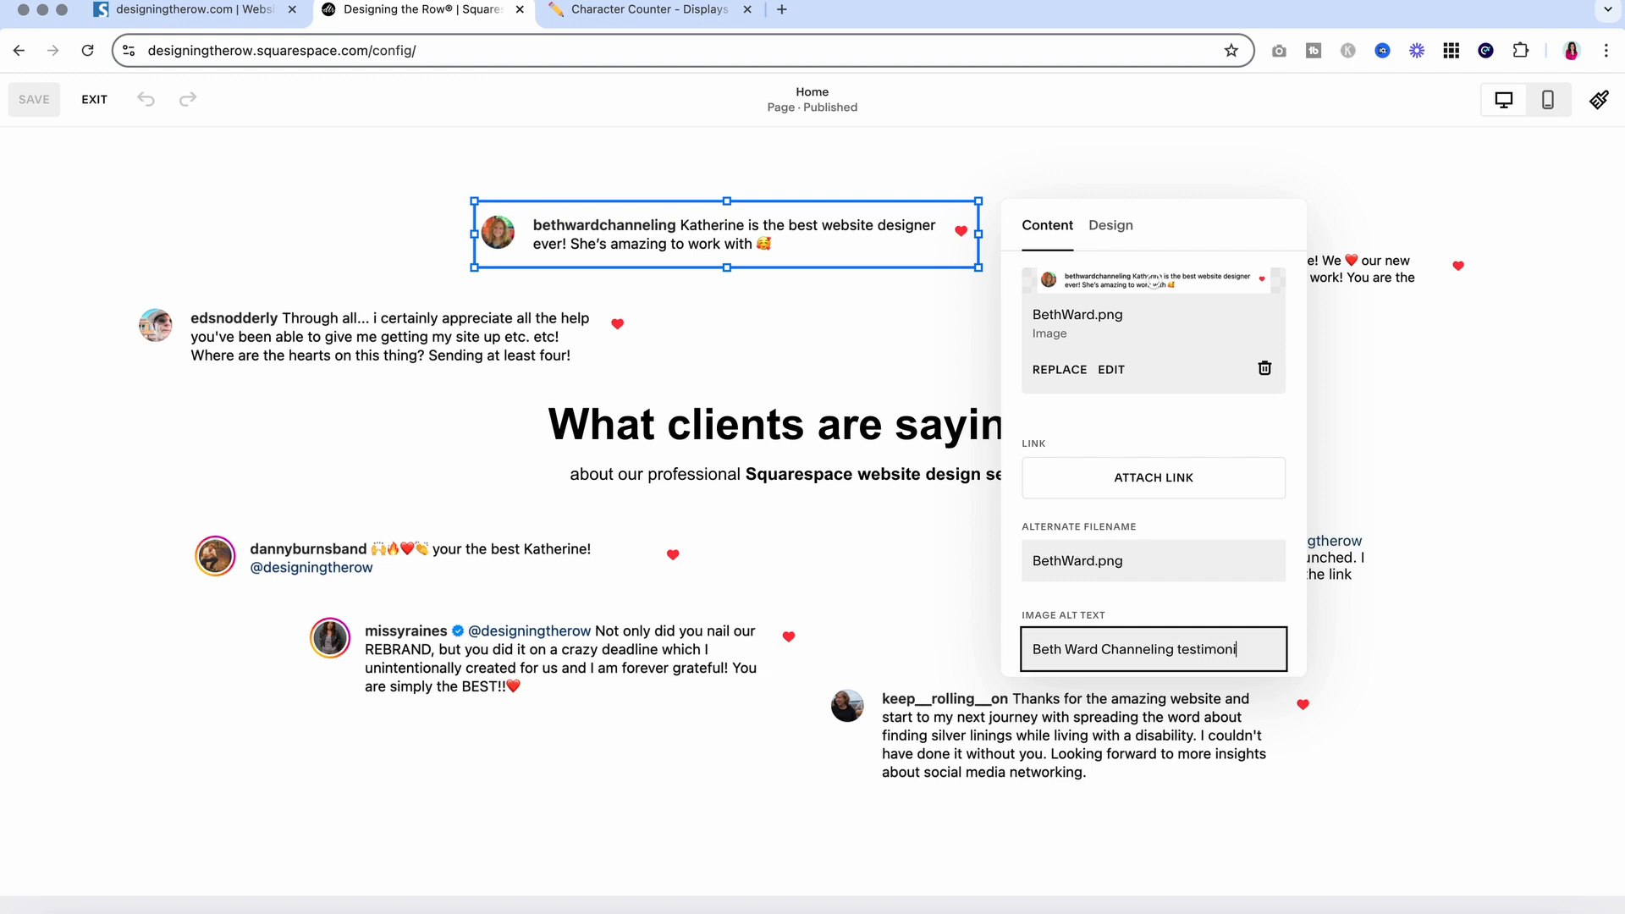
pyautogui.click(1449, 694)
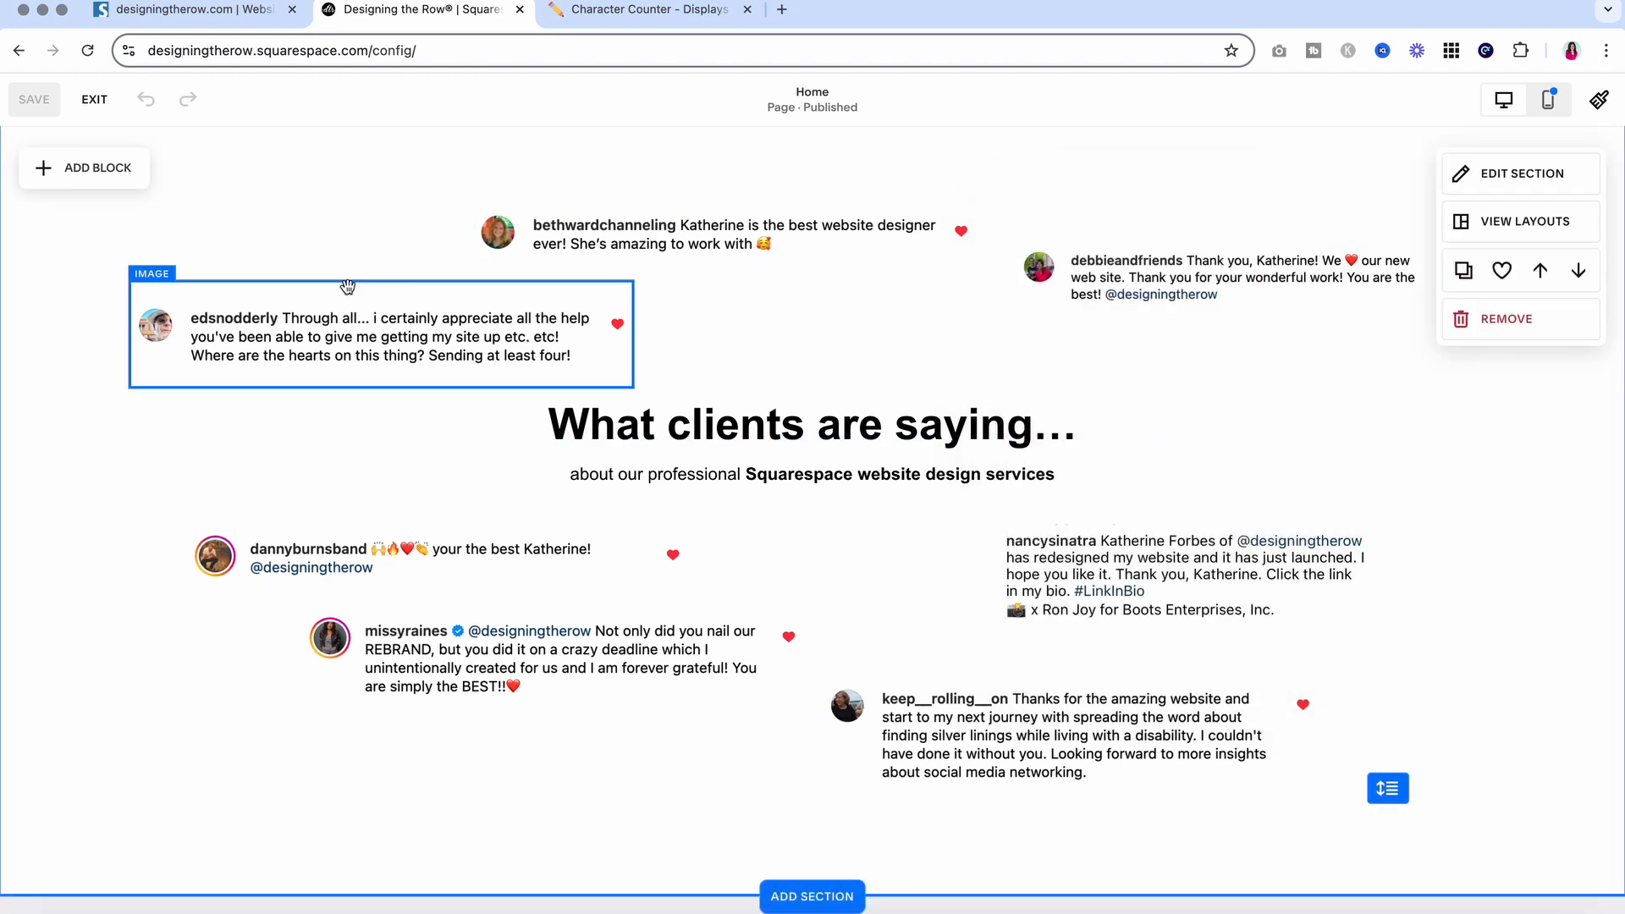
# Give the left testimonial image alt text naming its client
pyautogui.click(233, 292)
pyautogui.click(149, 240)
pyautogui.scroll(-2, 799, 541)
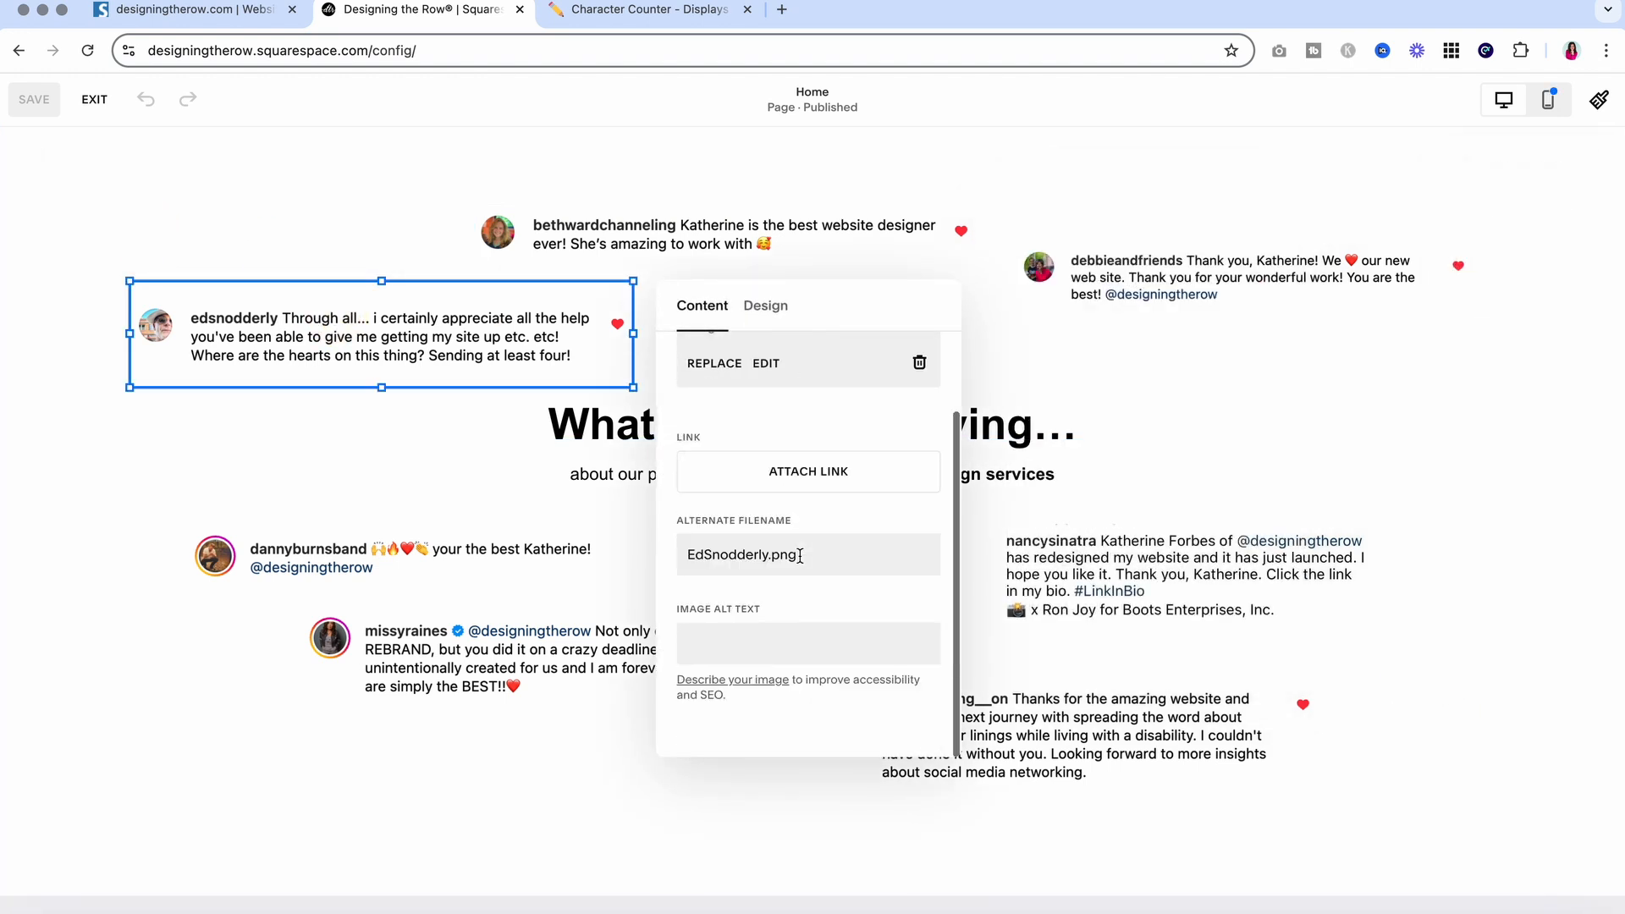
pyautogui.click(763, 646)
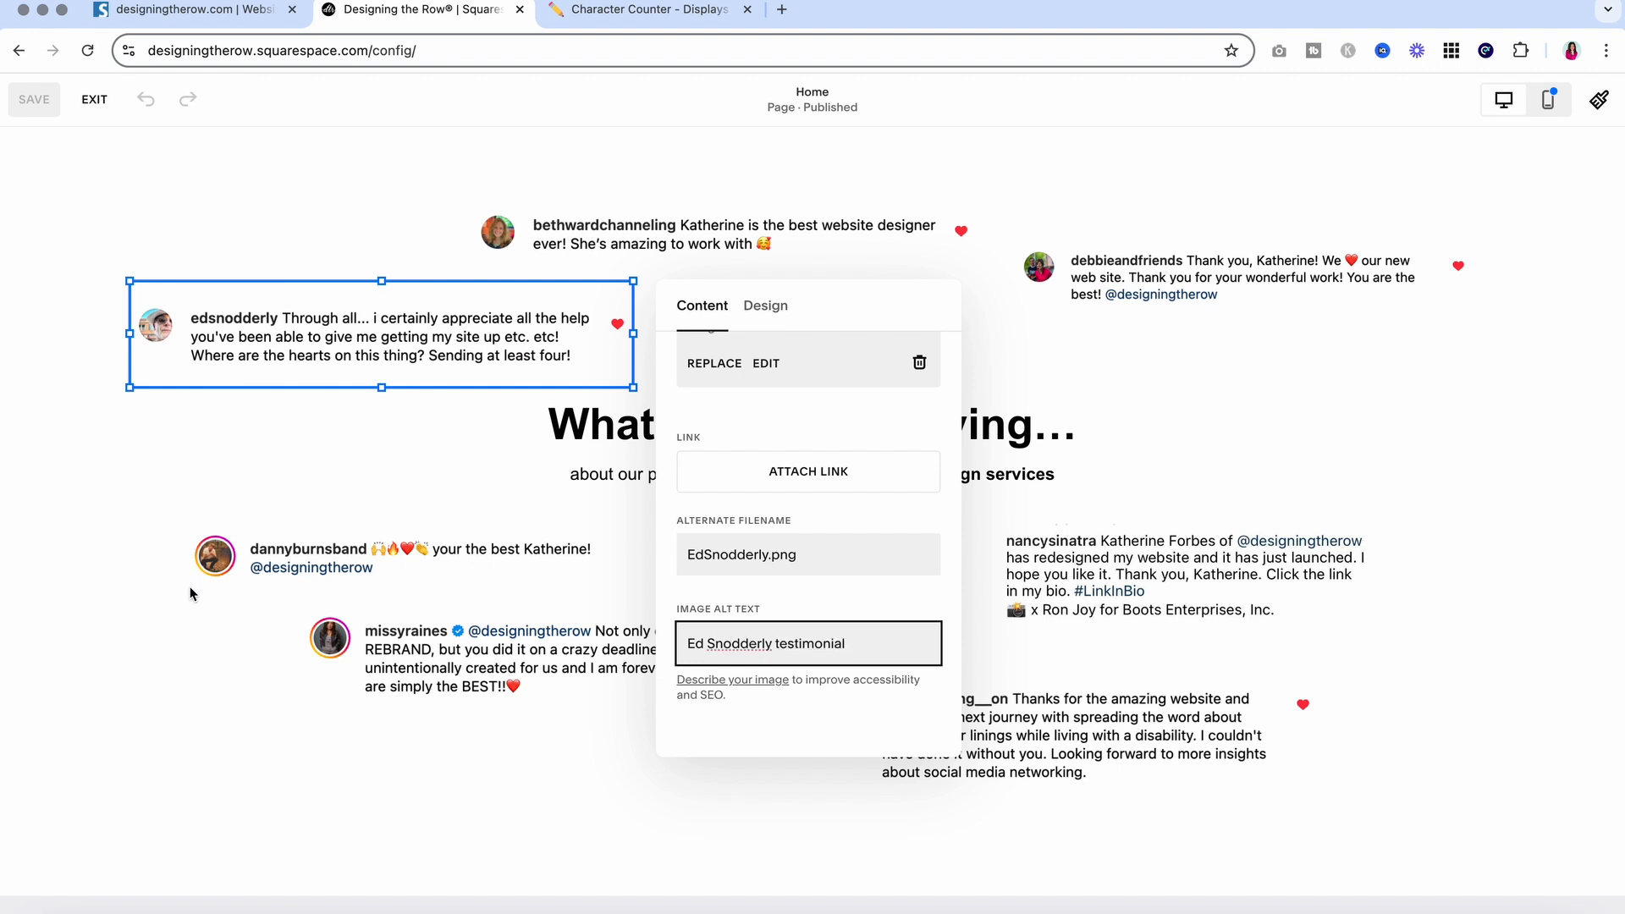
pyautogui.click(200, 573)
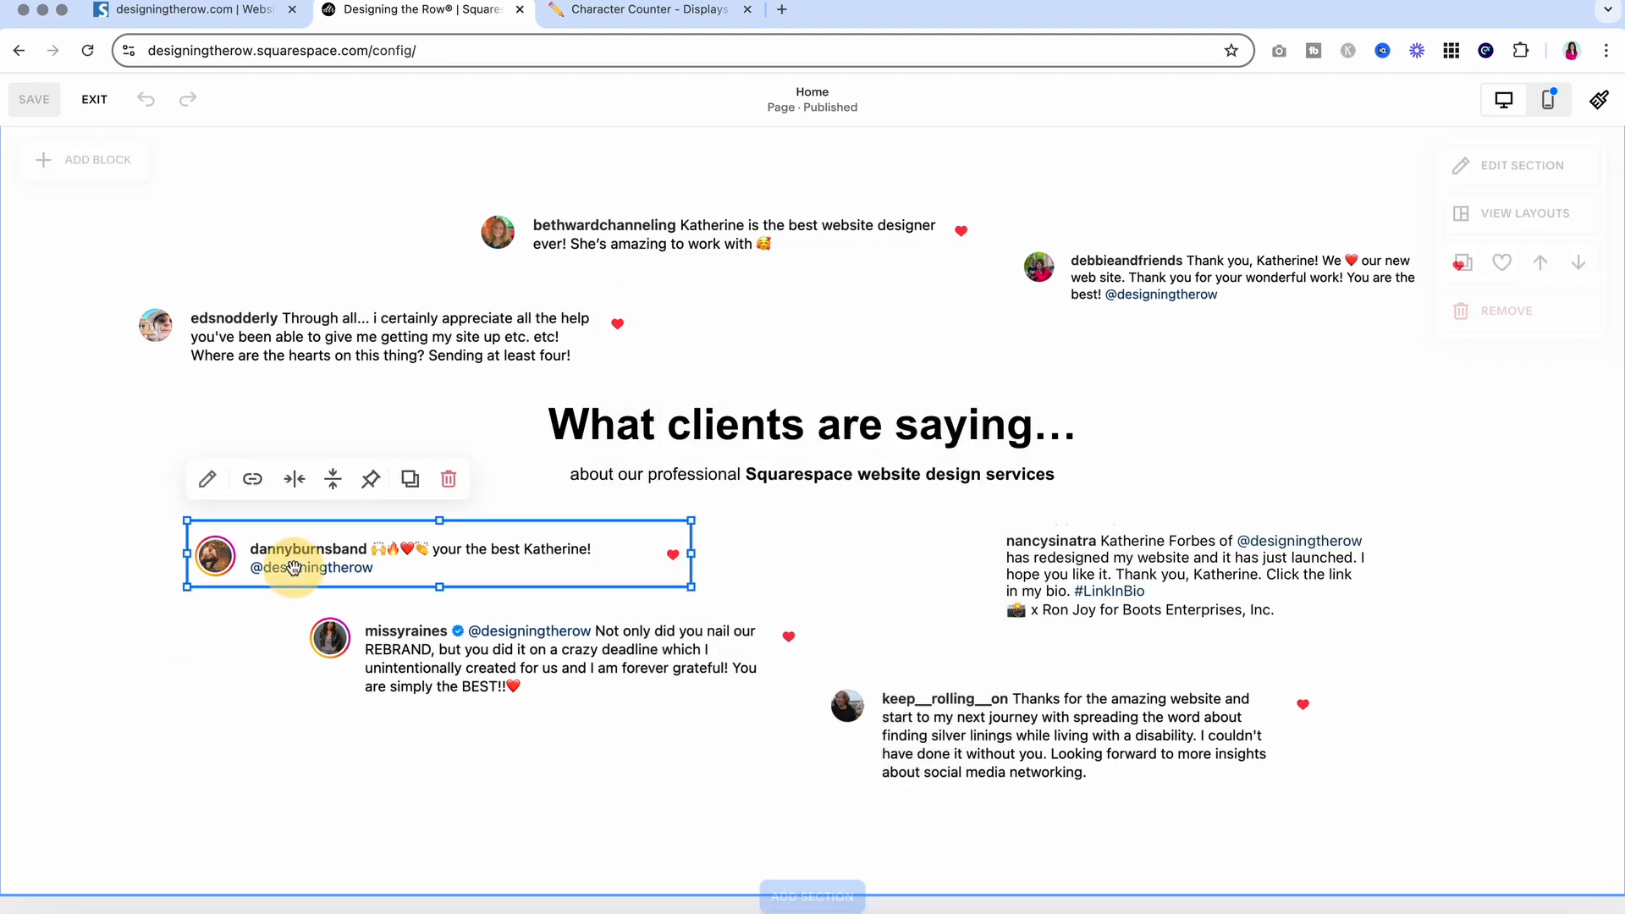
# Give the next two testimonial images down alt text naming their clients
pyautogui.click(206, 476)
pyautogui.click(795, 809)
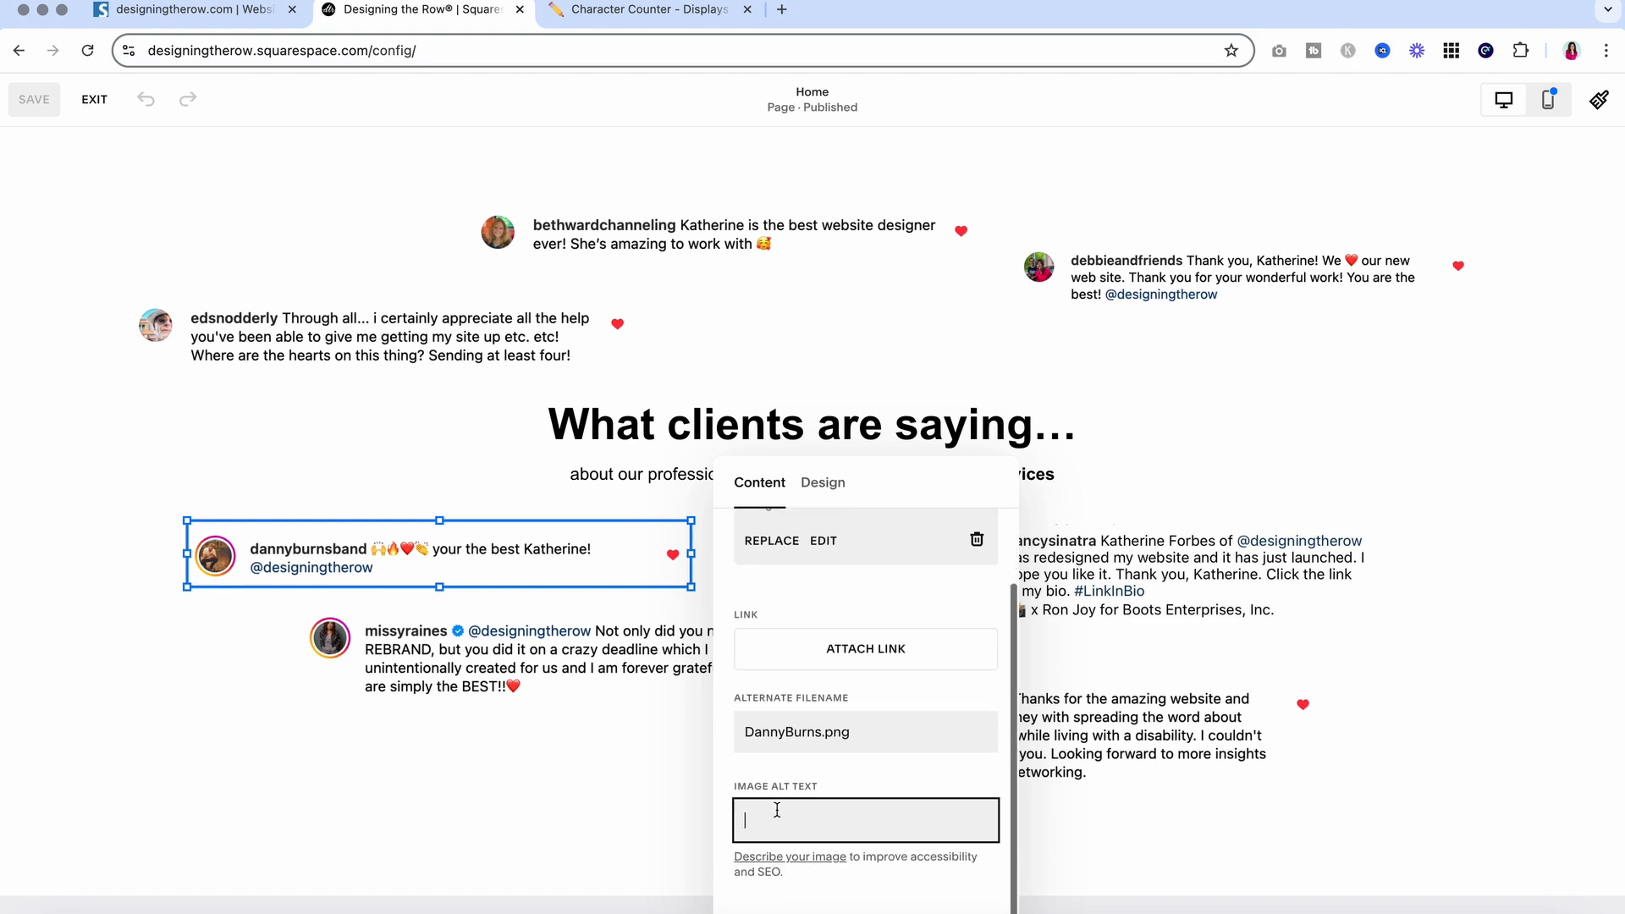
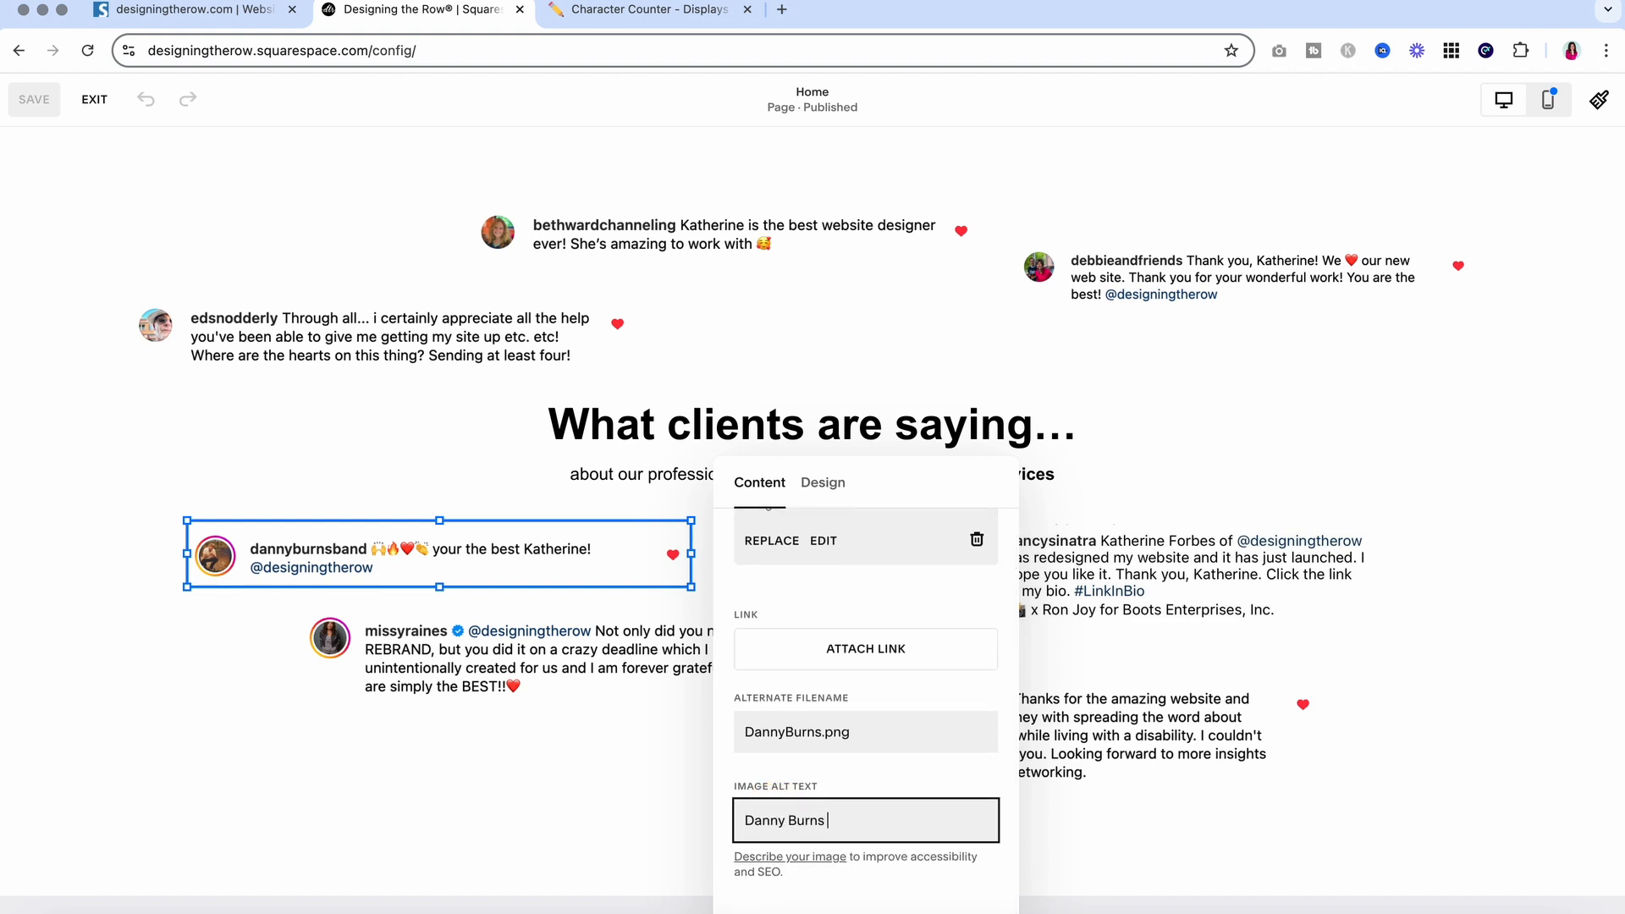
pyautogui.click(427, 778)
pyautogui.click(442, 673)
pyautogui.click(323, 560)
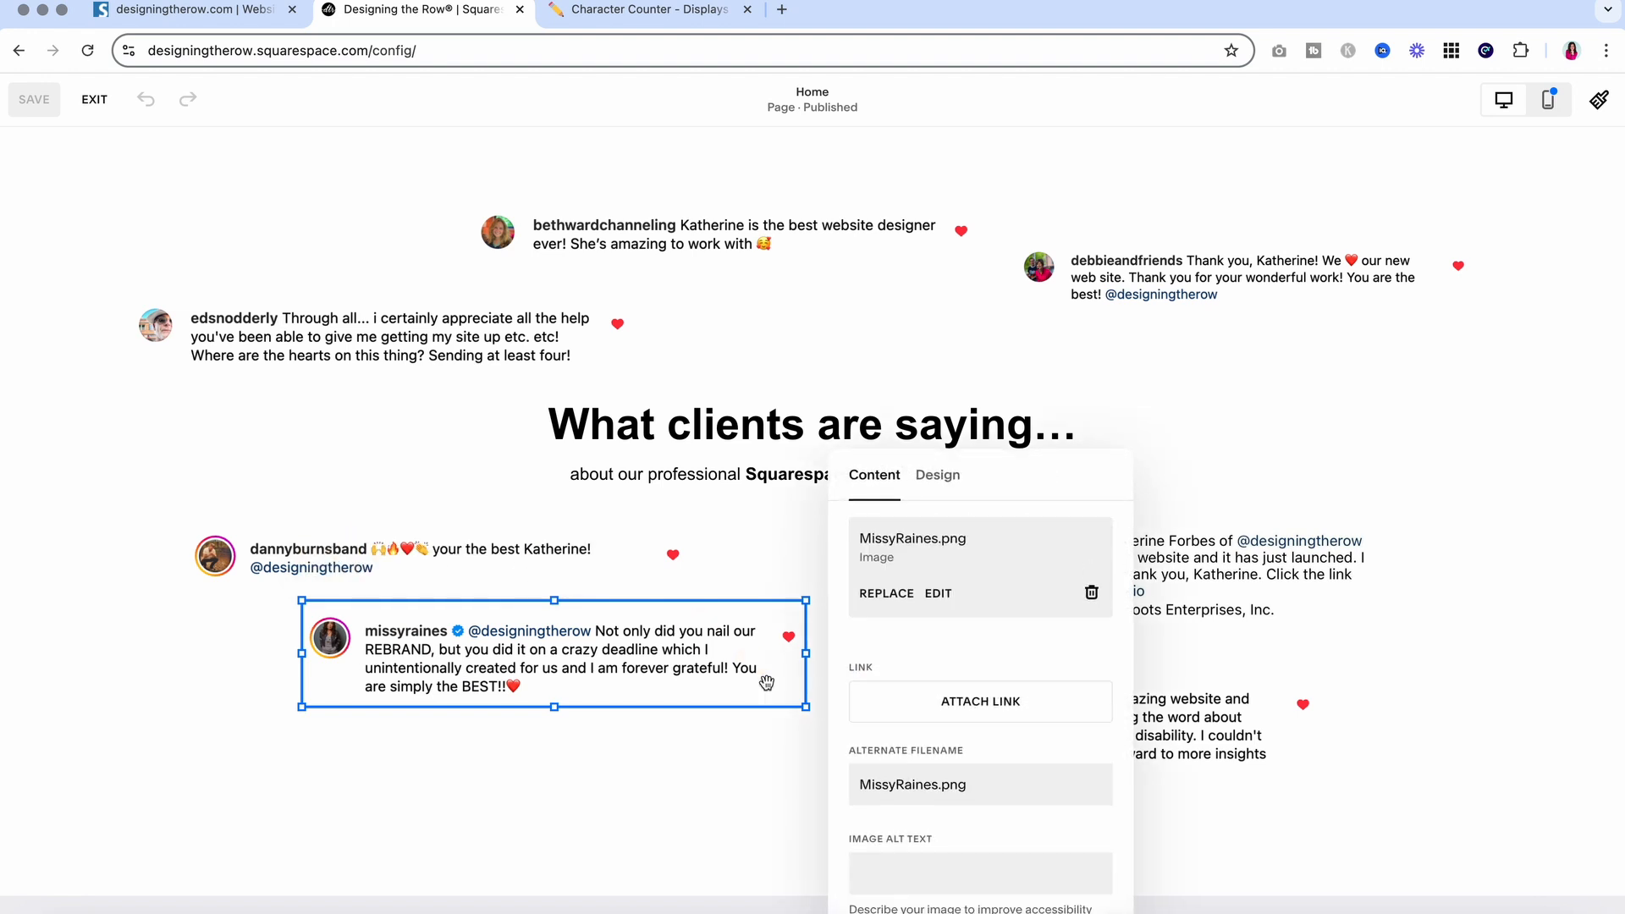
pyautogui.scroll(-1, 889, 716)
pyautogui.click(886, 813)
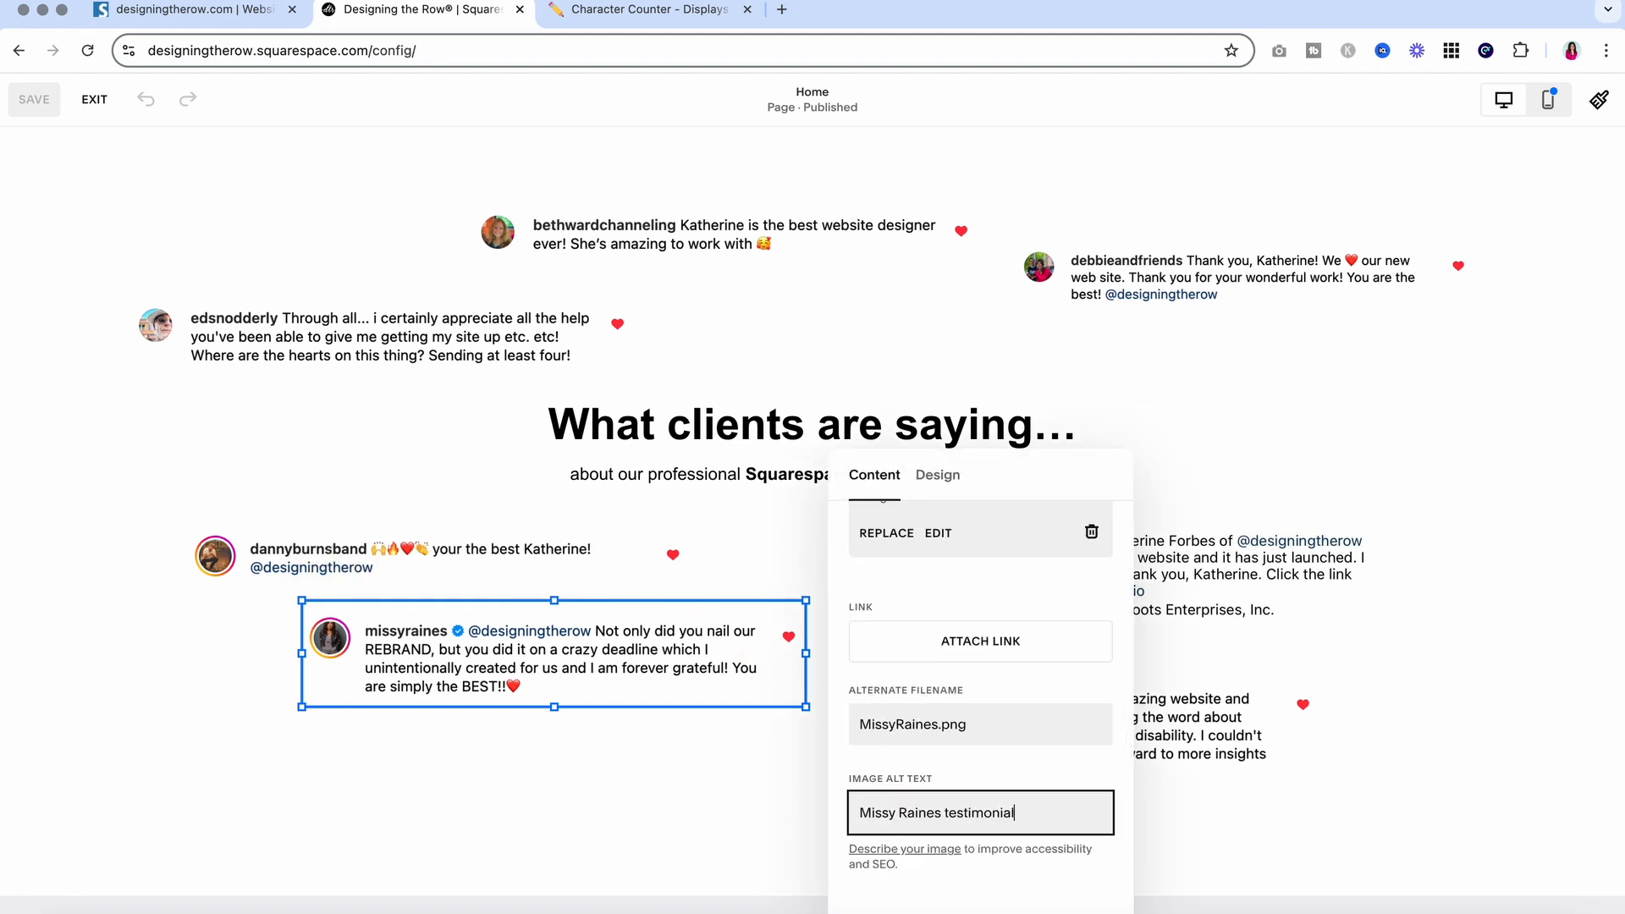
# Add testimonial alt text to the lower-right image and 'Instagram shoutout' alt text to the right-hand image
pyautogui.click(1093, 713)
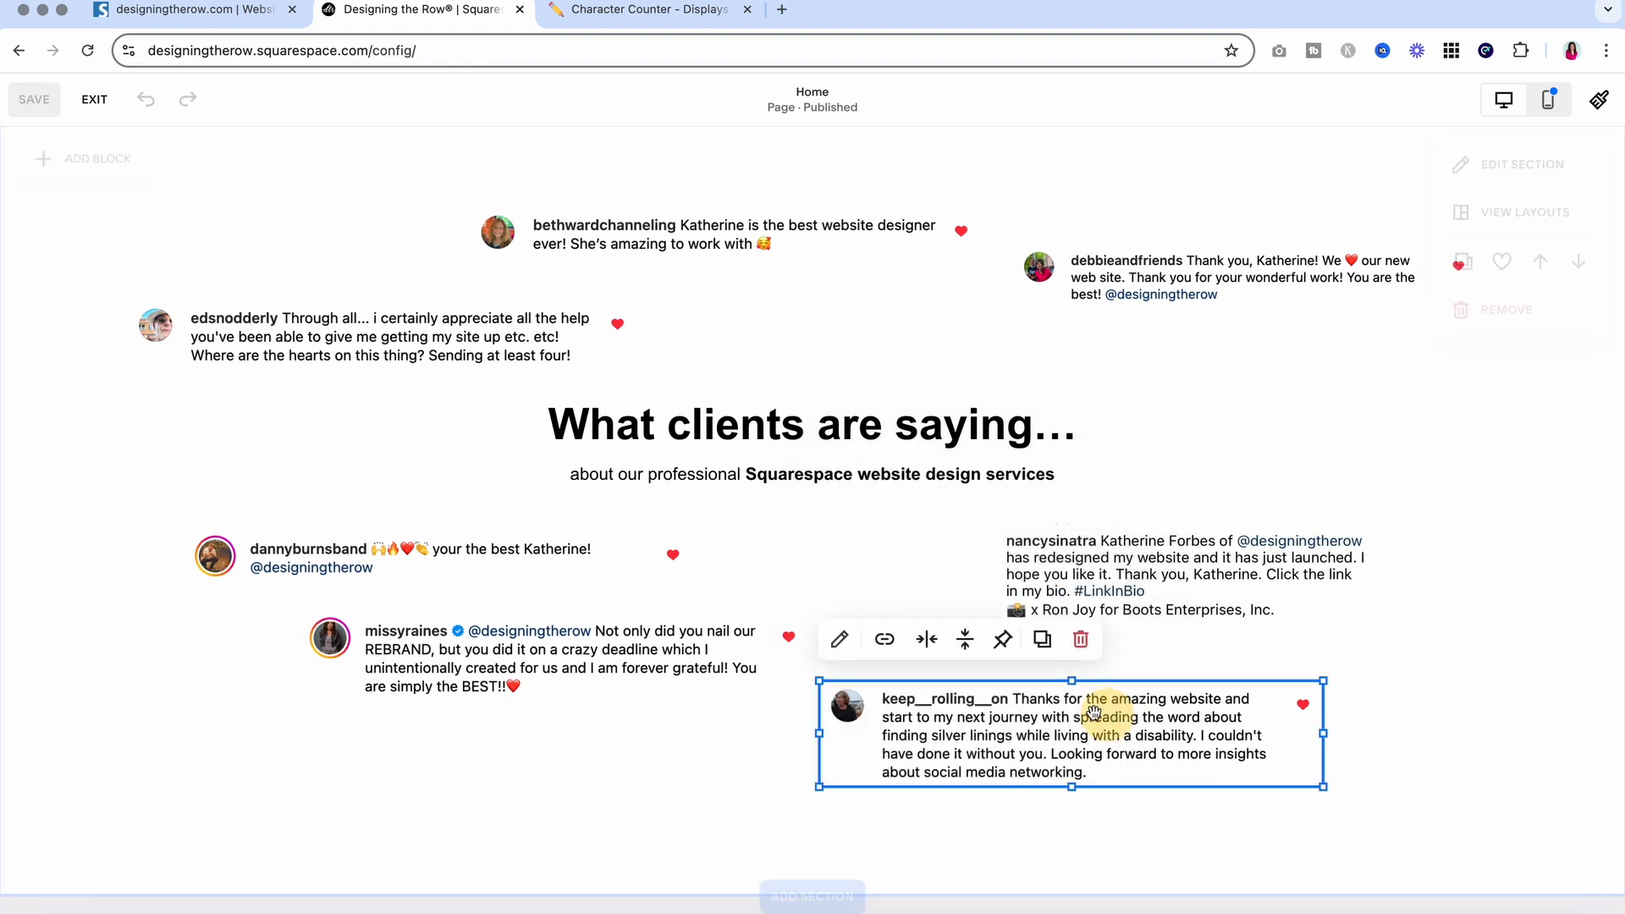
pyautogui.click(837, 640)
pyautogui.scroll(-1, 1373, 799)
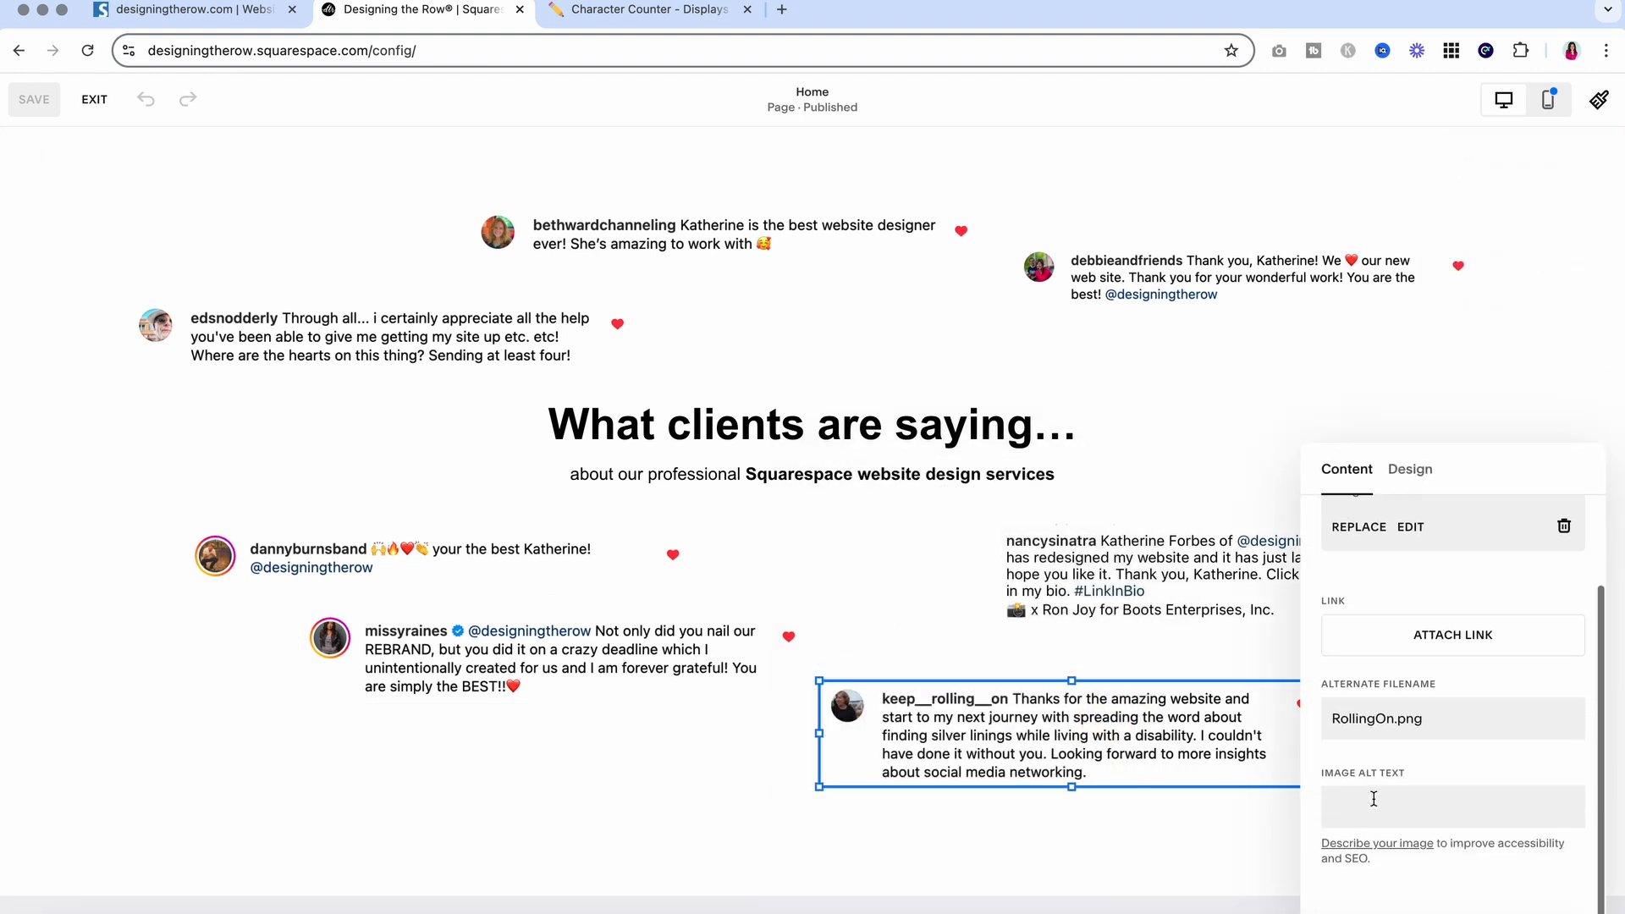
pyautogui.click(1373, 799)
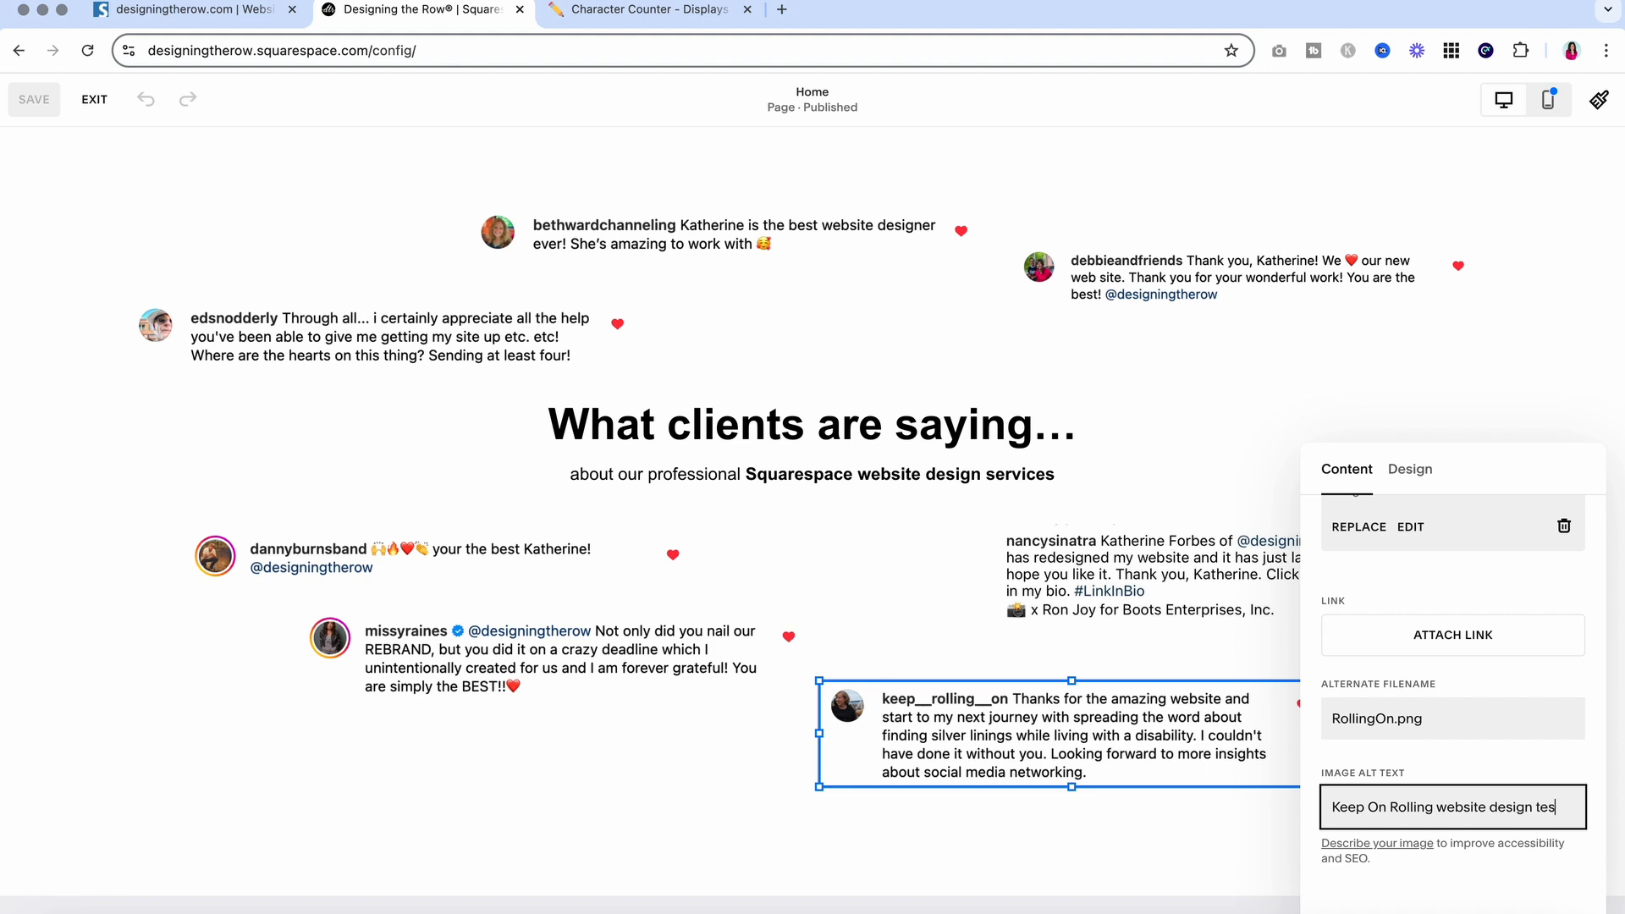
pyautogui.write('onial')
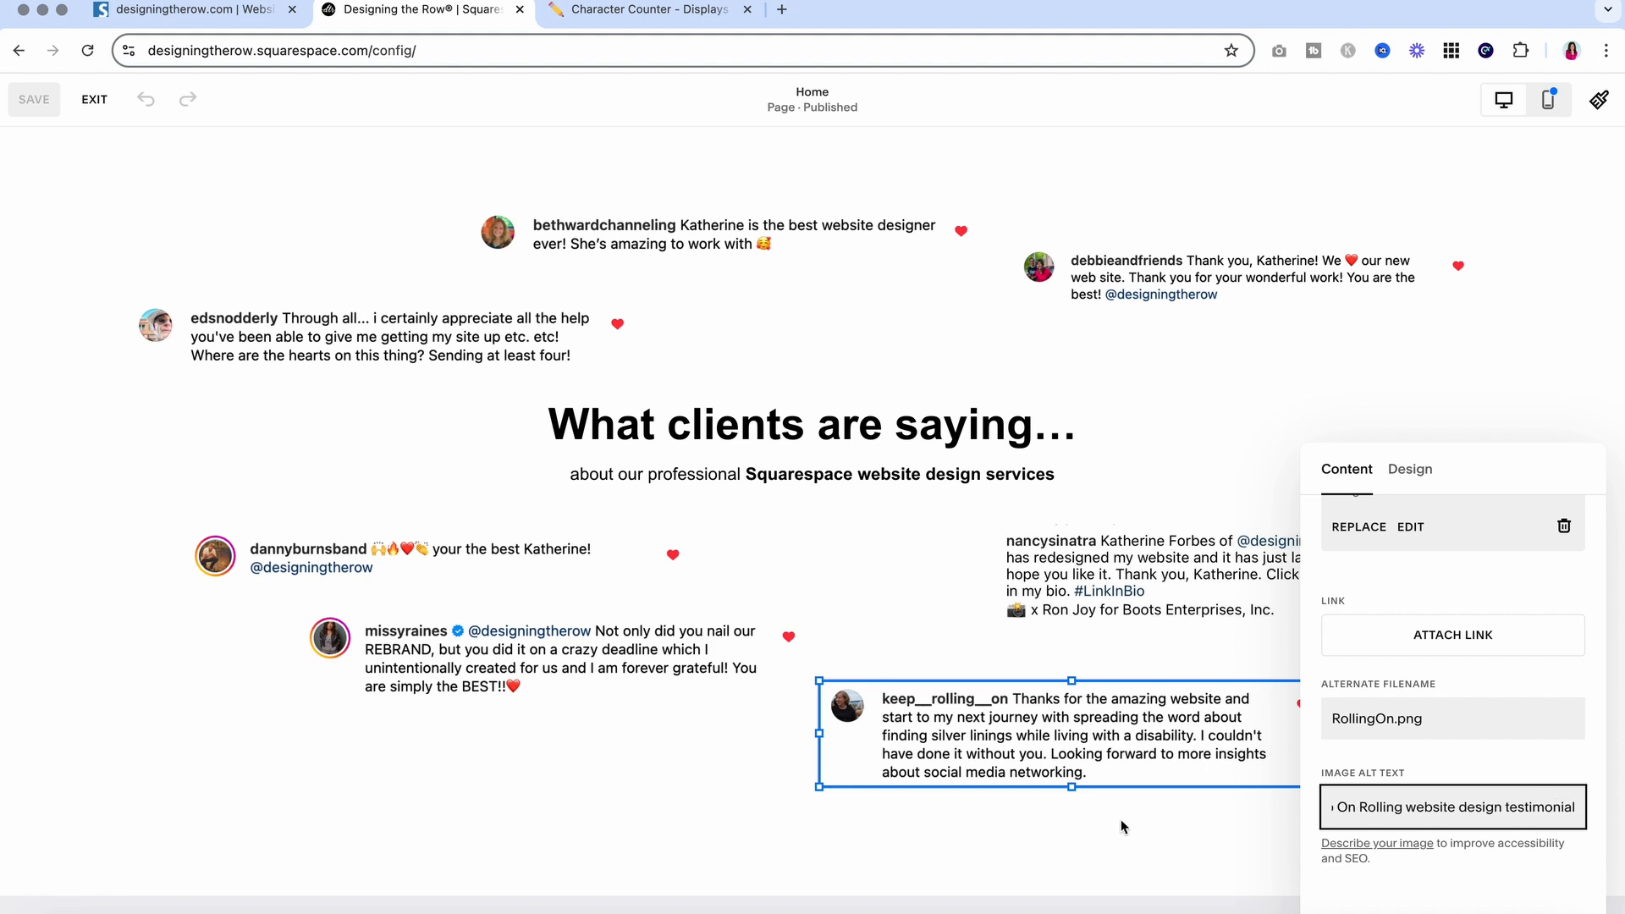
pyautogui.click(1121, 819)
pyautogui.click(1142, 575)
pyautogui.click(1020, 474)
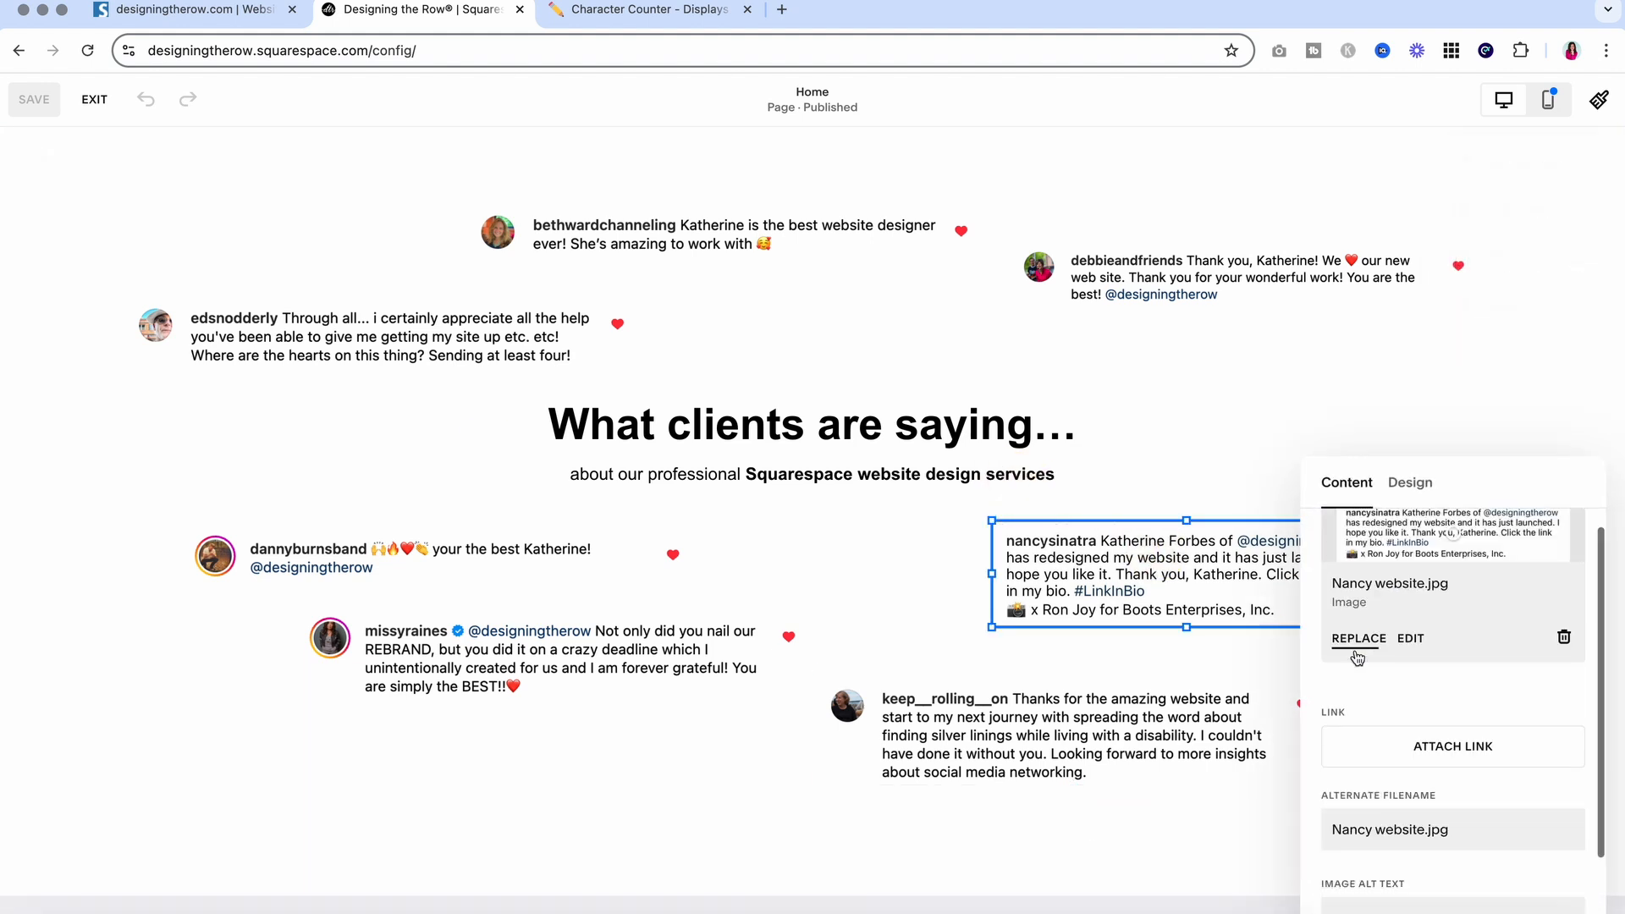
pyautogui.scroll(-2, 1362, 719)
pyautogui.click(1380, 828)
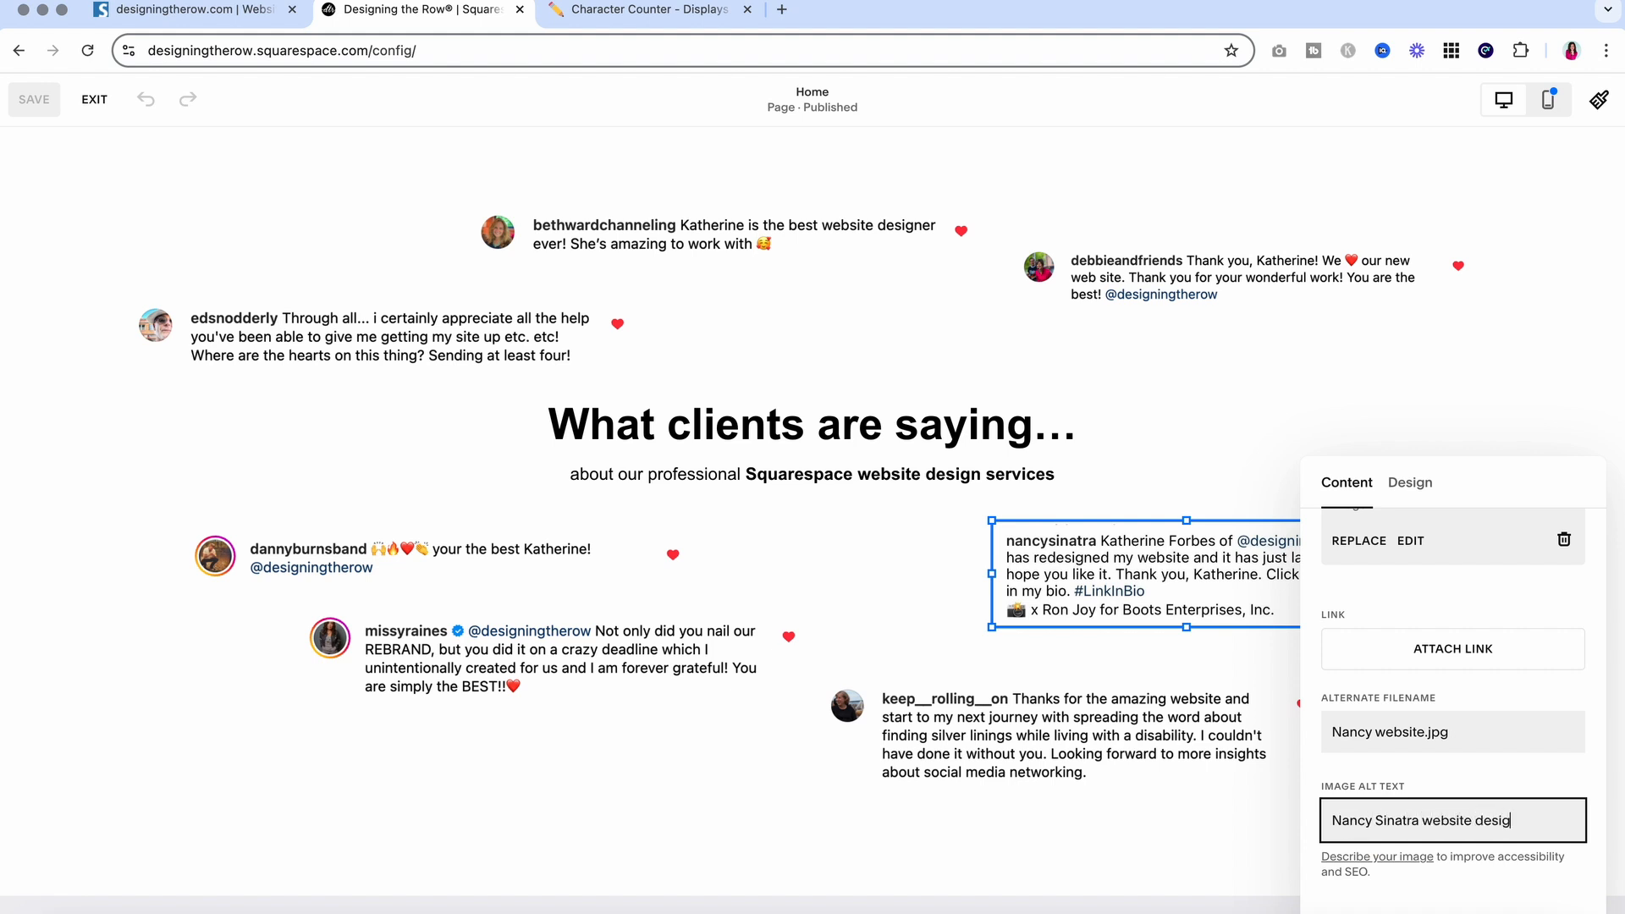
pyautogui.write('gram shoutout')
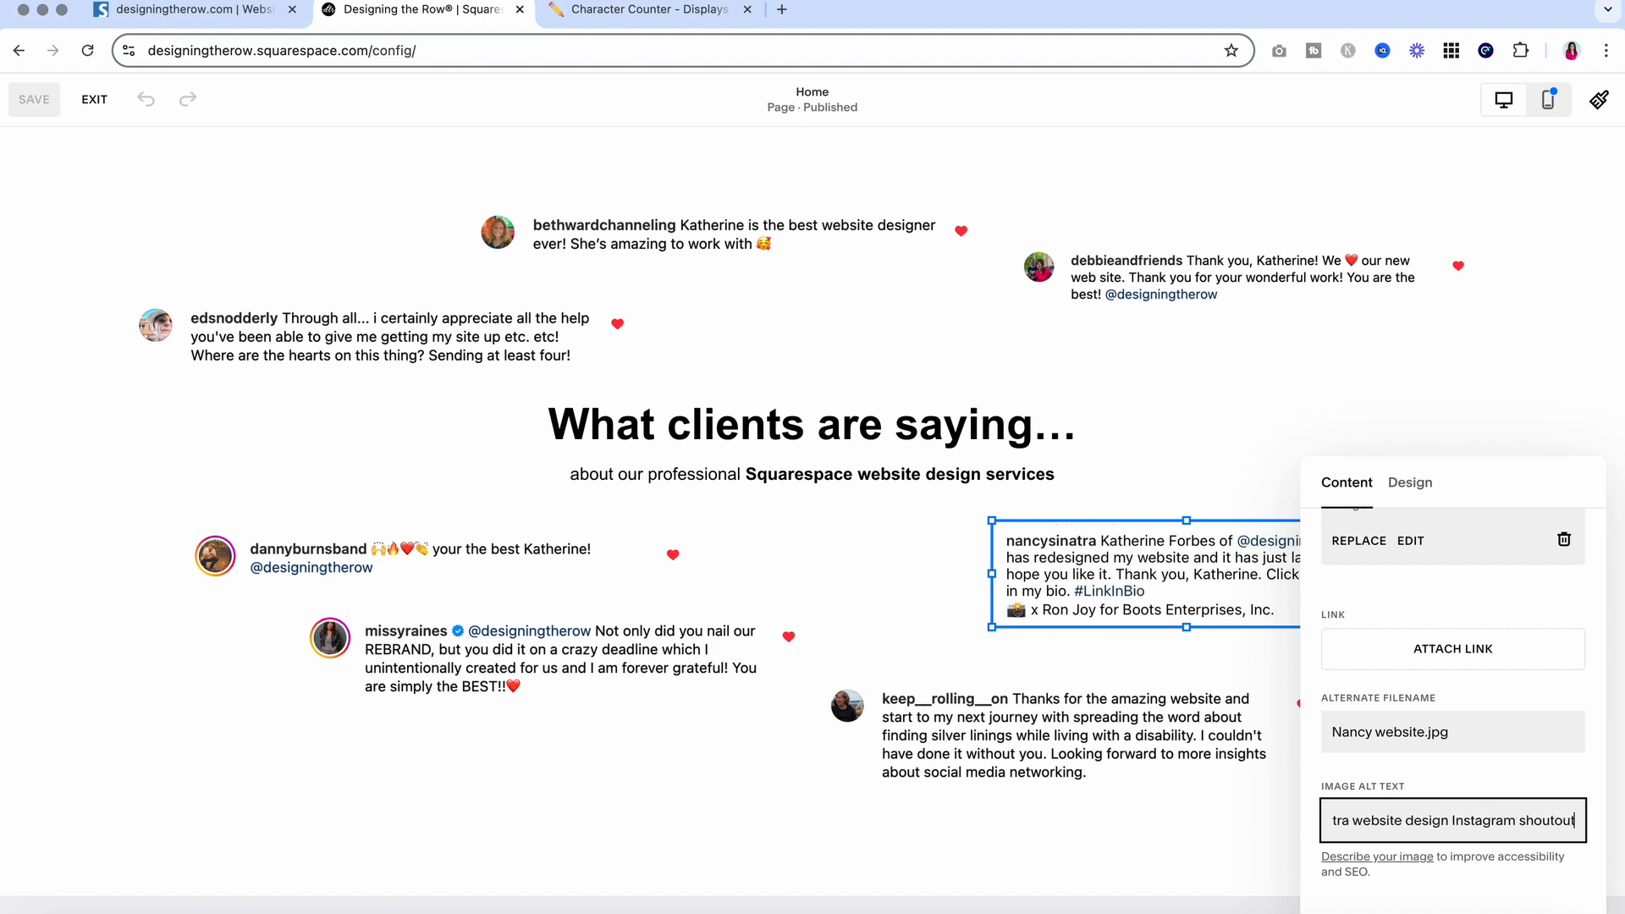
pyautogui.click(1154, 811)
# Give the top-right testimonial image client review alt text, then exit the editor
pyautogui.click(1083, 271)
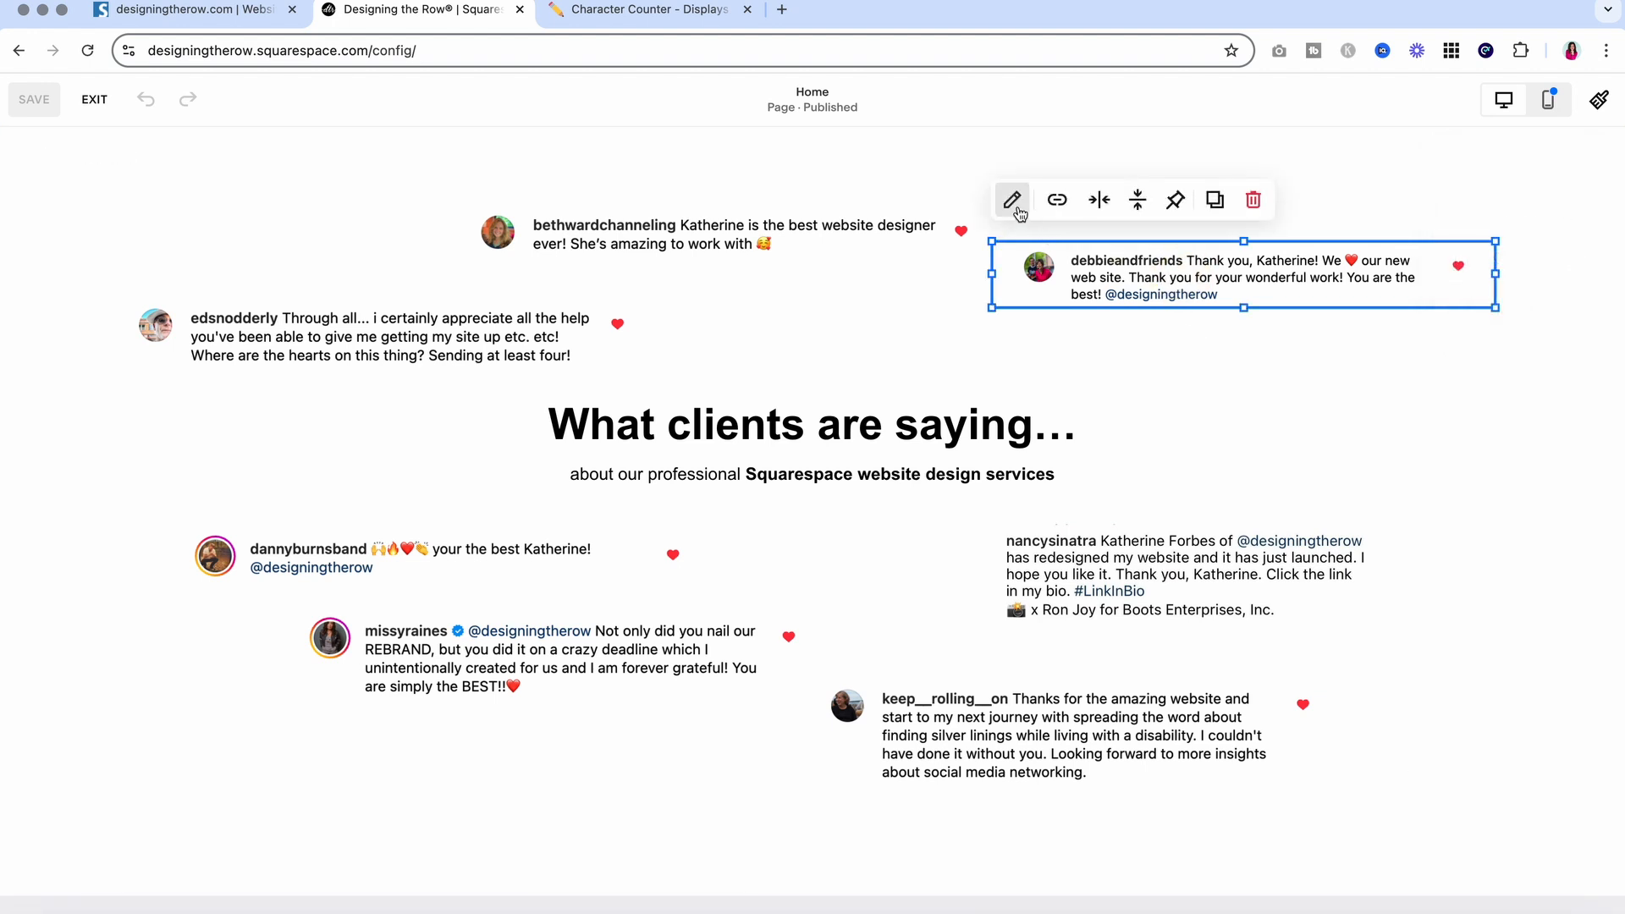
pyautogui.click(1015, 196)
pyautogui.scroll(-1, 1327, 536)
pyautogui.click(1392, 602)
pyautogui.write('Debbie and Friends website design re')
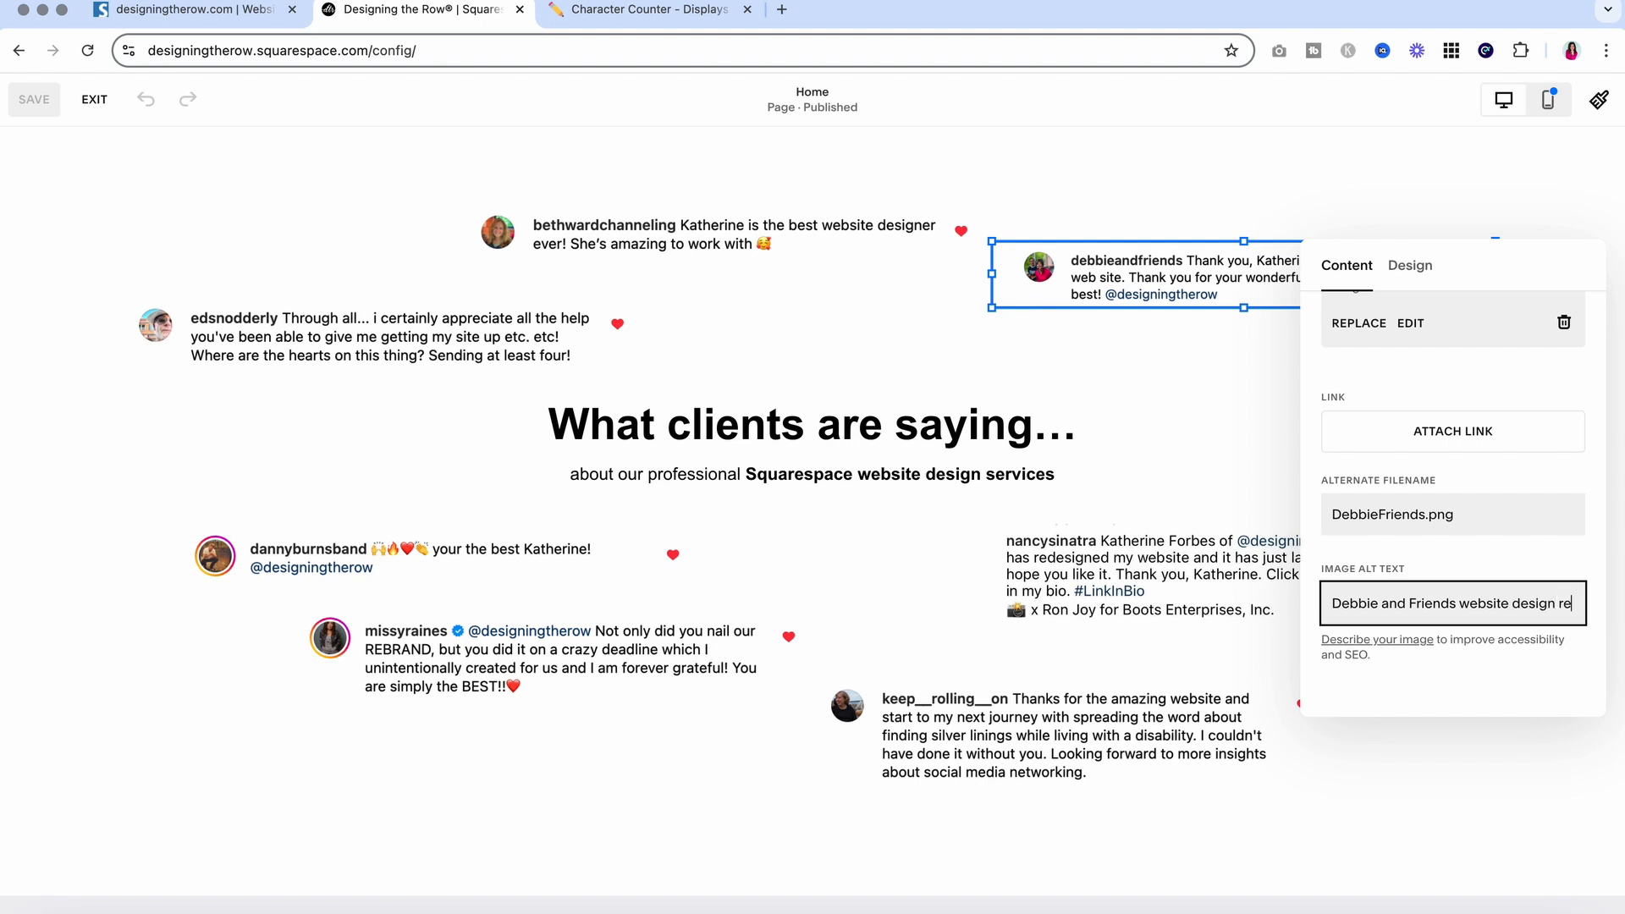
pyautogui.write('view')
pyautogui.click(1360, 809)
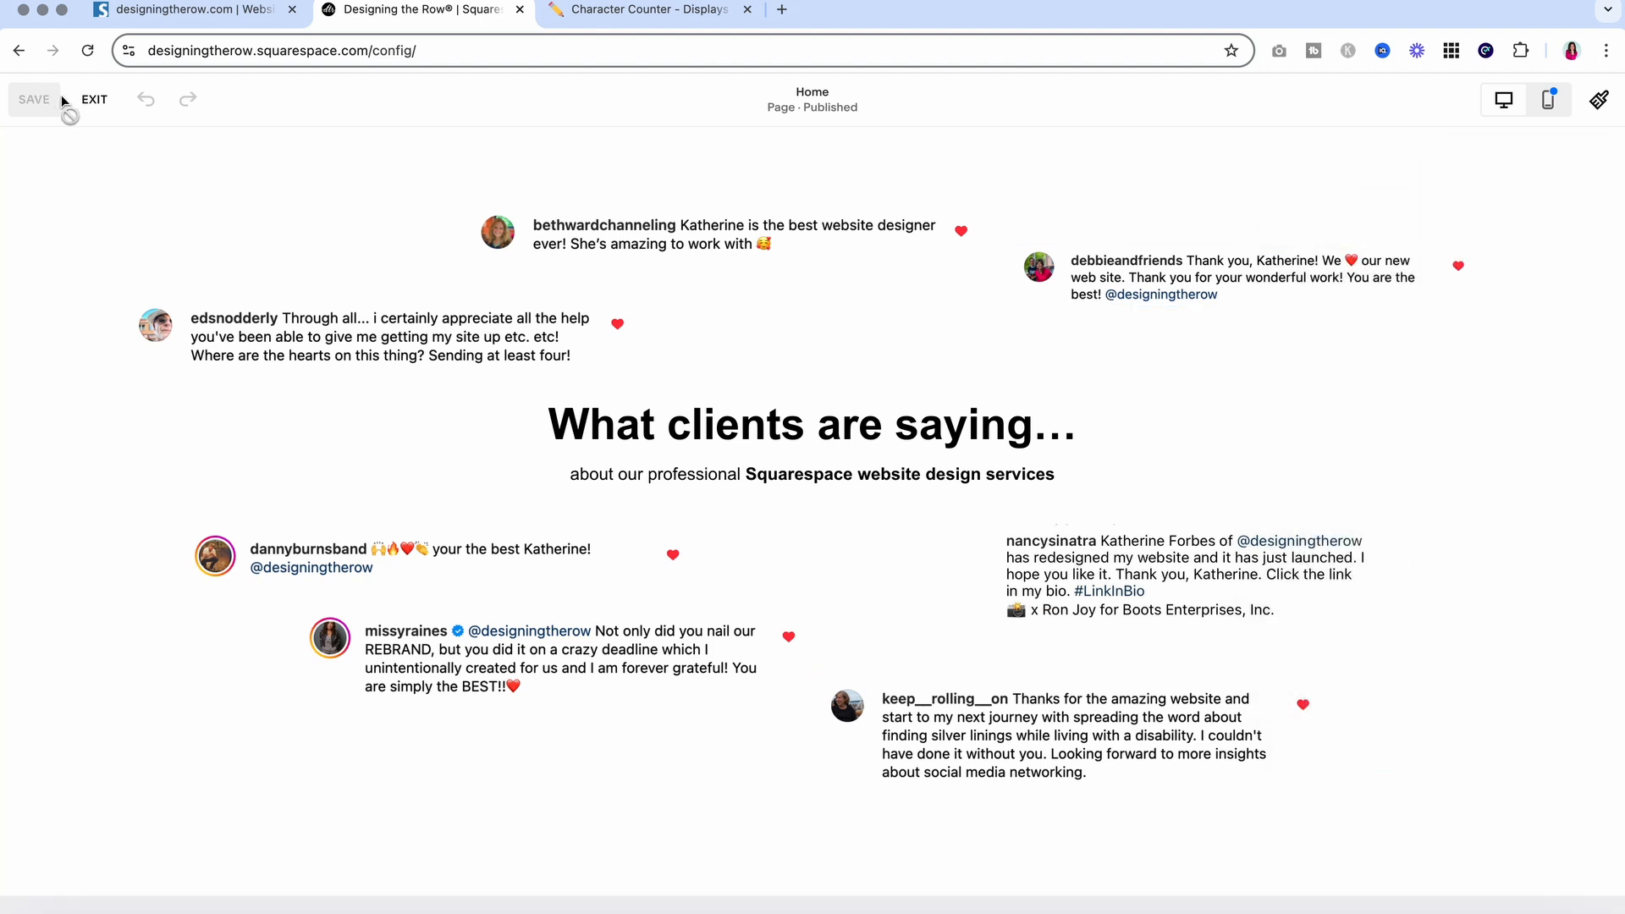
pyautogui.click(94, 99)
# Read Seobility's Social Networks warning about missing social sharing widgets, then return to Squarespace
pyautogui.click(193, 11)
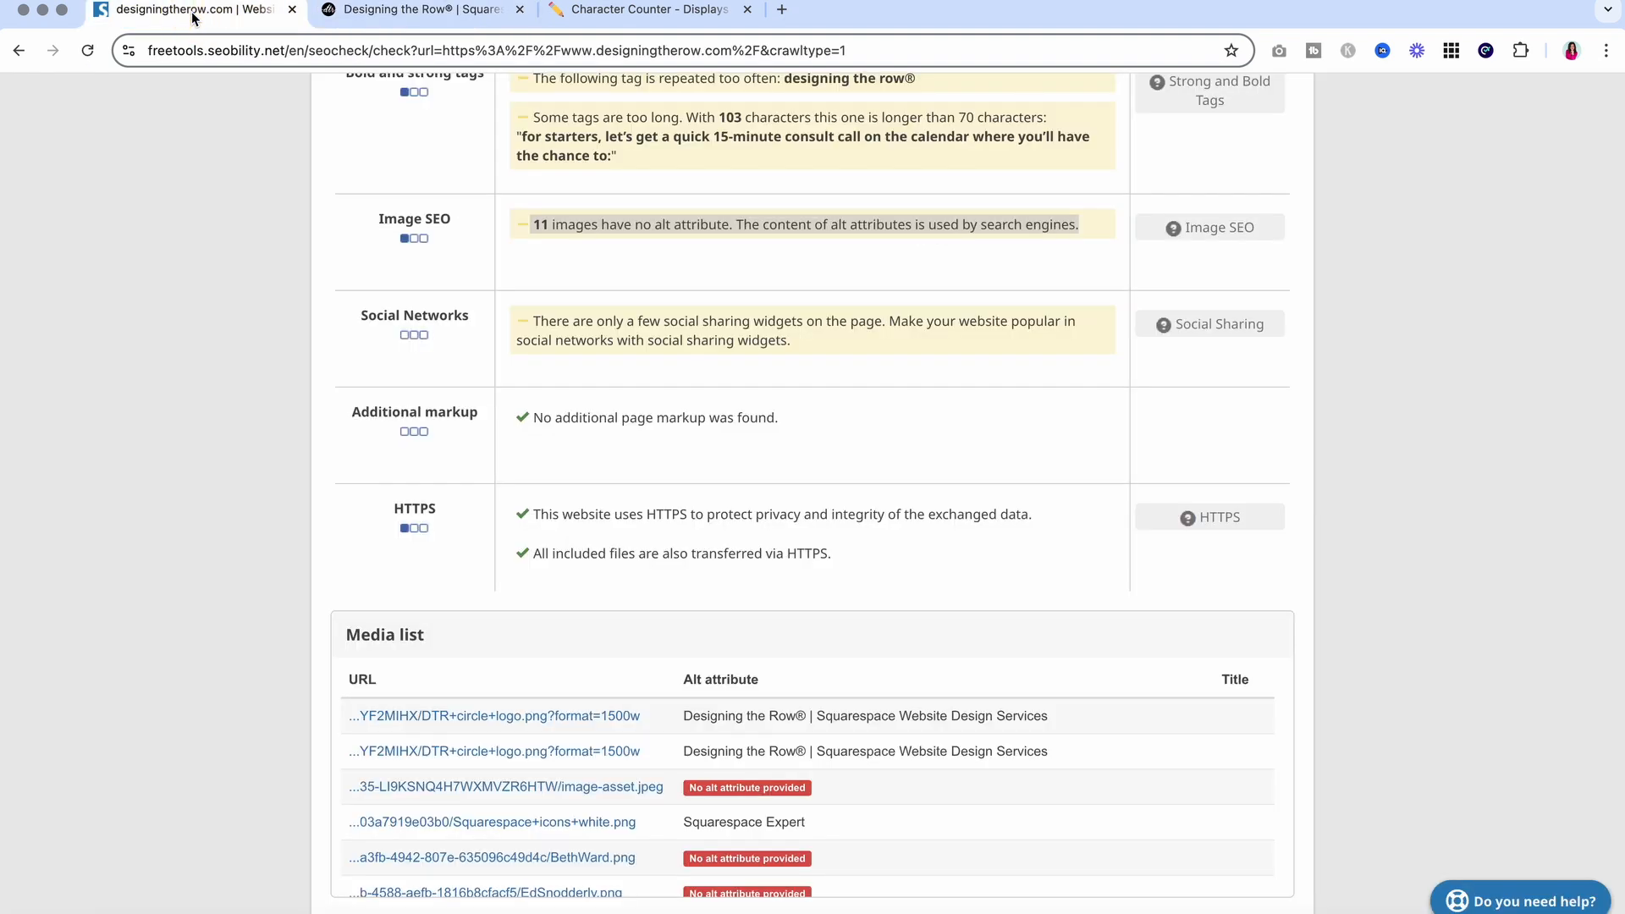
pyautogui.click(730, 291)
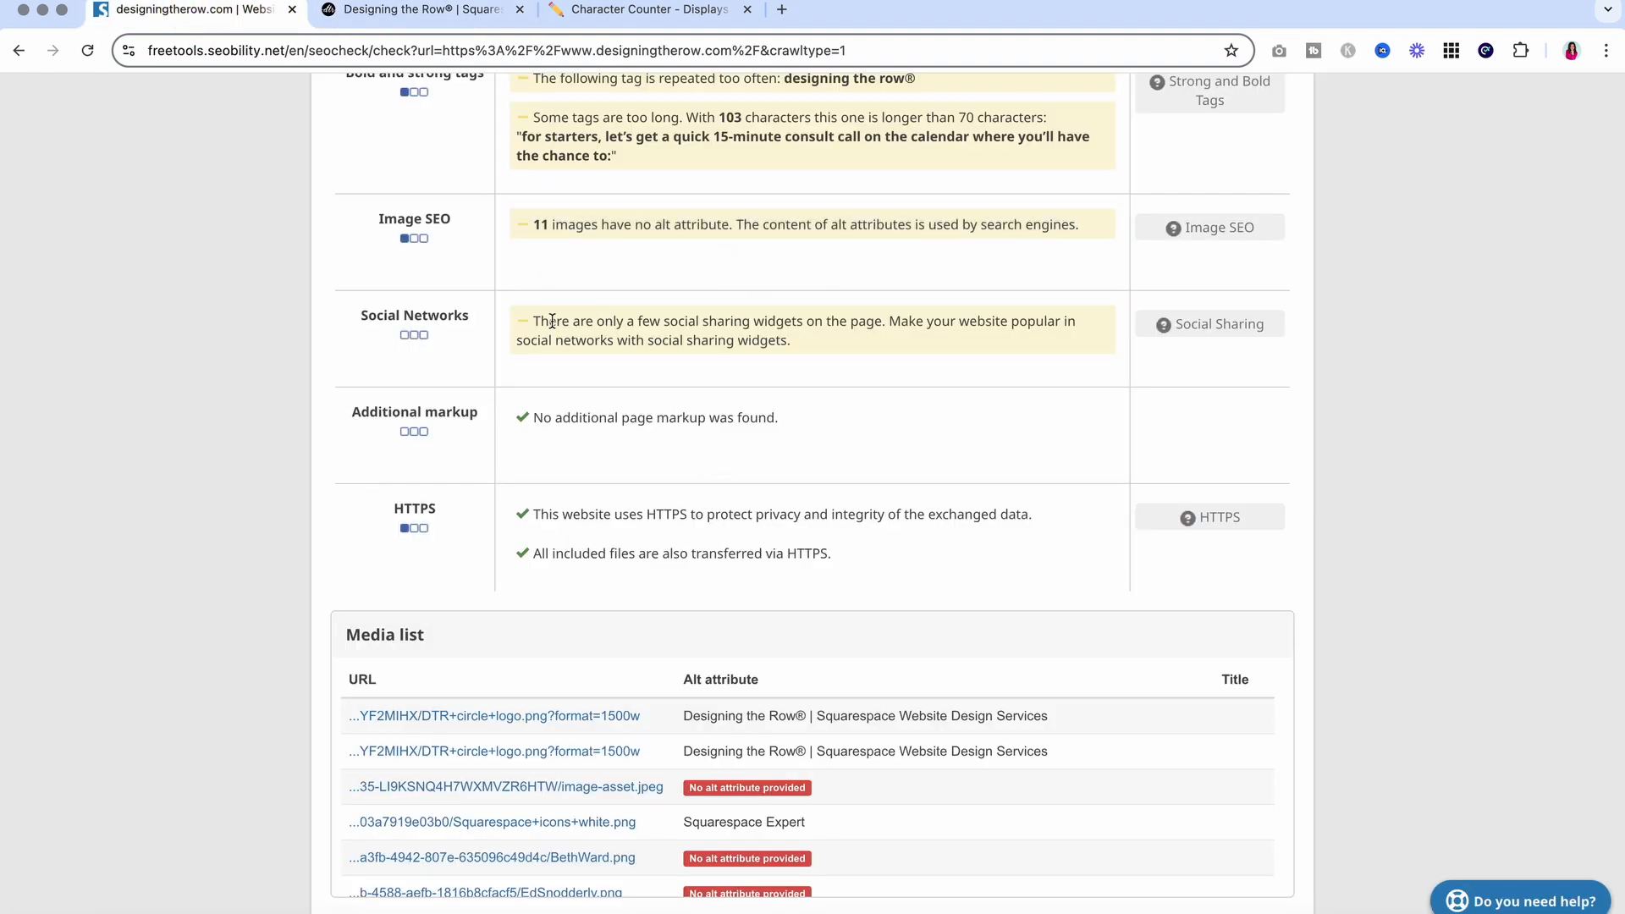
pyautogui.moveTo(542, 322); pyautogui.dragTo(891, 354)
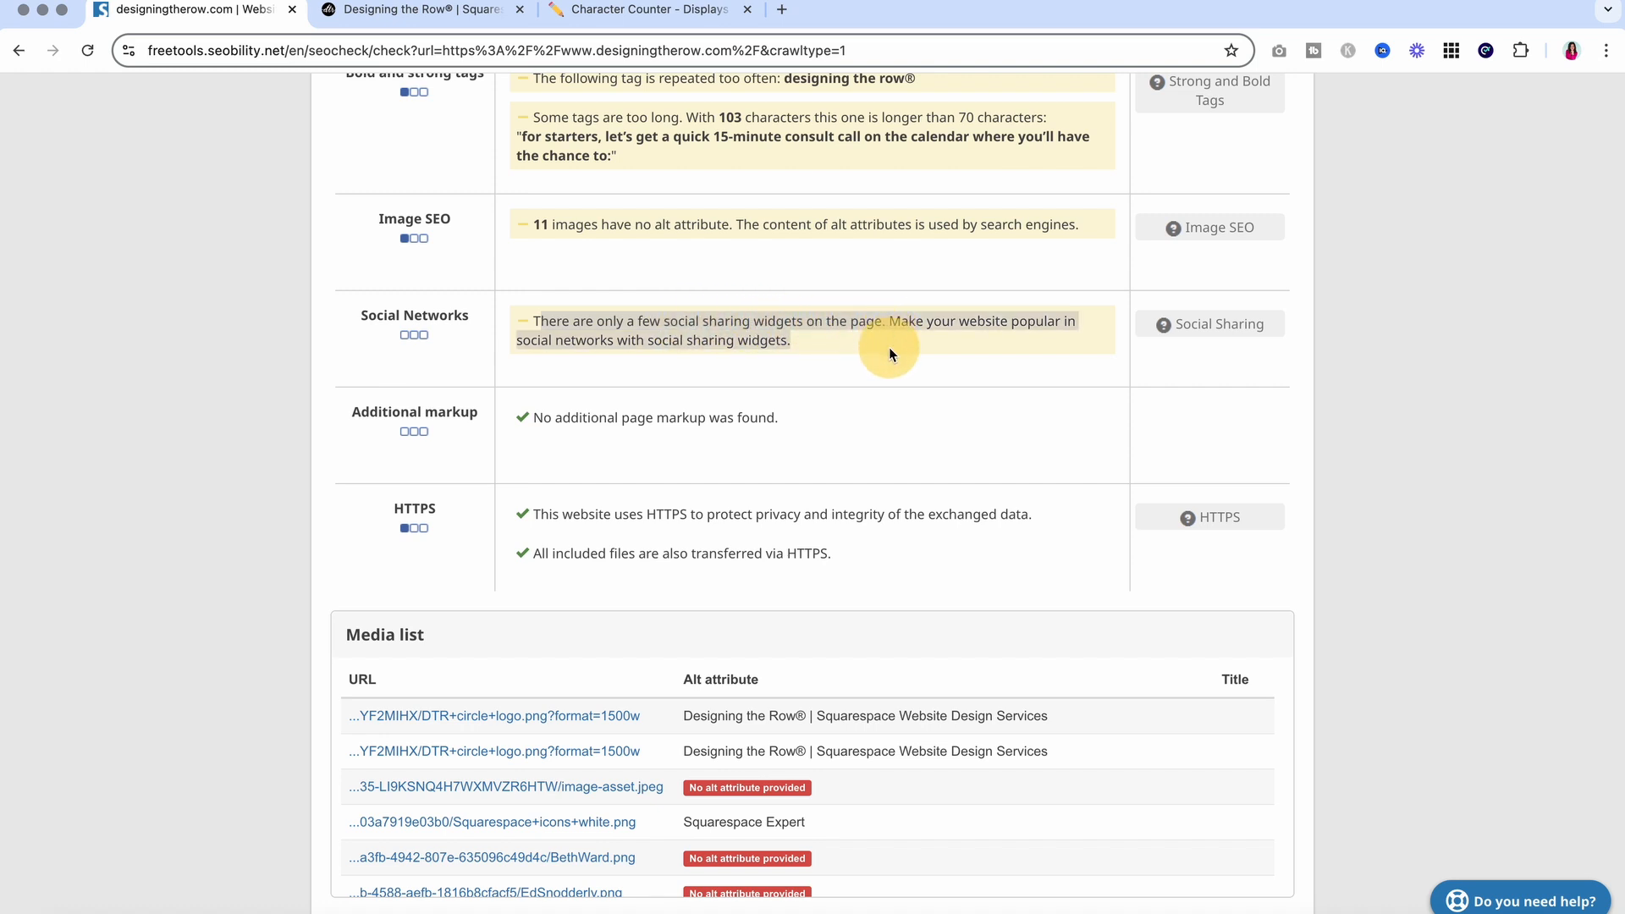
pyautogui.click(889, 354)
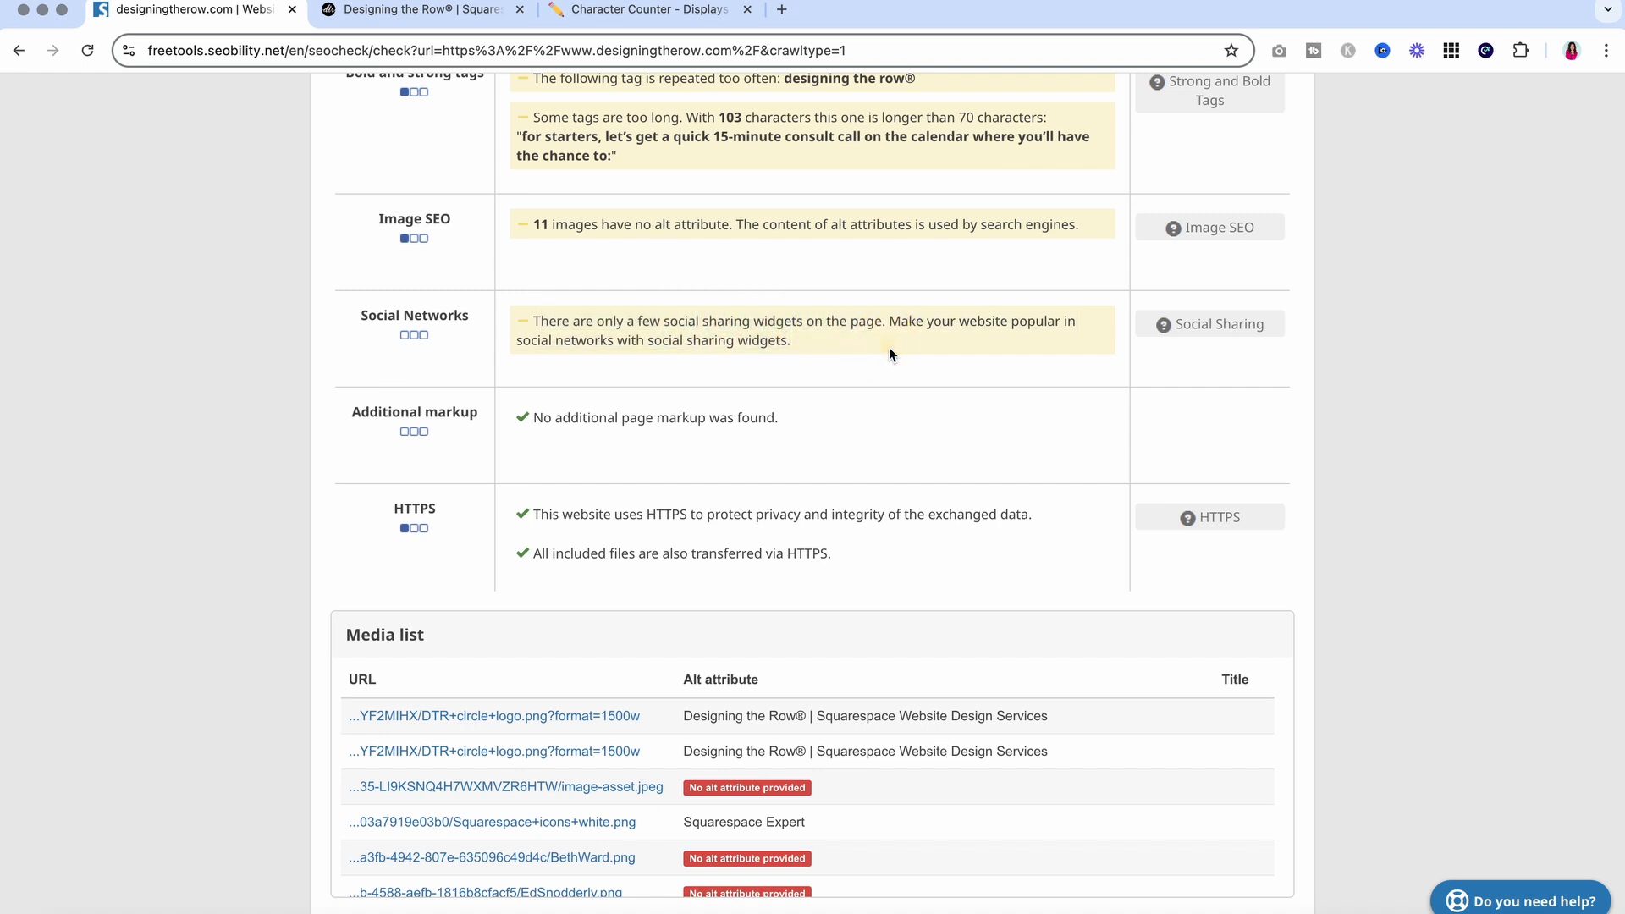
pyautogui.tripleClick(537, 321)
pyautogui.click(841, 327)
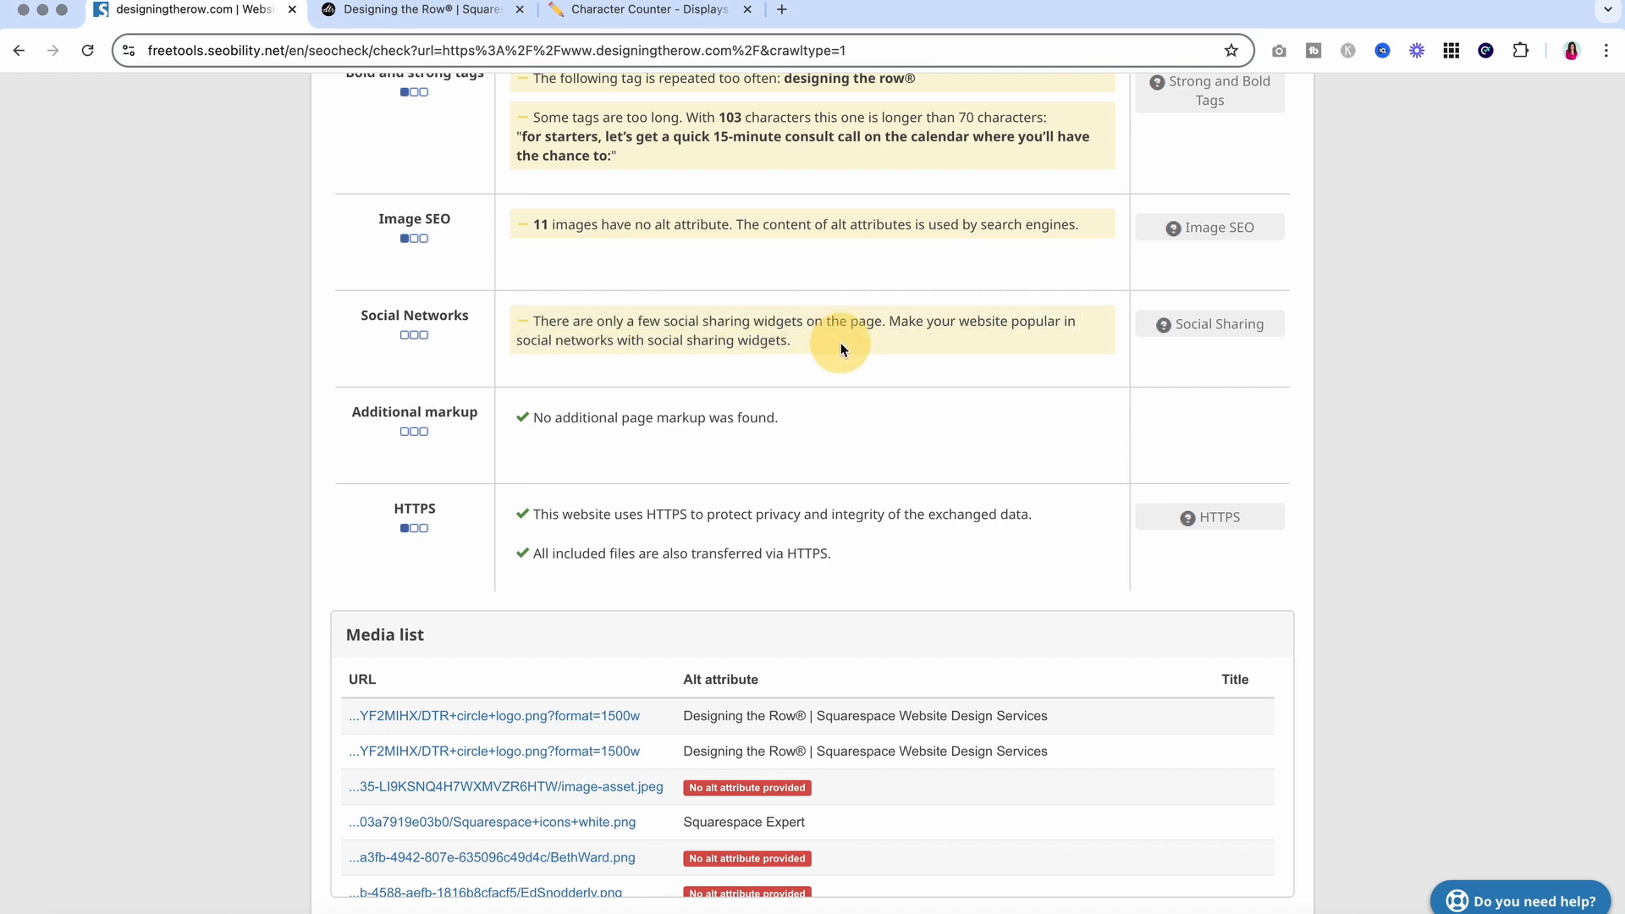
pyautogui.click(419, 12)
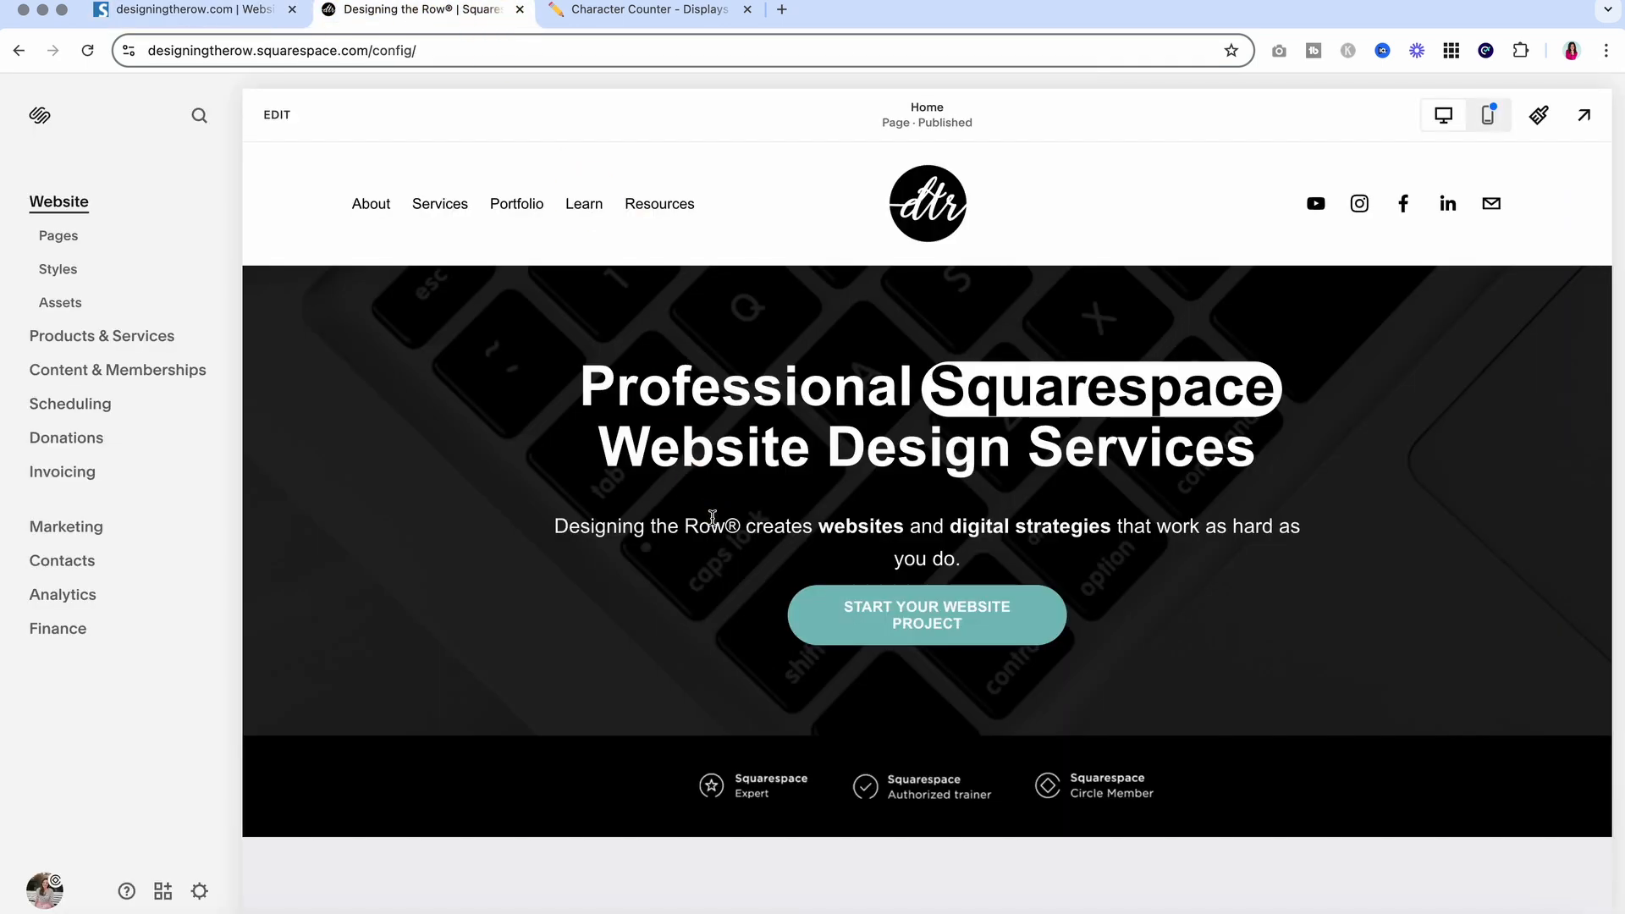
# Scroll through the published homepage preview, then go back to the Seobility report
pyautogui.scroll(-2, 711, 518)
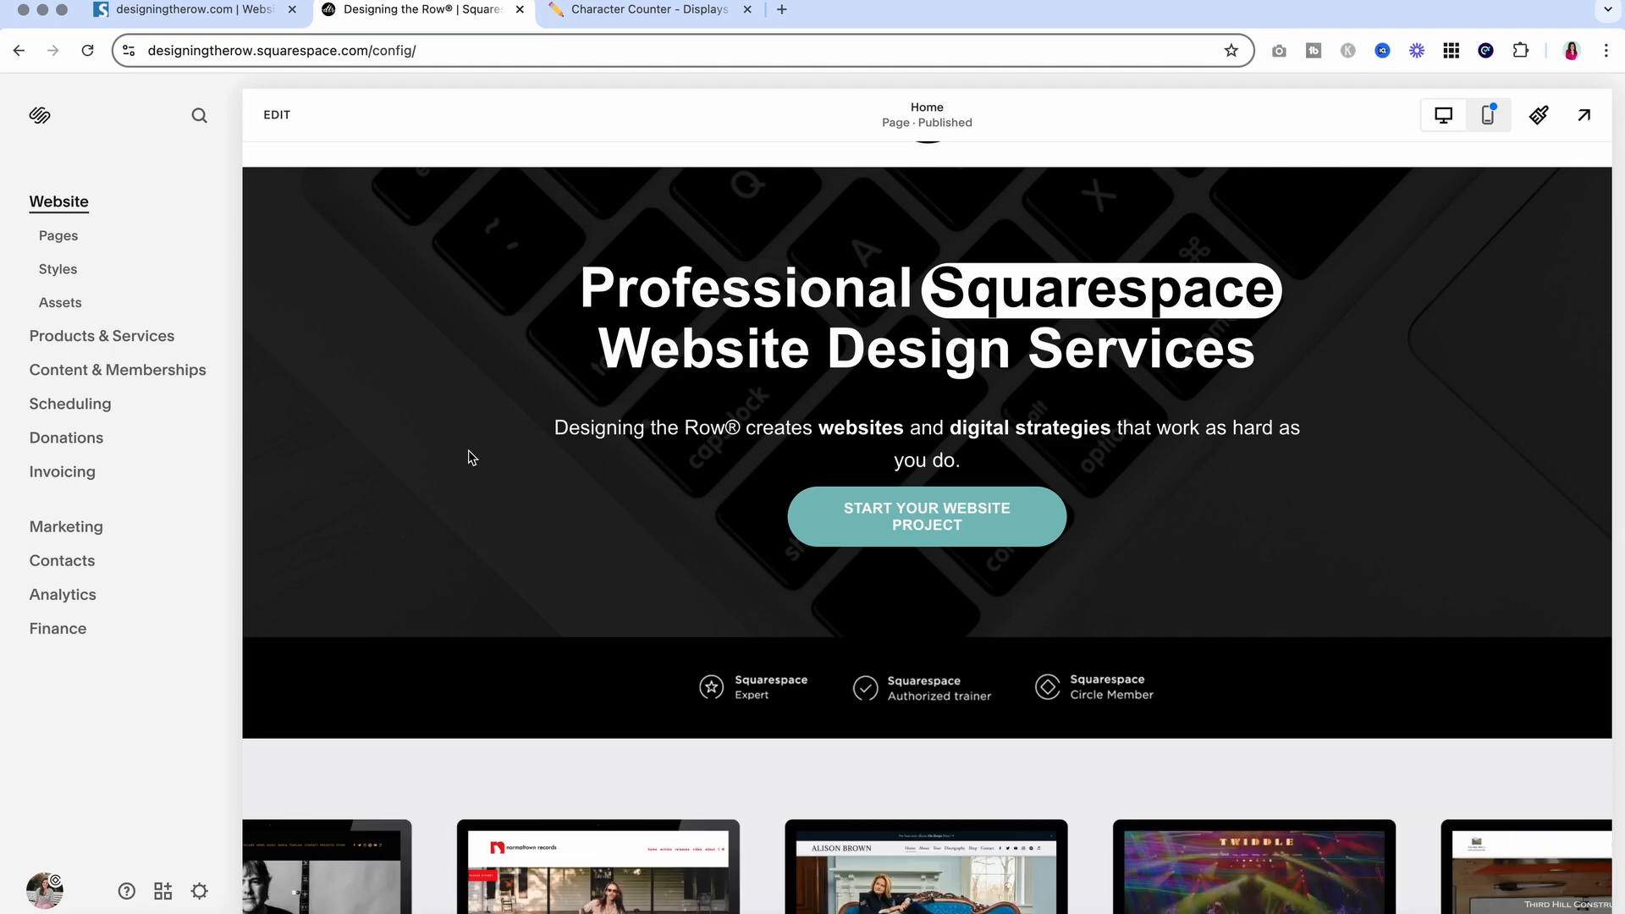
pyautogui.scroll(-5, 624, 544)
pyautogui.scroll(4, 622, 544)
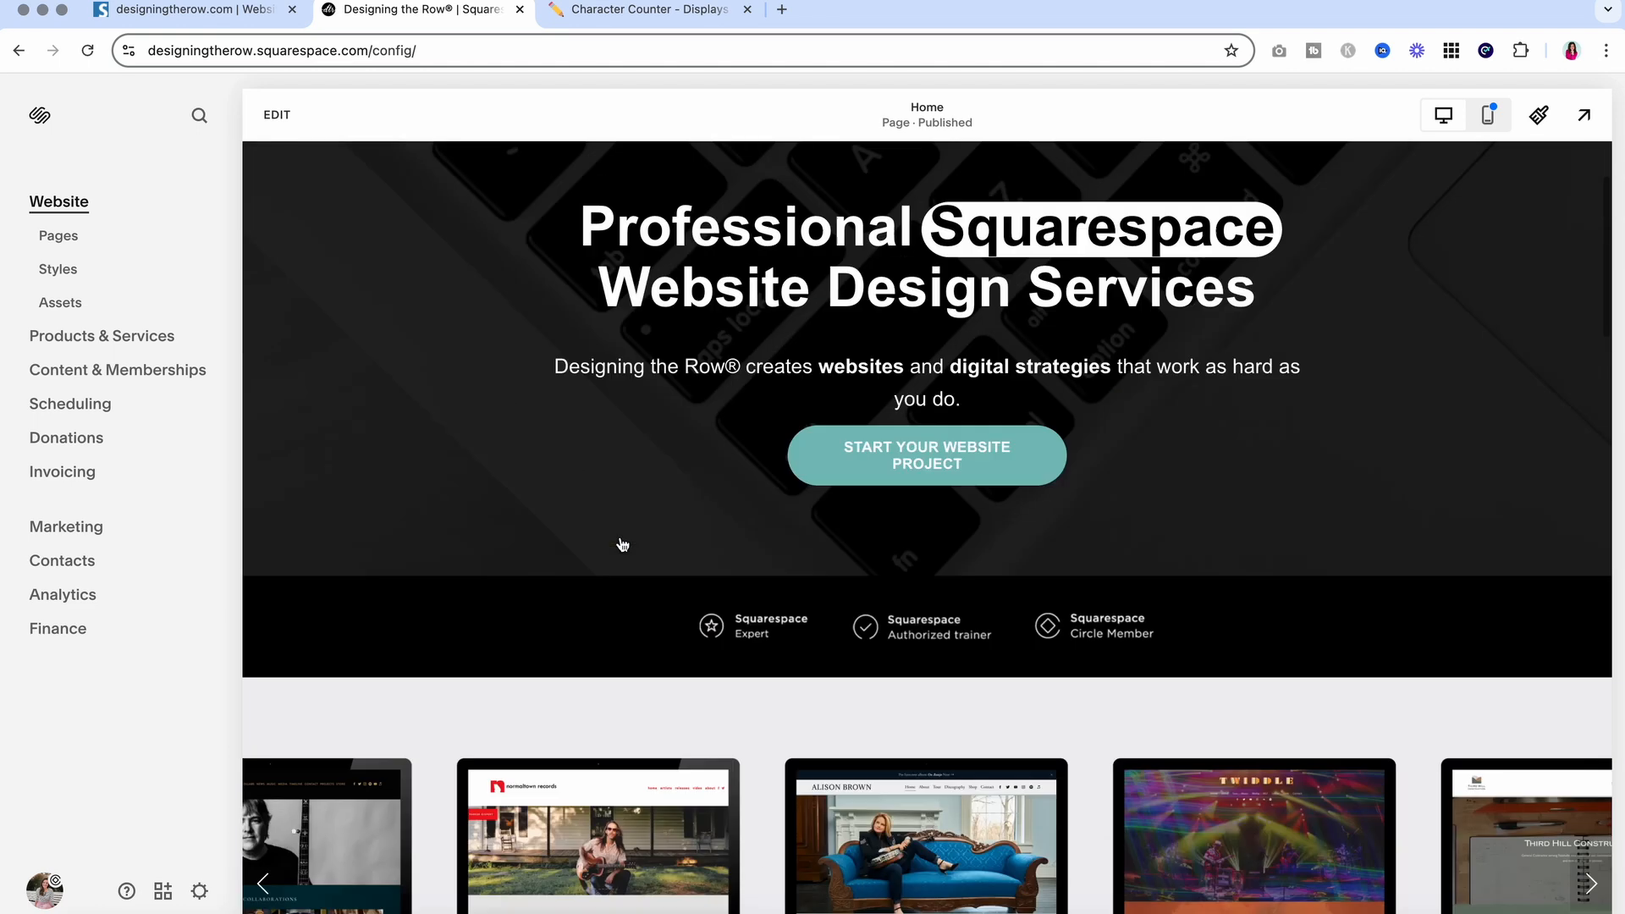
pyautogui.scroll(2, 622, 544)
pyautogui.click(253, 11)
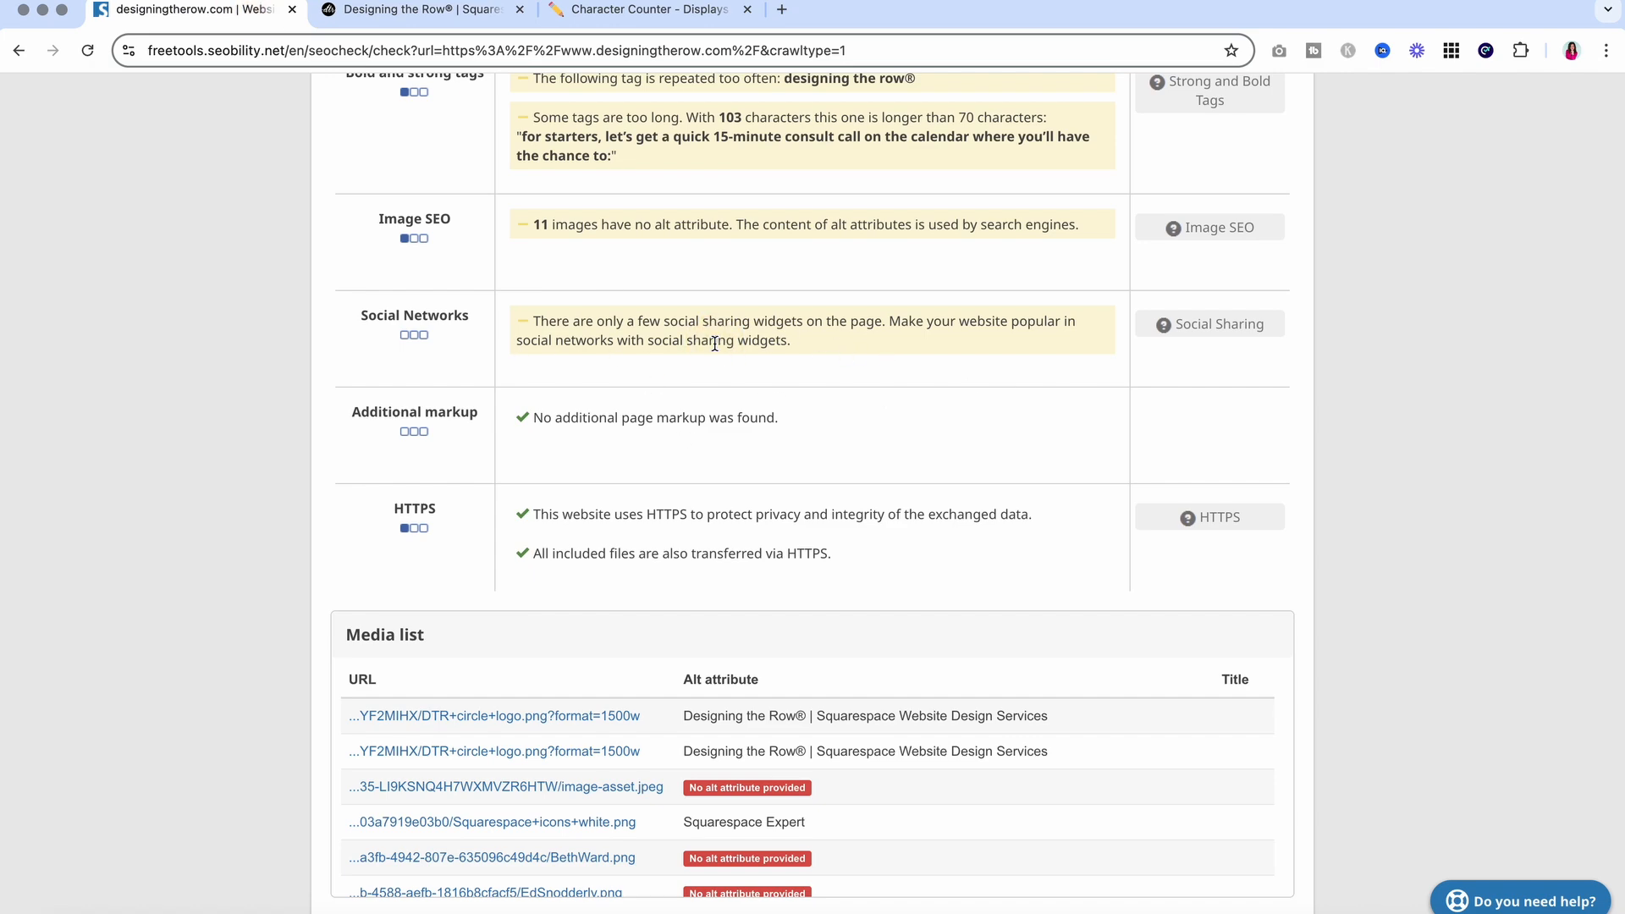
pyautogui.scroll(-15, 714, 342)
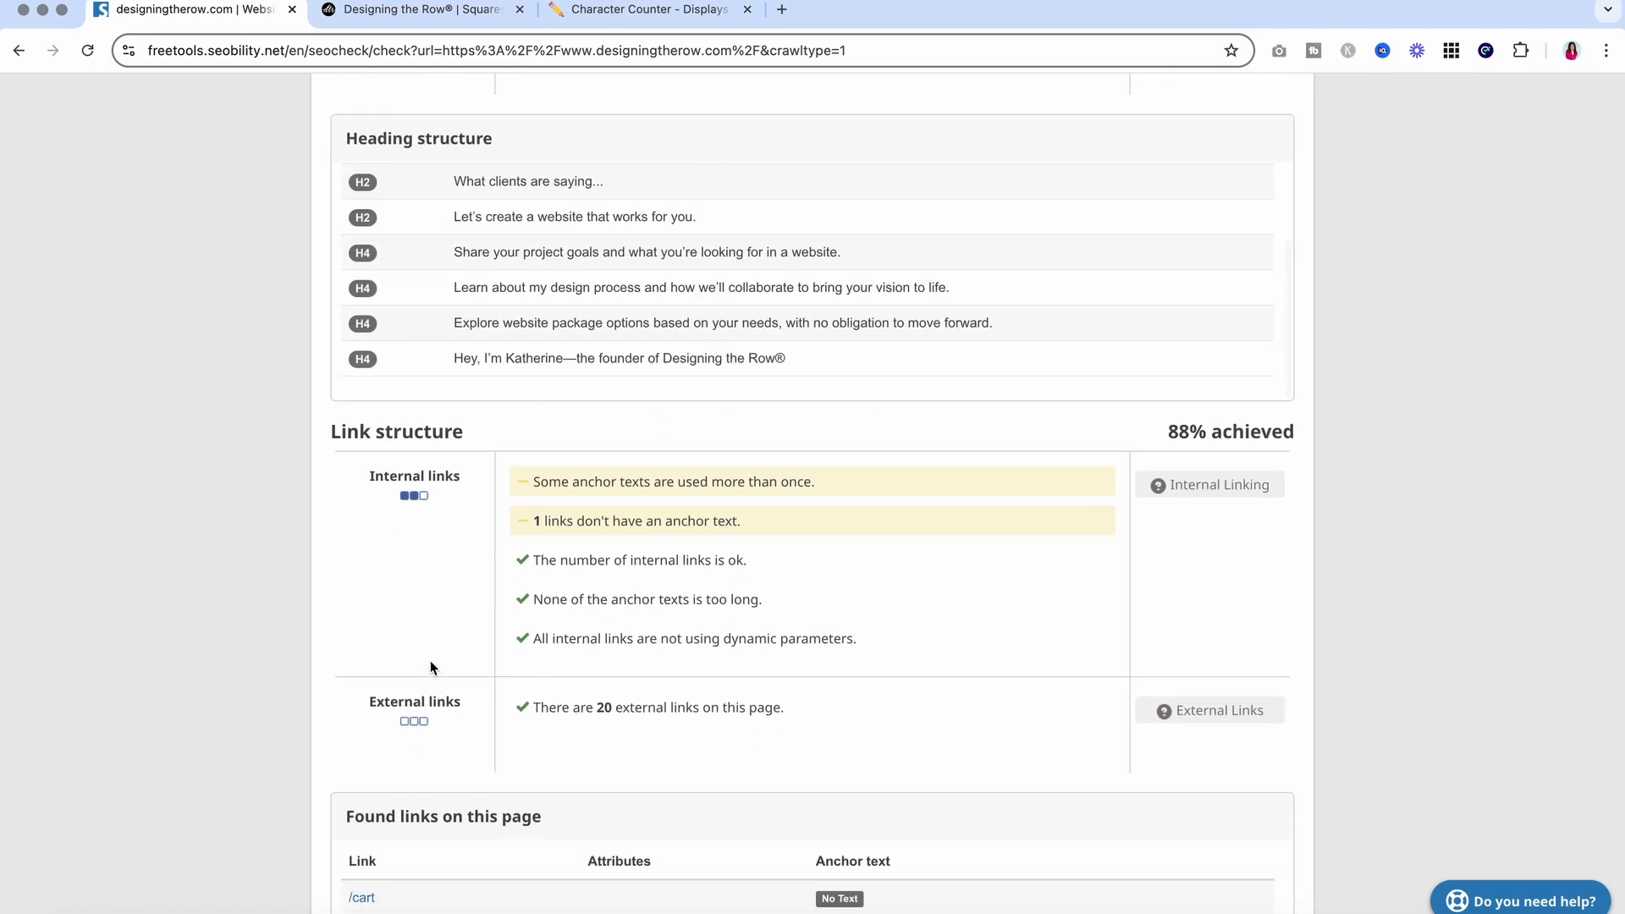
pyautogui.scroll(-10, 200, 592)
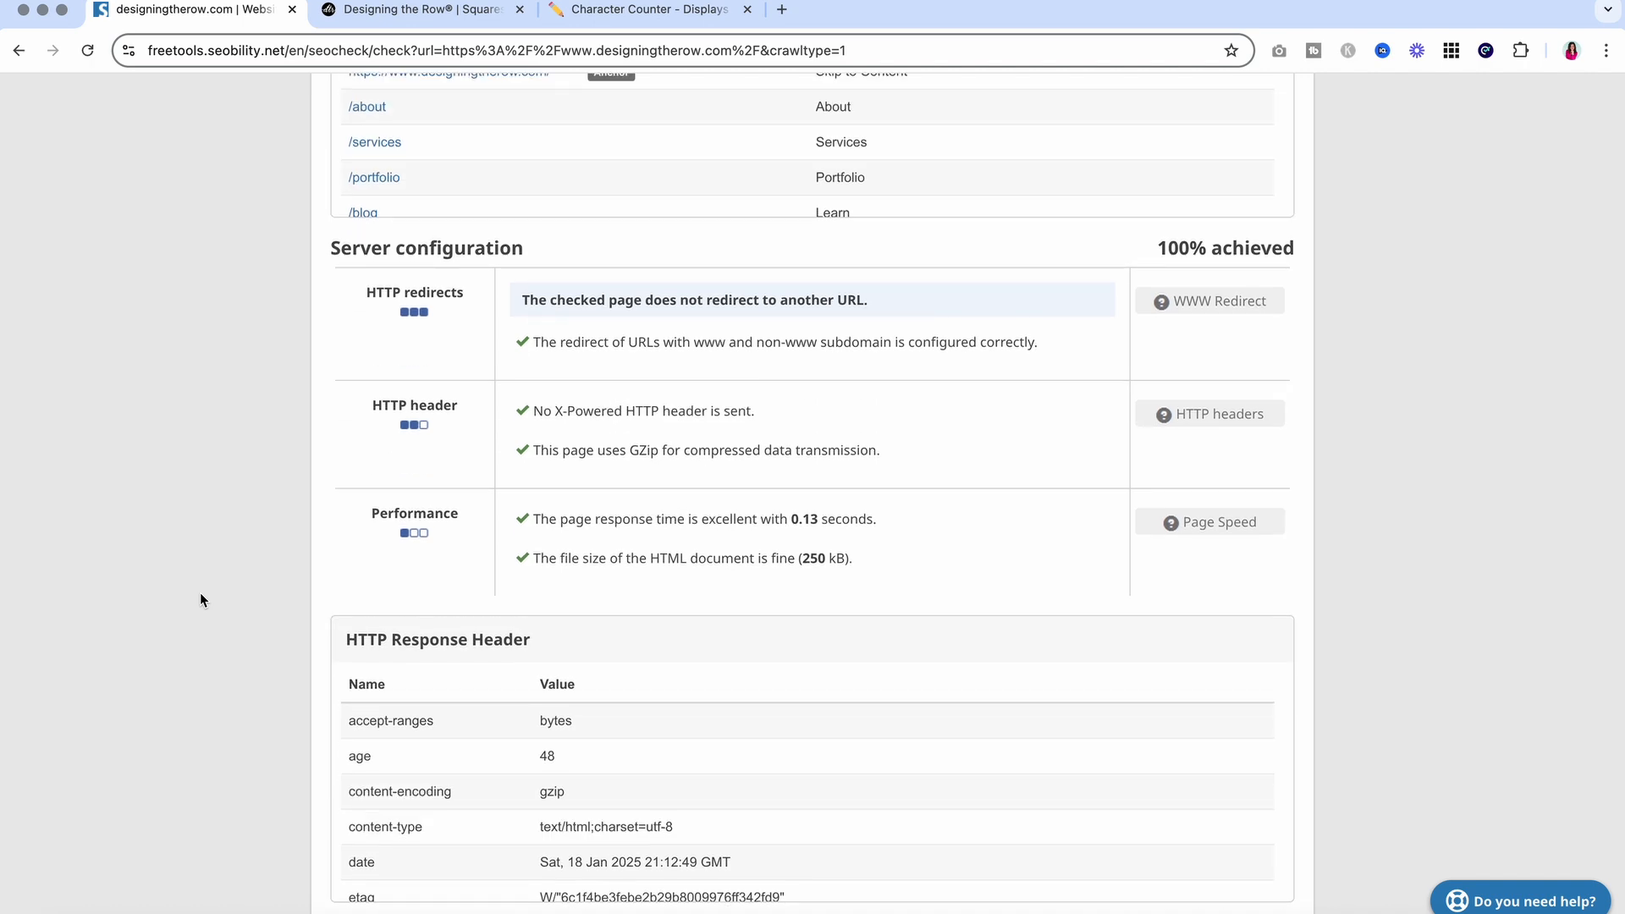
pyautogui.scroll(-8, 200, 600)
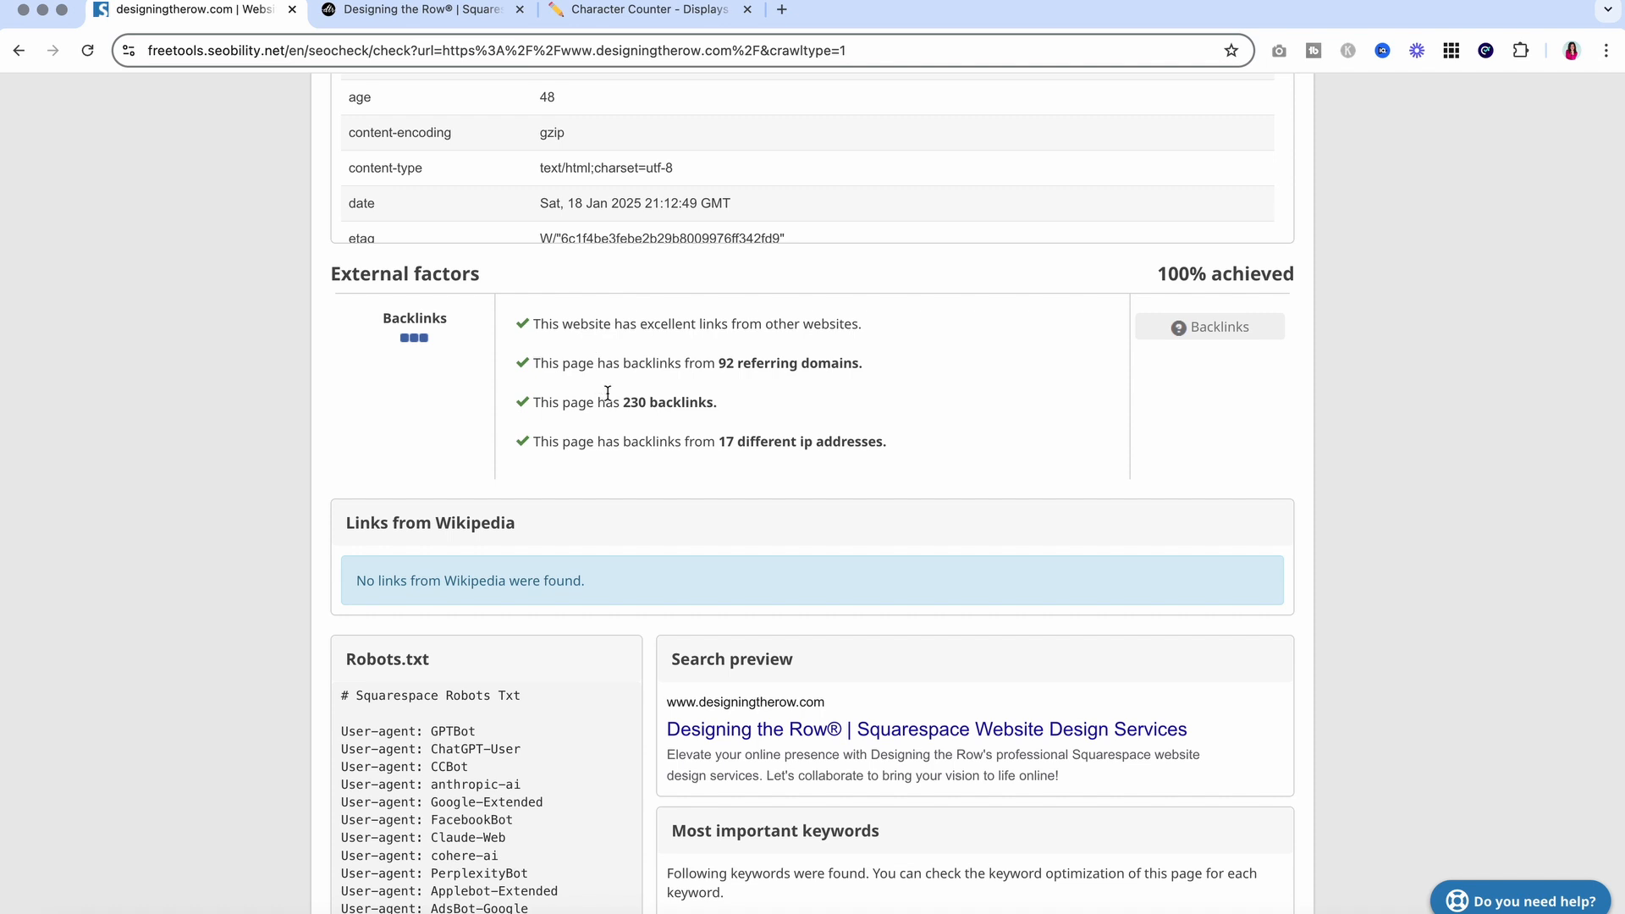
pyautogui.moveTo(538, 324); pyautogui.dragTo(929, 450)
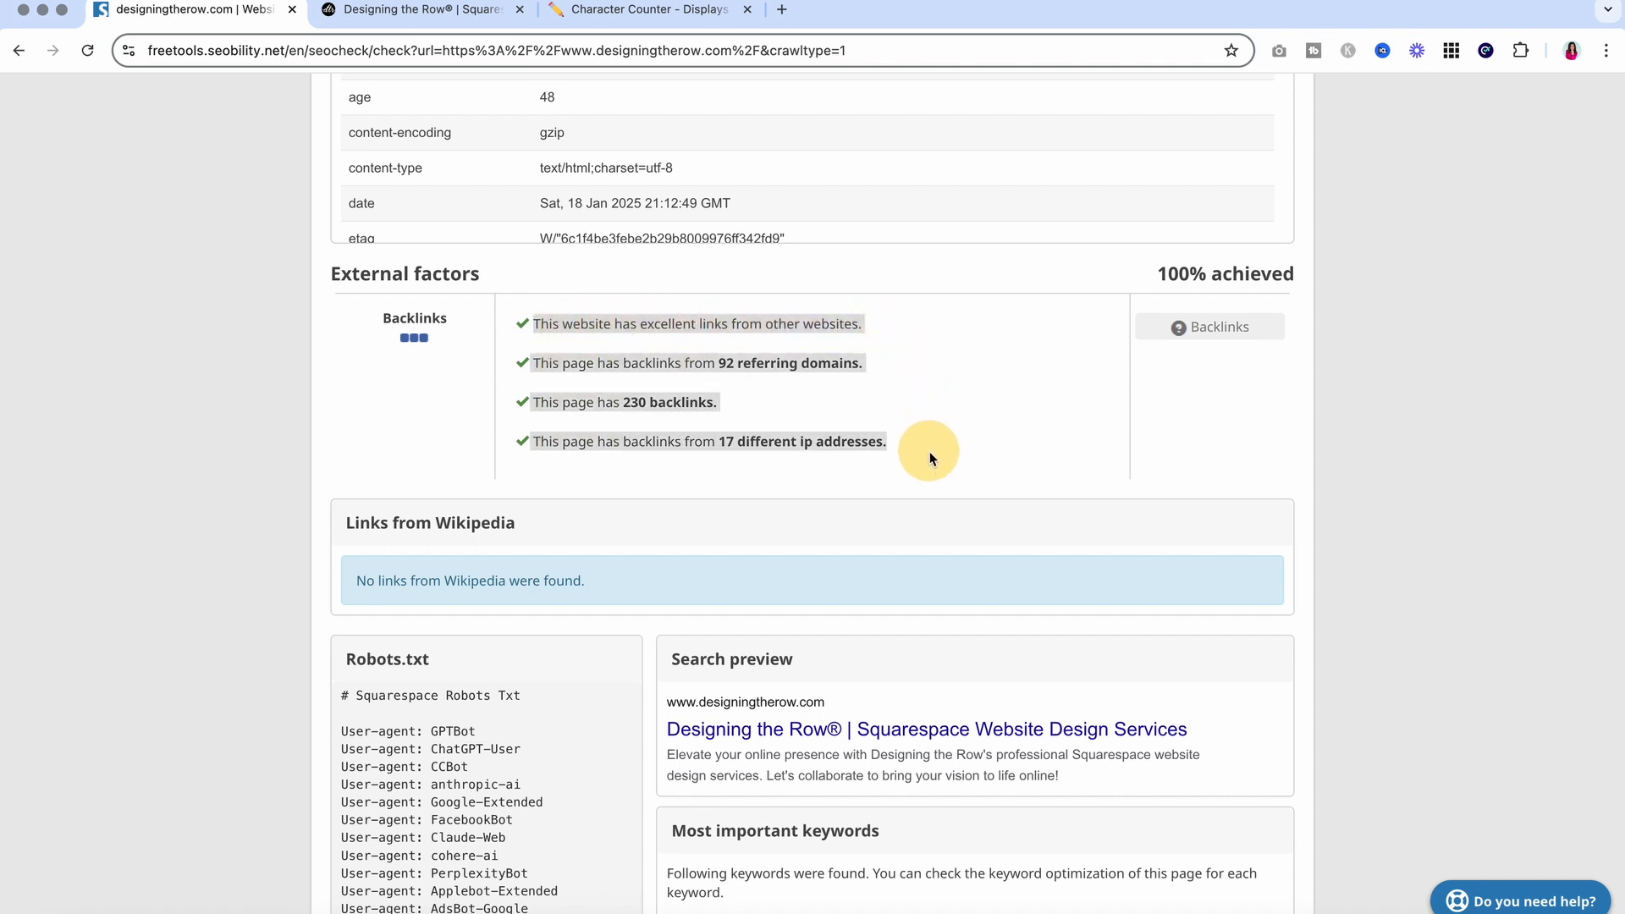
pyautogui.click(931, 450)
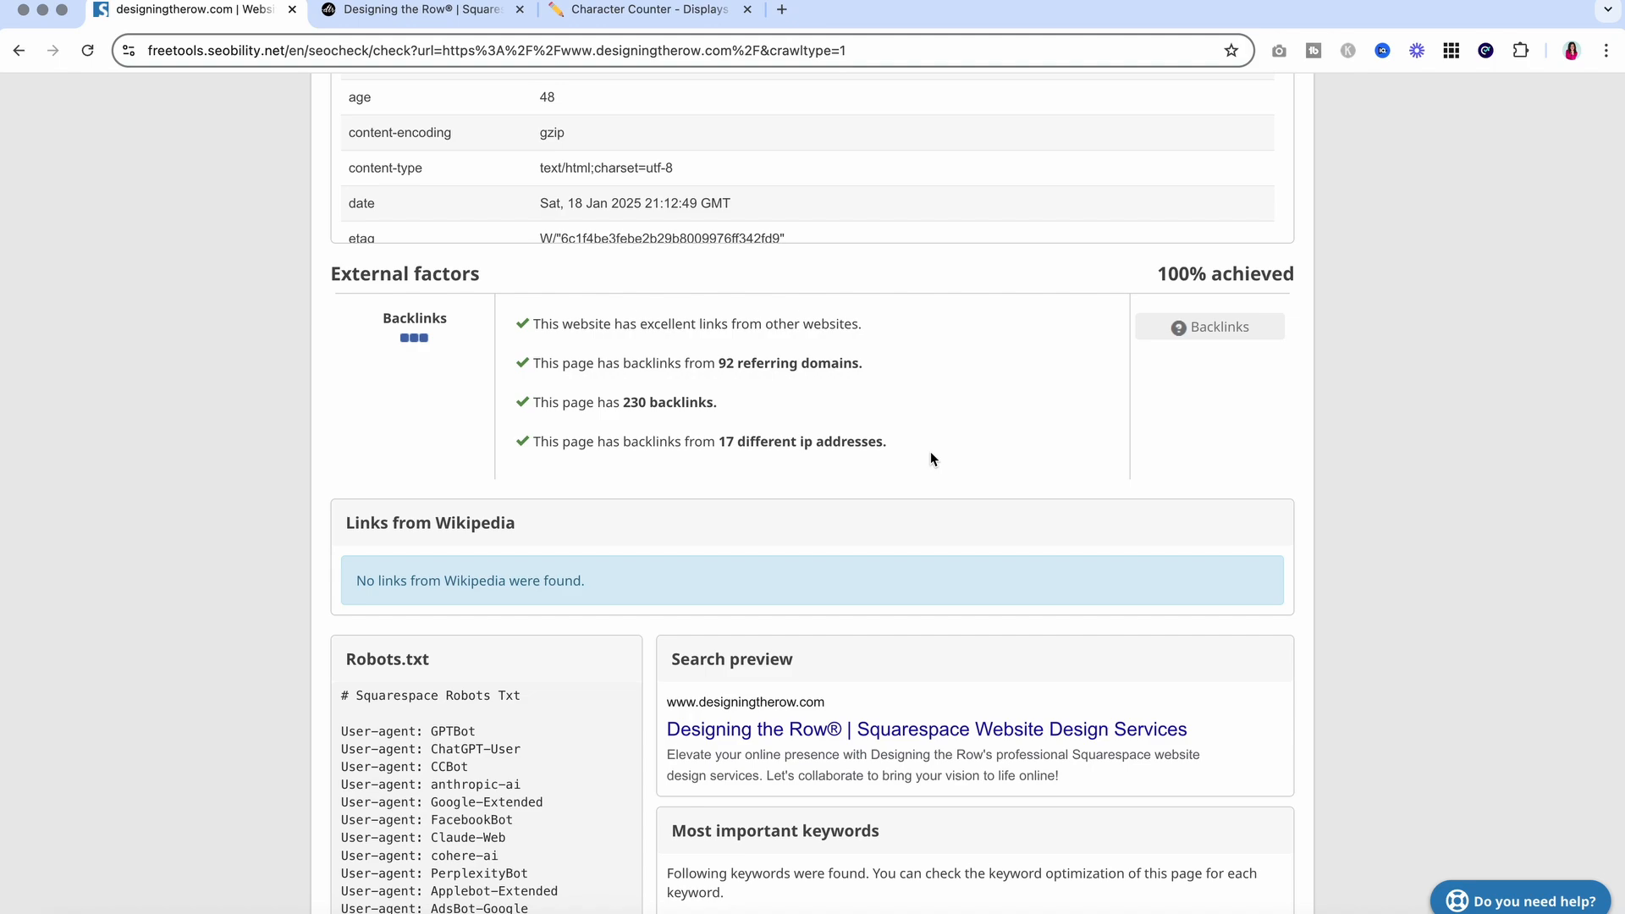
pyautogui.scroll(-1, 262, 323)
pyautogui.scroll(10, 261, 323)
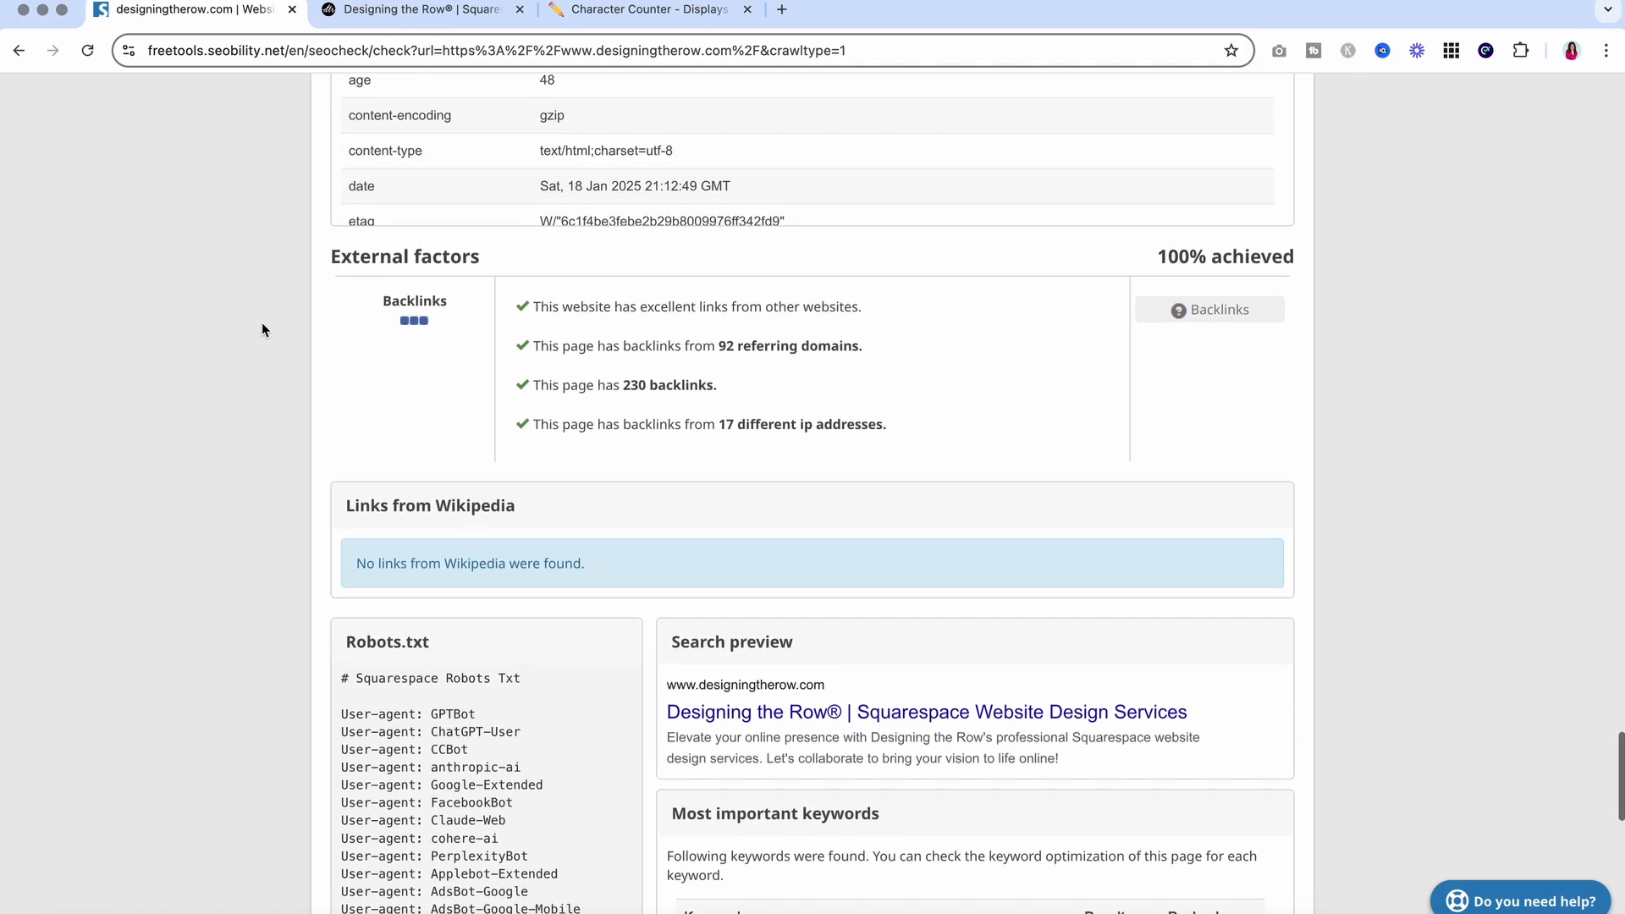
pyautogui.scroll(20, 263, 329)
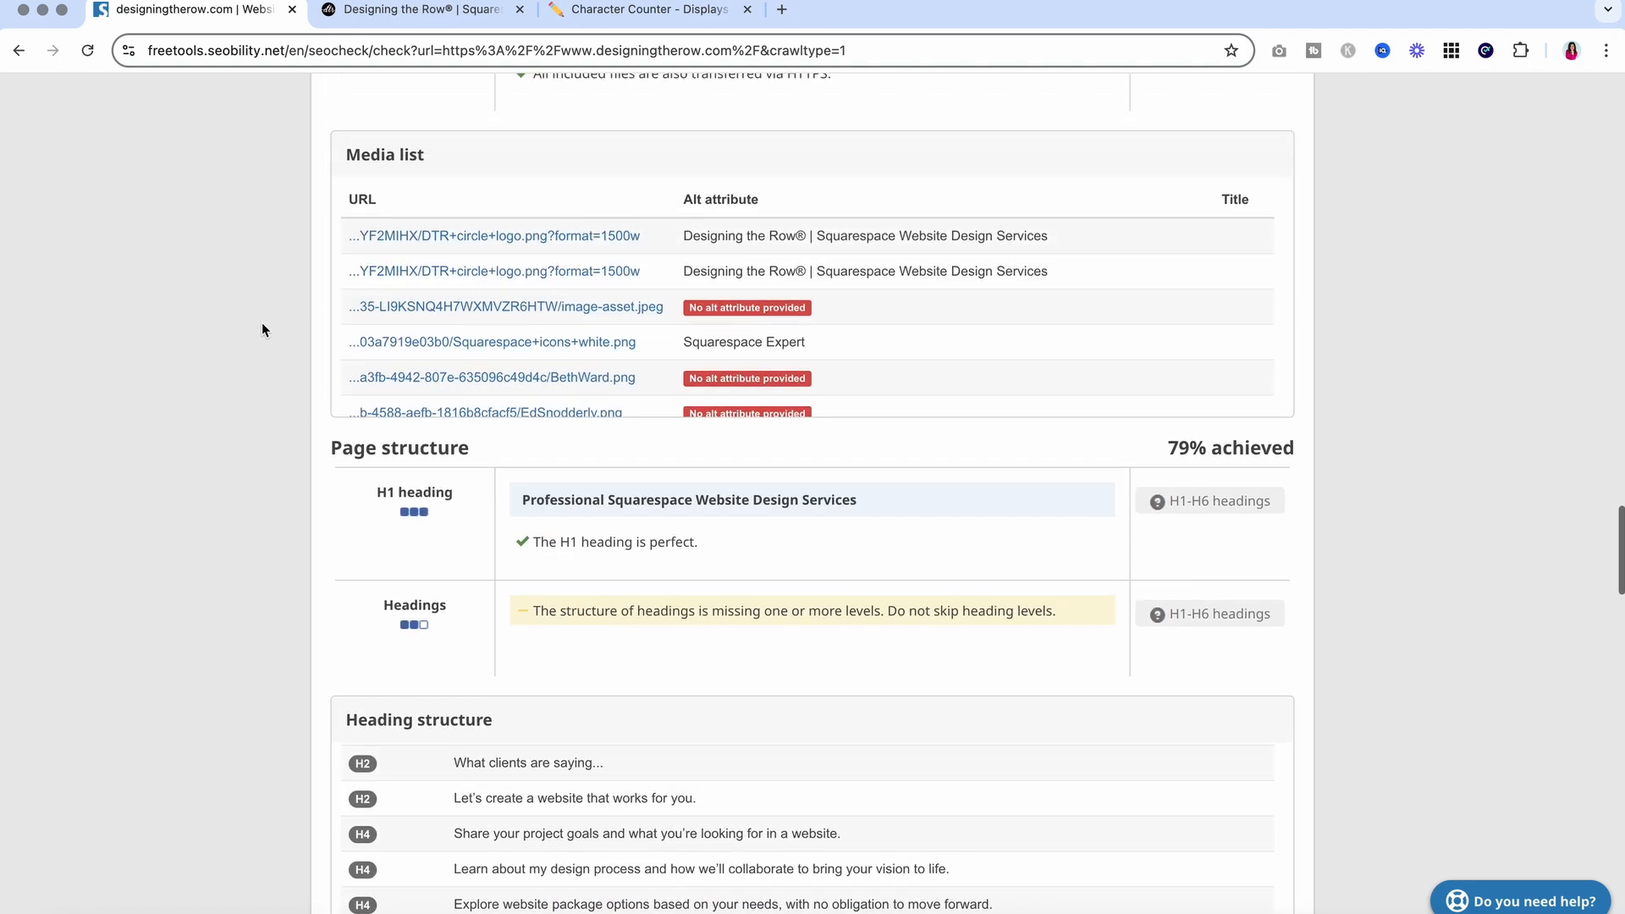
pyautogui.scroll(-6, 262, 324)
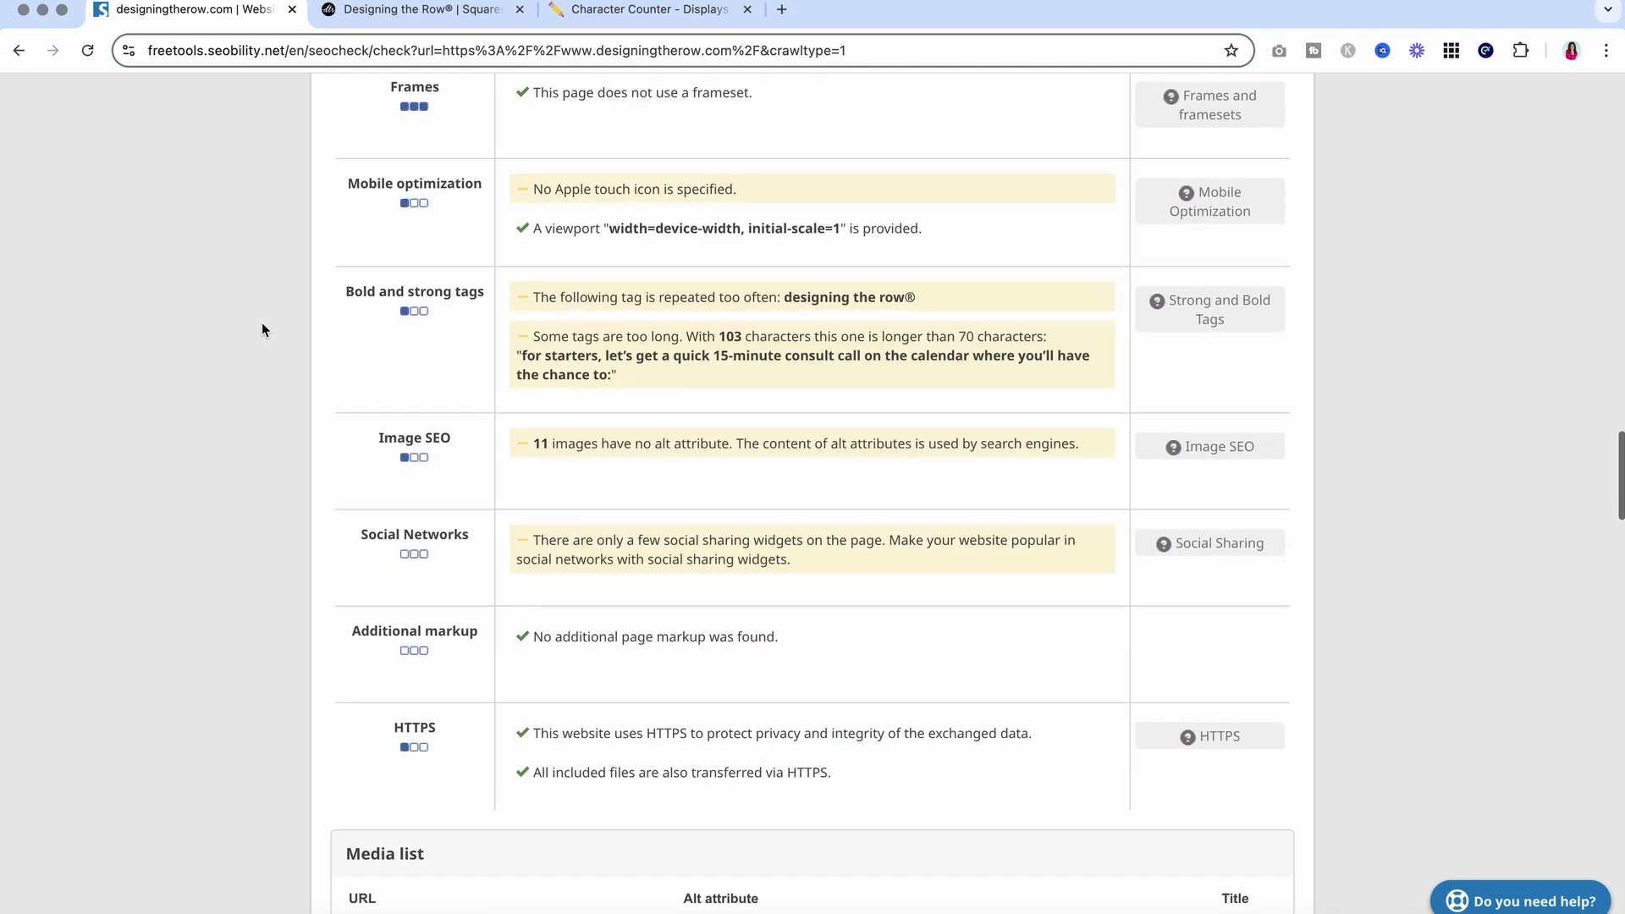
pyautogui.scroll(-2, 261, 330)
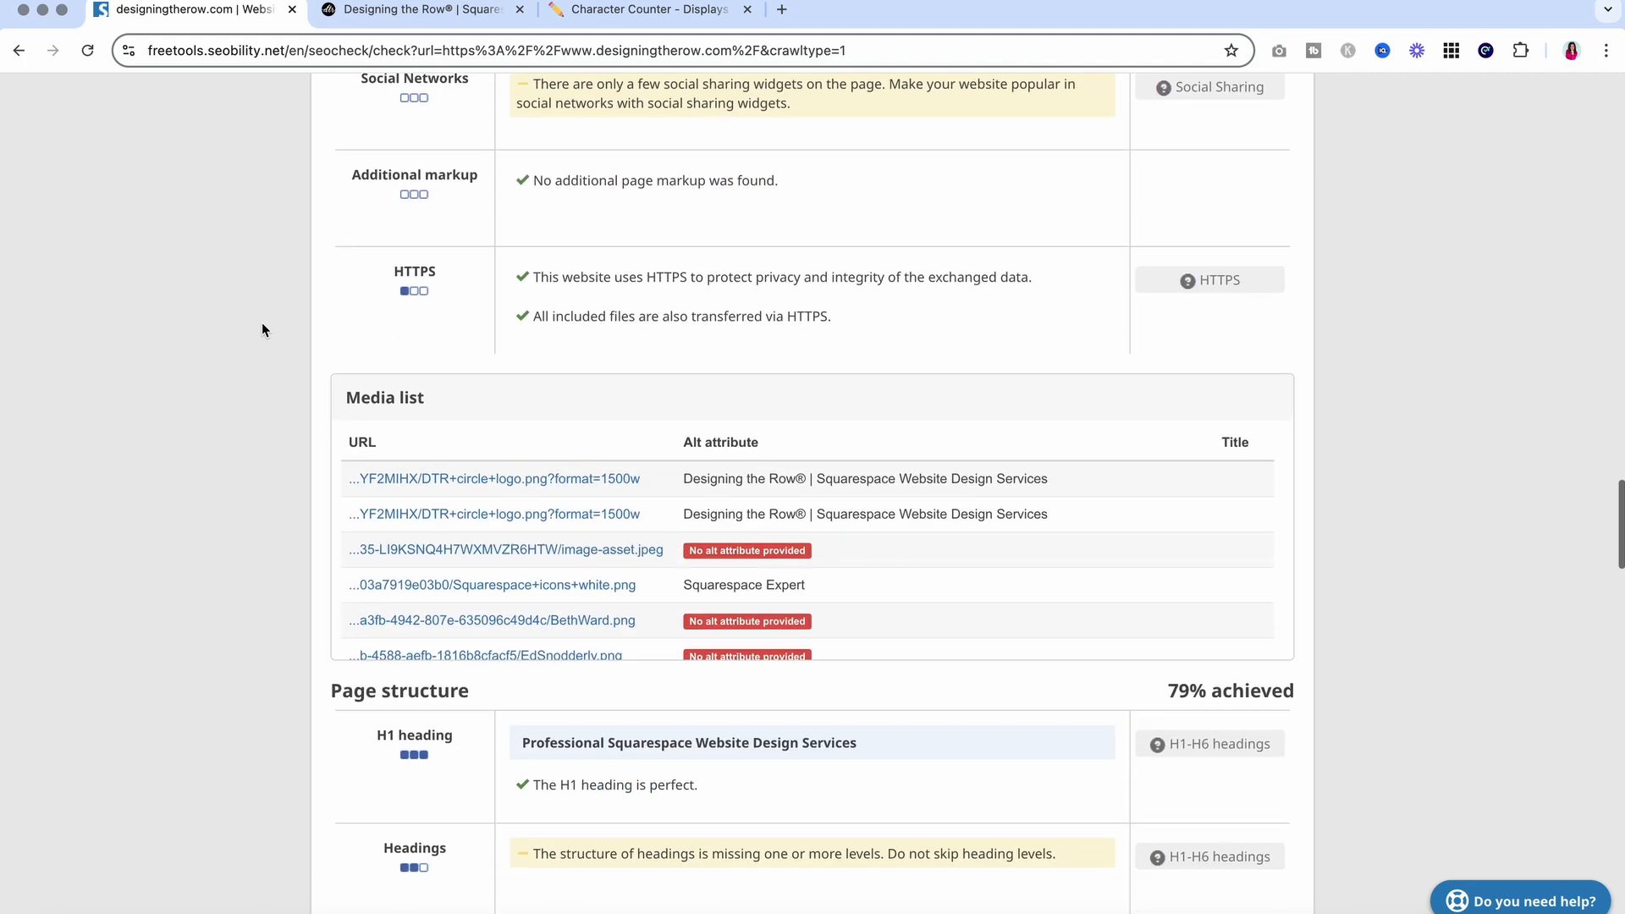
pyautogui.scroll(10, 261, 329)
pyautogui.scroll(2, 261, 322)
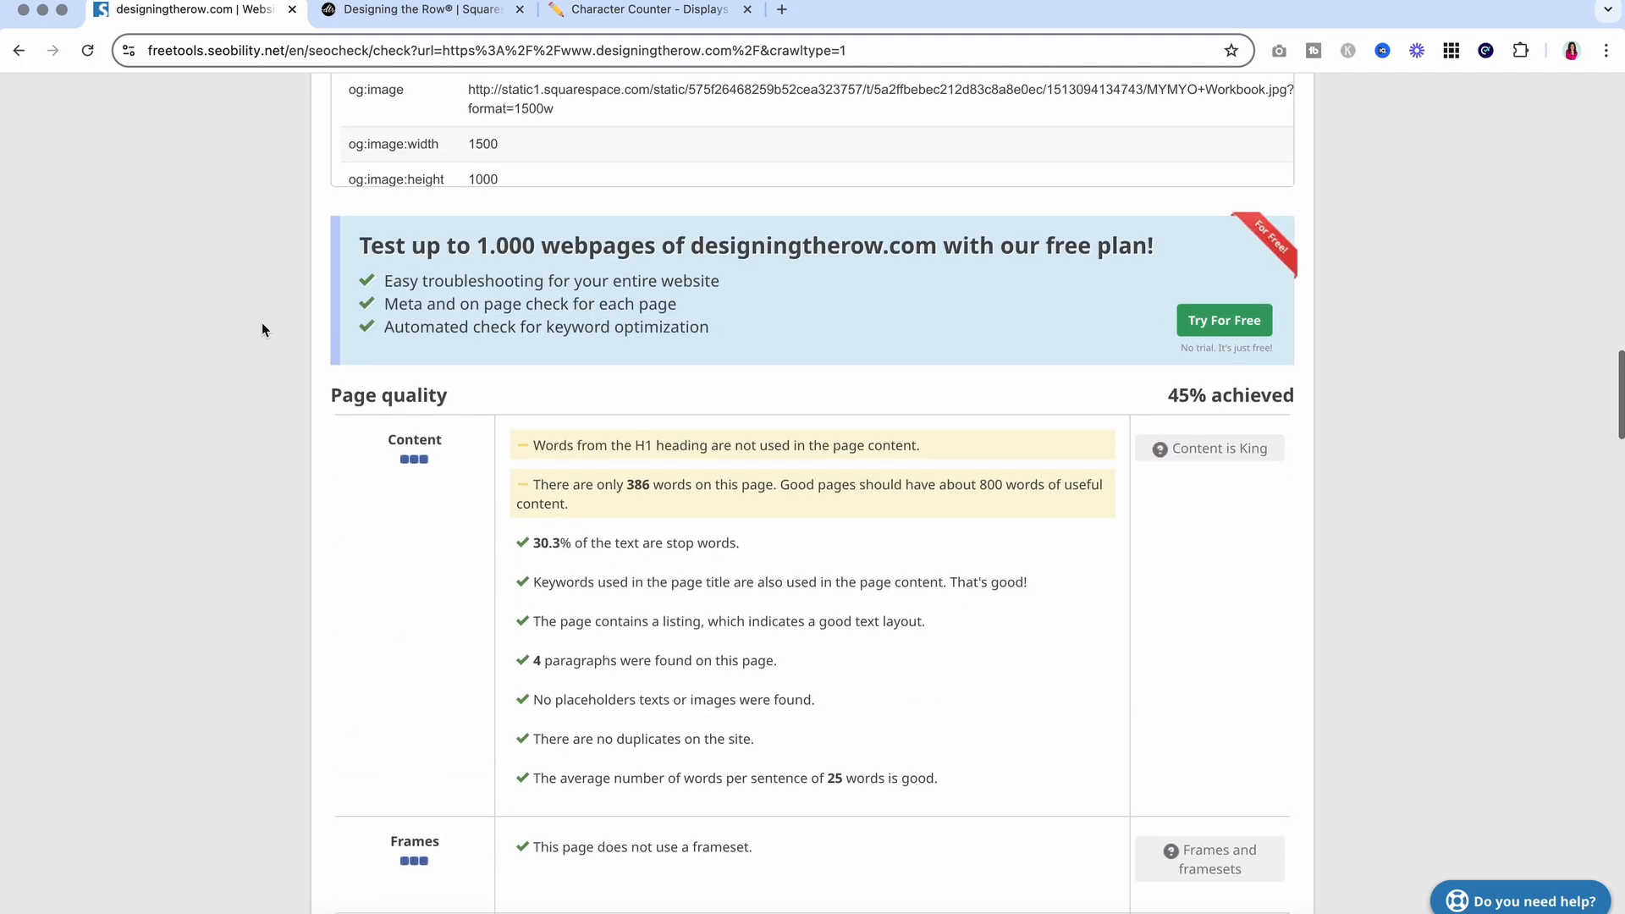
pyautogui.moveTo(332, 394); pyautogui.dragTo(475, 394)
pyautogui.scroll(-16, 477, 397)
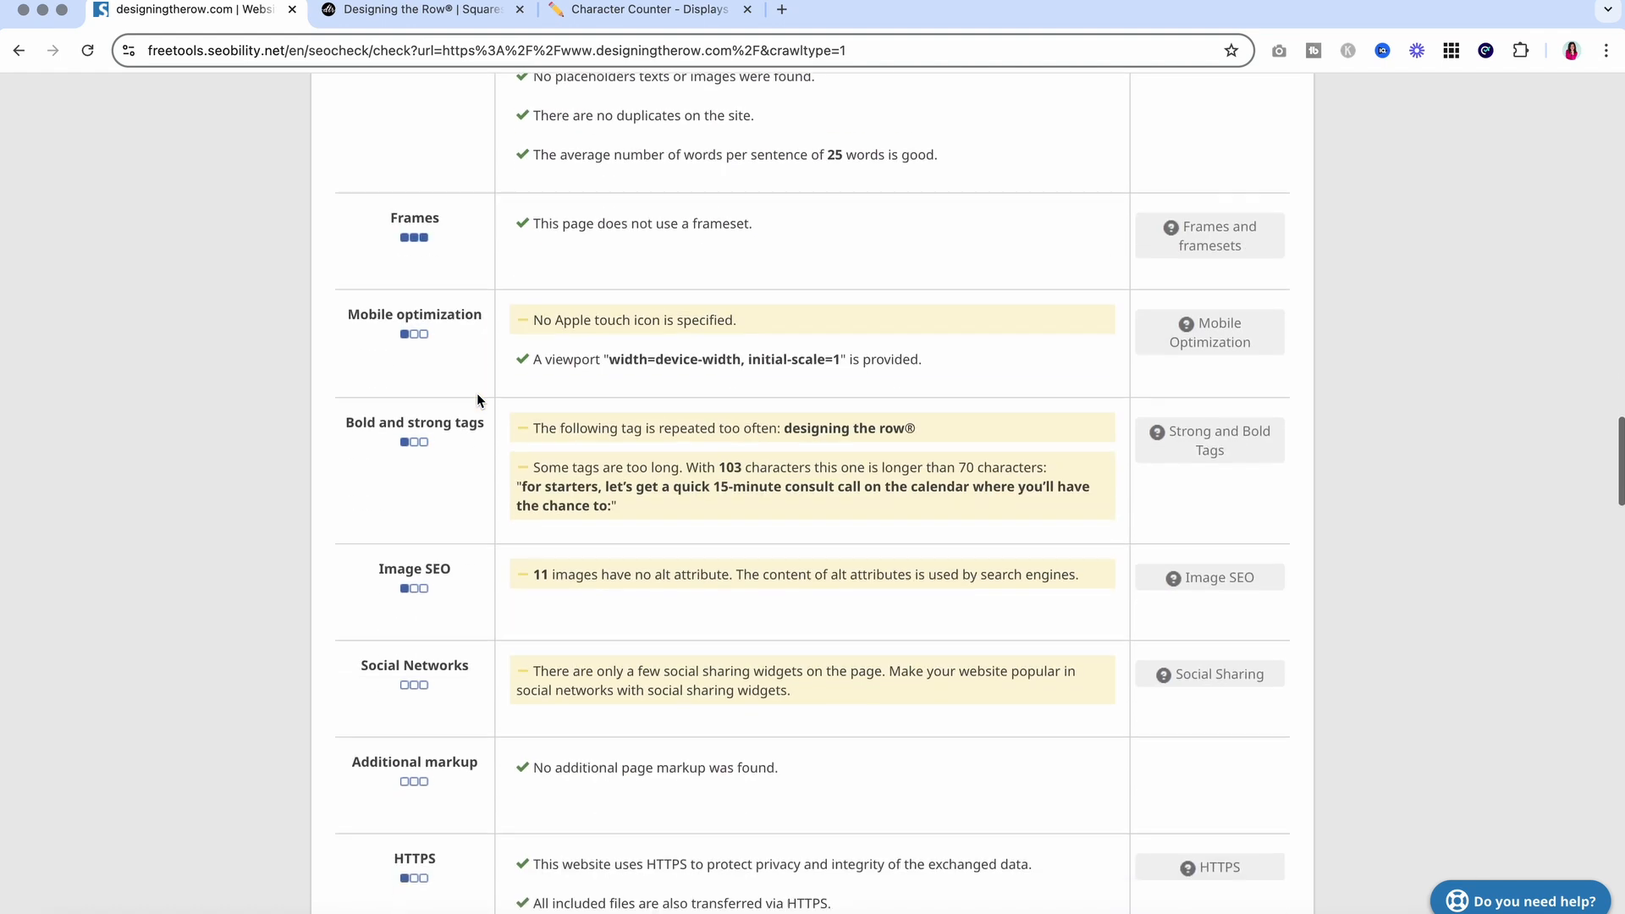
pyautogui.scroll(-4, 265, 509)
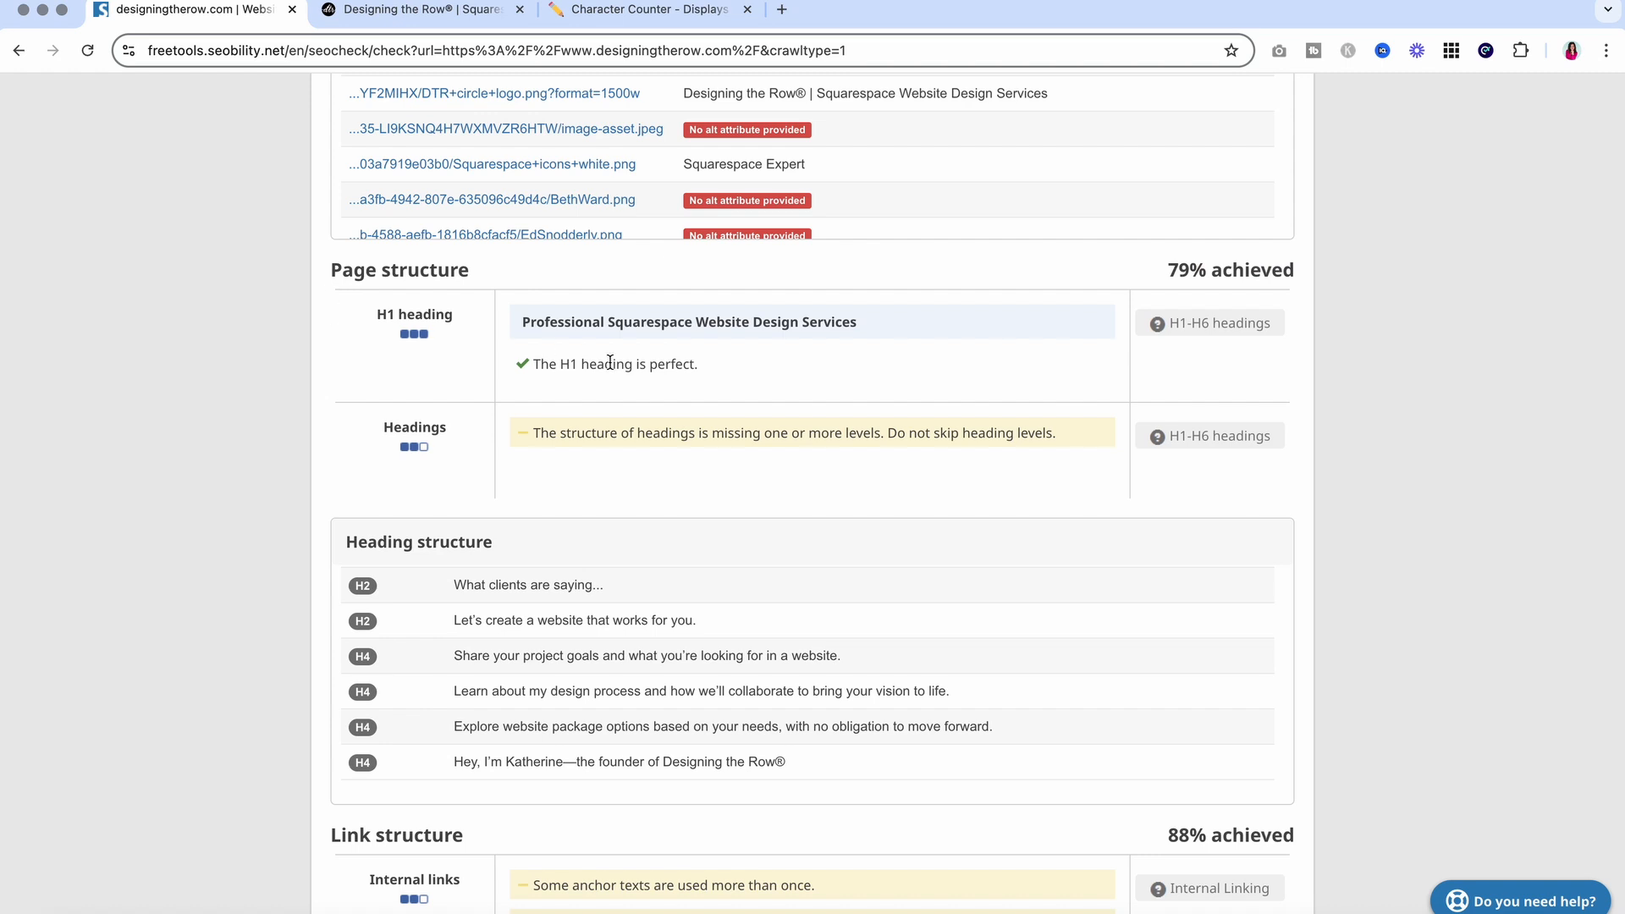
pyautogui.moveTo(522, 326); pyautogui.dragTo(901, 332)
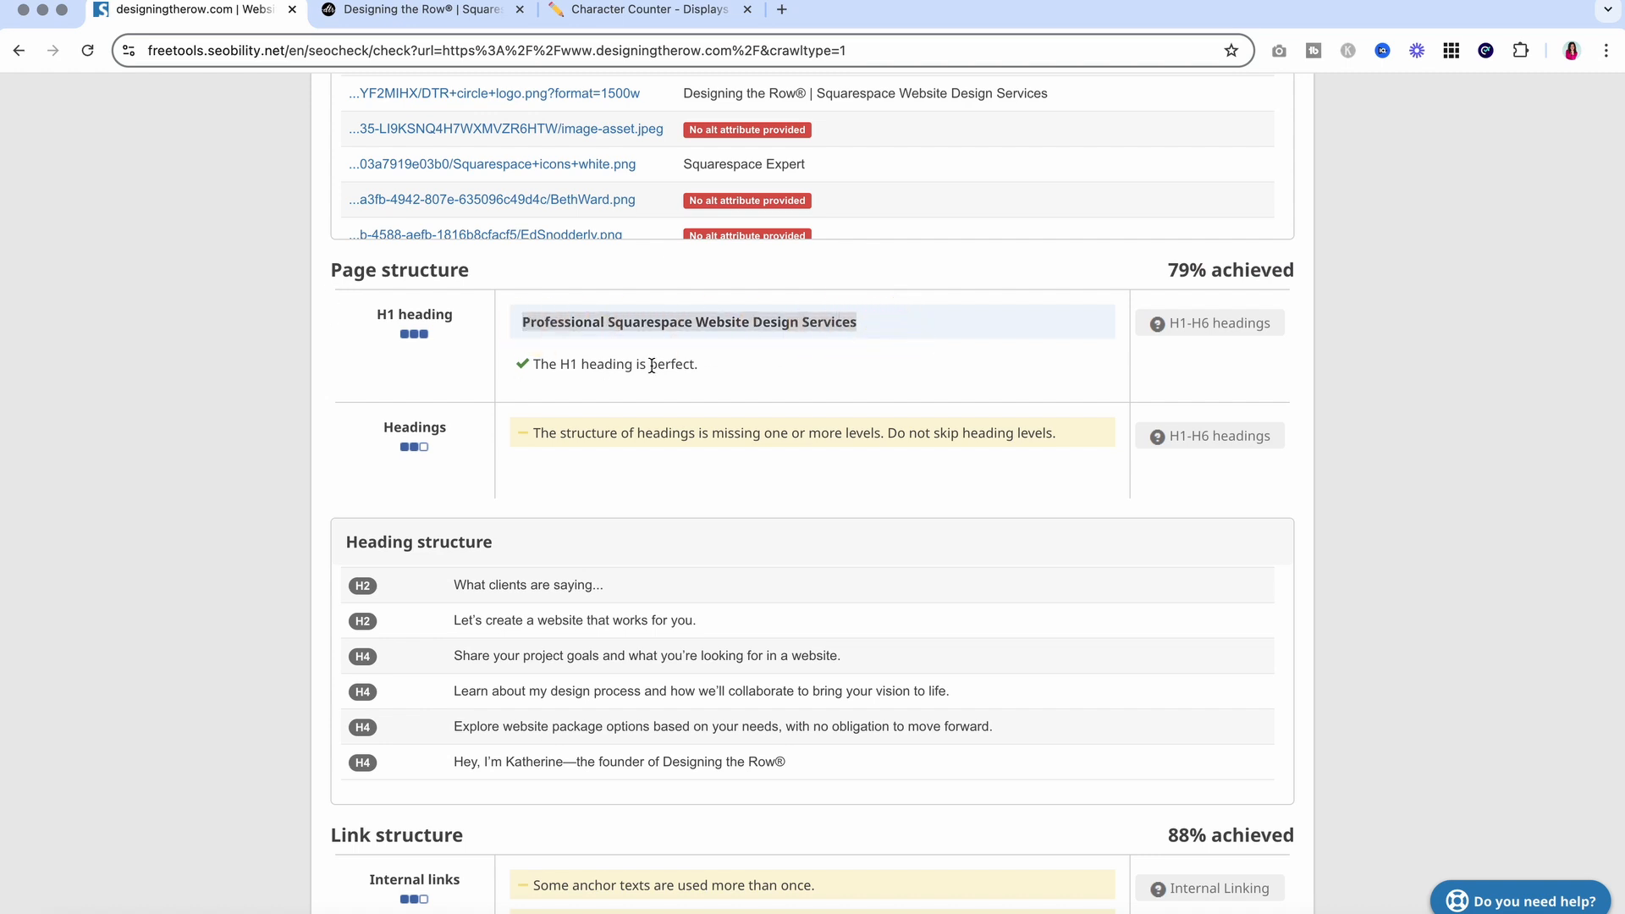
pyautogui.moveTo(540, 364); pyautogui.dragTo(697, 364)
pyautogui.click(699, 365)
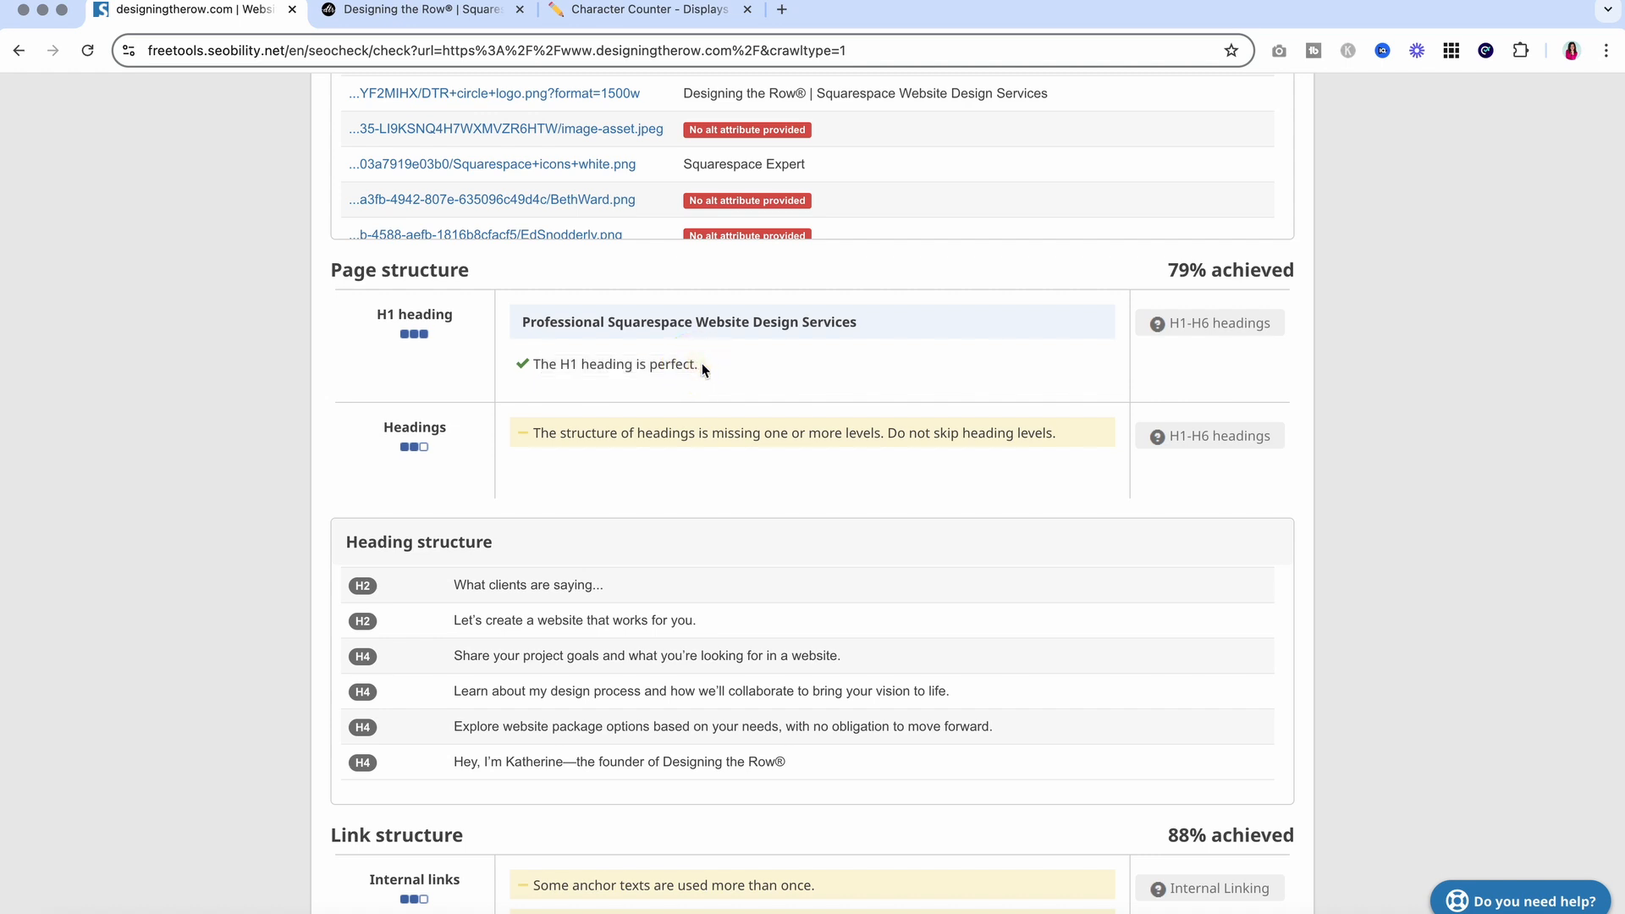
pyautogui.moveTo(535, 436); pyautogui.dragTo(1070, 440)
pyautogui.scroll(-2, 973, 471)
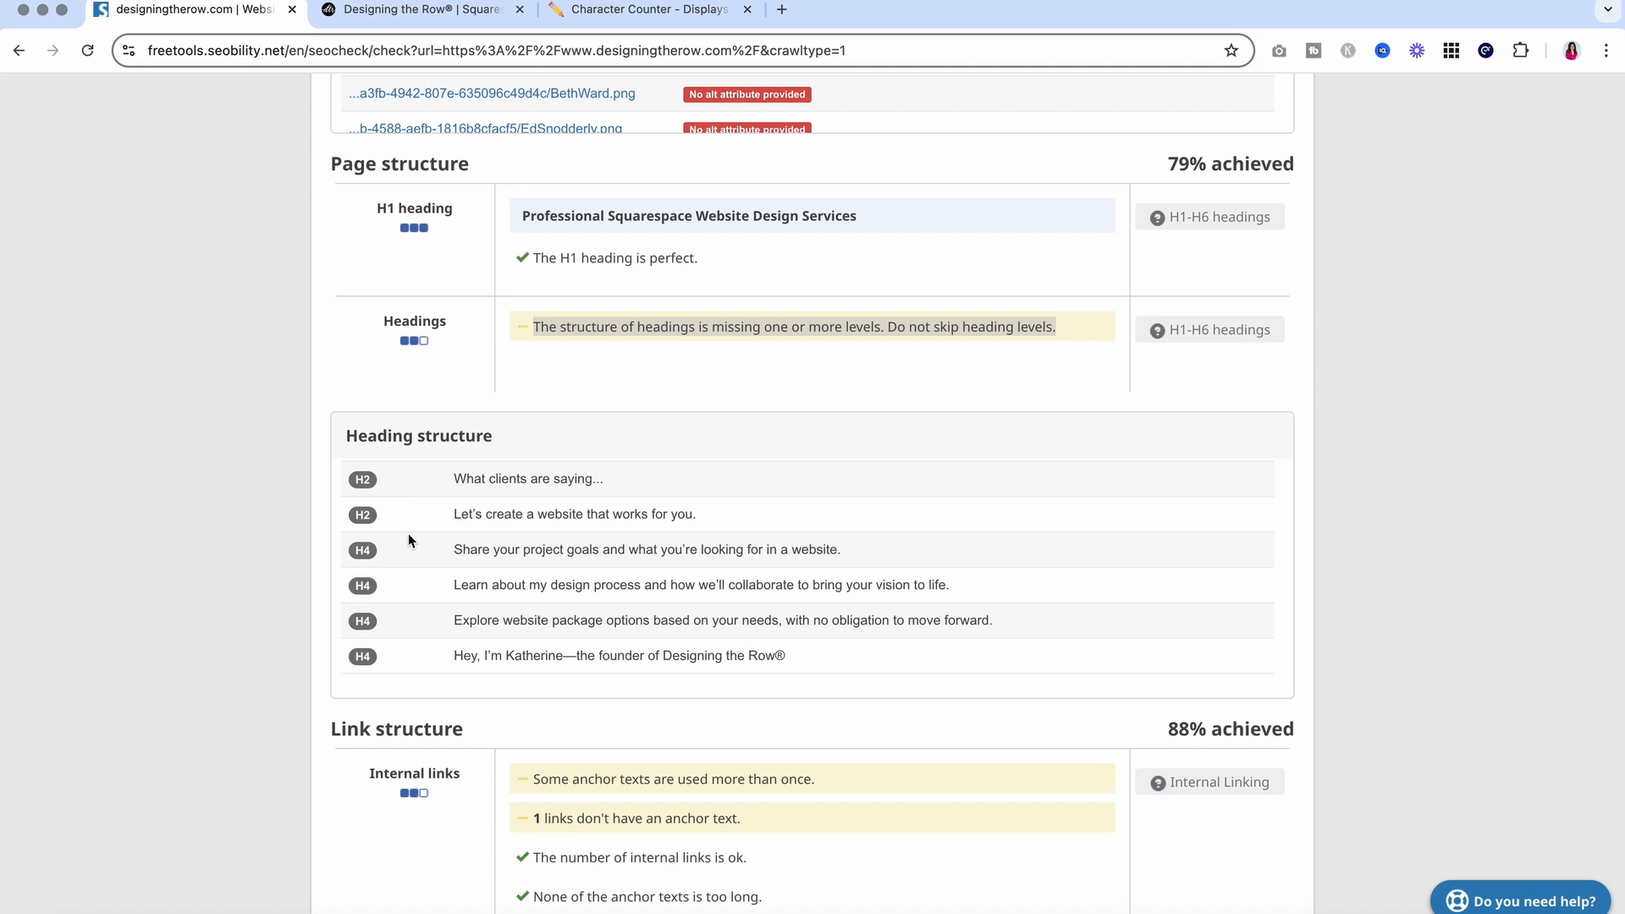
pyautogui.scroll(3, 408, 542)
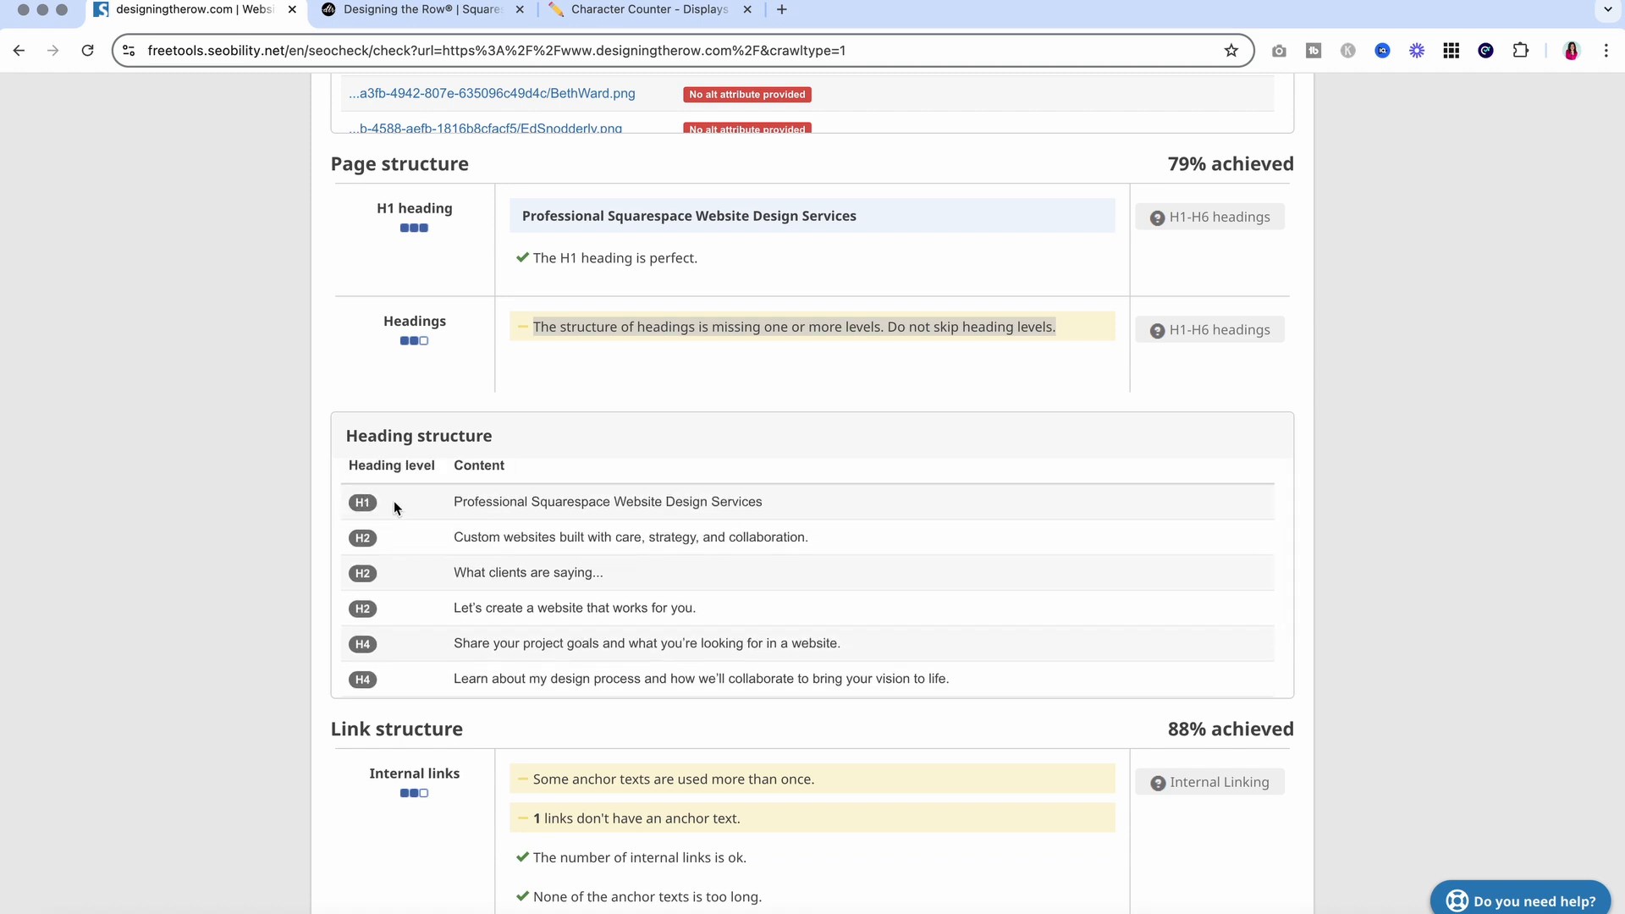
pyautogui.scroll(-3, 393, 597)
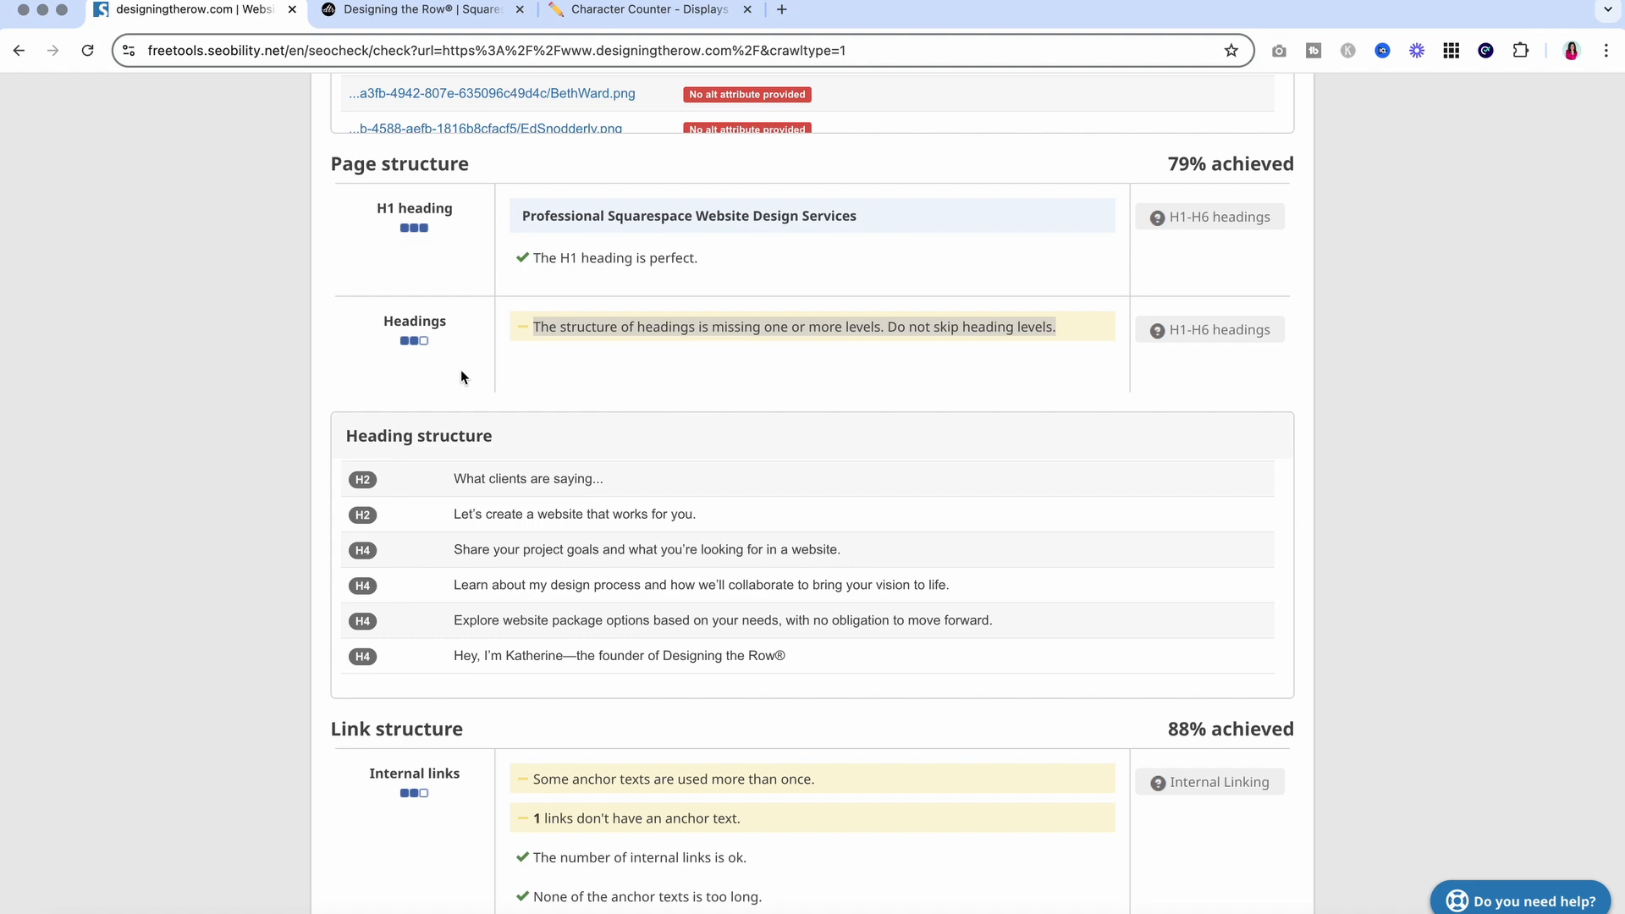
# In the homepage editor, change the 'What clients are saying' heading to Heading 3
pyautogui.click(439, 17)
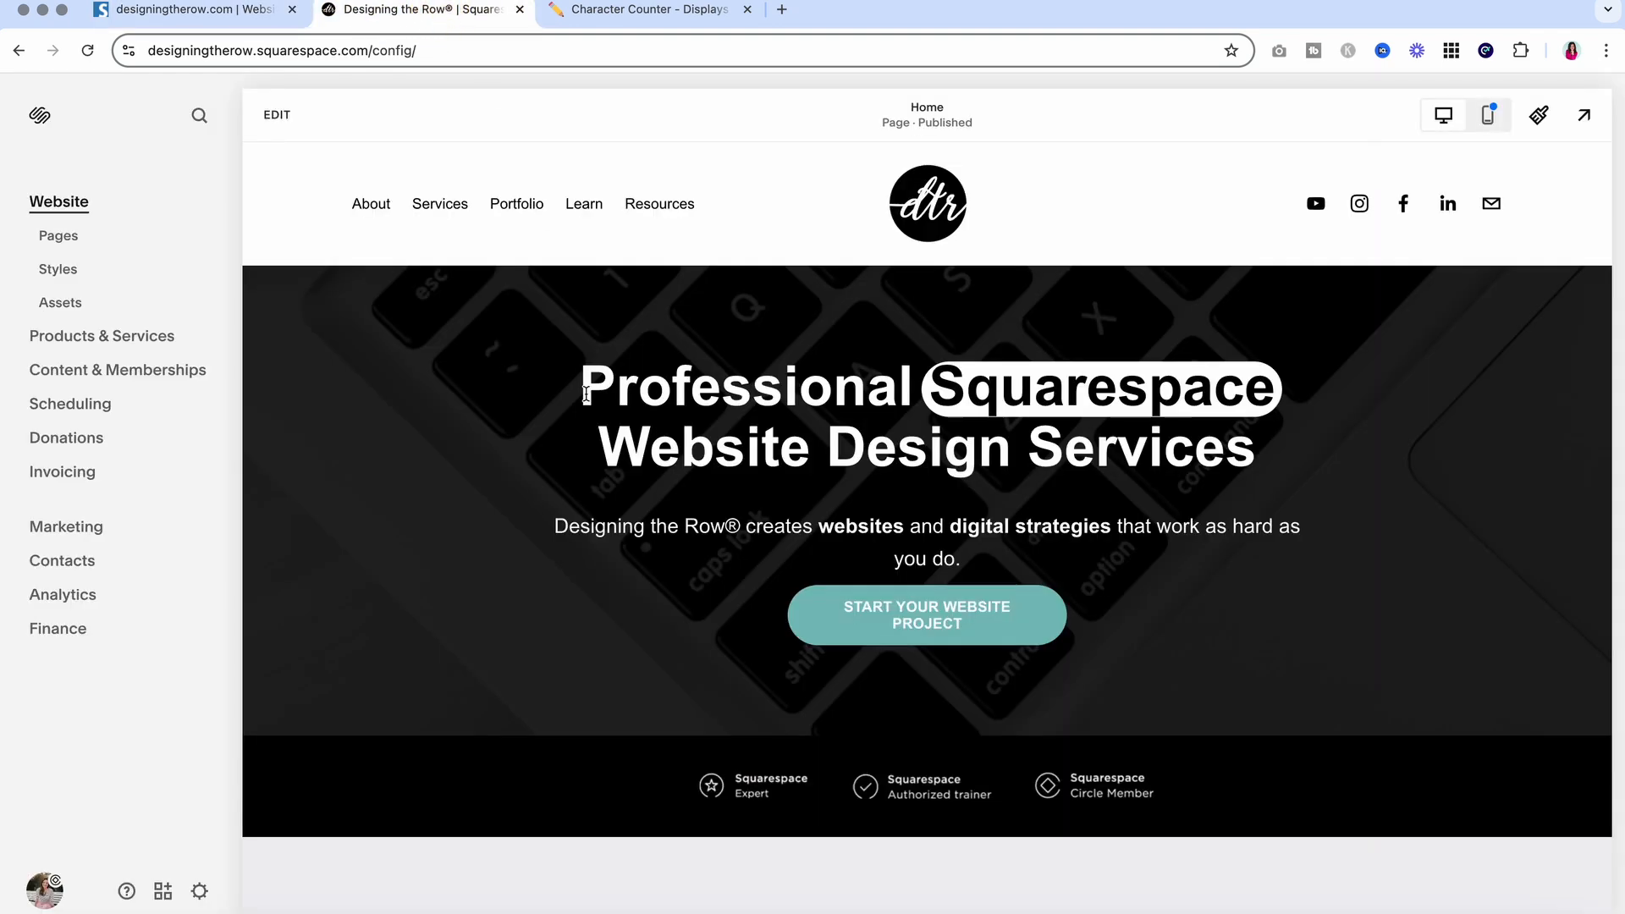
pyautogui.scroll(-6, 586, 394)
pyautogui.click(276, 114)
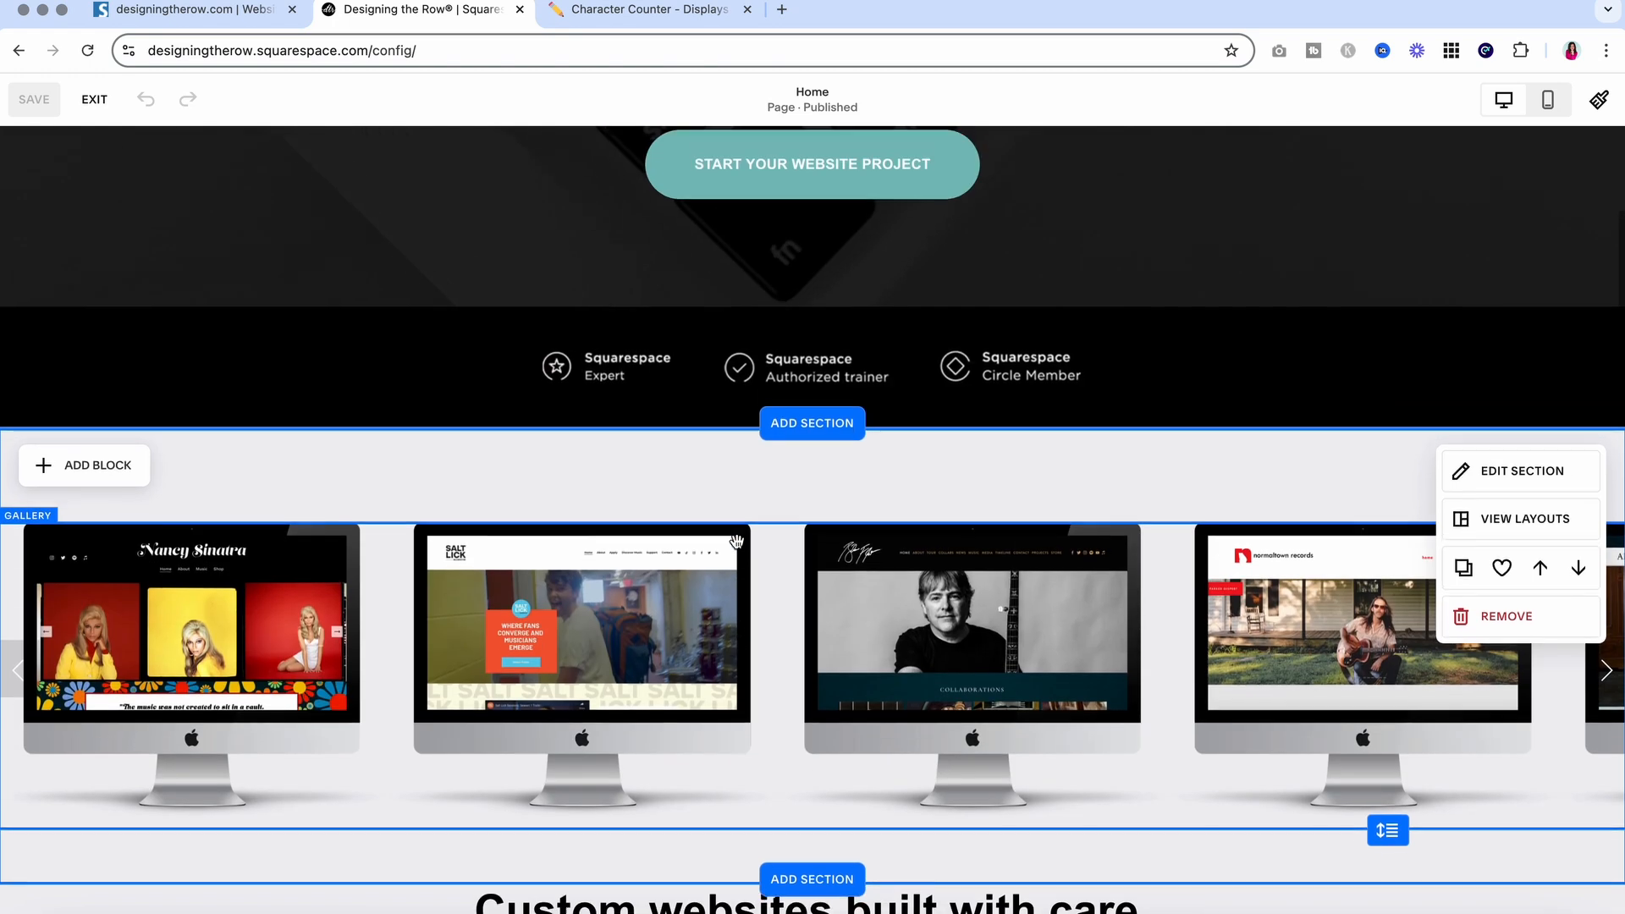
pyautogui.scroll(-10, 737, 542)
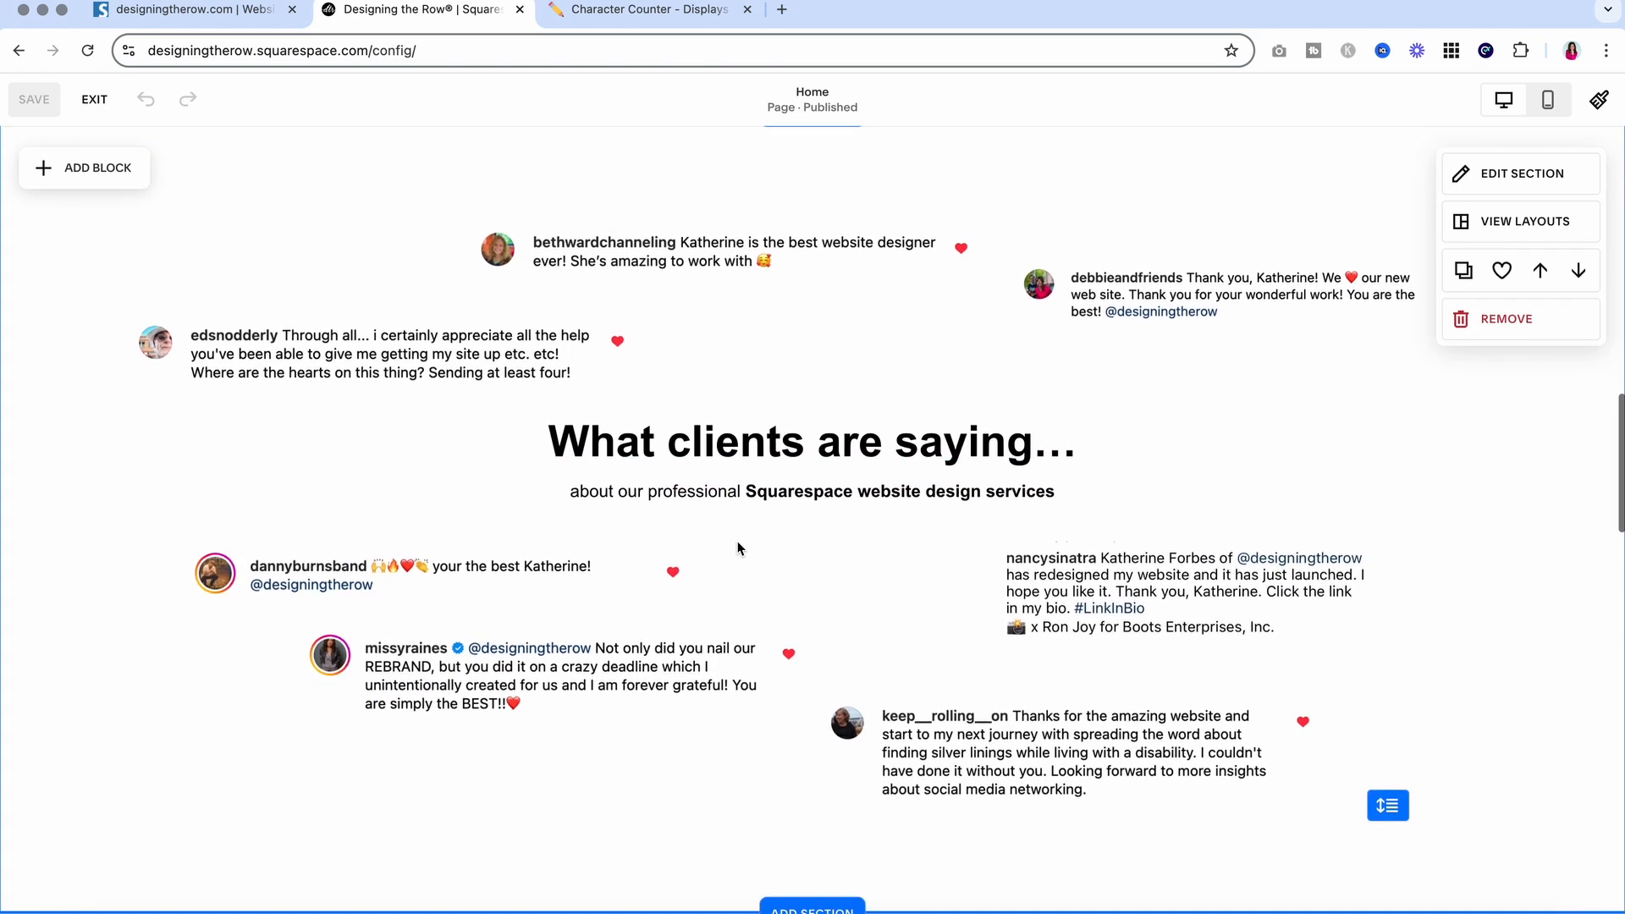
pyautogui.scroll(-8, 738, 546)
pyautogui.scroll(6, 738, 543)
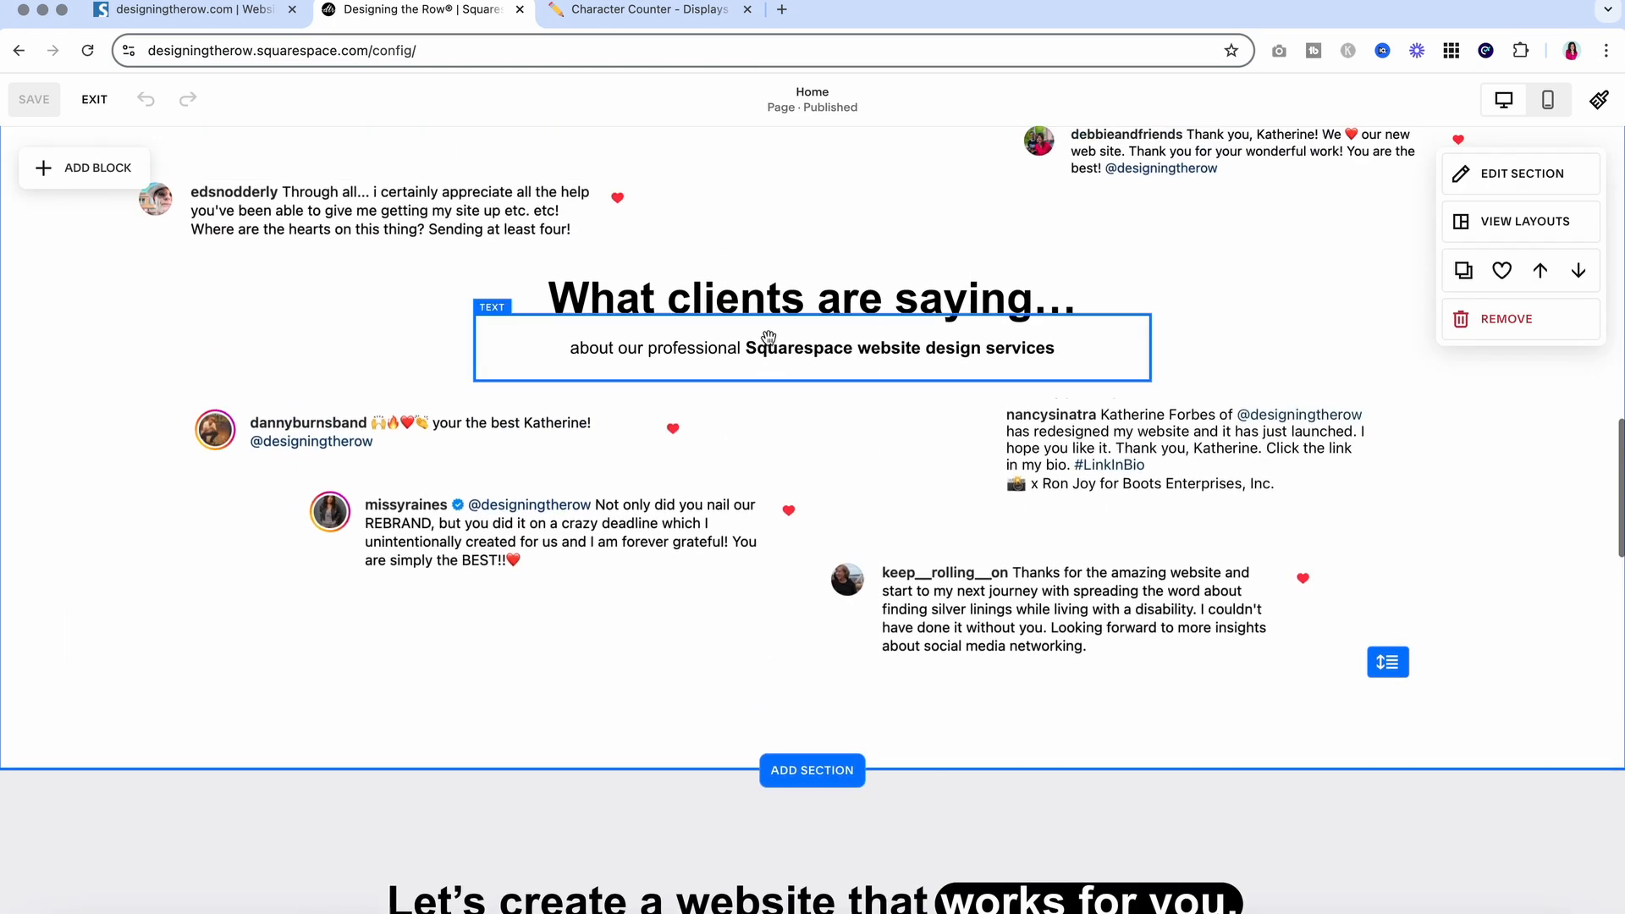
pyautogui.click(675, 296)
pyautogui.click(779, 298)
pyautogui.click(622, 227)
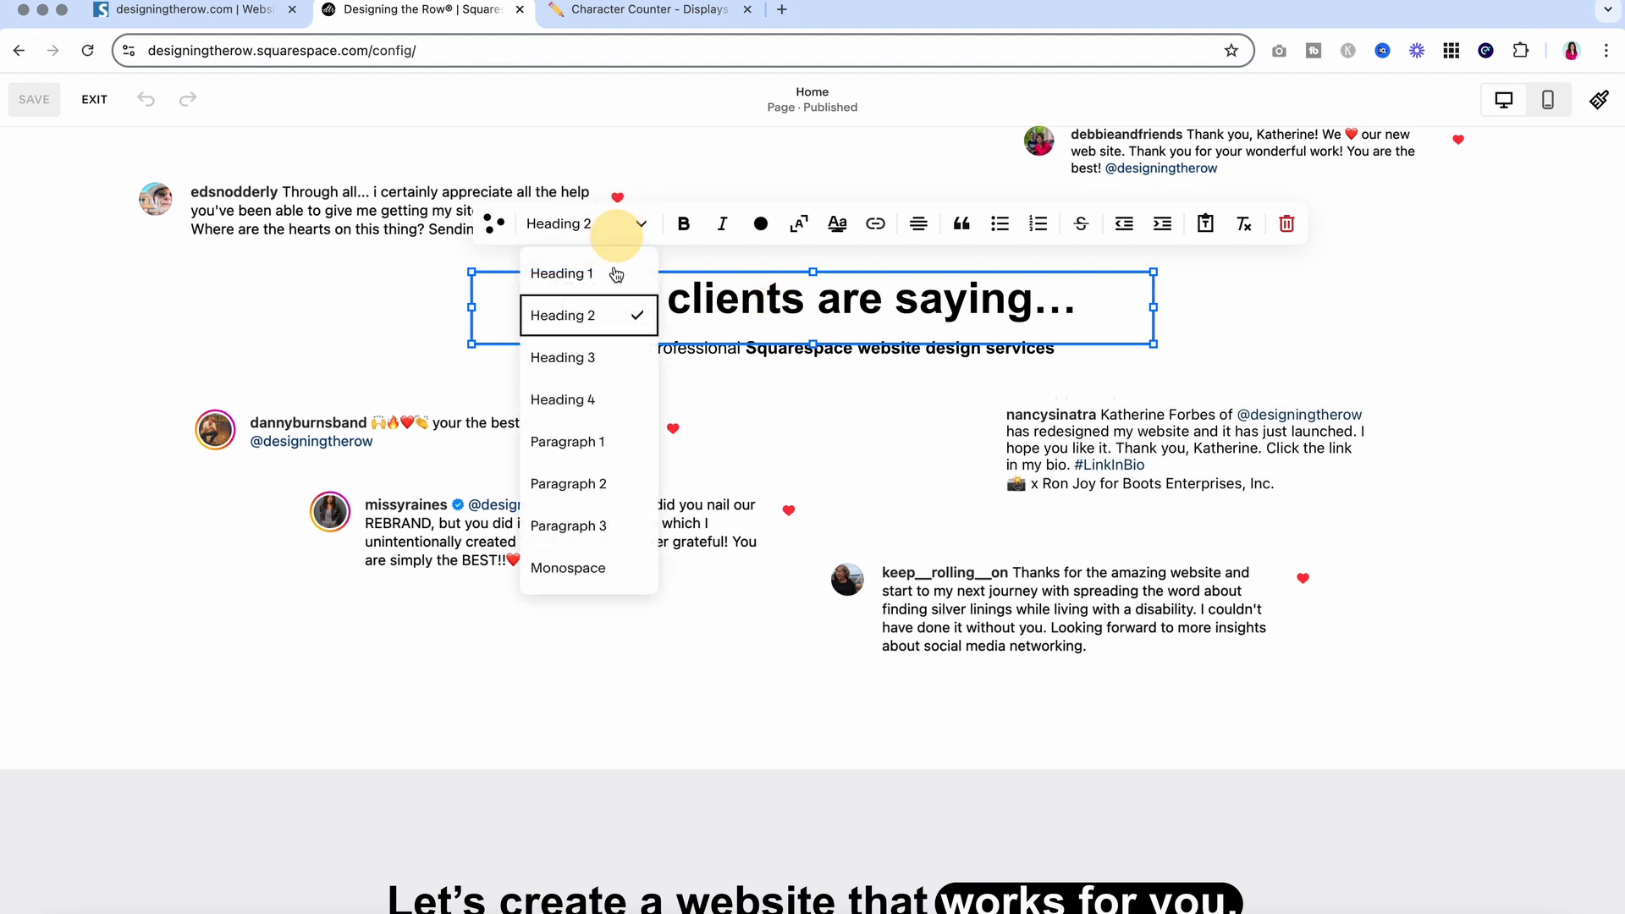
pyautogui.click(603, 355)
pyautogui.click(1414, 337)
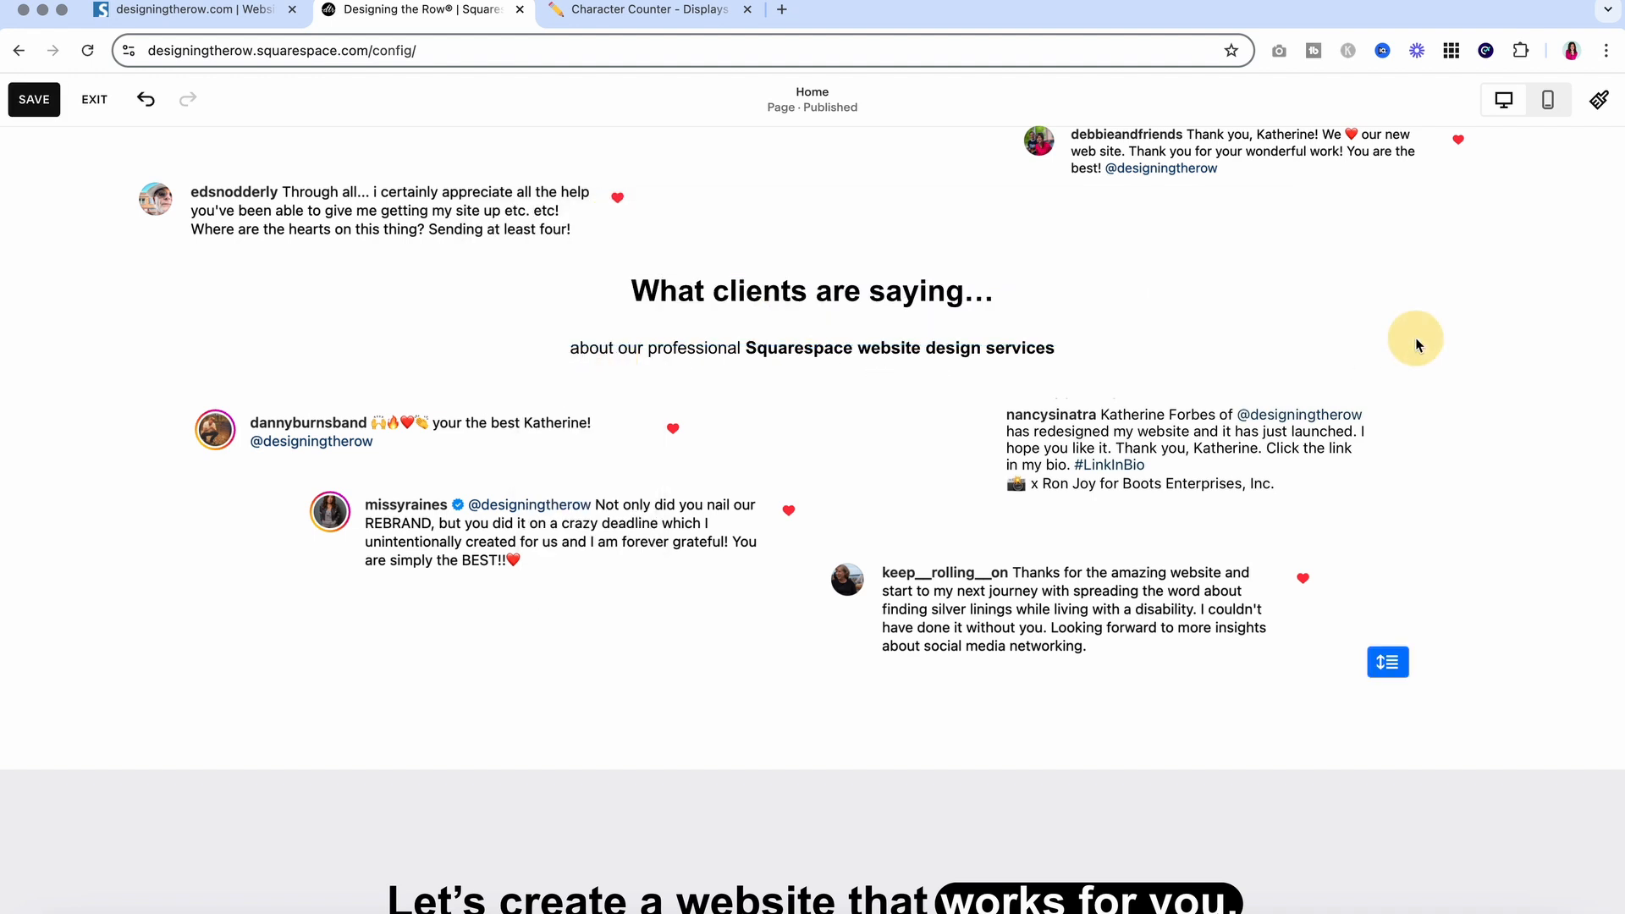
# Centre that heading block vertically in its box
pyautogui.click(790, 280)
pyautogui.click(578, 232)
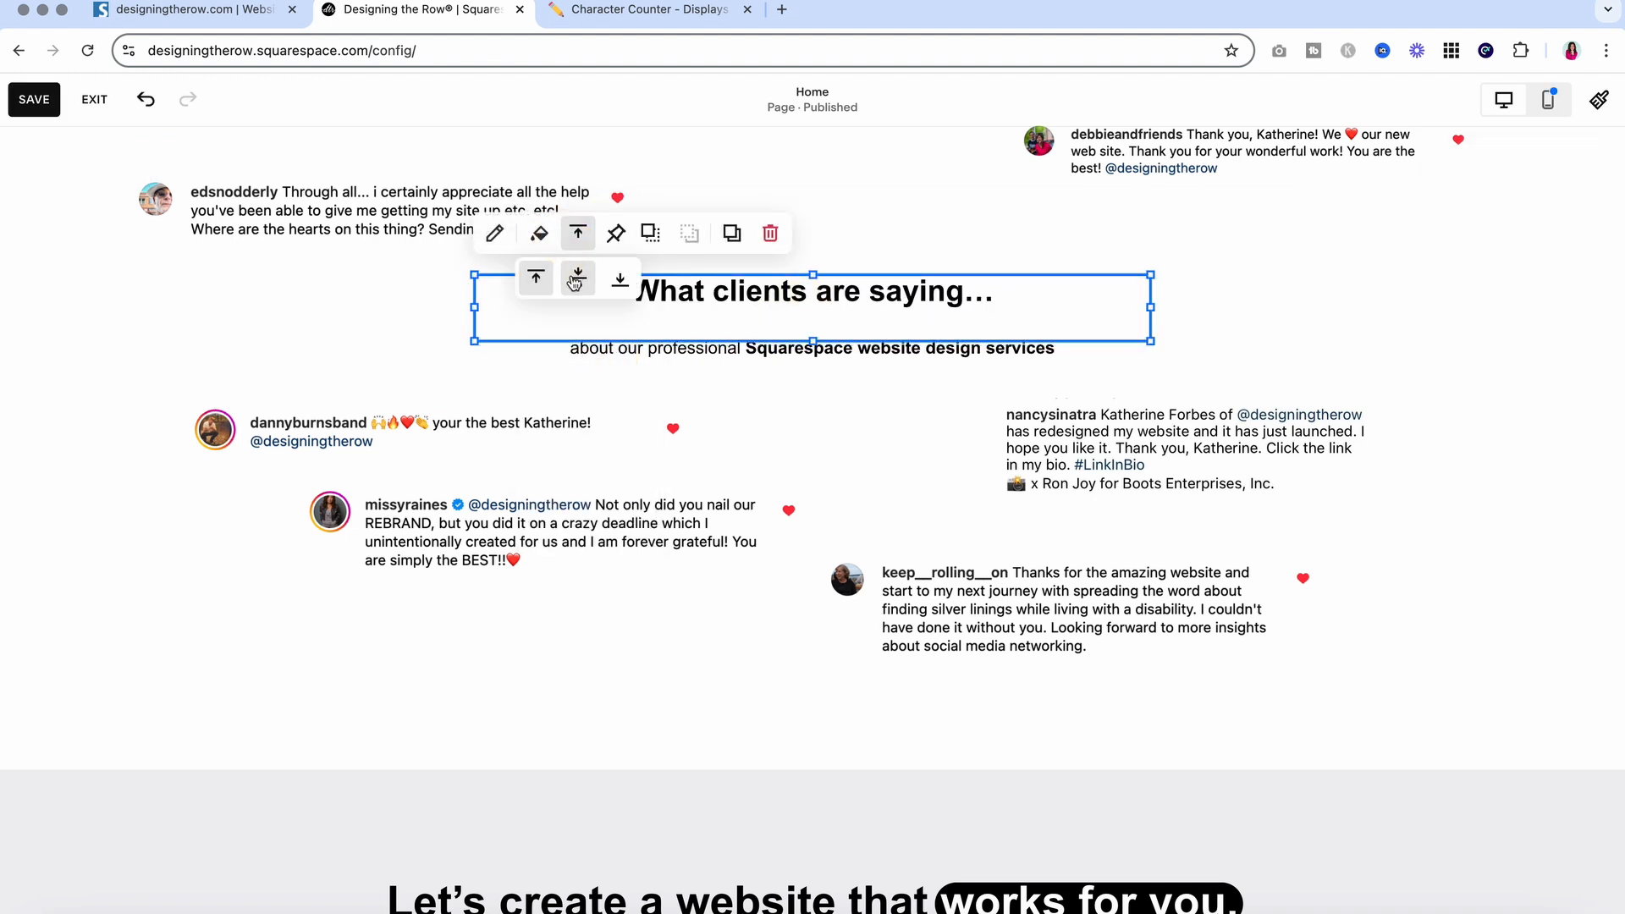
pyautogui.click(576, 280)
pyautogui.click(1371, 325)
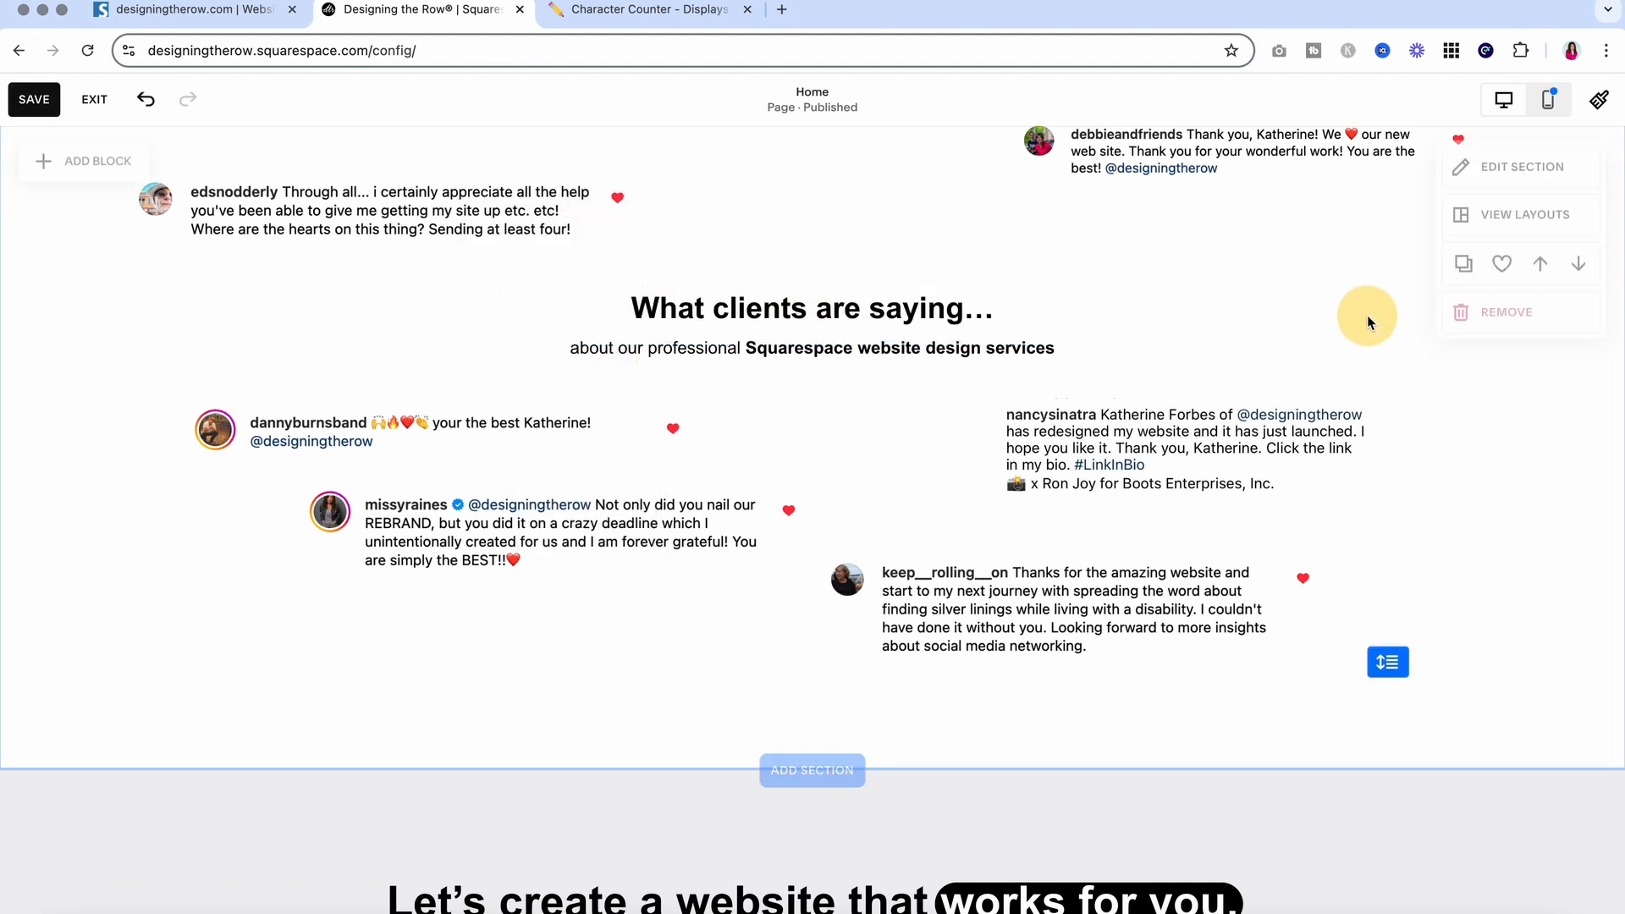
# Save the homepage edits and exit the editor to the preview
pyautogui.click(34, 99)
pyautogui.click(94, 99)
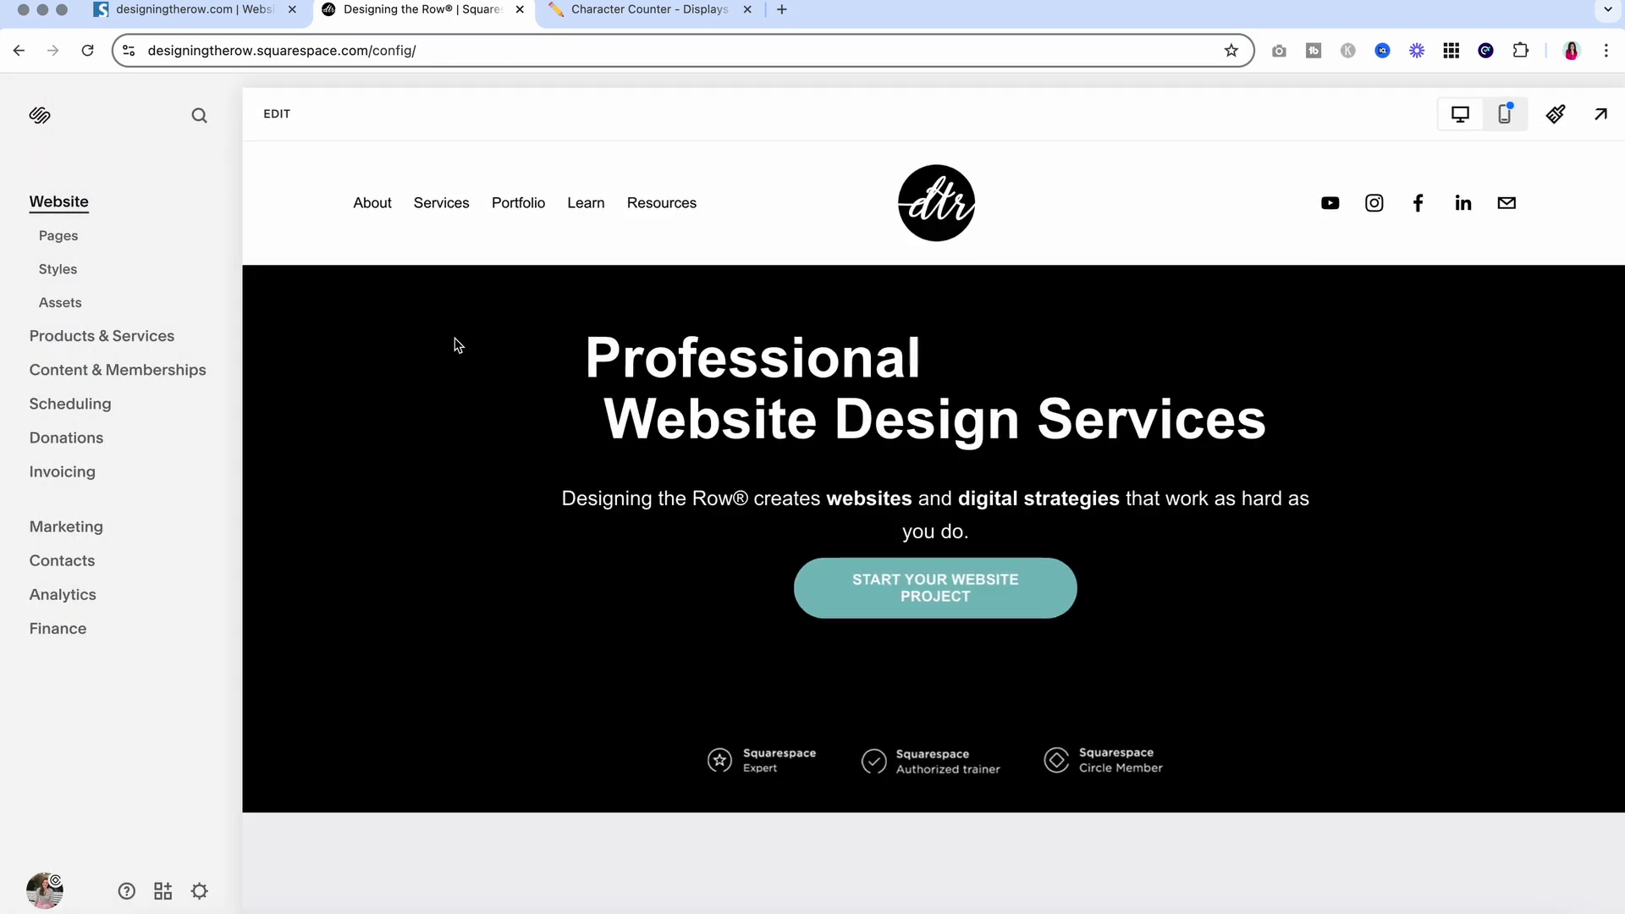
pyautogui.scroll(-15, 798, 440)
pyautogui.scroll(7, 799, 436)
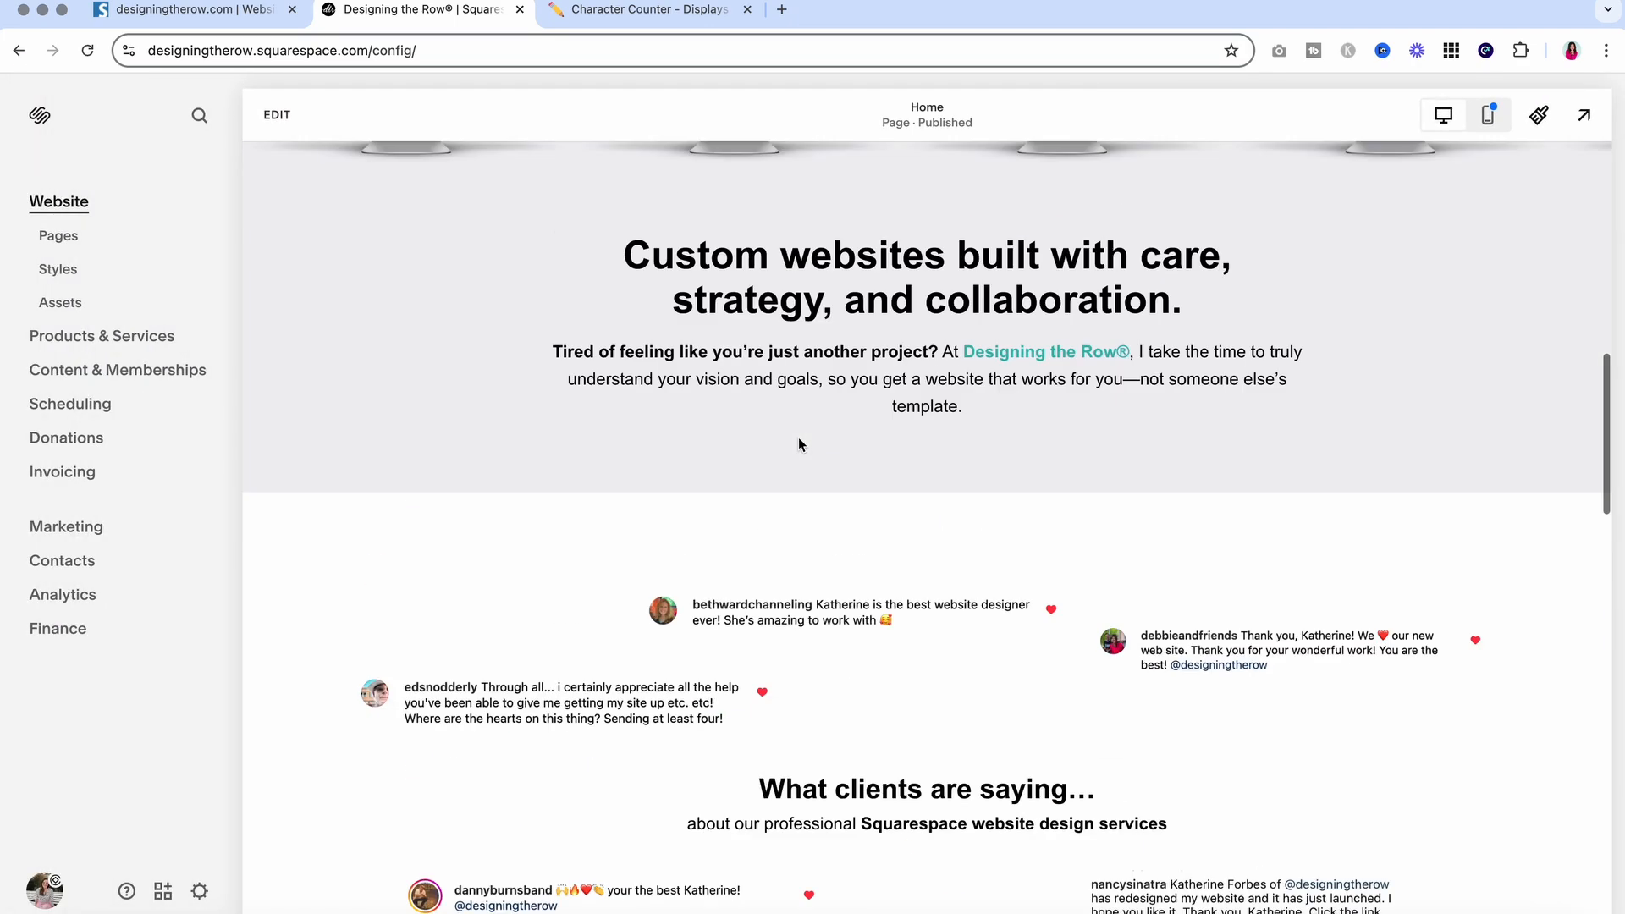
# Highlight the 'Custom websites built with care' heading in the preview
pyautogui.moveTo(651, 298); pyautogui.dragTo(1181, 333)
pyautogui.click(1180, 334)
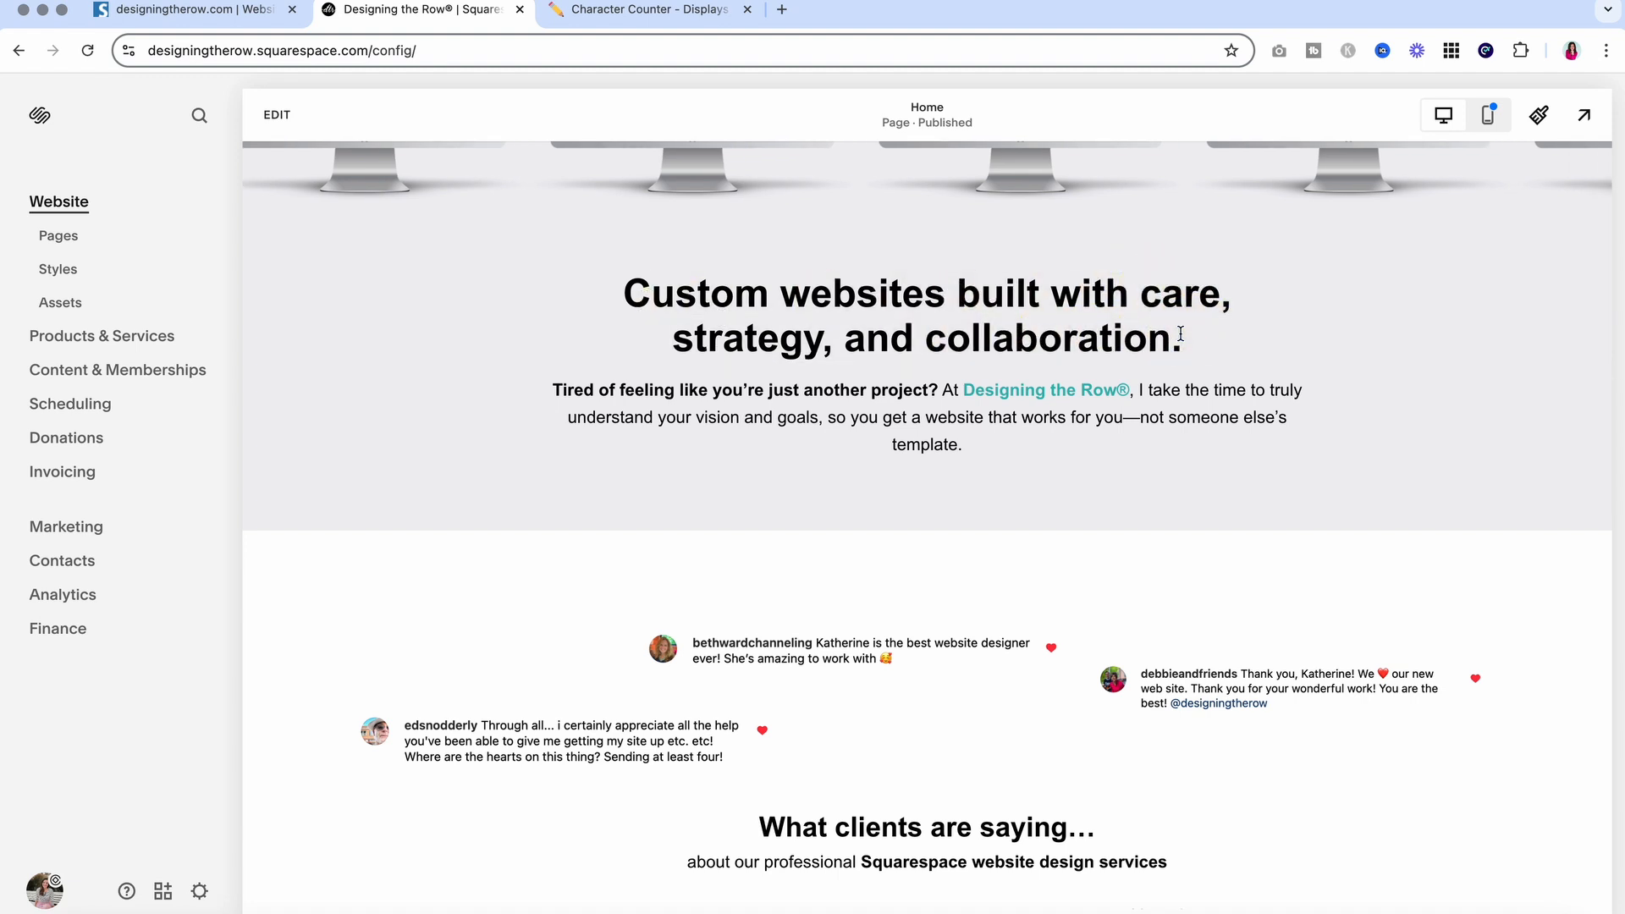
pyautogui.scroll(-1, 1181, 333)
pyautogui.scroll(-2, 1180, 333)
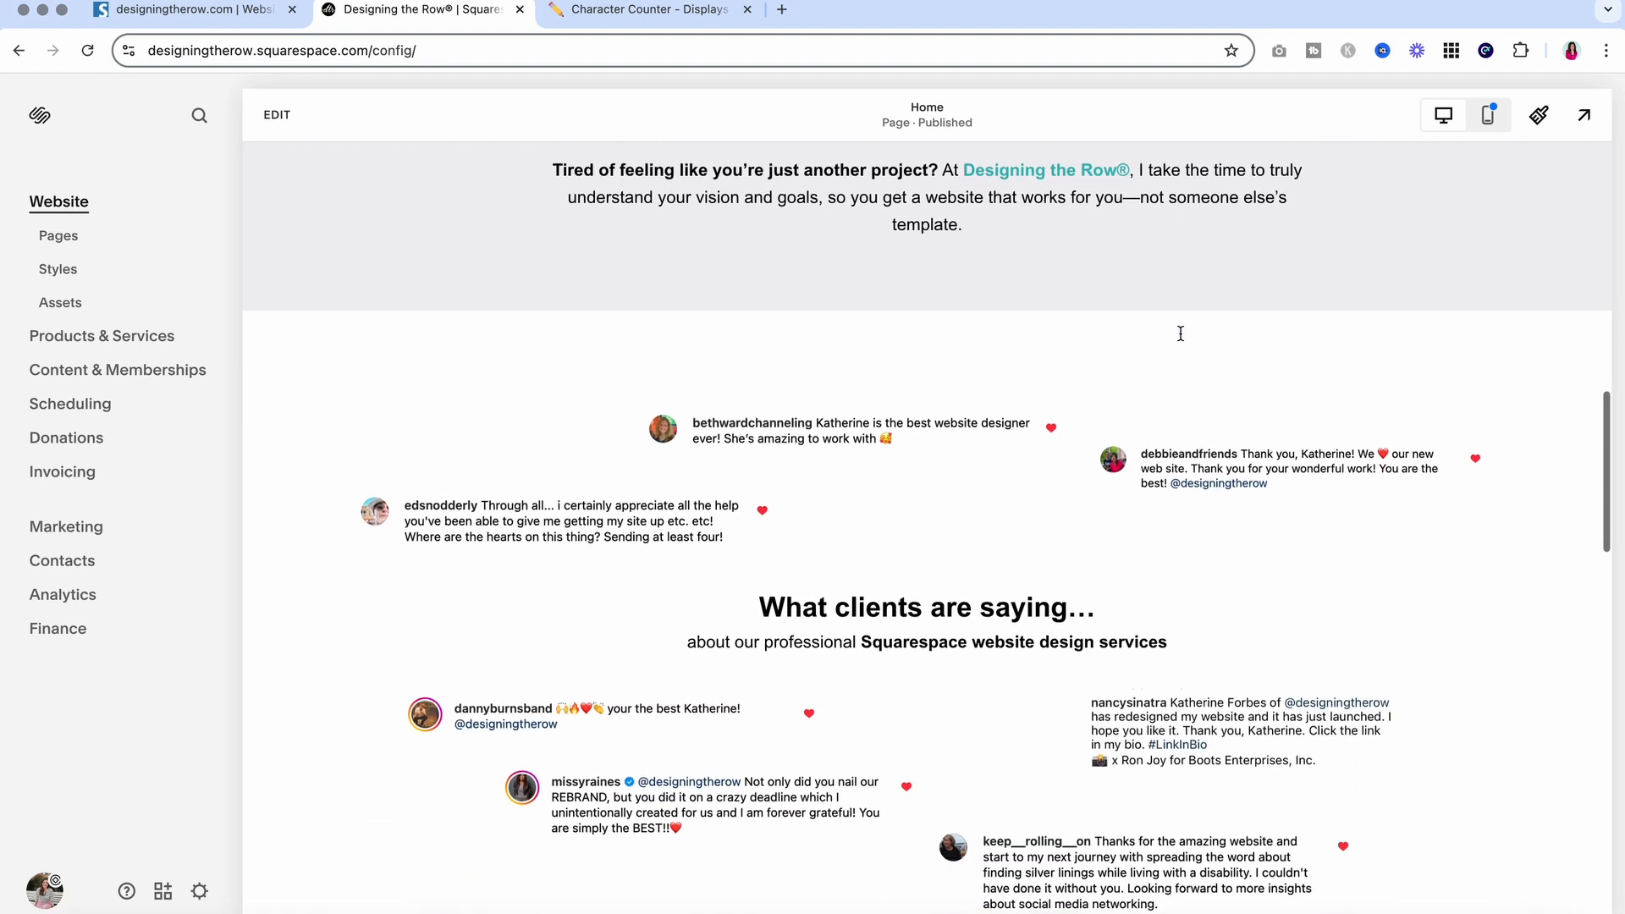
pyautogui.scroll(1, 1020, 605)
pyautogui.scroll(1, 1020, 605)
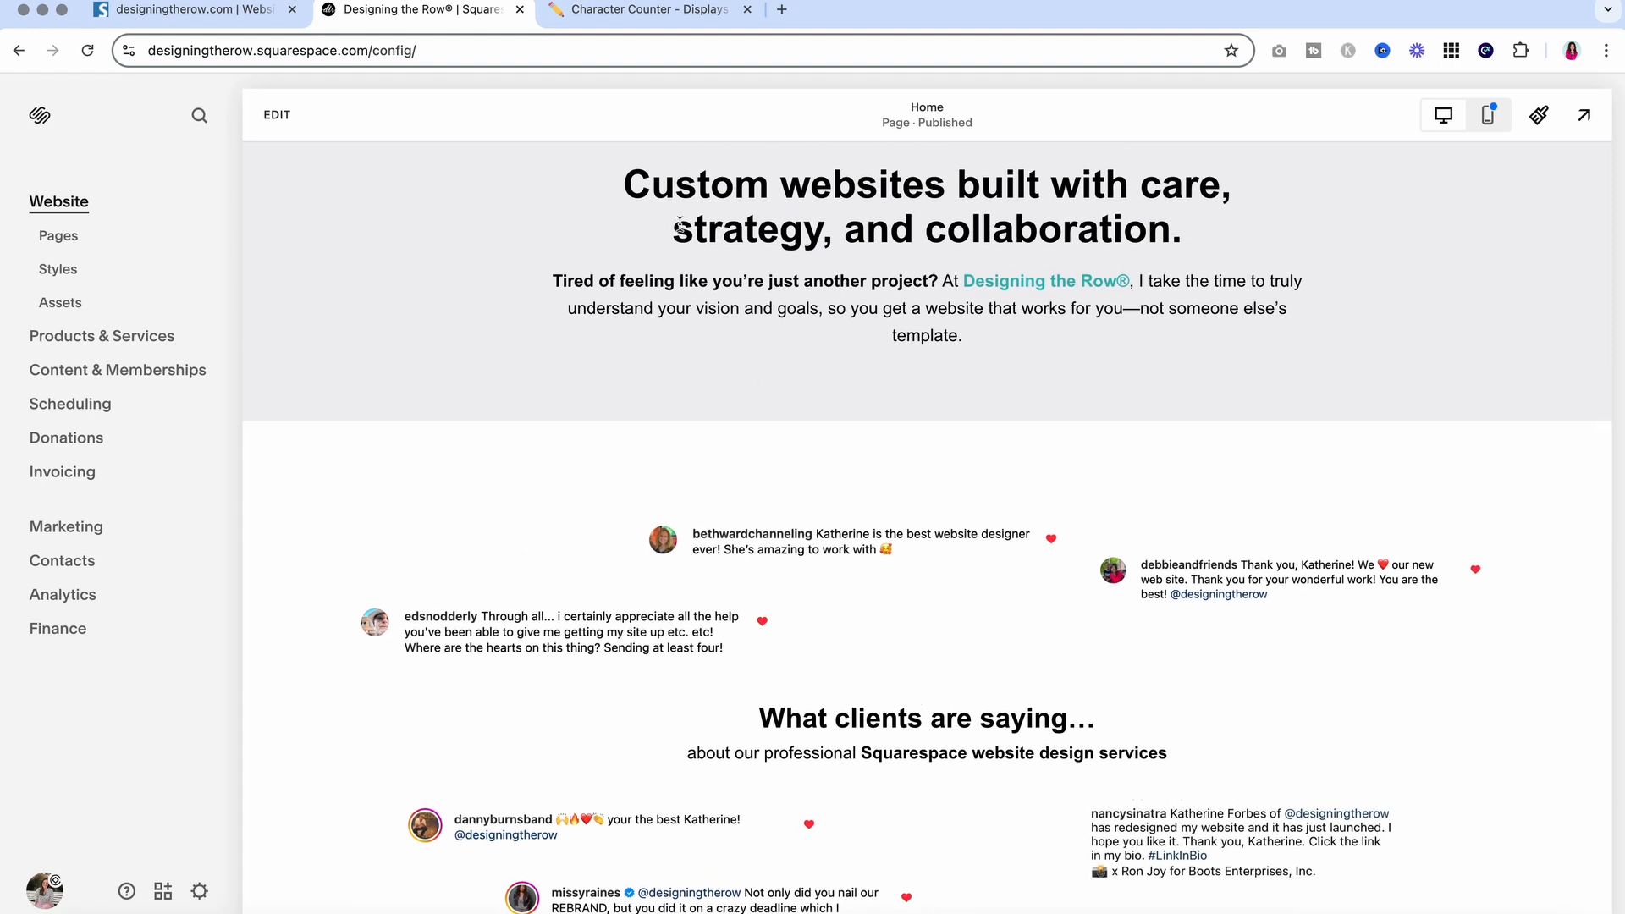
pyautogui.moveTo(599, 194); pyautogui.dragTo(1316, 247)
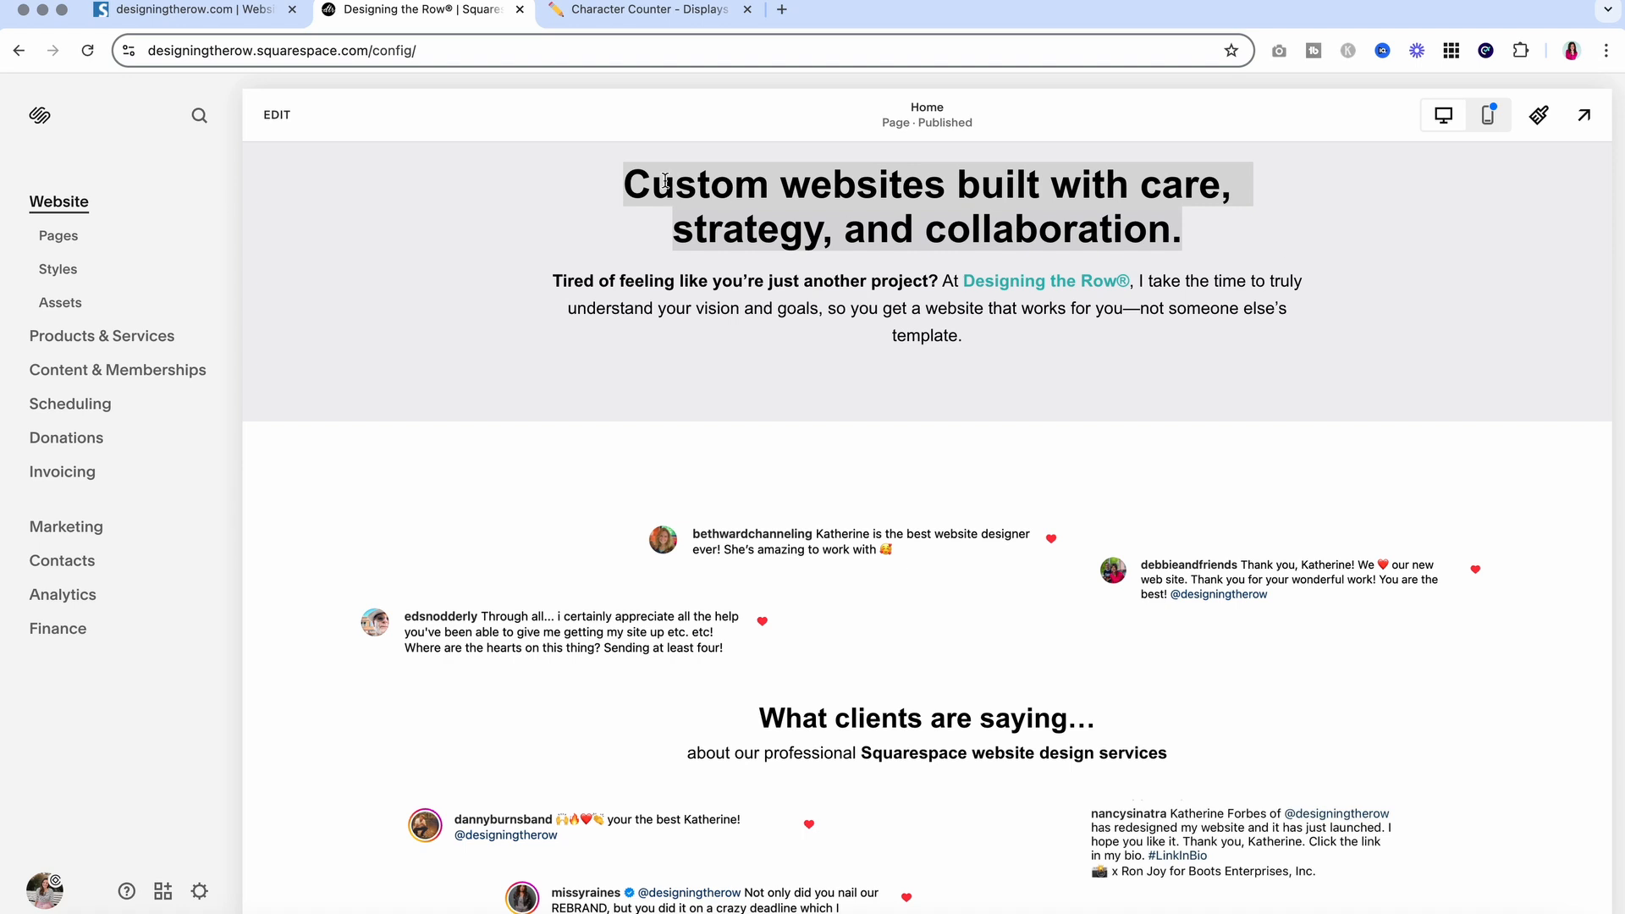
pyautogui.click(1091, 196)
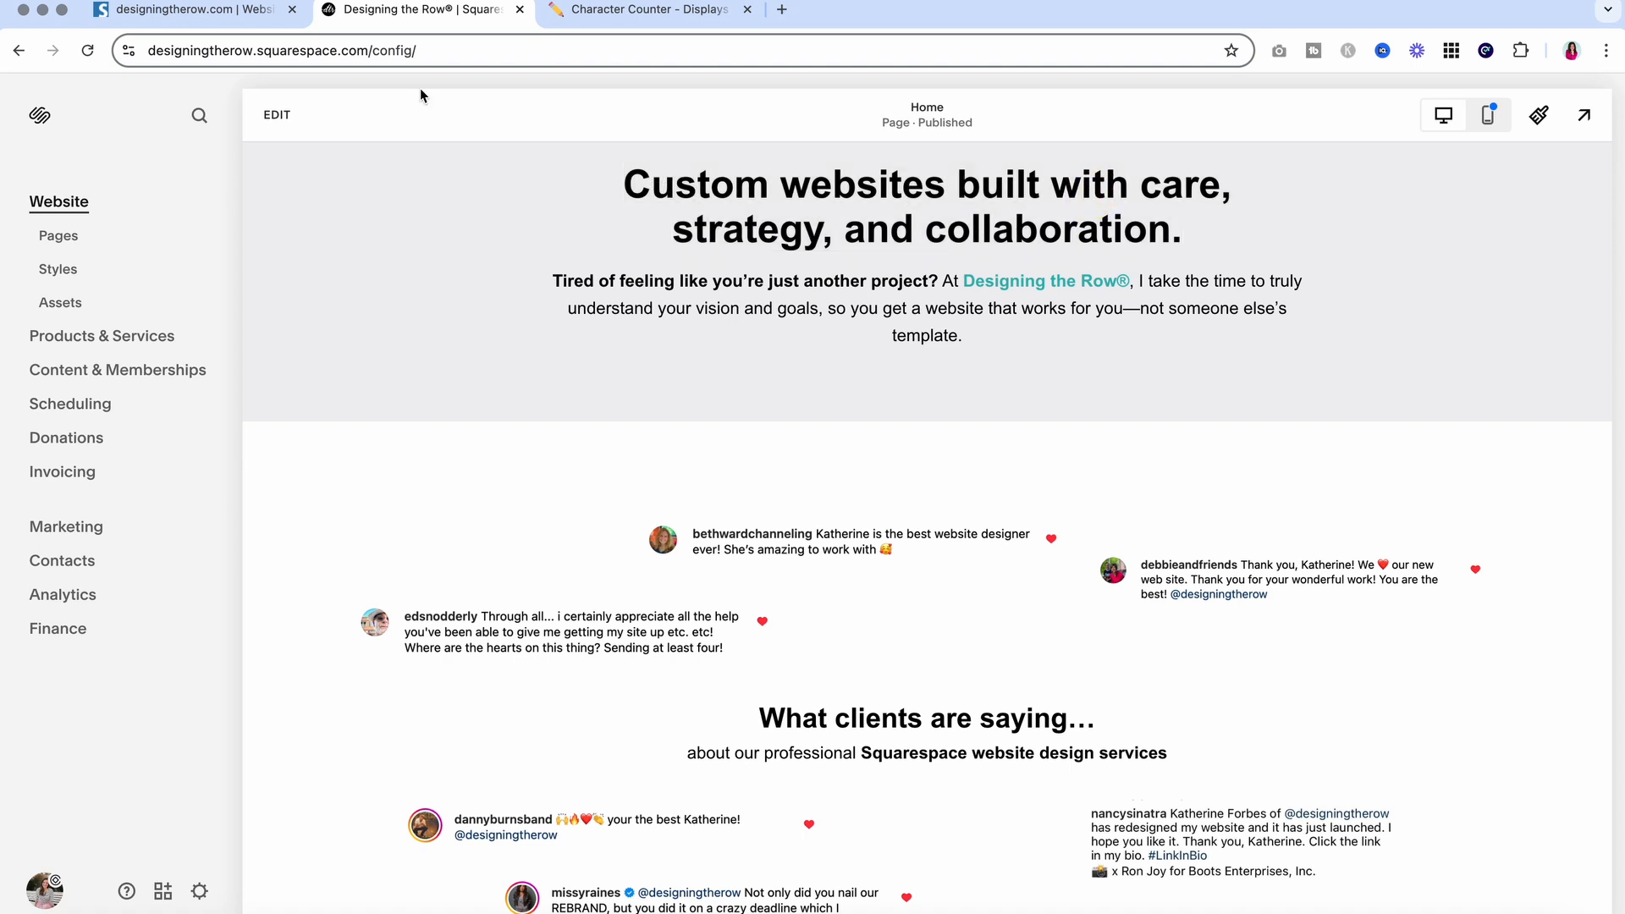
pyautogui.click(195, 10)
# Highlight the Link structure heading and its repeated anchor texts warning
pyautogui.click(675, 345)
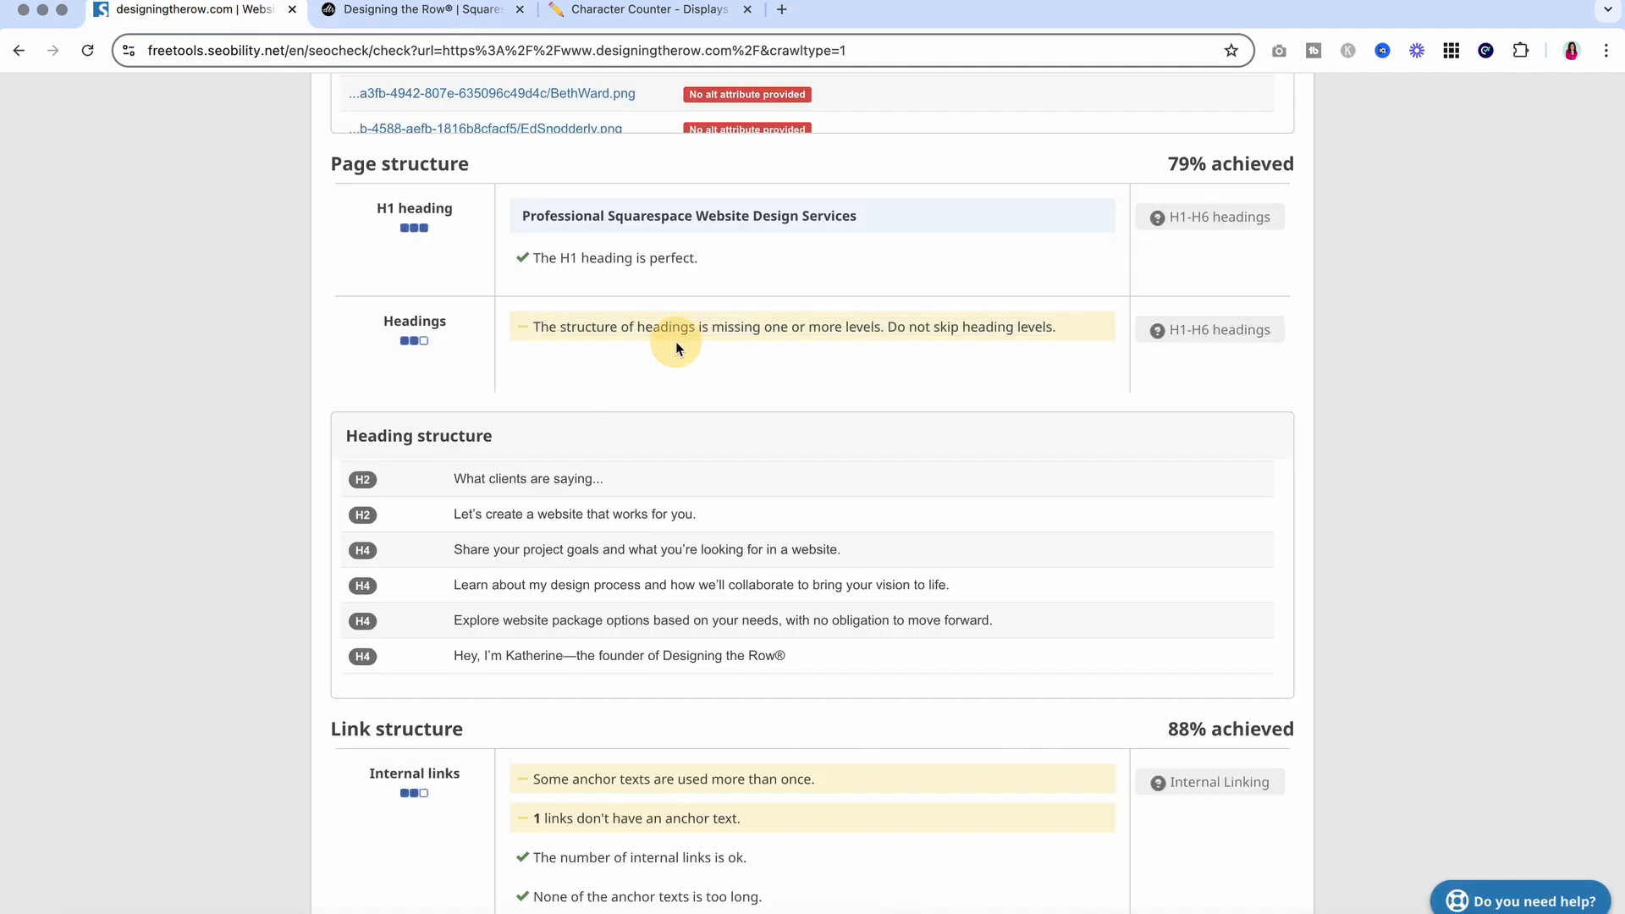
pyautogui.scroll(-5, 675, 342)
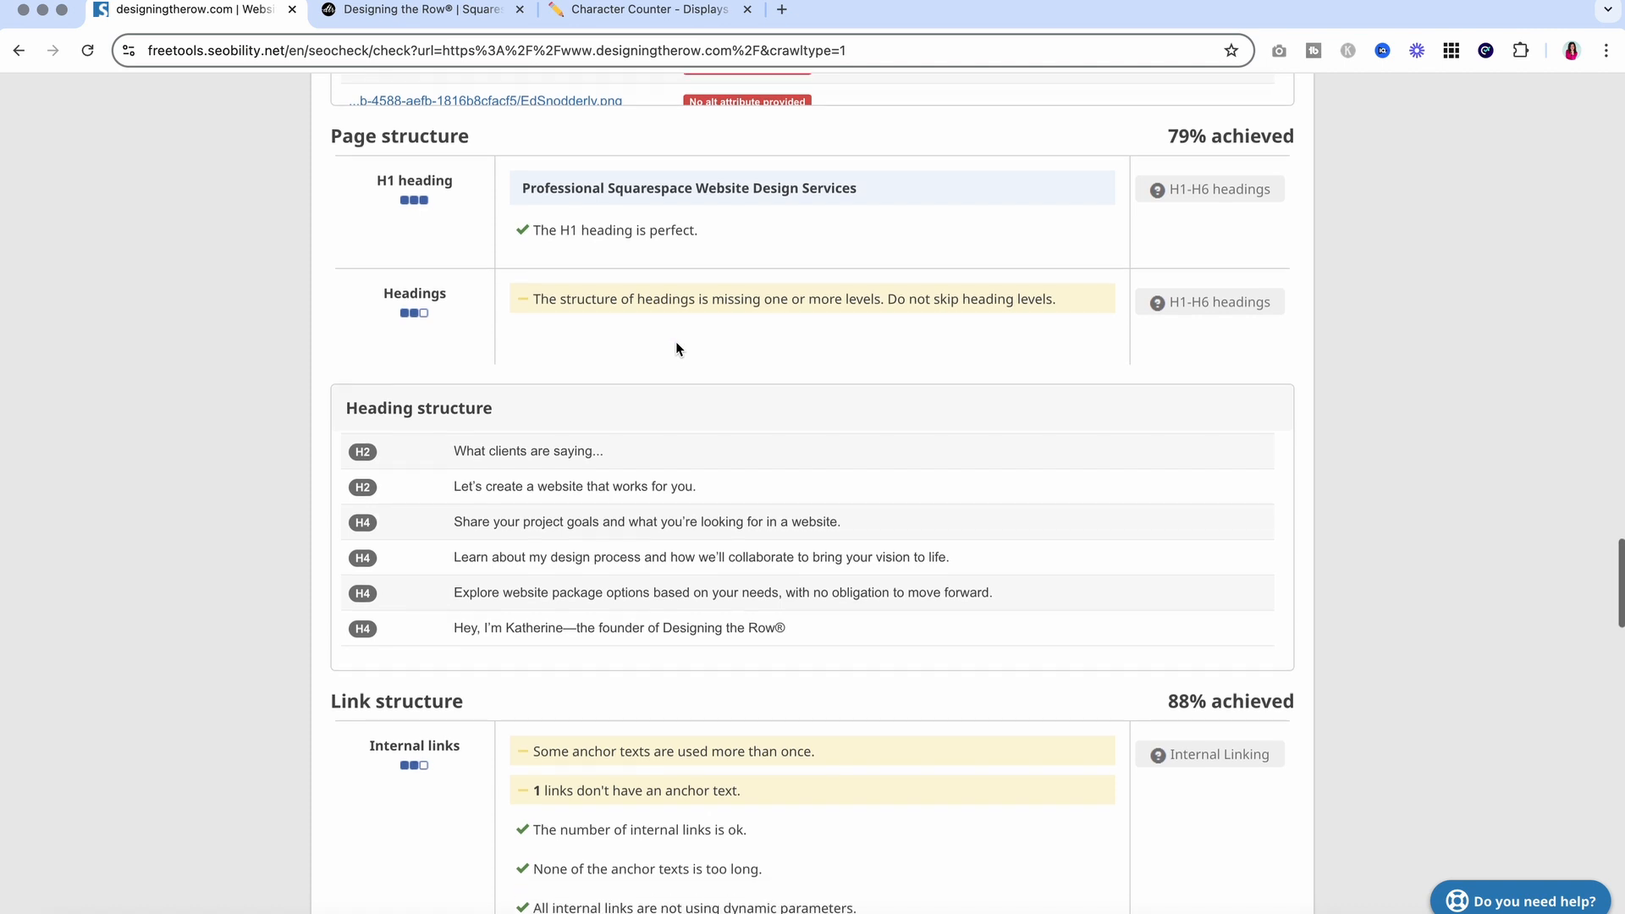
pyautogui.scroll(-1, 675, 342)
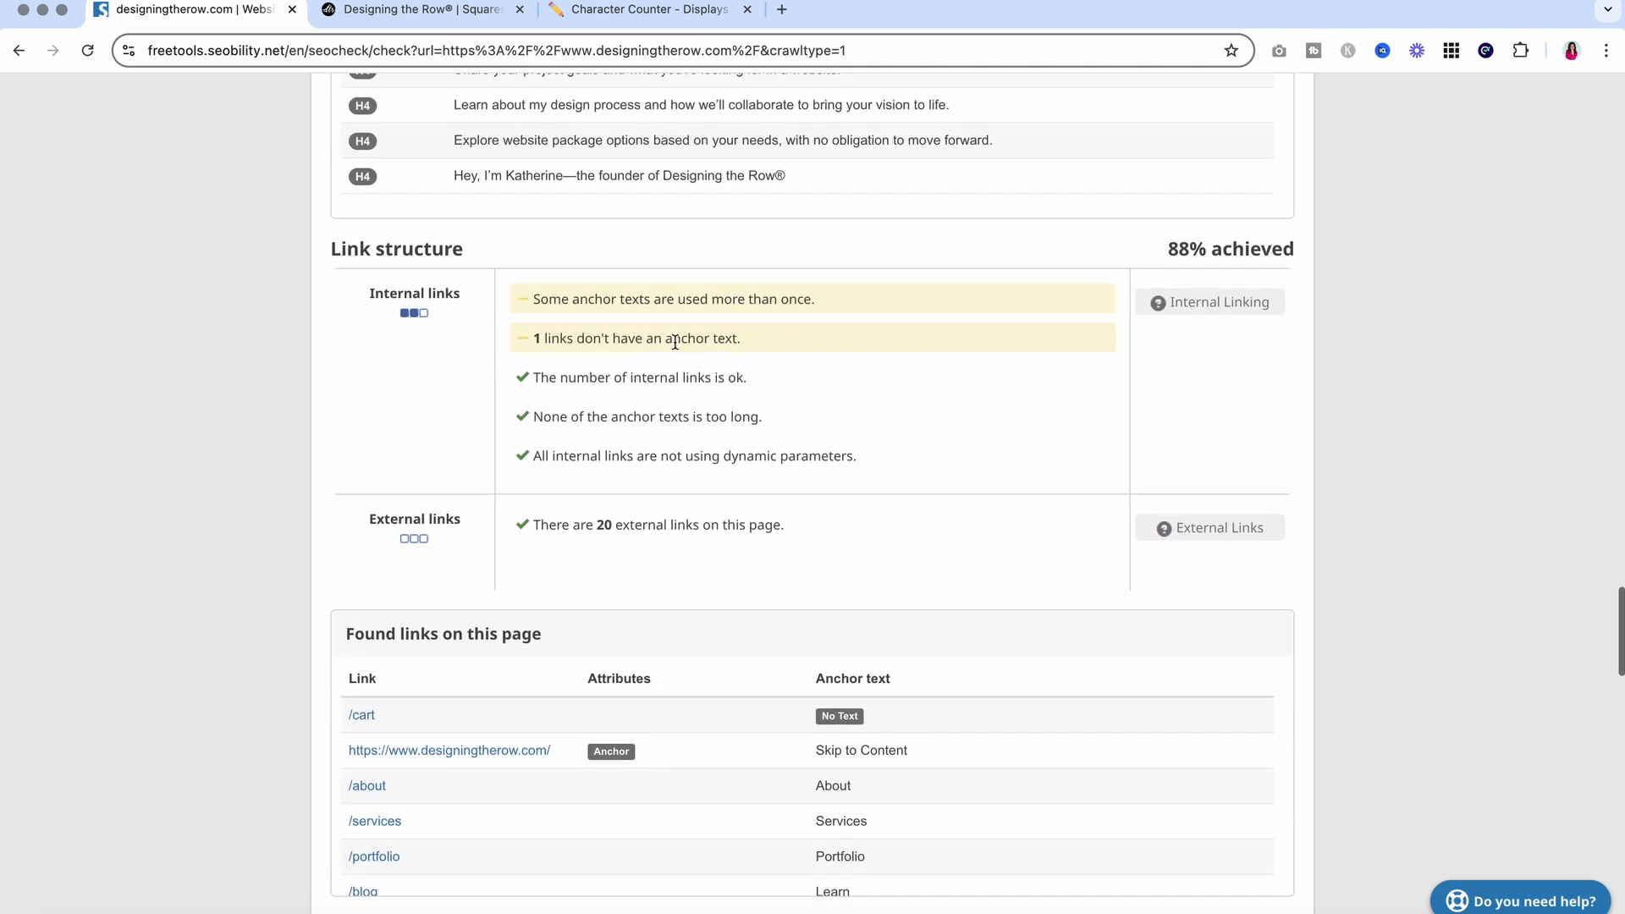
pyautogui.moveTo(1157, 240); pyautogui.dragTo(1309, 252)
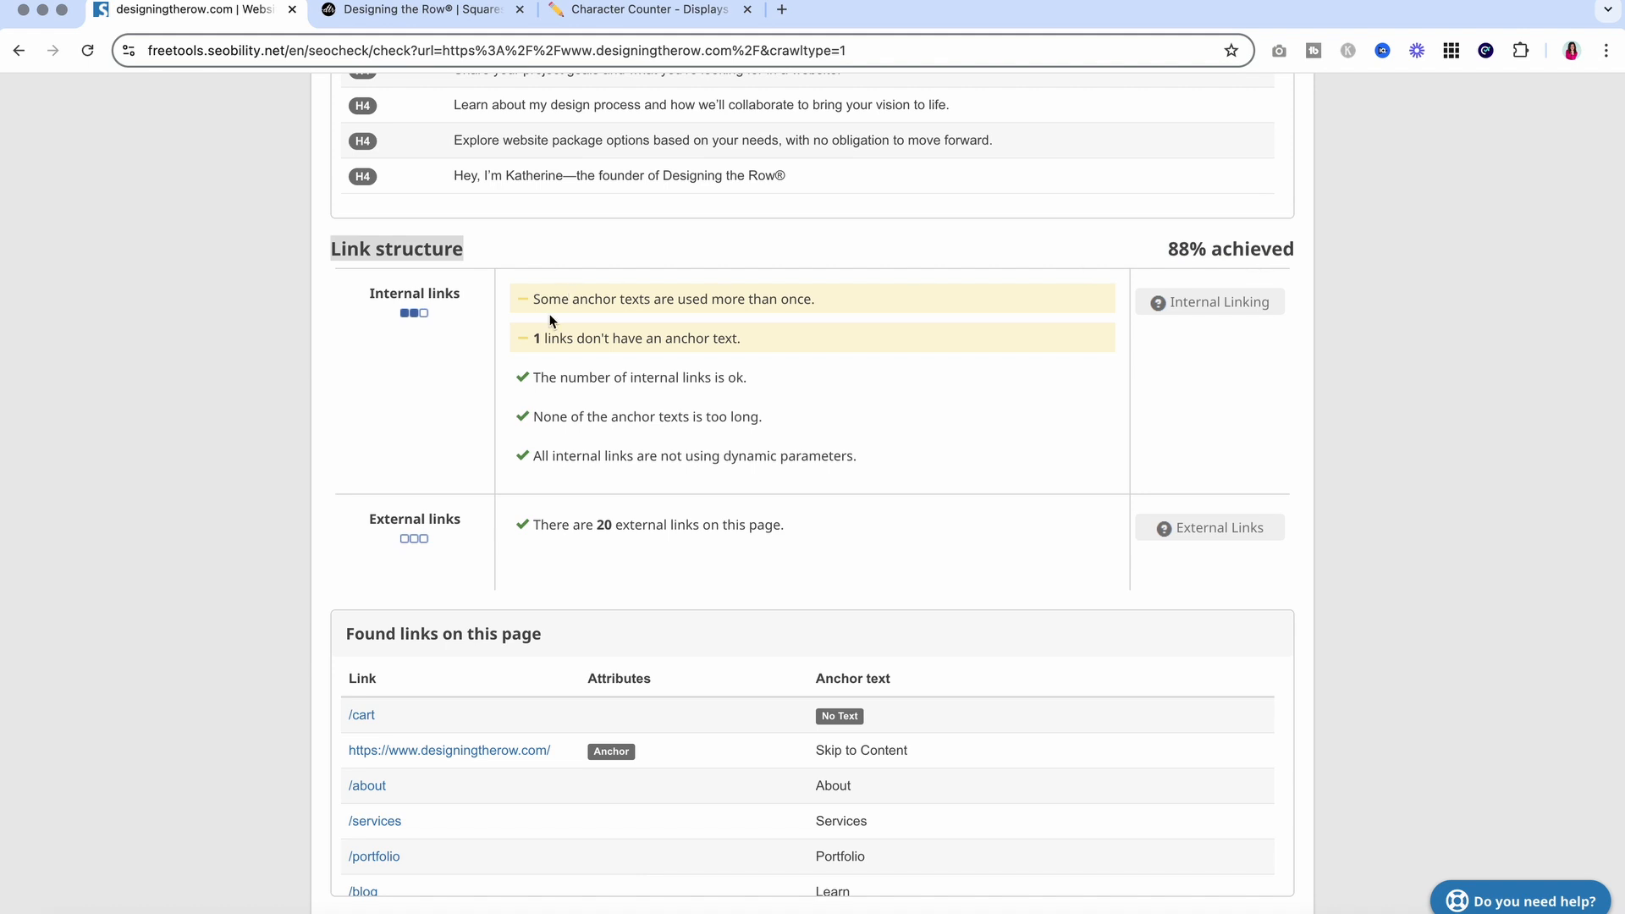
pyautogui.moveTo(540, 301); pyautogui.dragTo(856, 301)
pyautogui.click(856, 301)
# Scroll through the 'Found links on this page' table to review flagged text duplicates
pyautogui.scroll(-3, 856, 301)
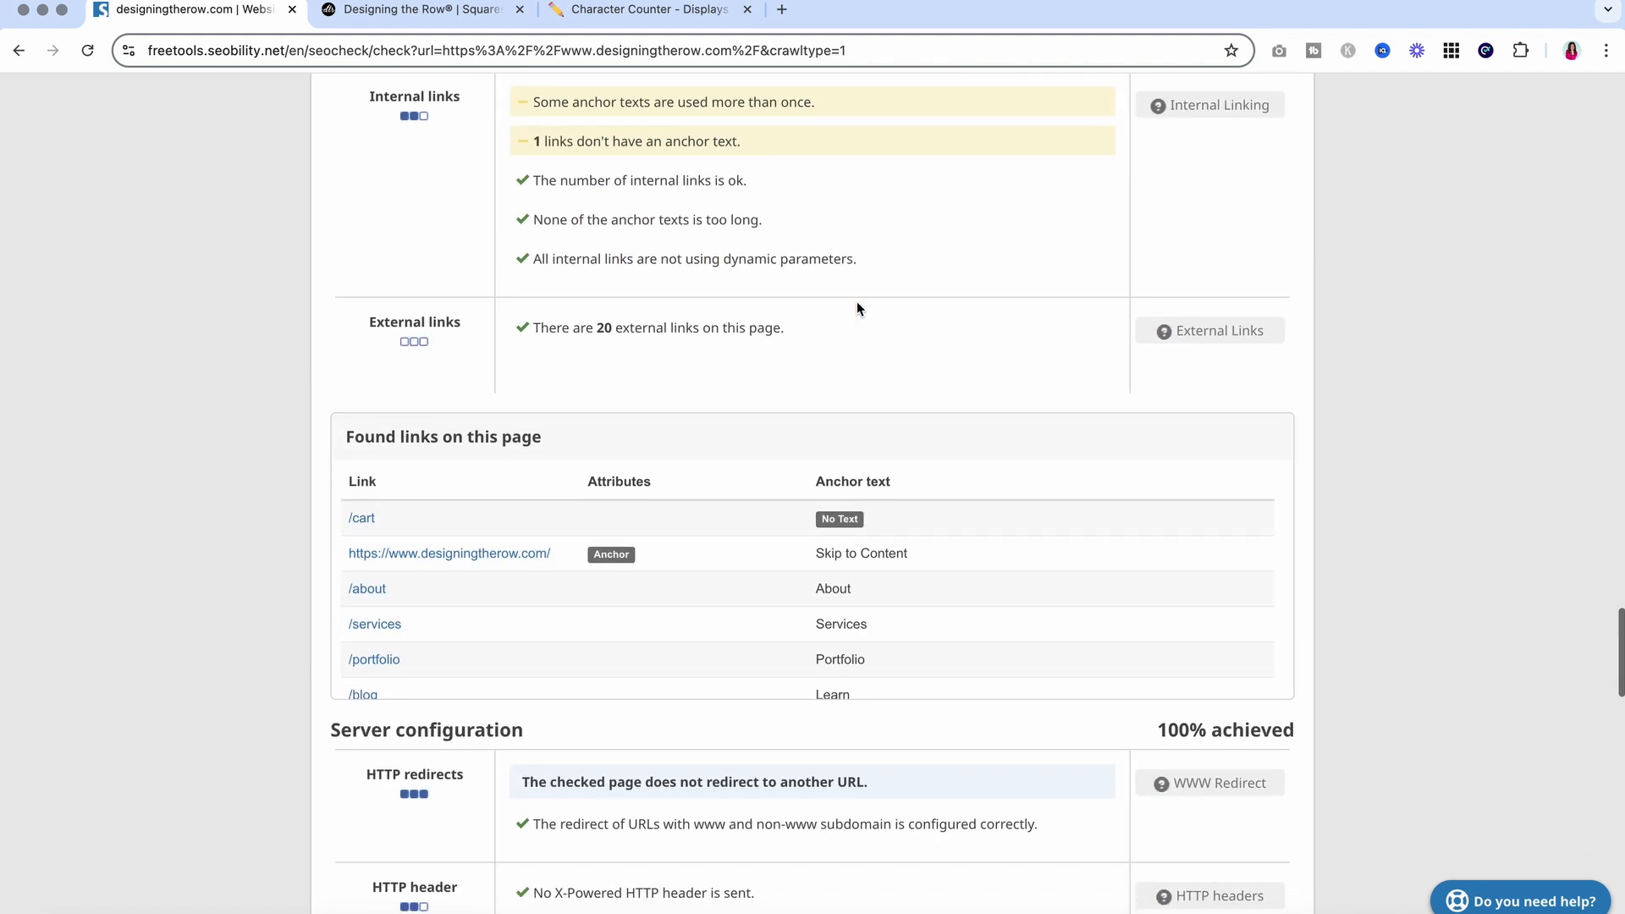
pyautogui.scroll(-3, 857, 303)
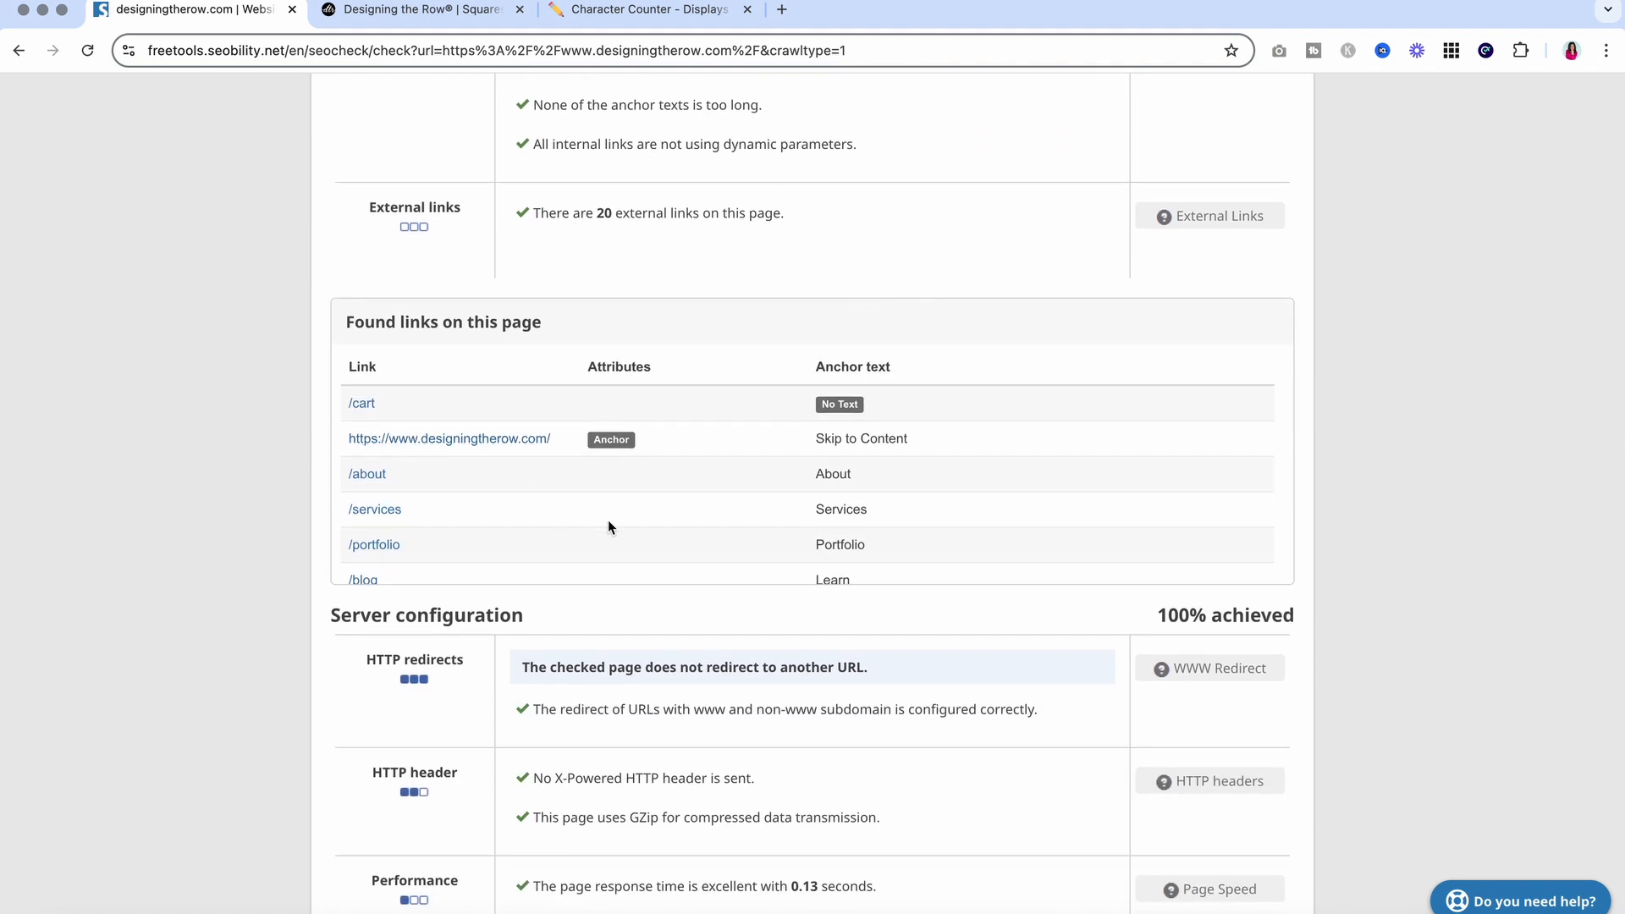
pyautogui.scroll(-3, 607, 521)
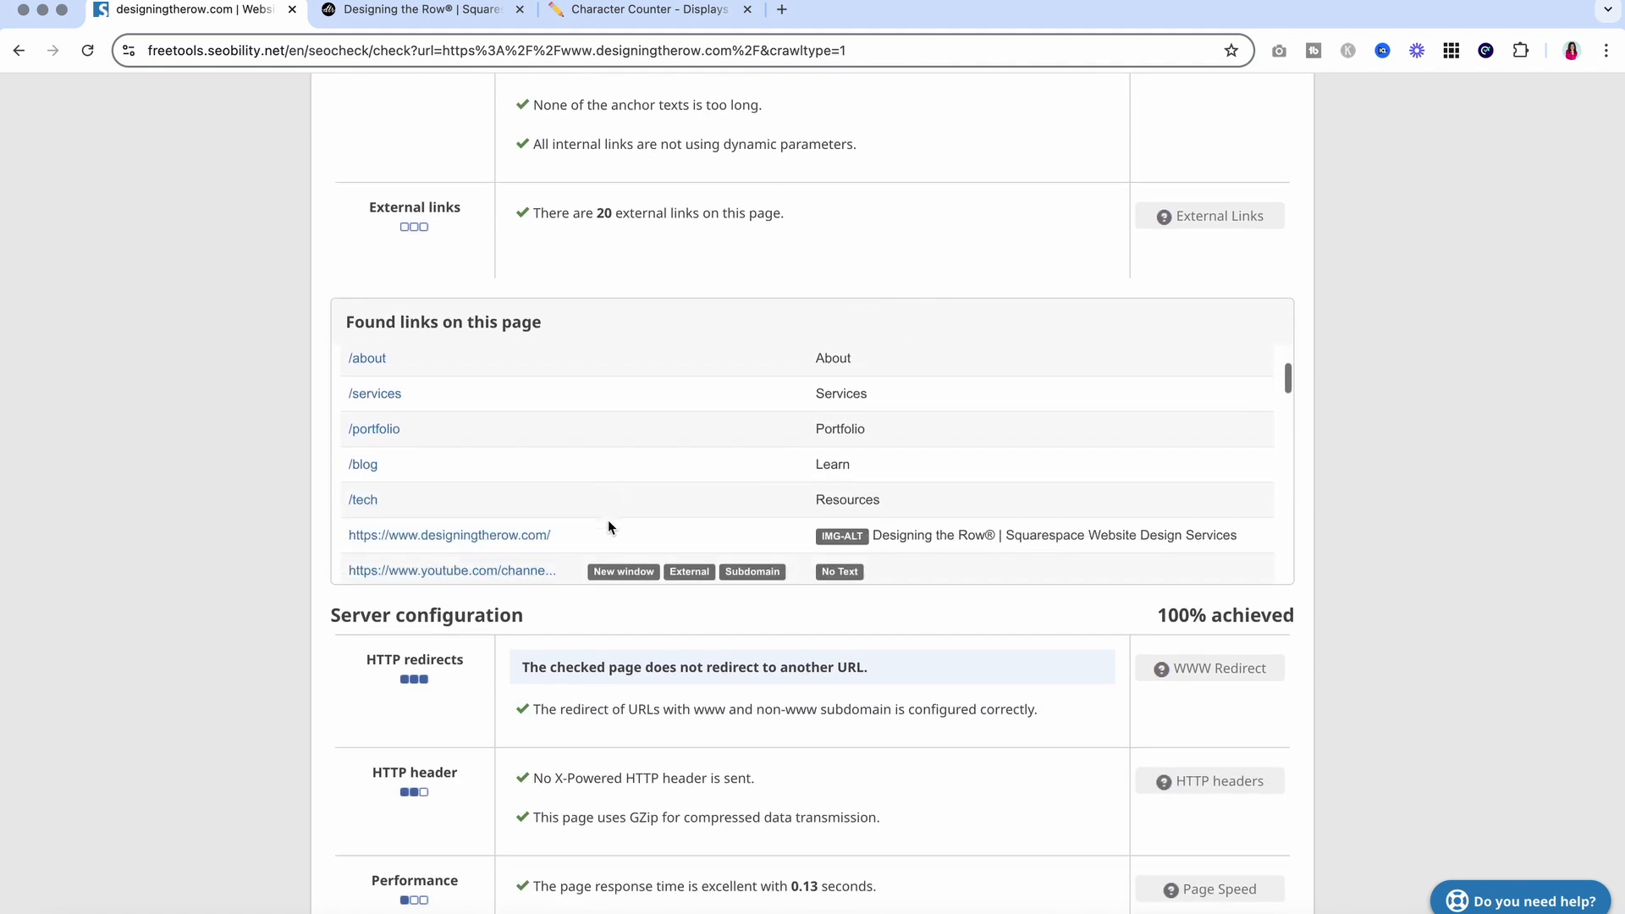
pyautogui.scroll(-5, 608, 524)
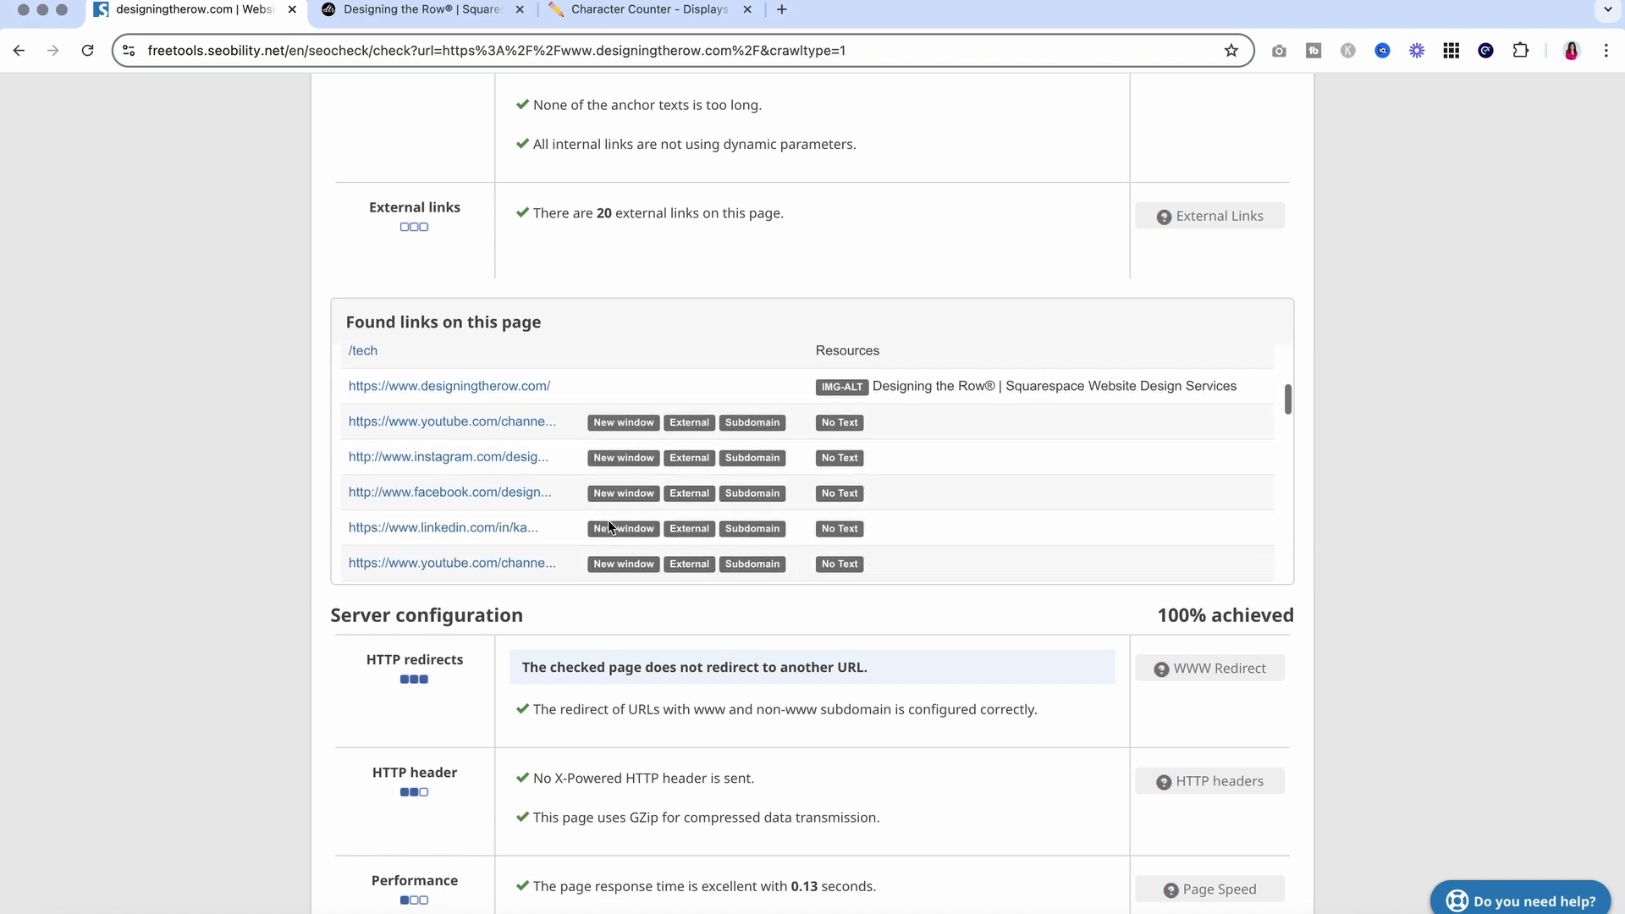
pyautogui.scroll(-6, 608, 520)
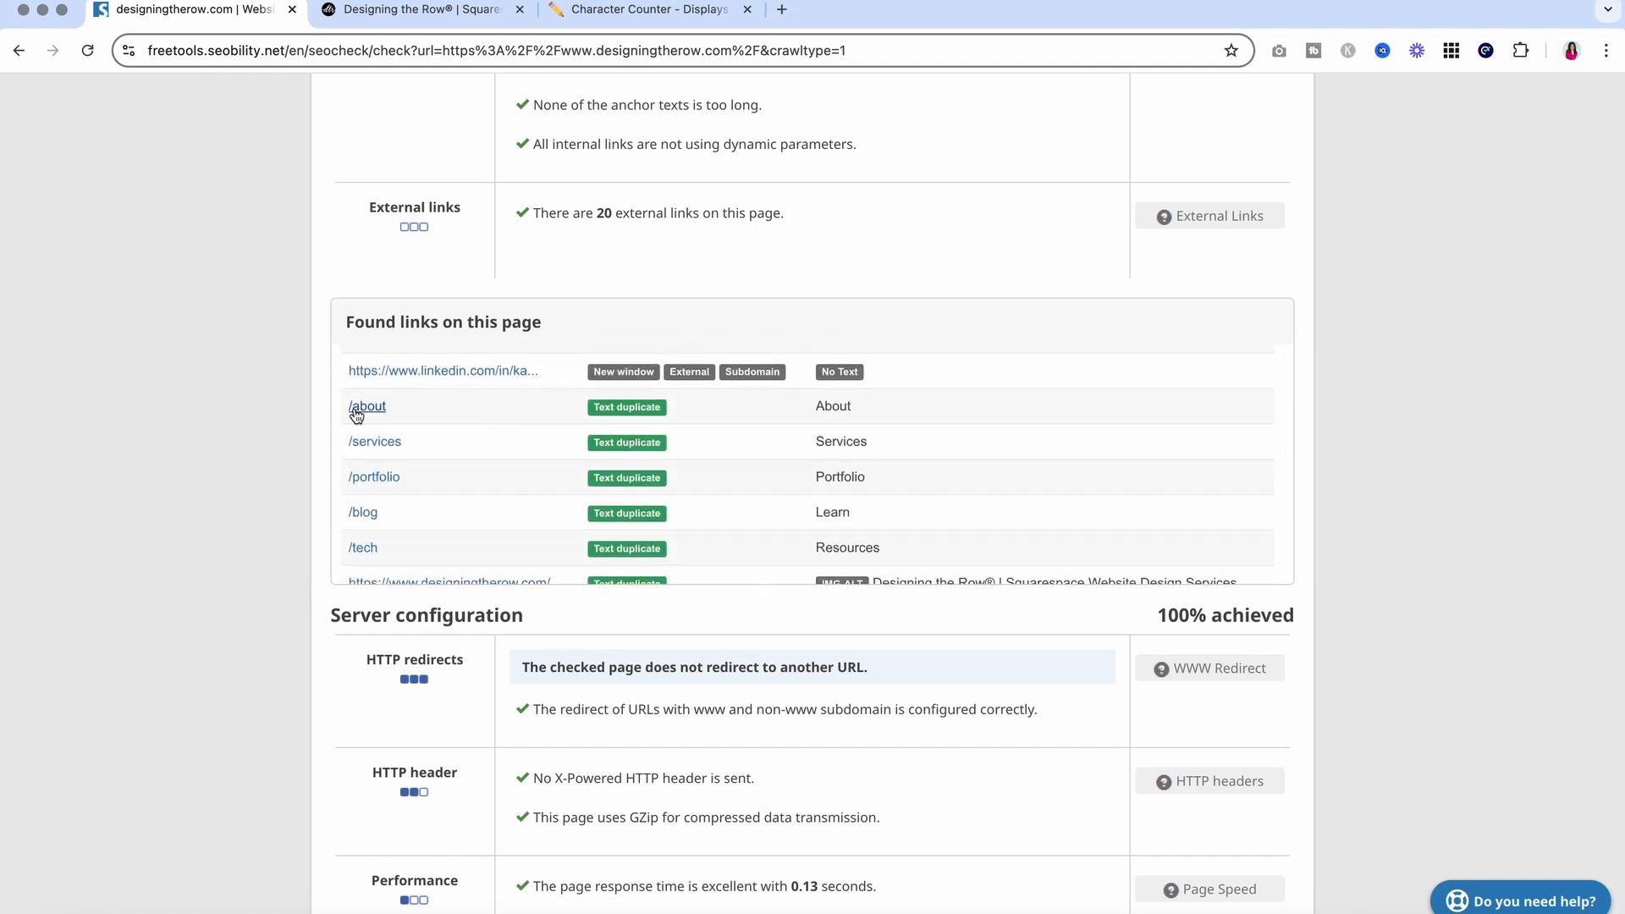
pyautogui.scroll(-4, 431, 516)
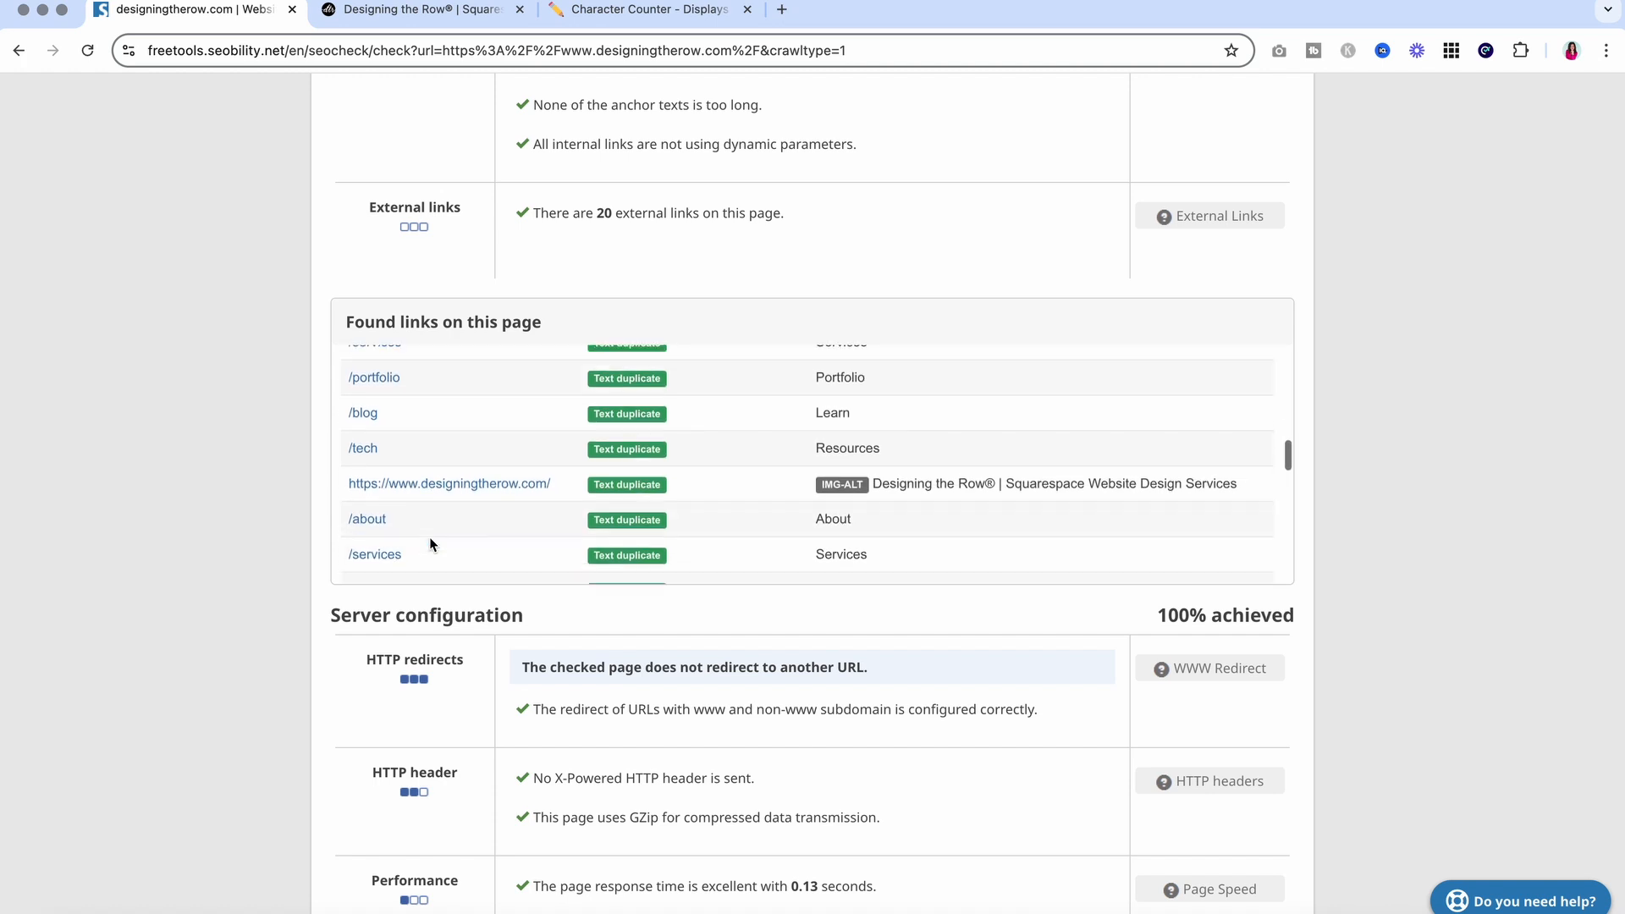
pyautogui.scroll(-4, 430, 543)
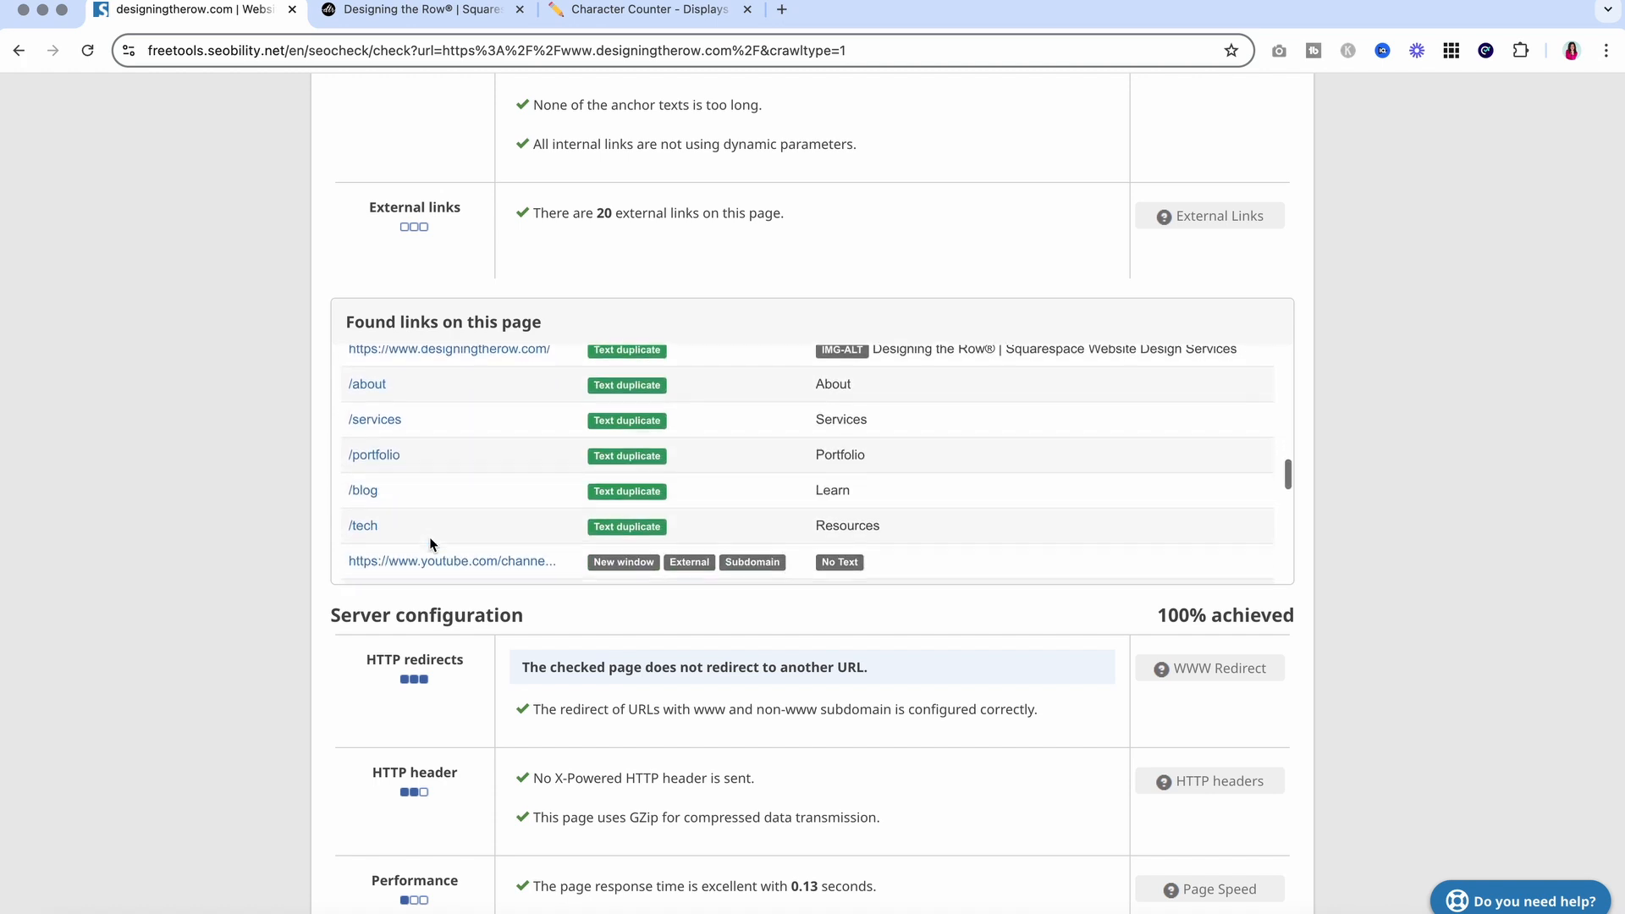
pyautogui.scroll(-3, 429, 536)
pyautogui.scroll(-6, 429, 537)
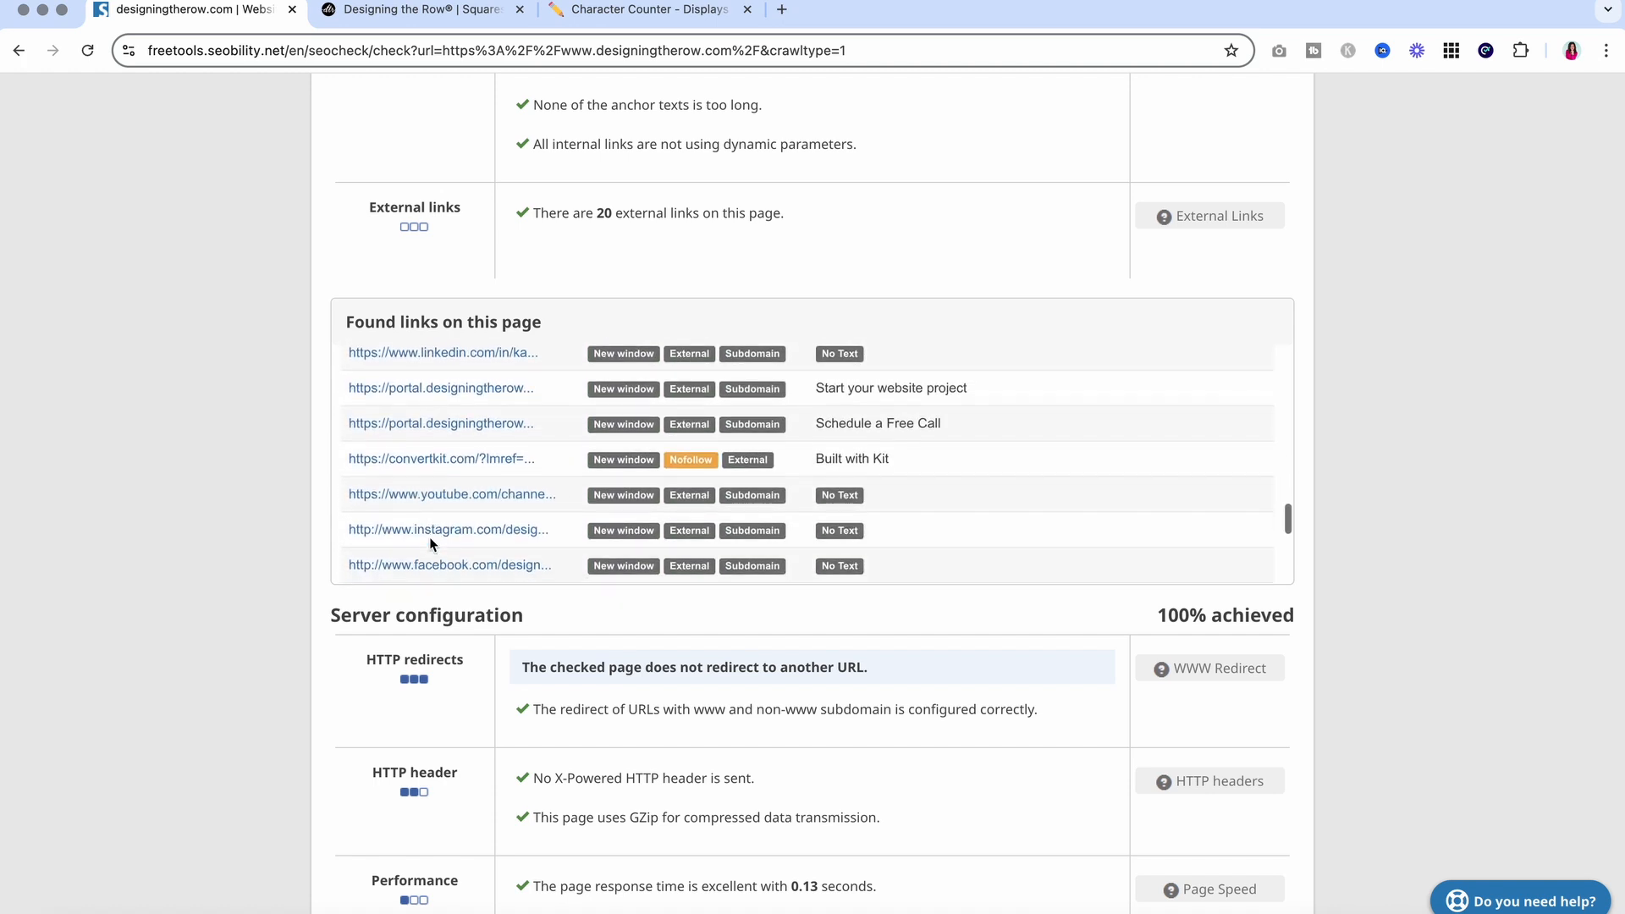
pyautogui.scroll(3, 431, 543)
pyautogui.scroll(-4, 431, 542)
pyautogui.scroll(1, 430, 543)
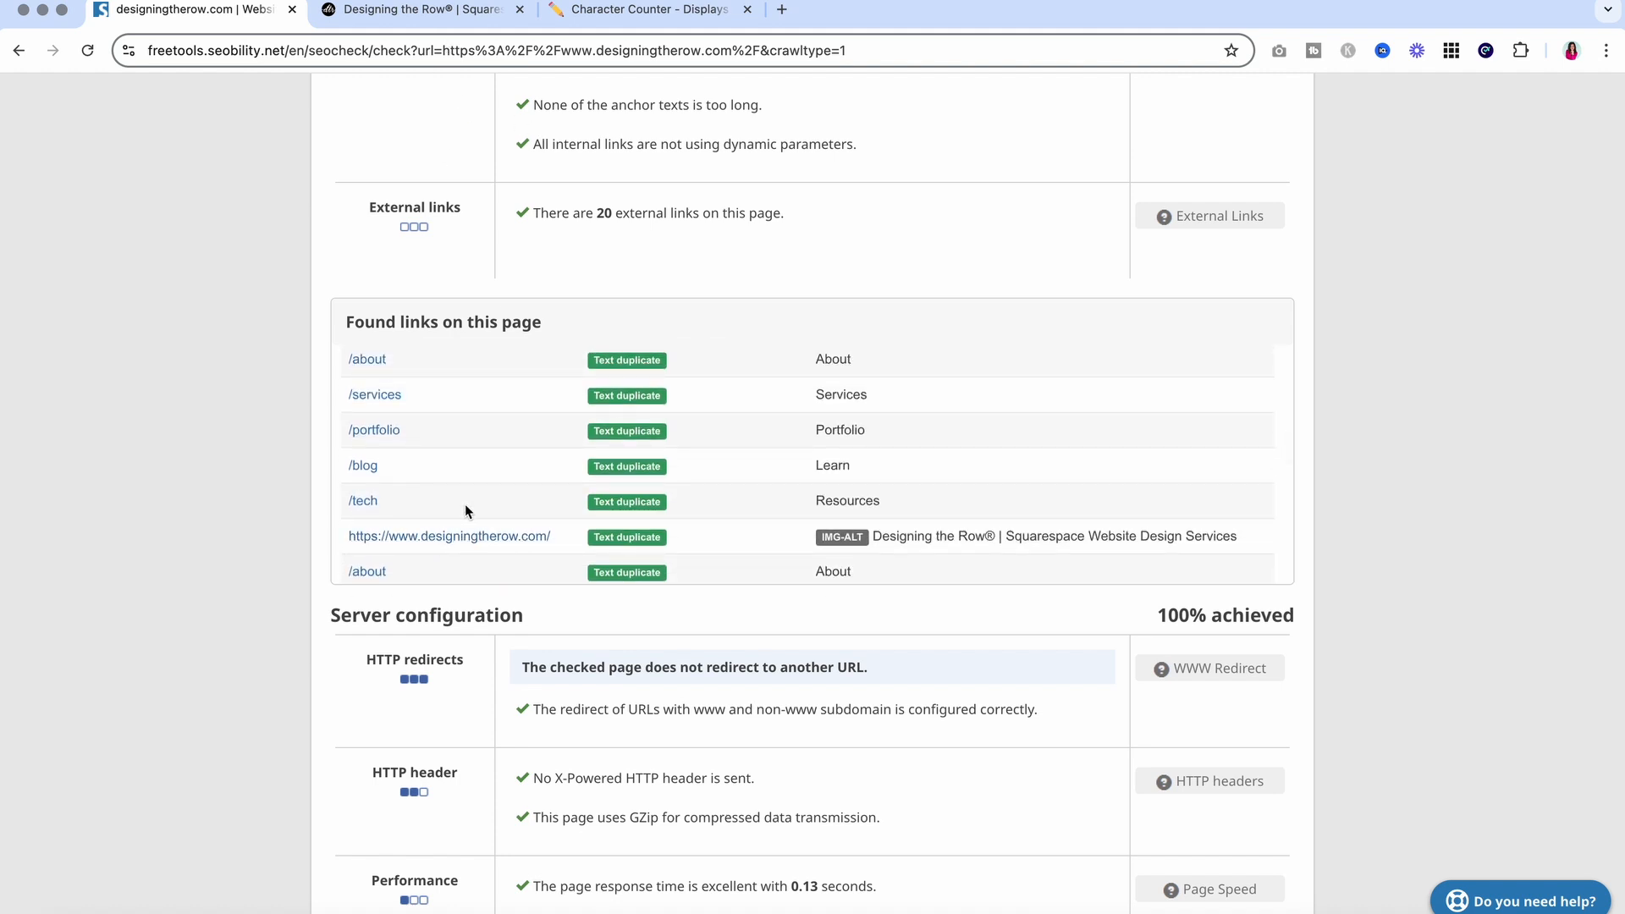
pyautogui.scroll(-5, 465, 509)
pyautogui.scroll(1, 464, 509)
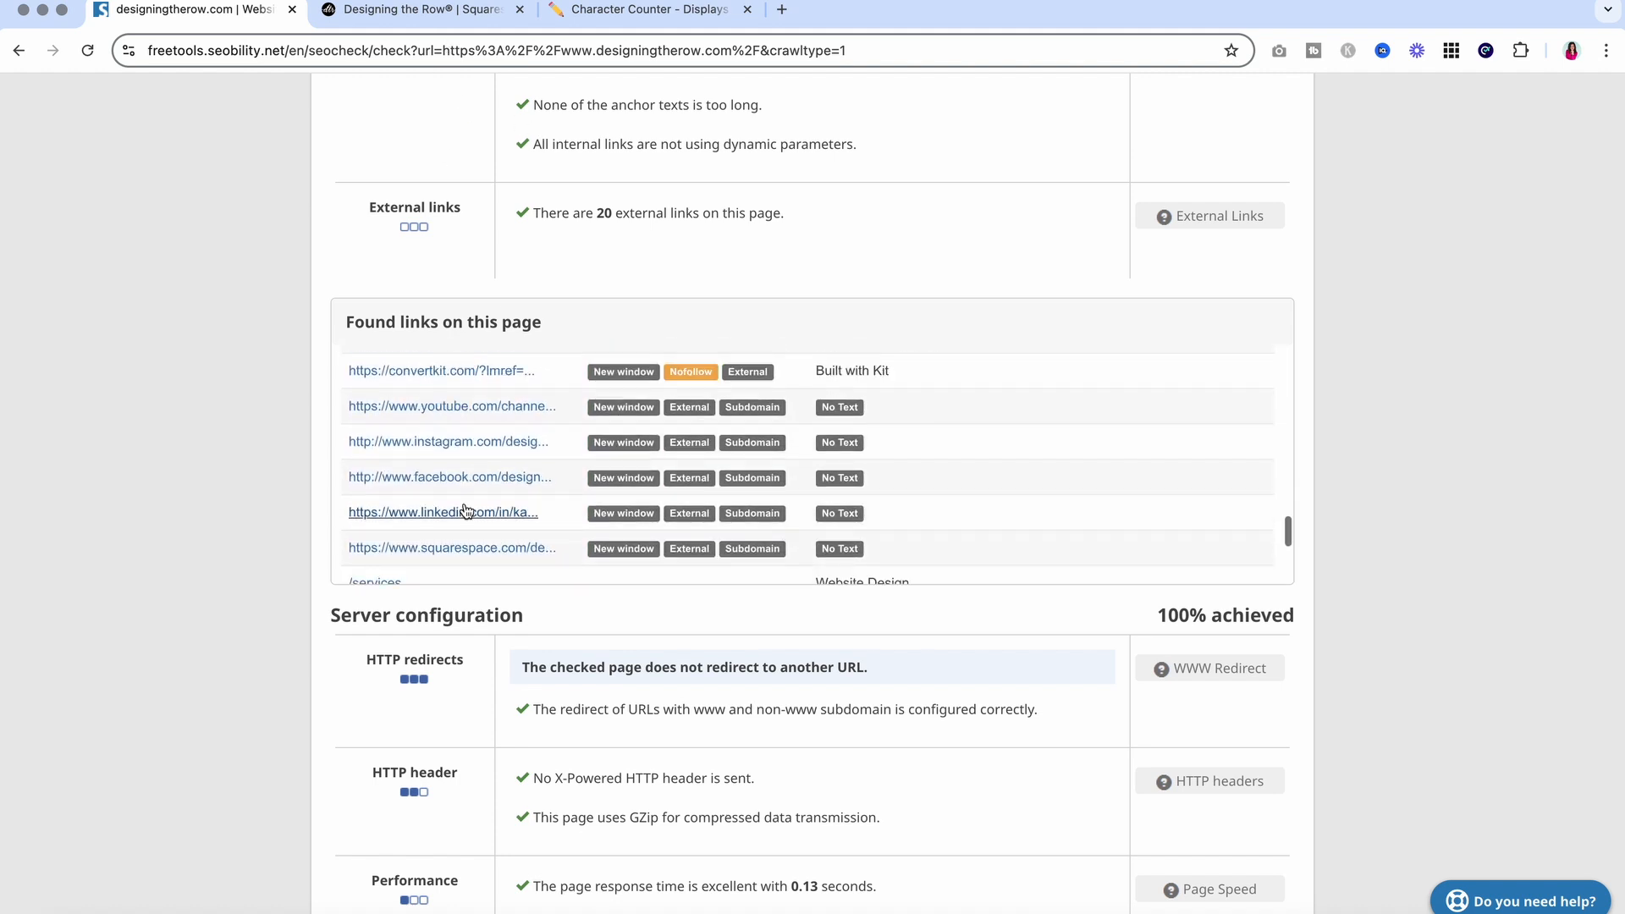
pyautogui.scroll(-5, 464, 509)
pyautogui.scroll(6, 464, 508)
pyautogui.scroll(-2, 465, 508)
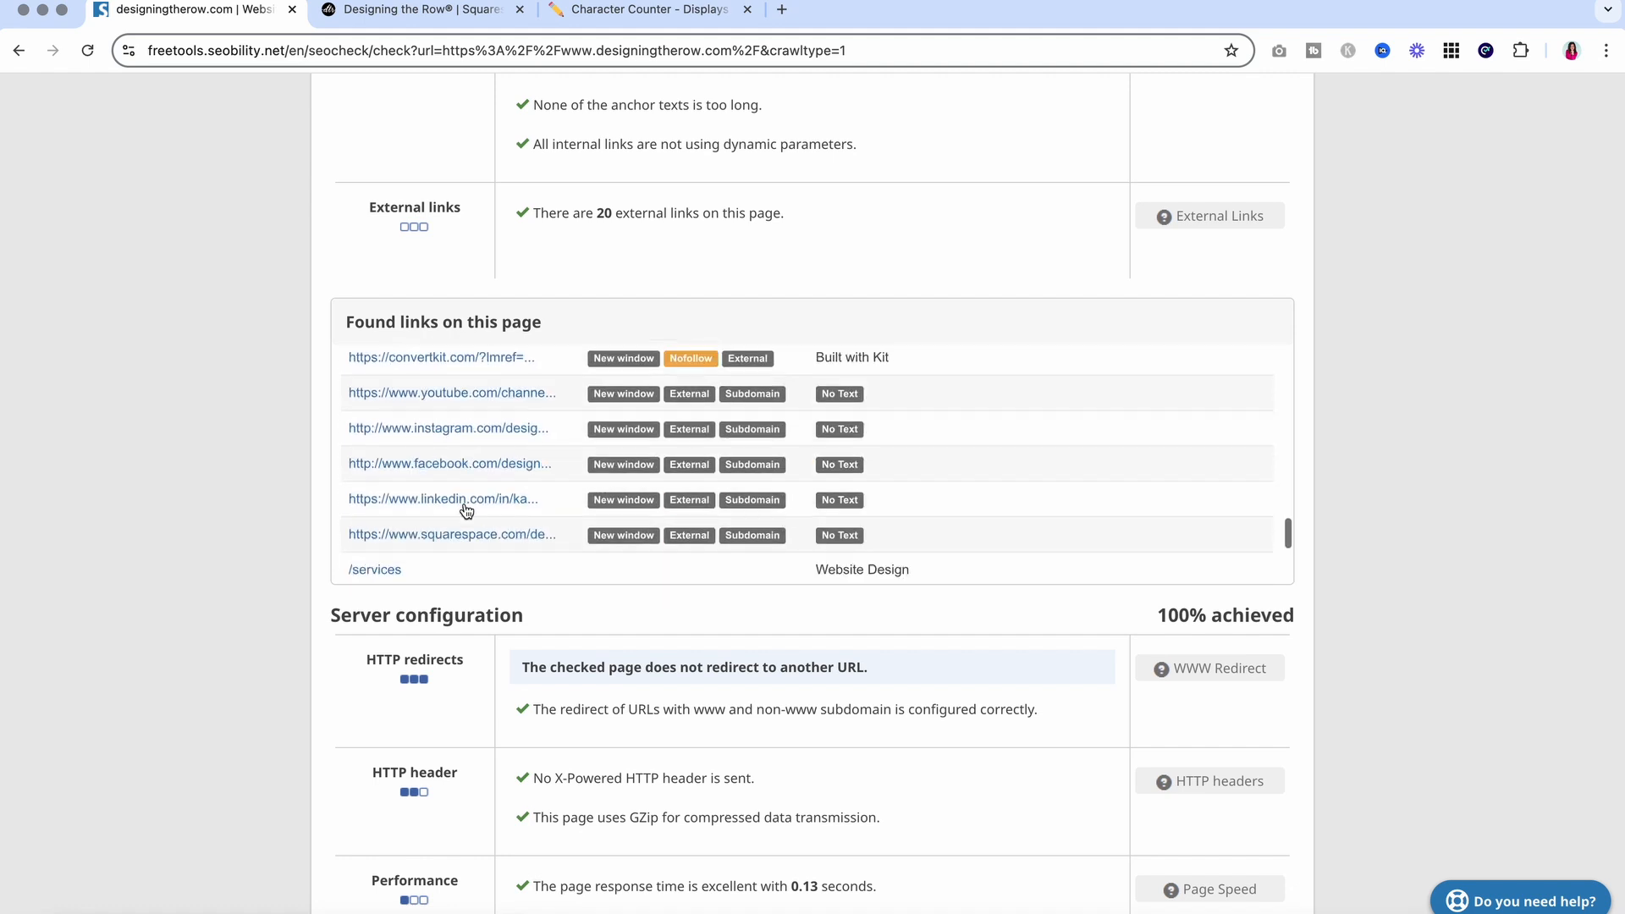
pyautogui.scroll(-2, 465, 508)
pyautogui.scroll(5, 465, 508)
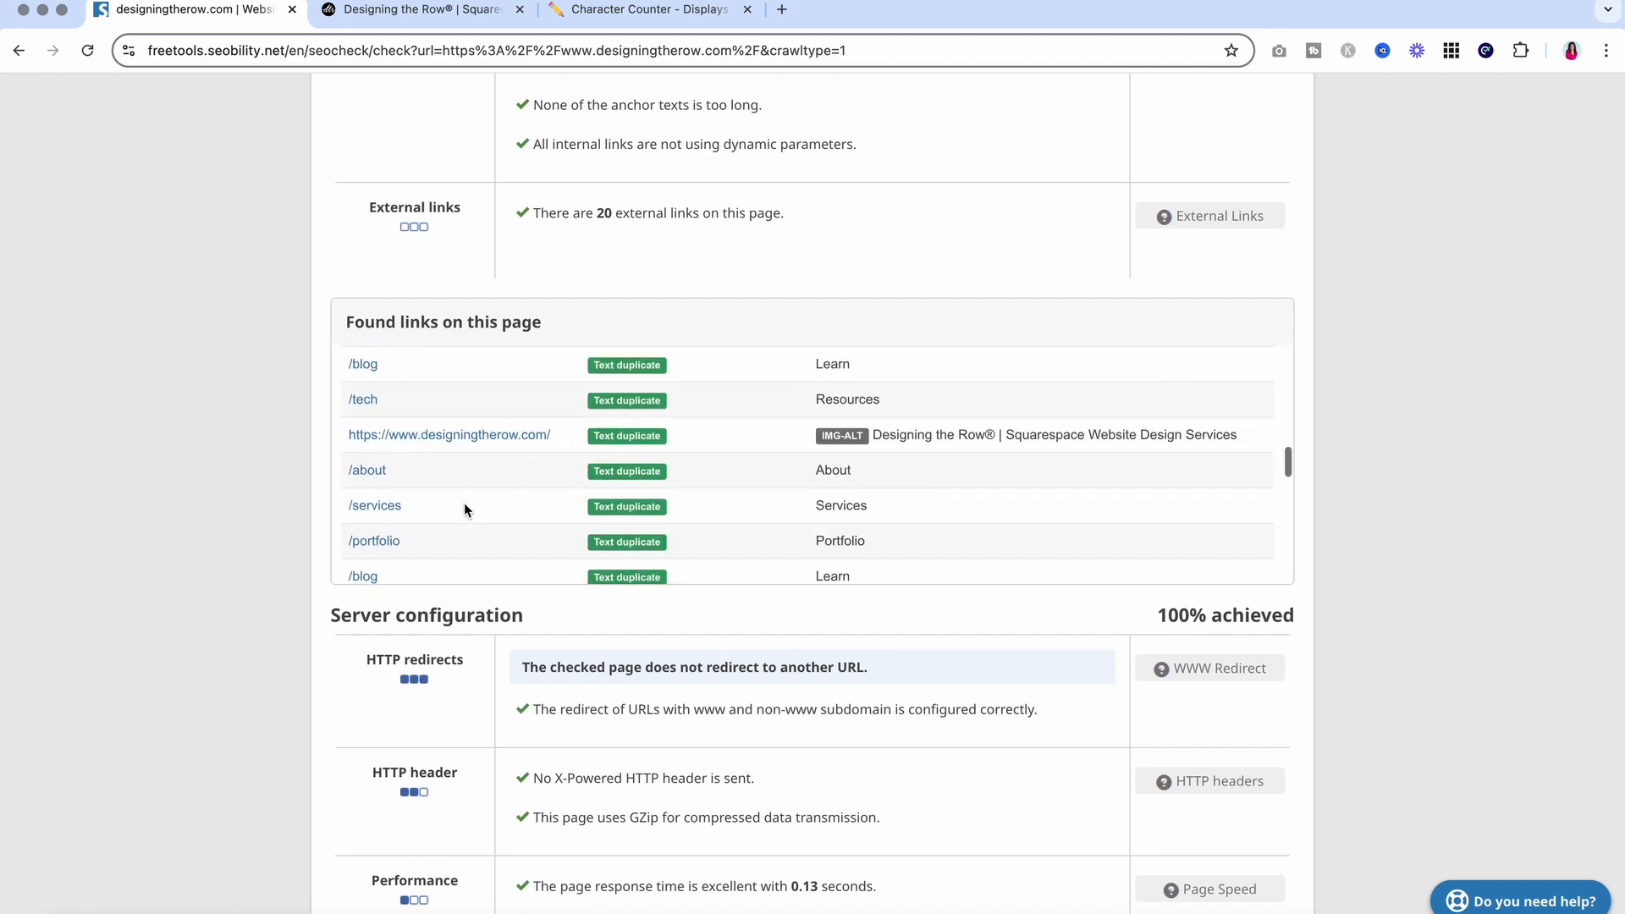
pyautogui.scroll(3, 463, 509)
# On the Squarespace homepage, highlight the footer links line, then return to the top
pyautogui.click(421, 9)
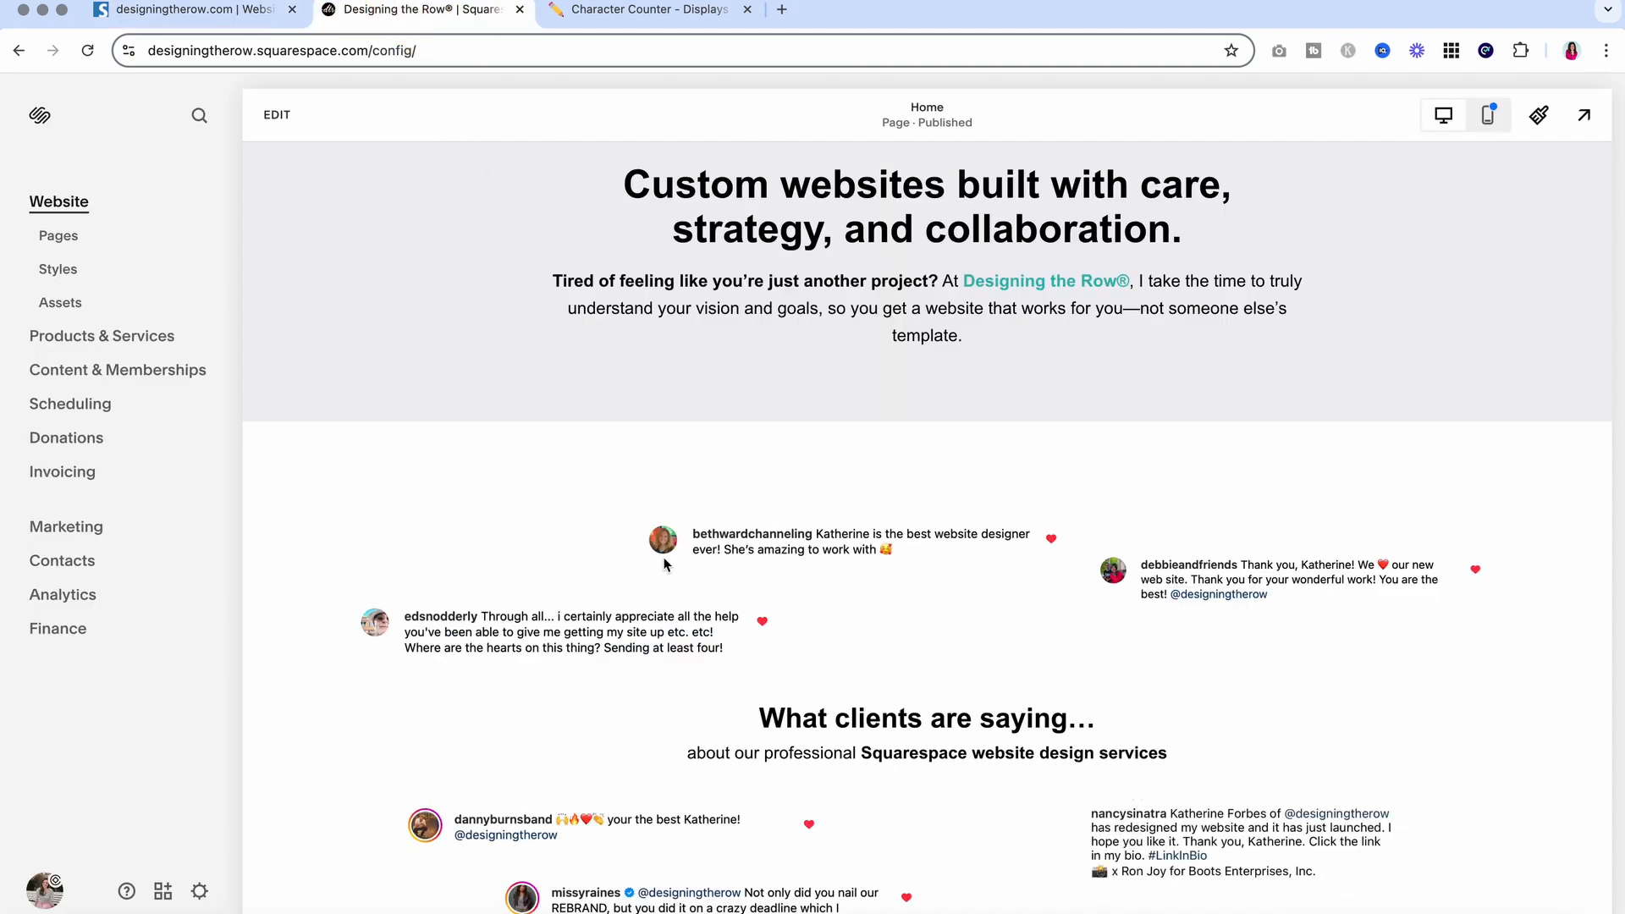
pyautogui.scroll(10, 665, 564)
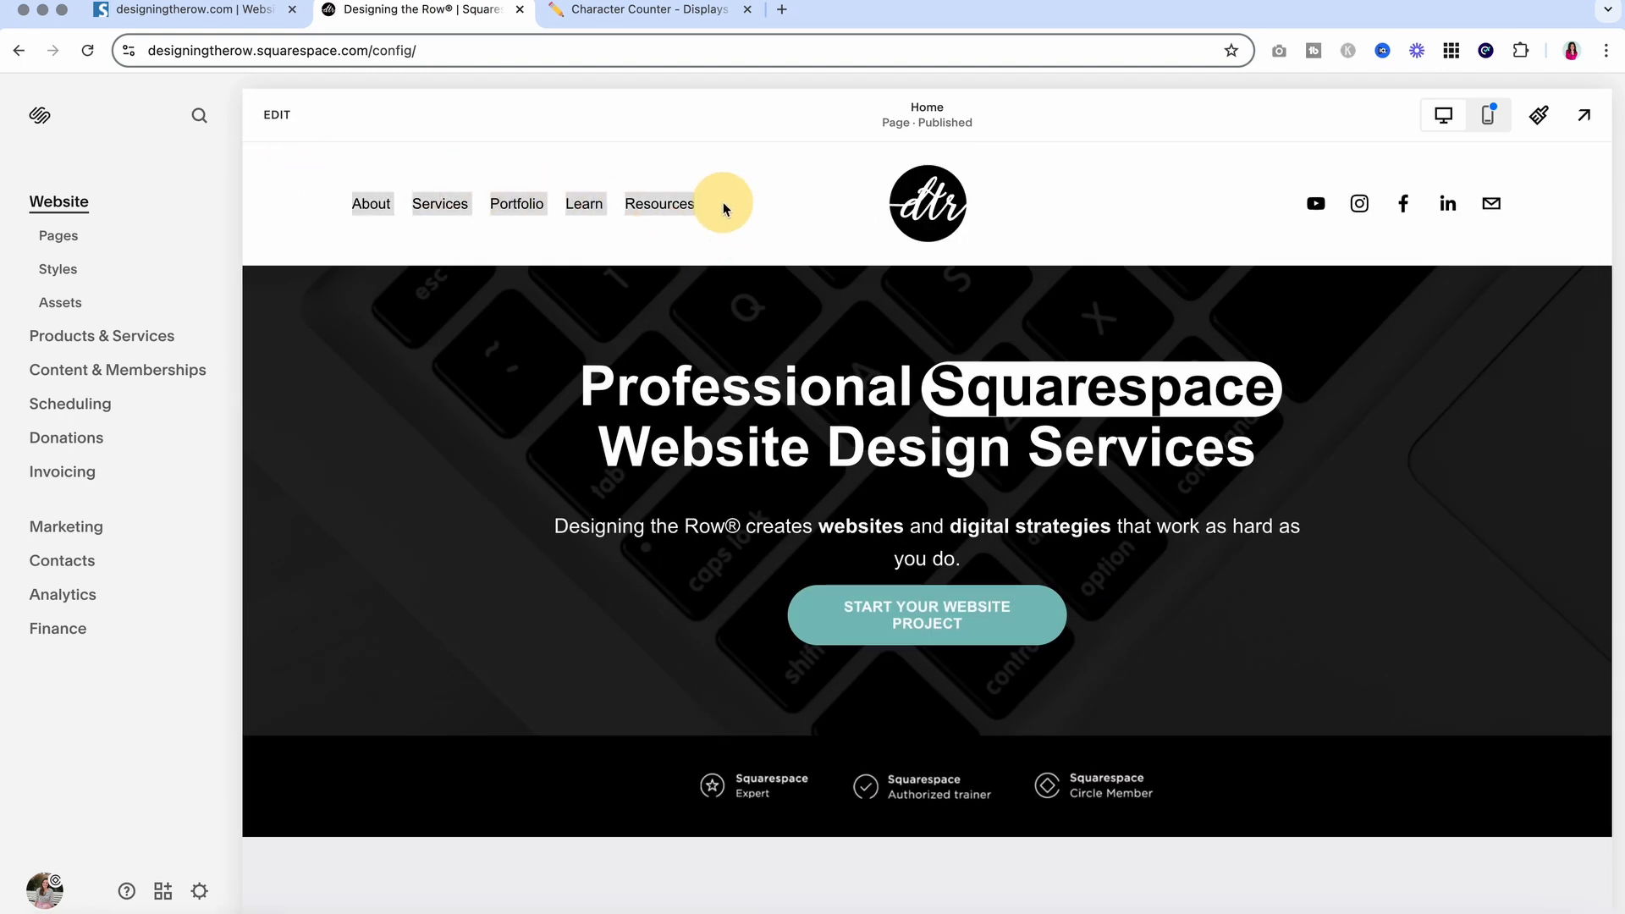
pyautogui.scroll(-8, 527, 394)
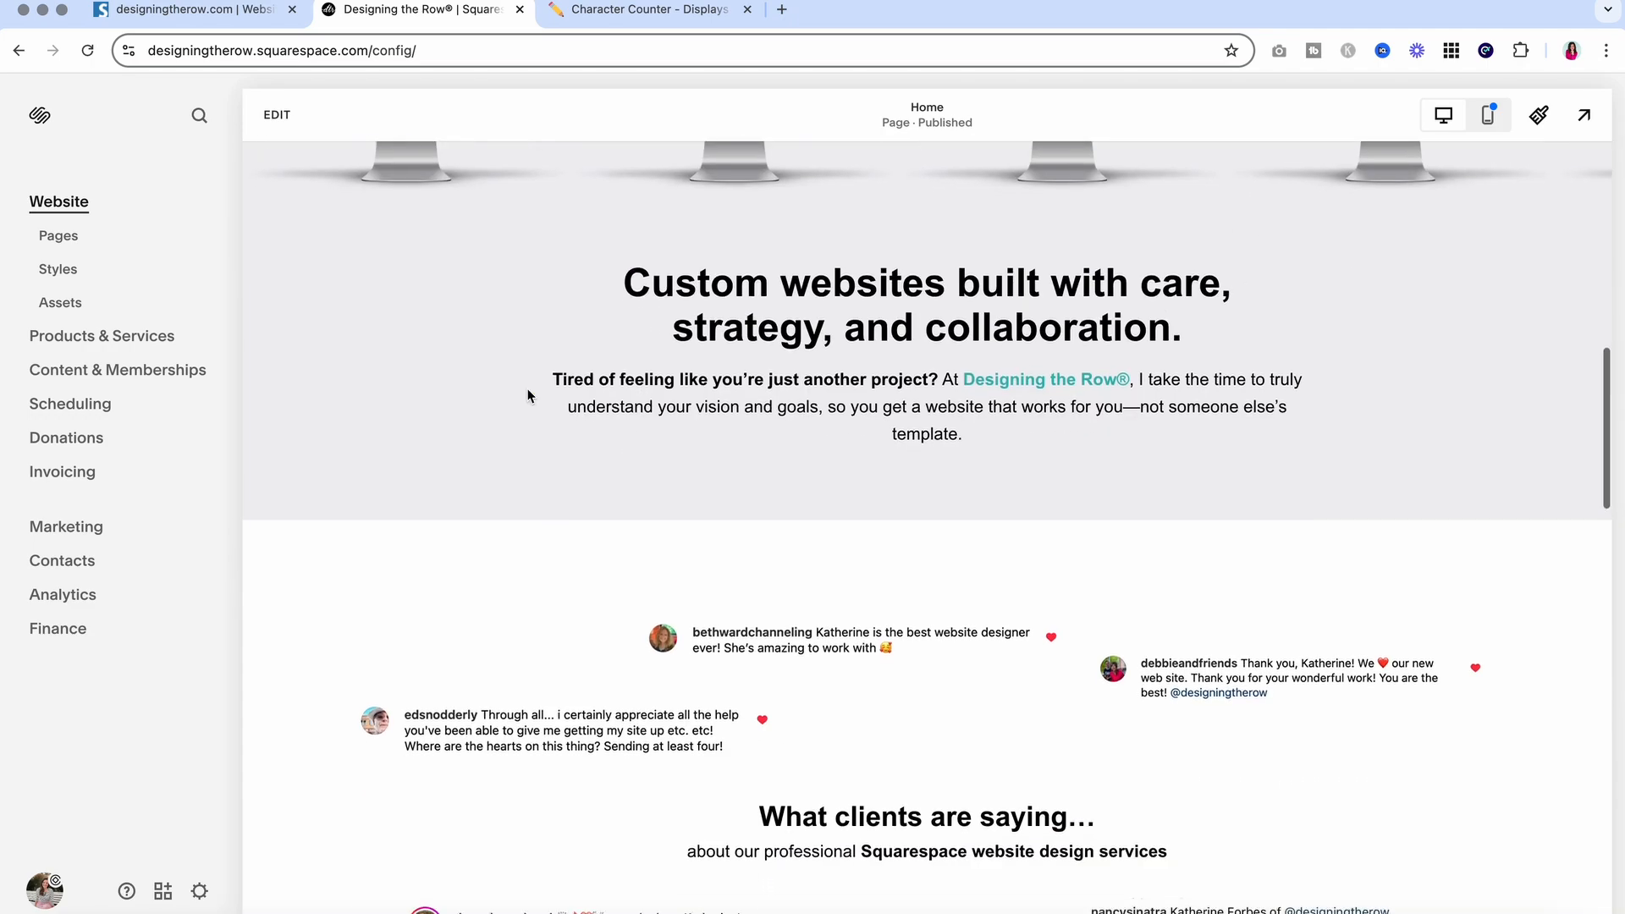
pyautogui.scroll(-15, 527, 394)
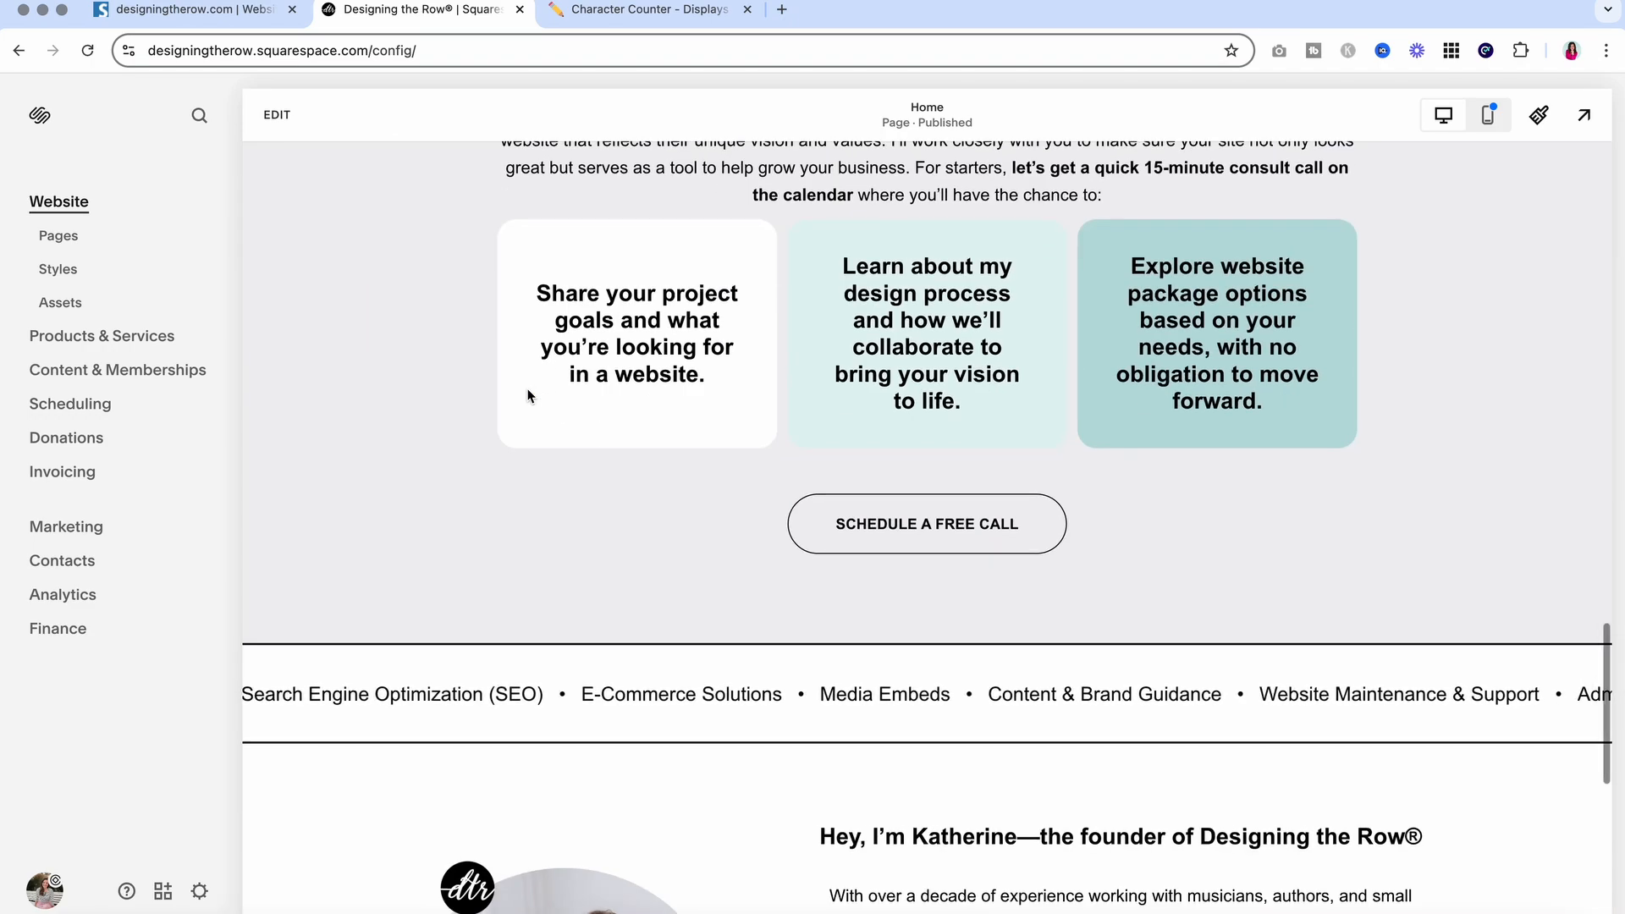
pyautogui.scroll(-8, 527, 396)
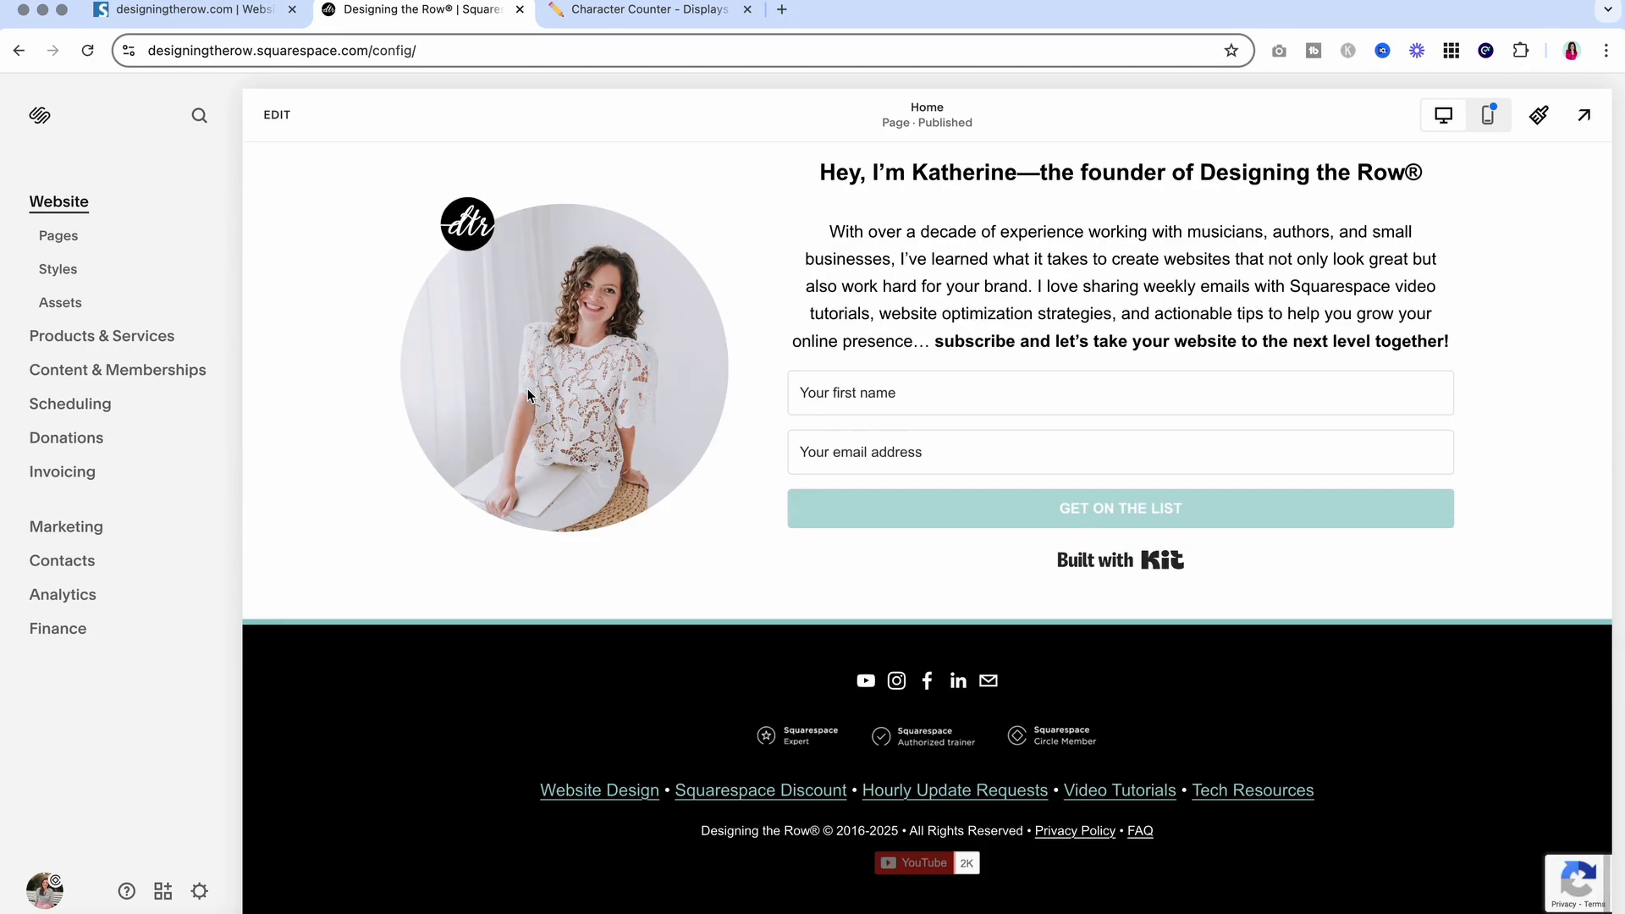
pyautogui.moveTo(446, 812); pyautogui.dragTo(631, 775)
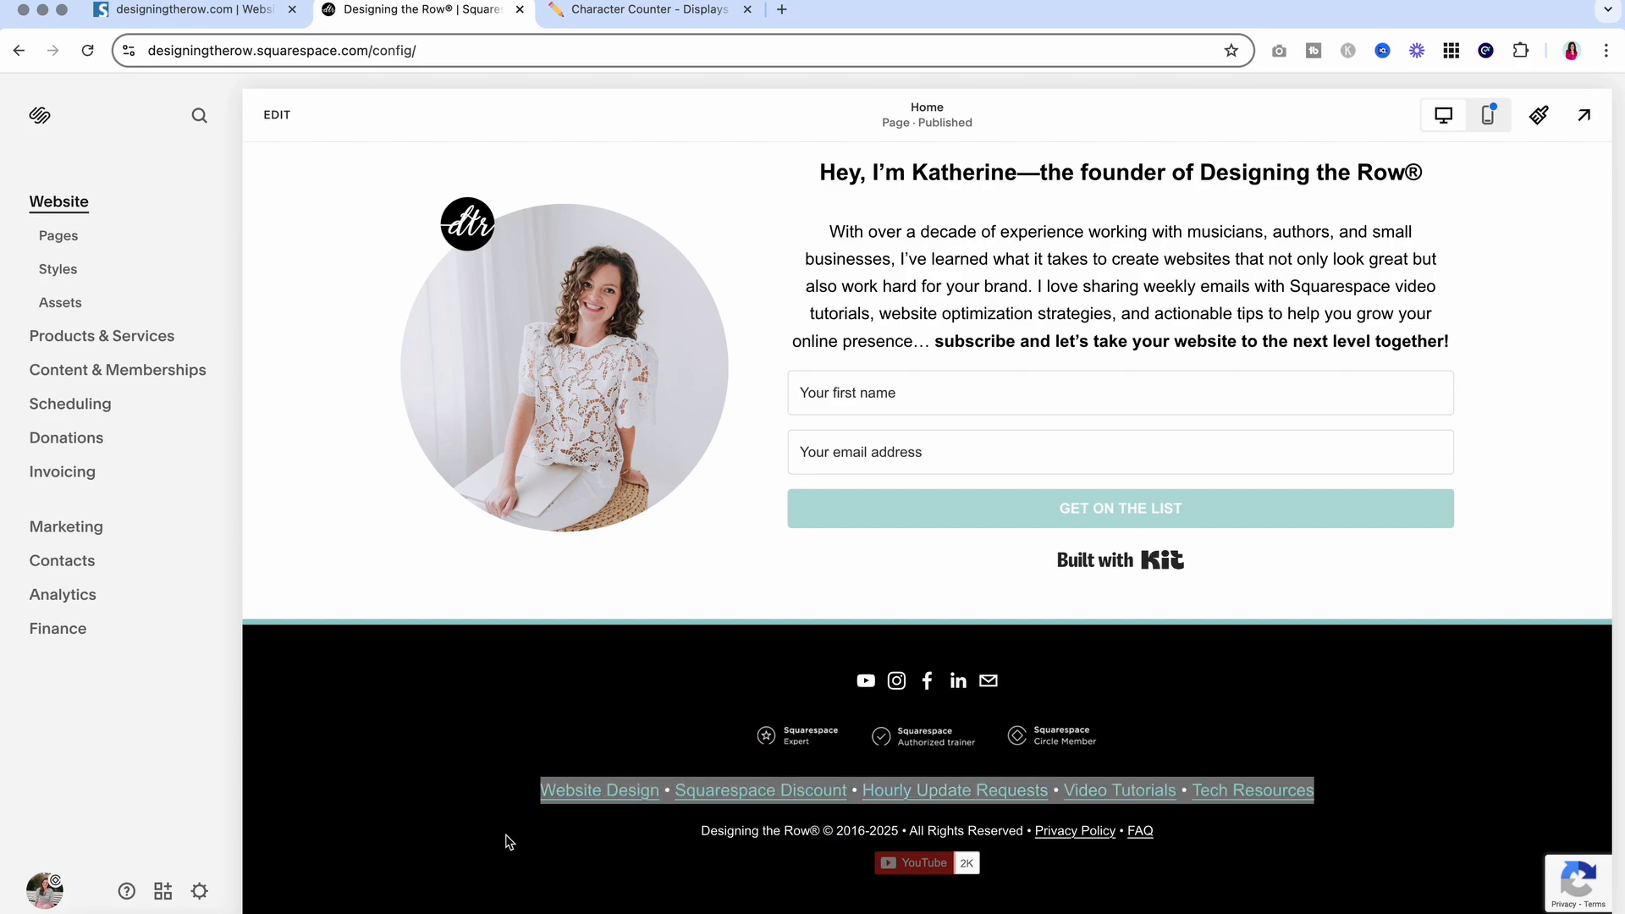
pyautogui.click(425, 814)
pyautogui.scroll(20, 425, 814)
pyautogui.scroll(6, 424, 814)
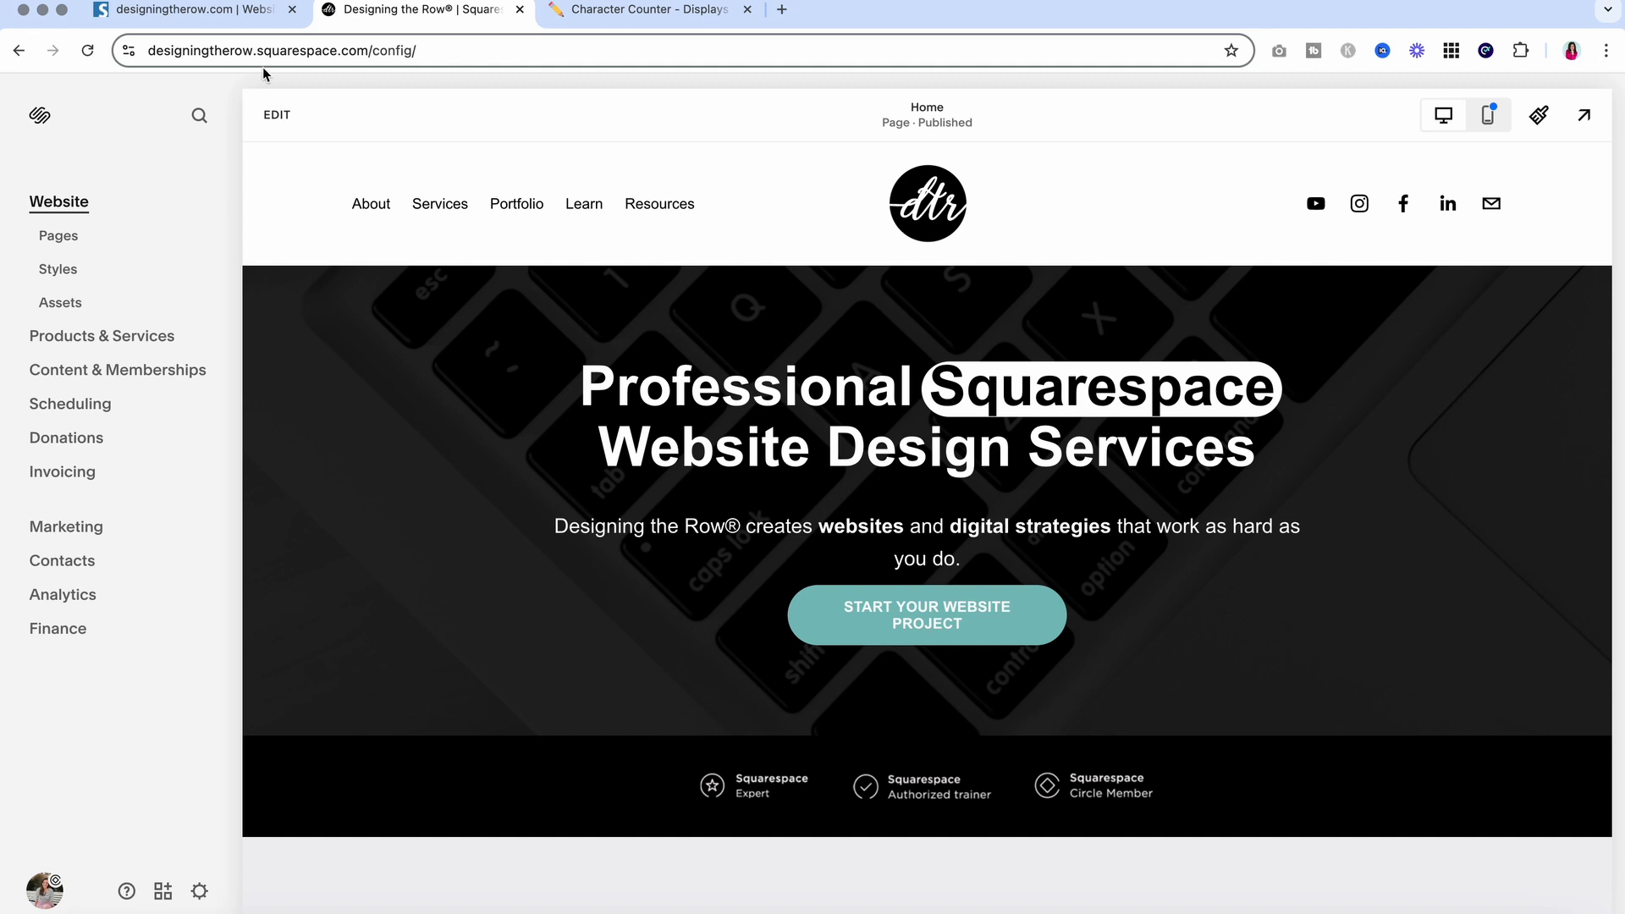
# Mark both Seobility warnings about links lacking anchor text
pyautogui.click(174, 12)
pyautogui.scroll(-3, 761, 474)
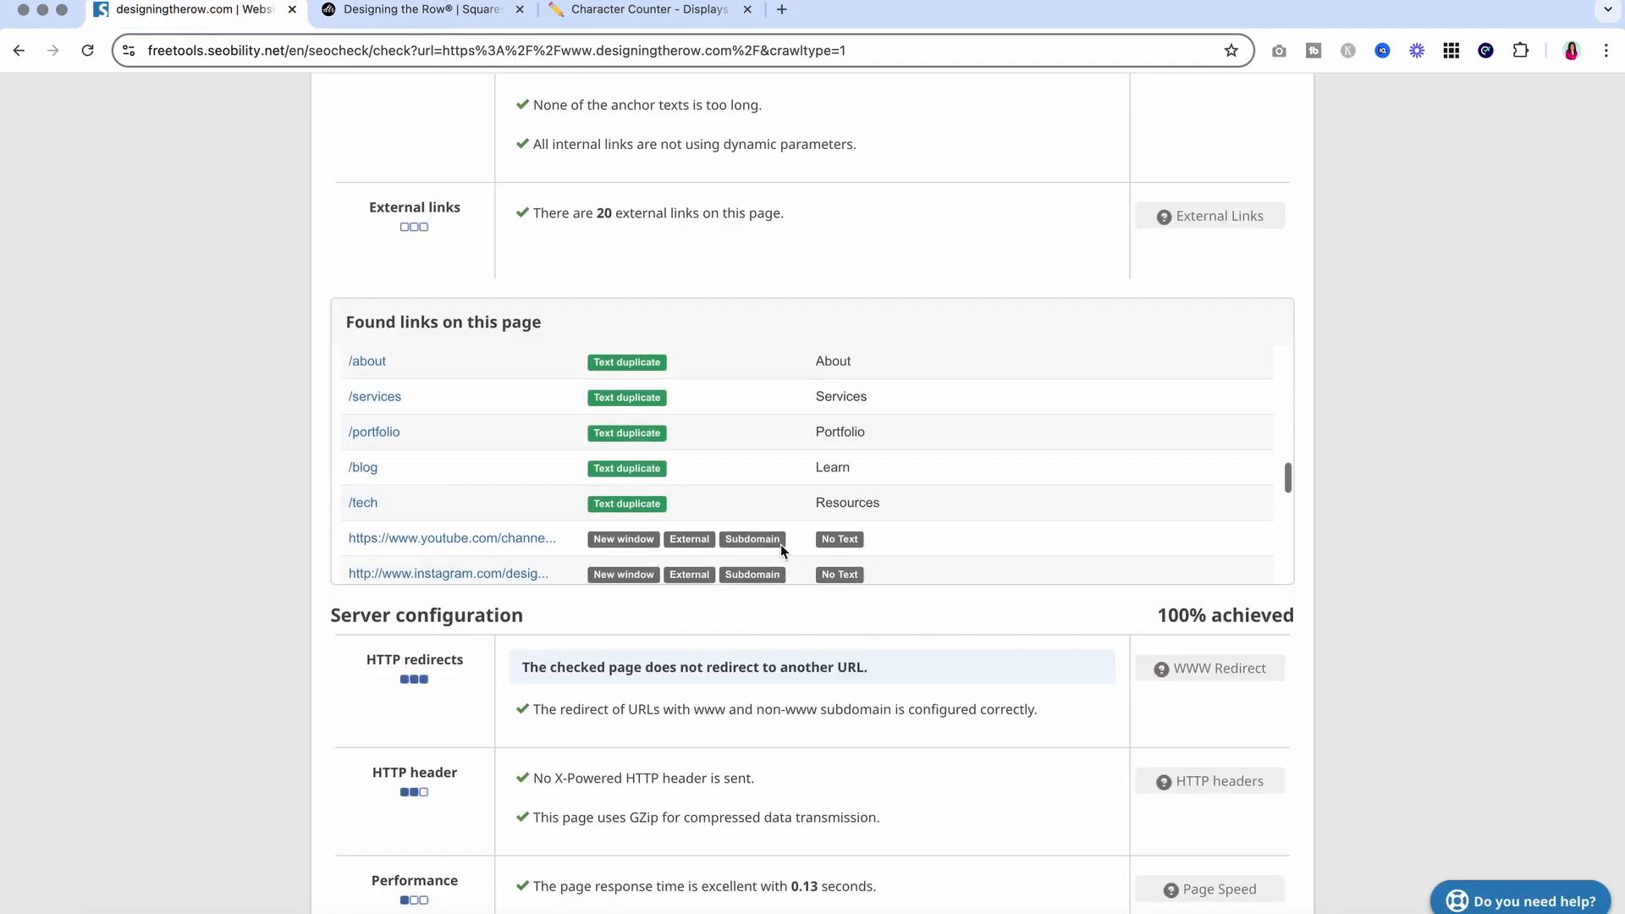
pyautogui.scroll(3, 272, 391)
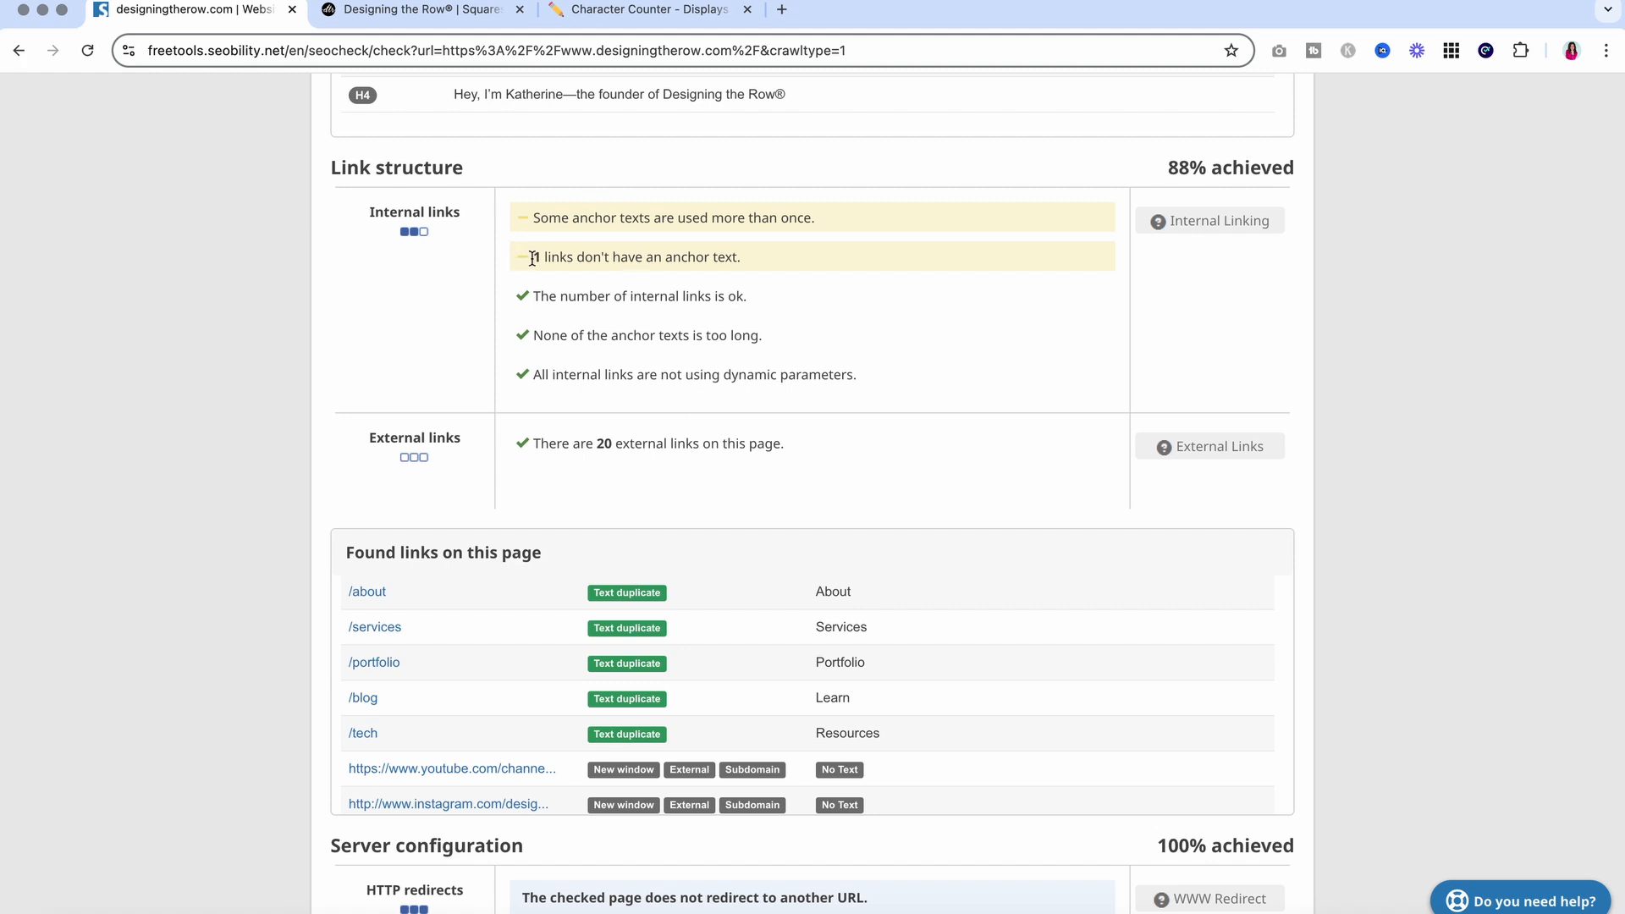
pyautogui.moveTo(535, 263); pyautogui.dragTo(740, 258)
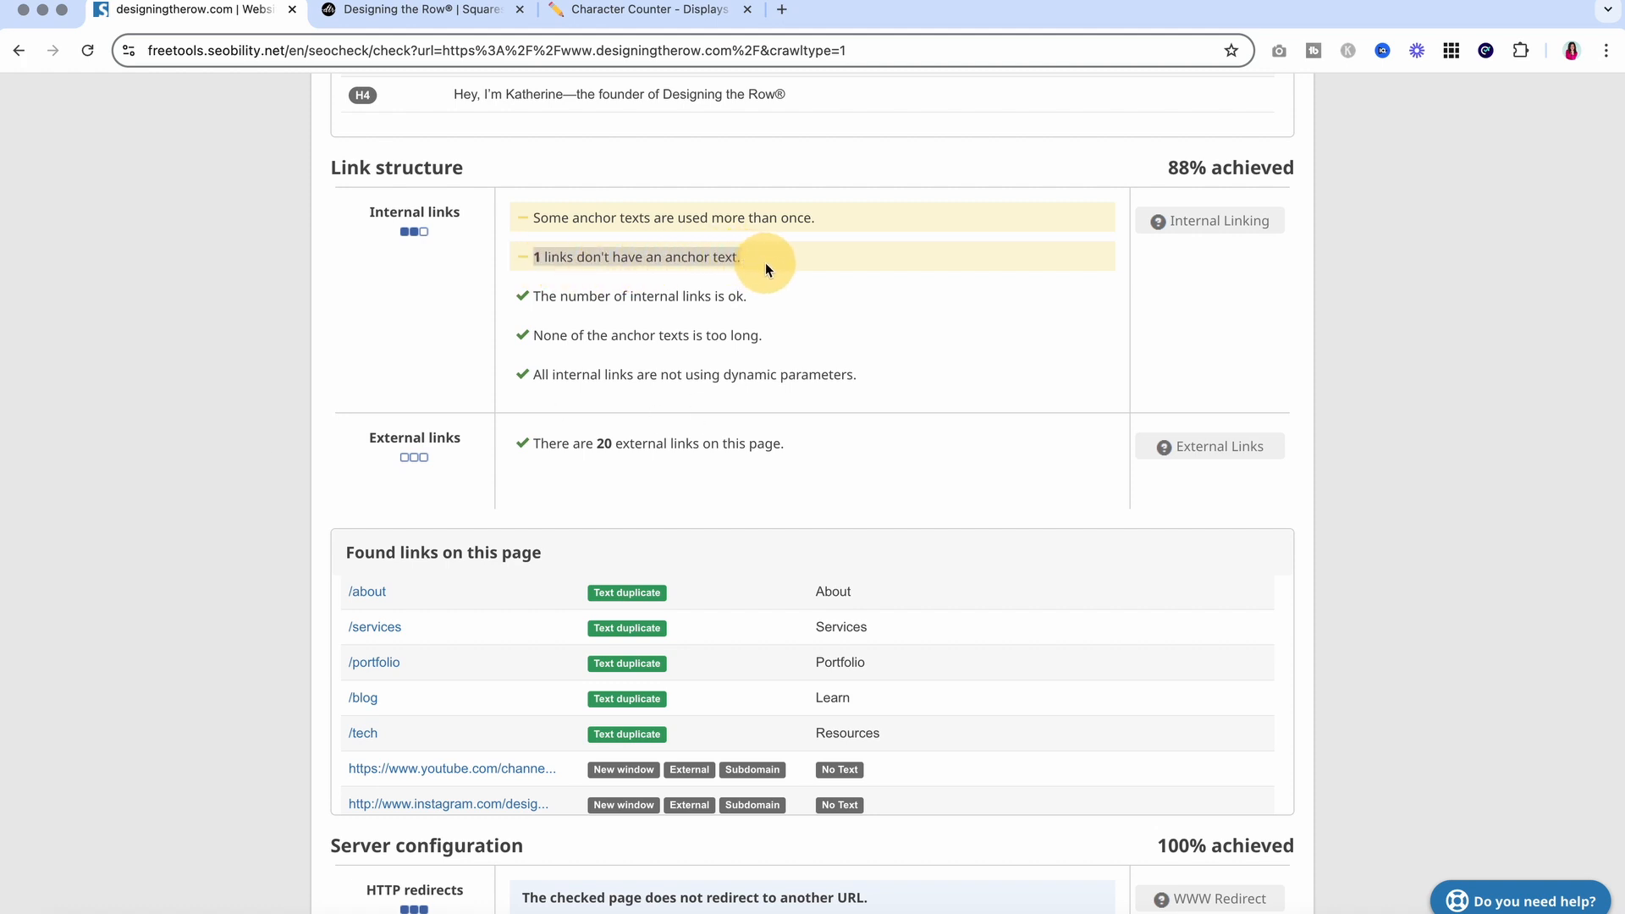
pyautogui.moveTo(534, 257); pyautogui.dragTo(807, 252)
pyautogui.scroll(5, 668, 688)
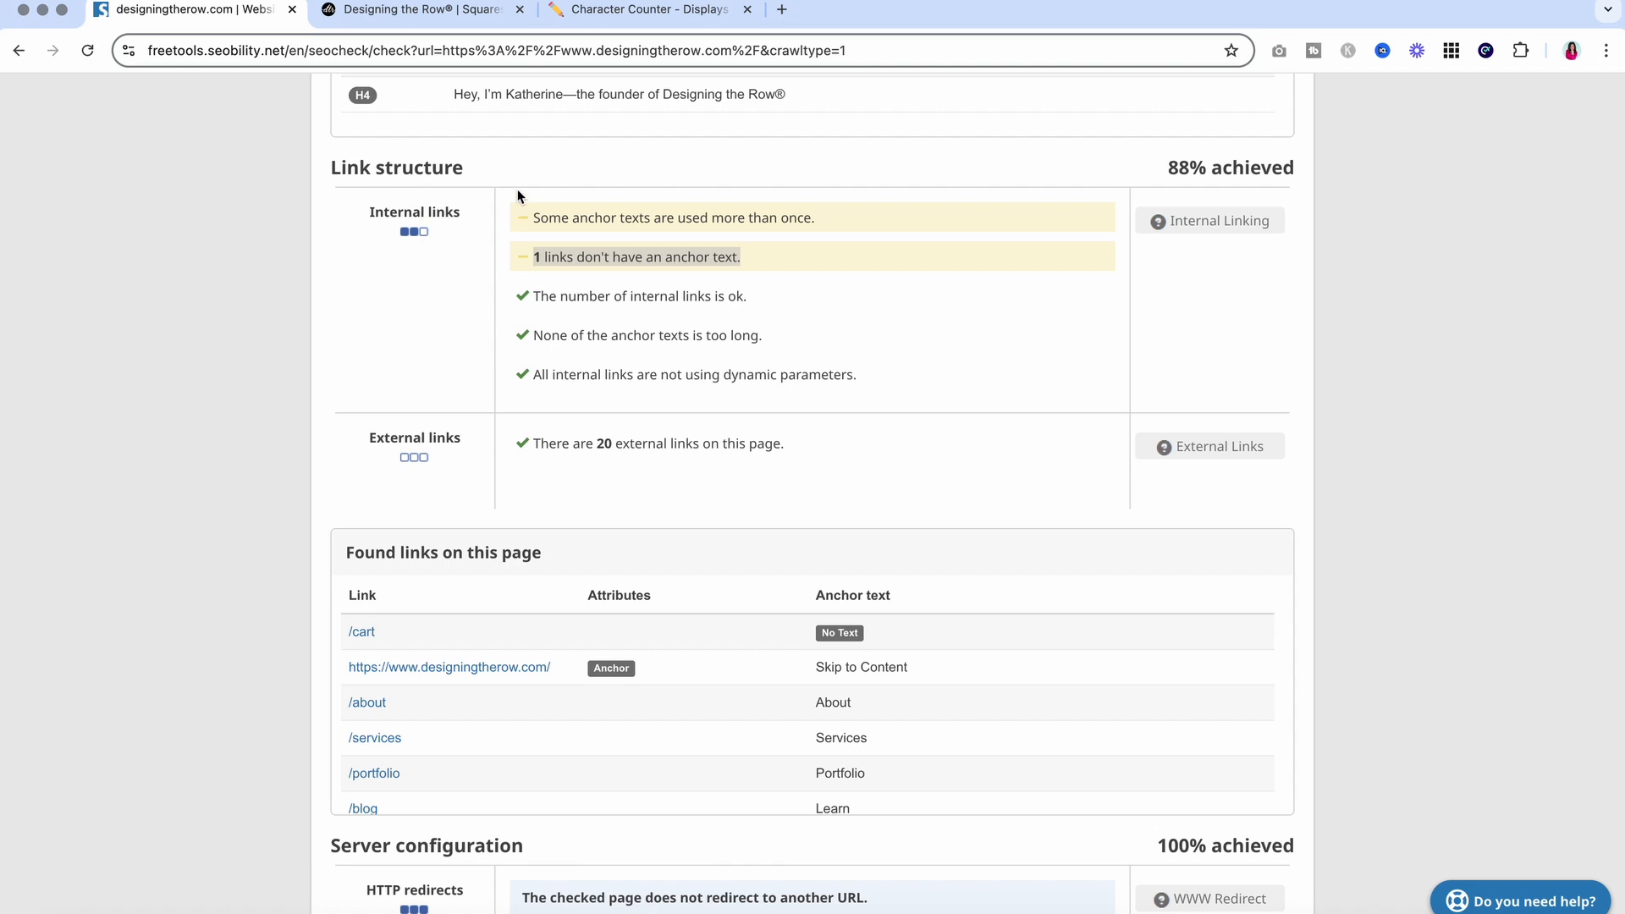
pyautogui.moveTo(770, 259); pyautogui.dragTo(524, 215)
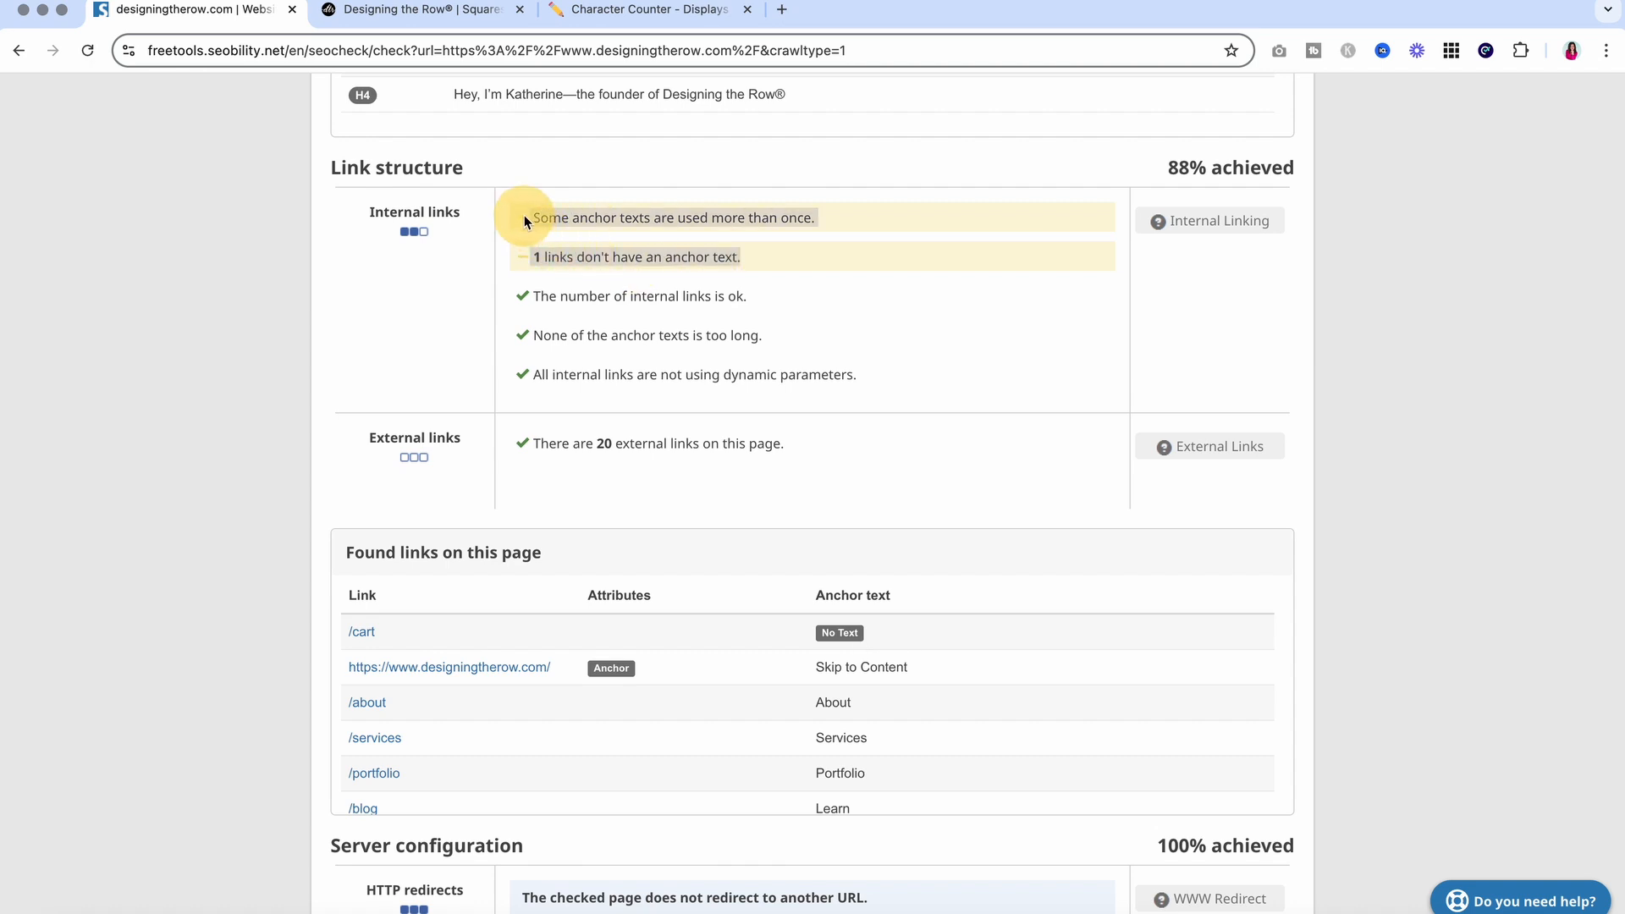
pyautogui.click(191, 396)
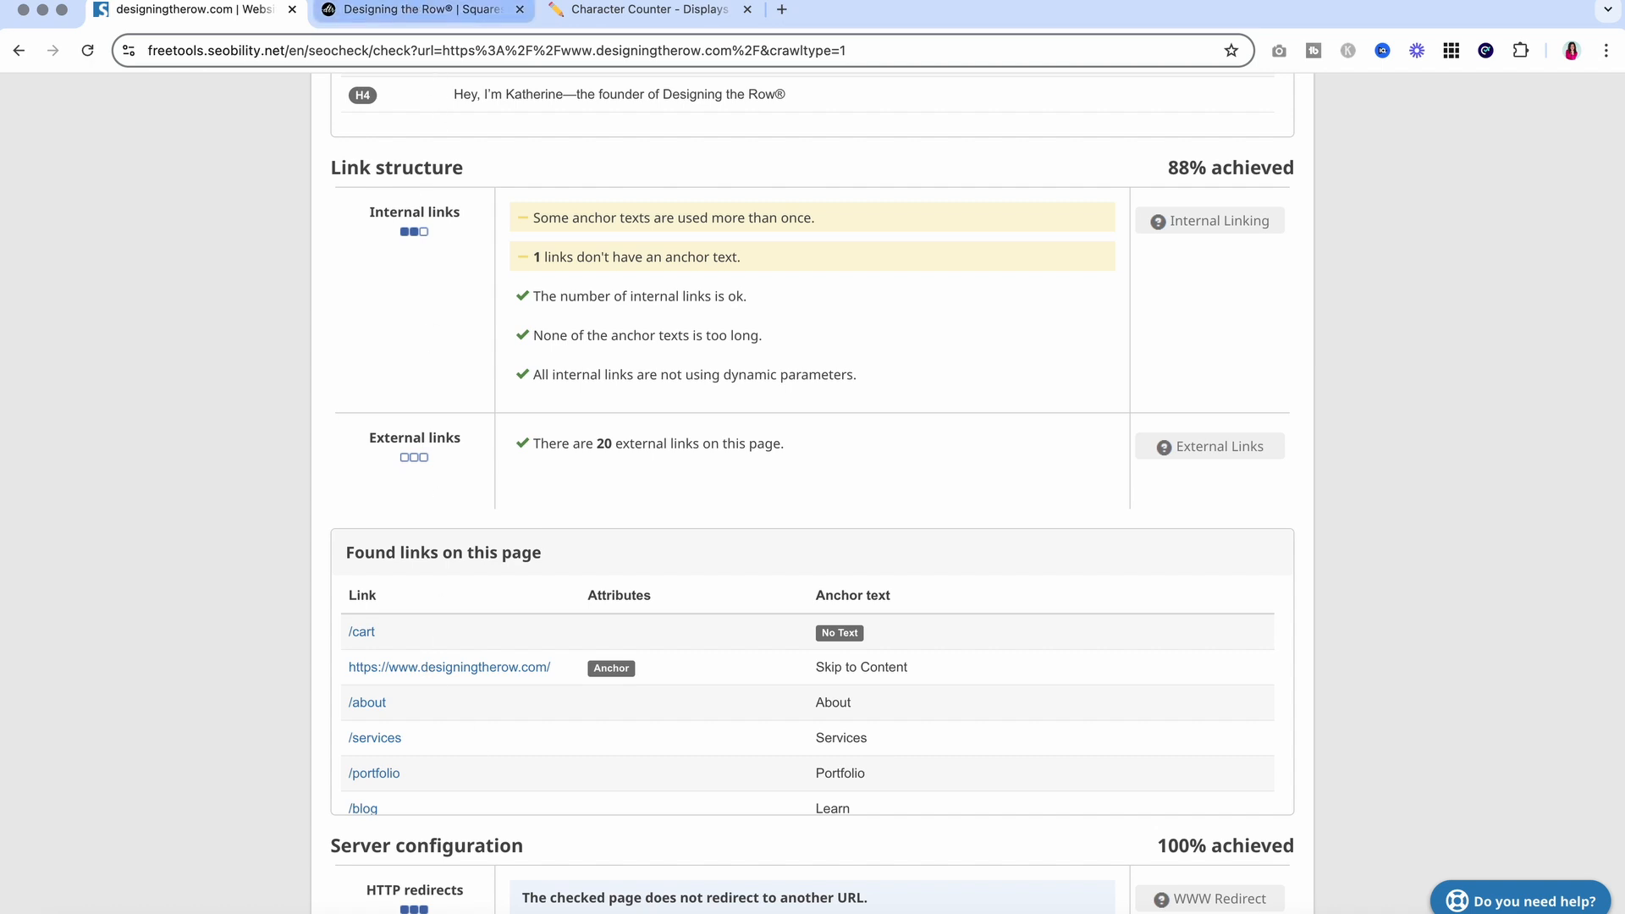
# Mark the External factors heading and 100% score, then return to Squarespace
pyautogui.click(415, 9)
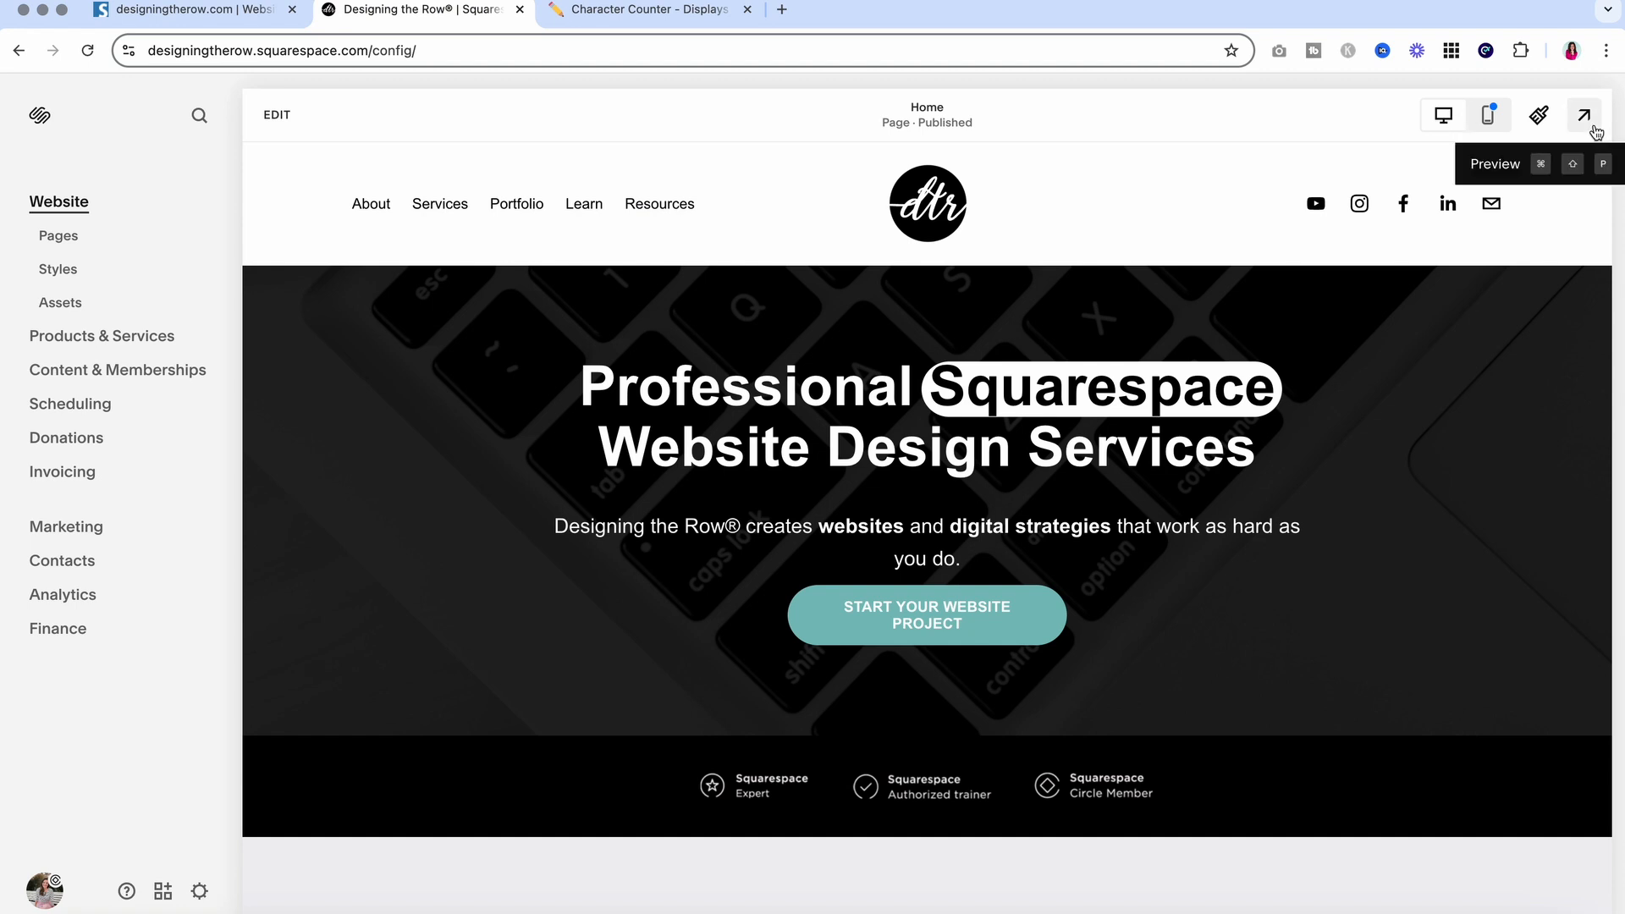
pyautogui.click(232, 17)
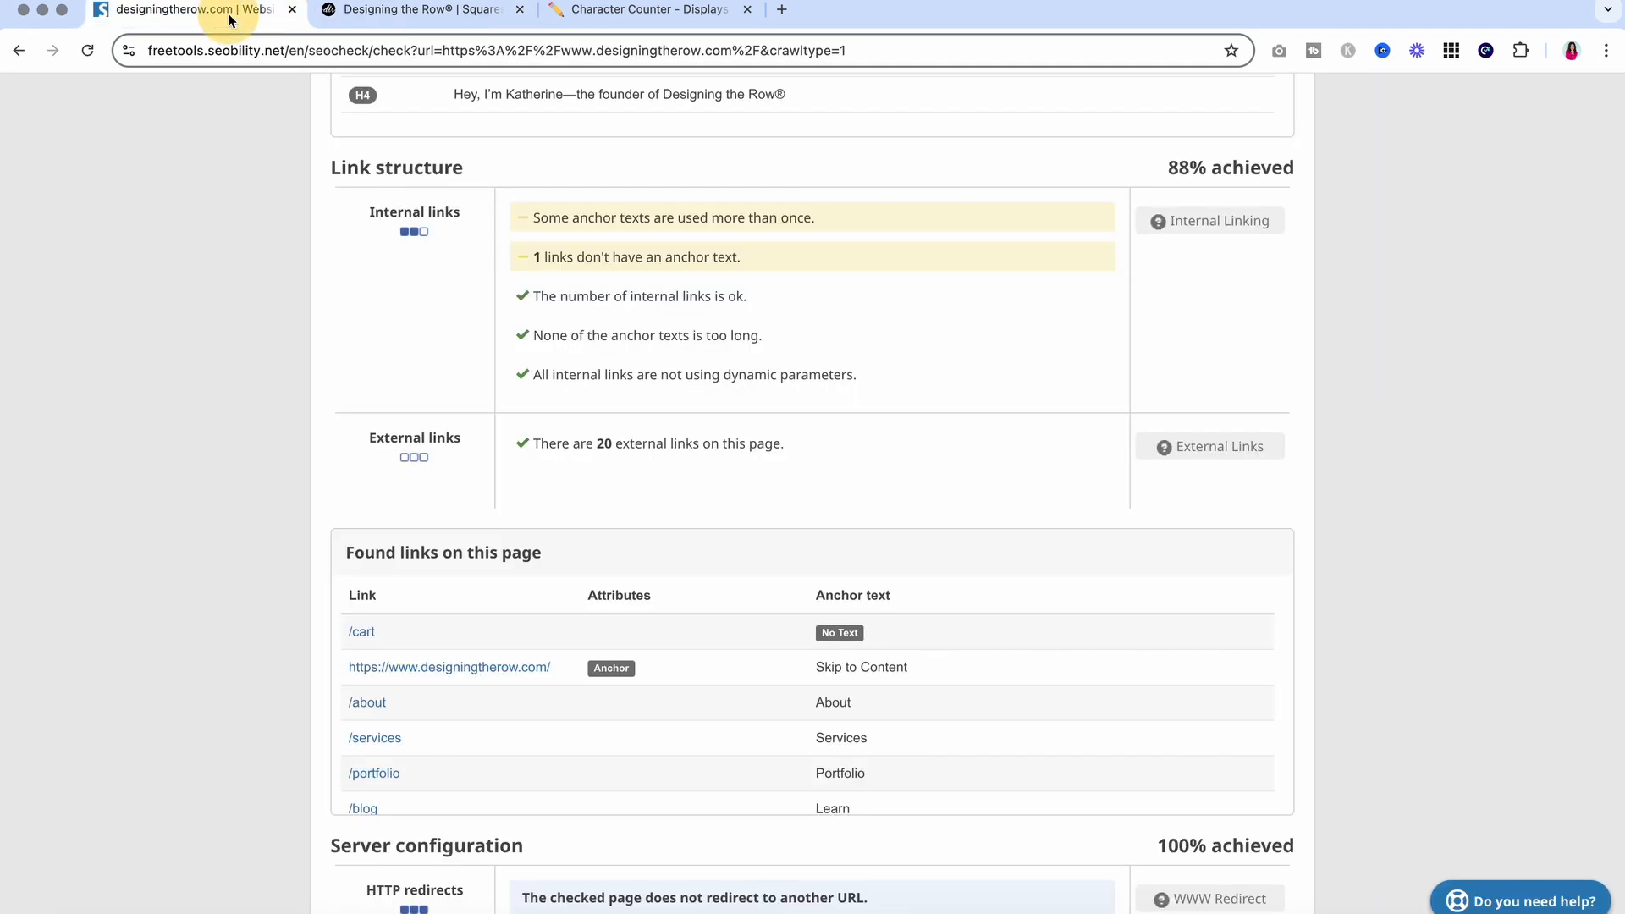
pyautogui.scroll(-12, 219, 530)
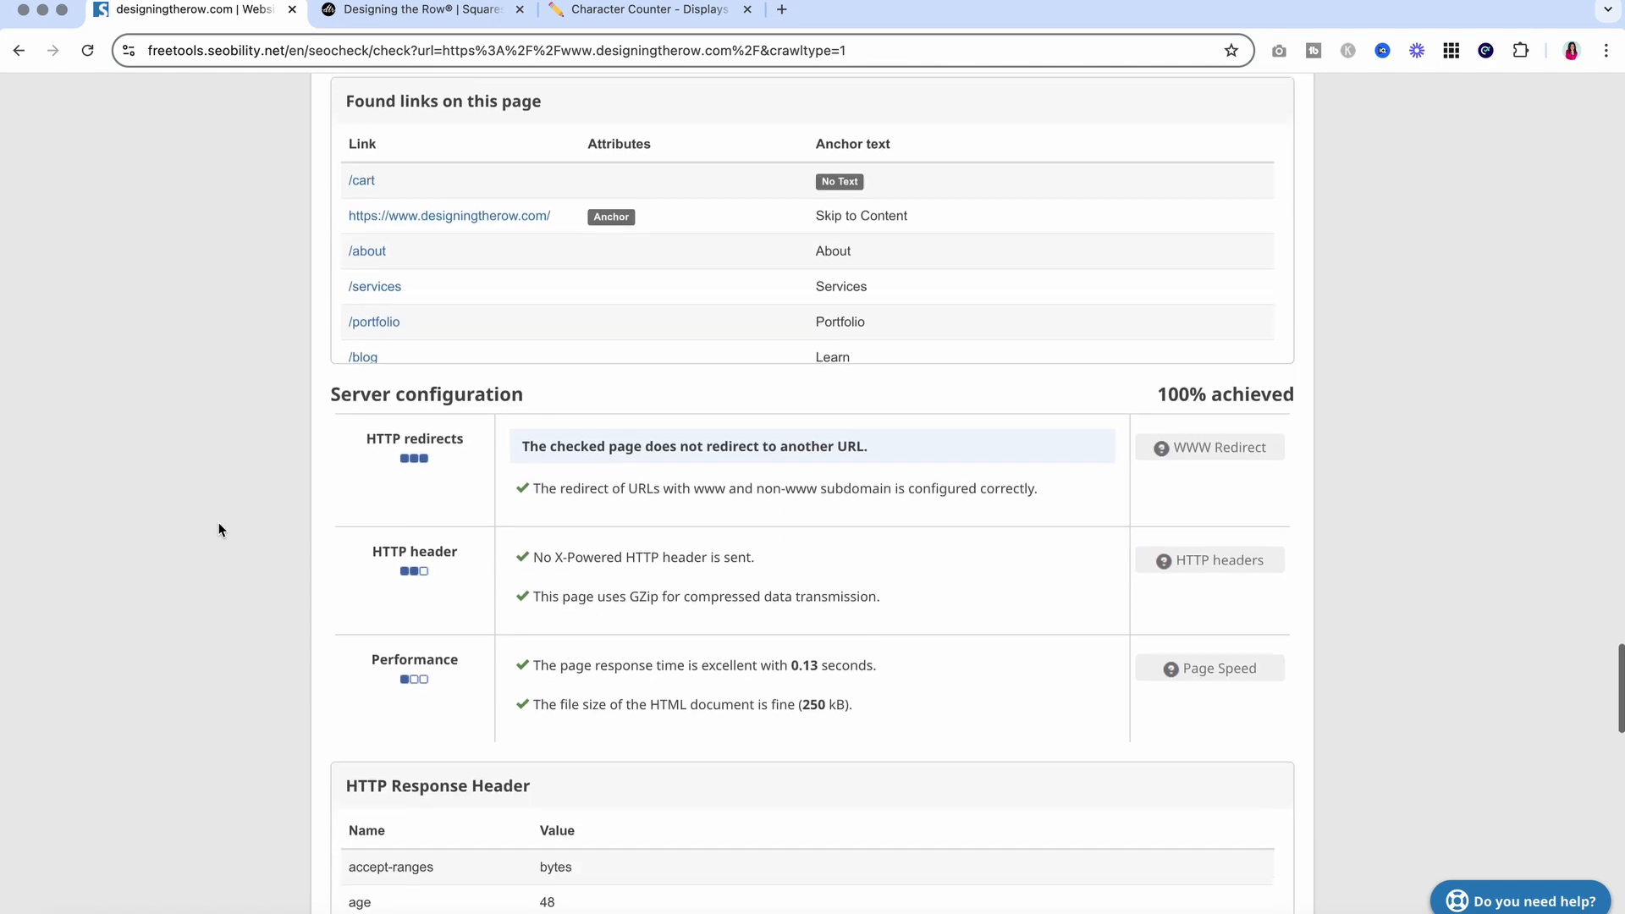
pyautogui.scroll(-4, 219, 525)
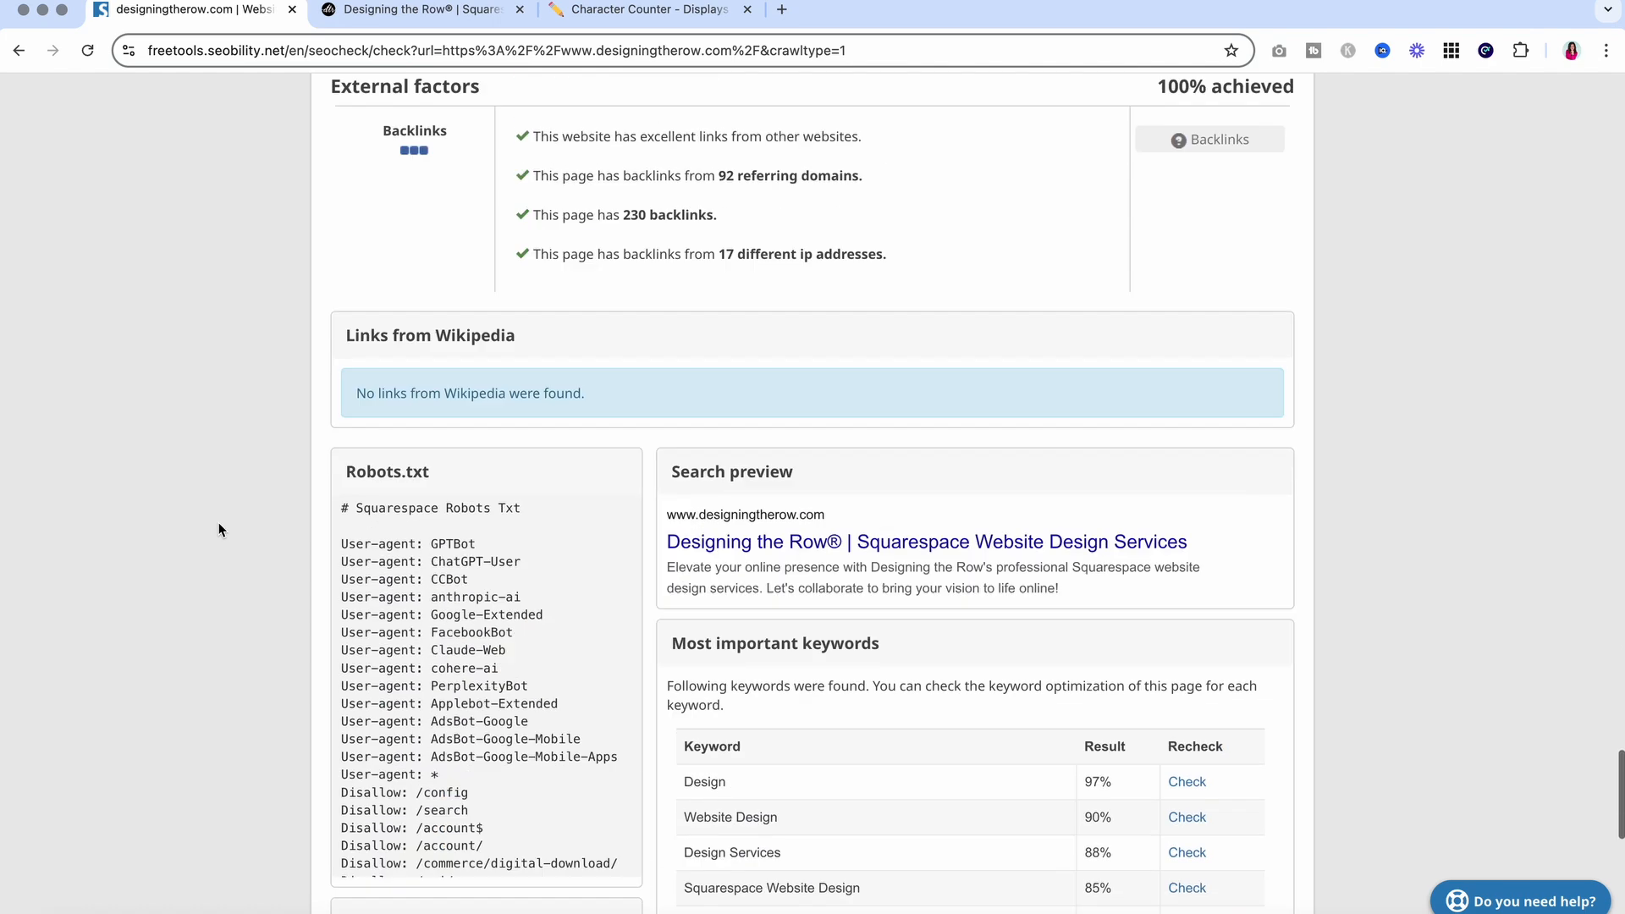
pyautogui.scroll(7, 218, 525)
pyautogui.scroll(-6, 218, 530)
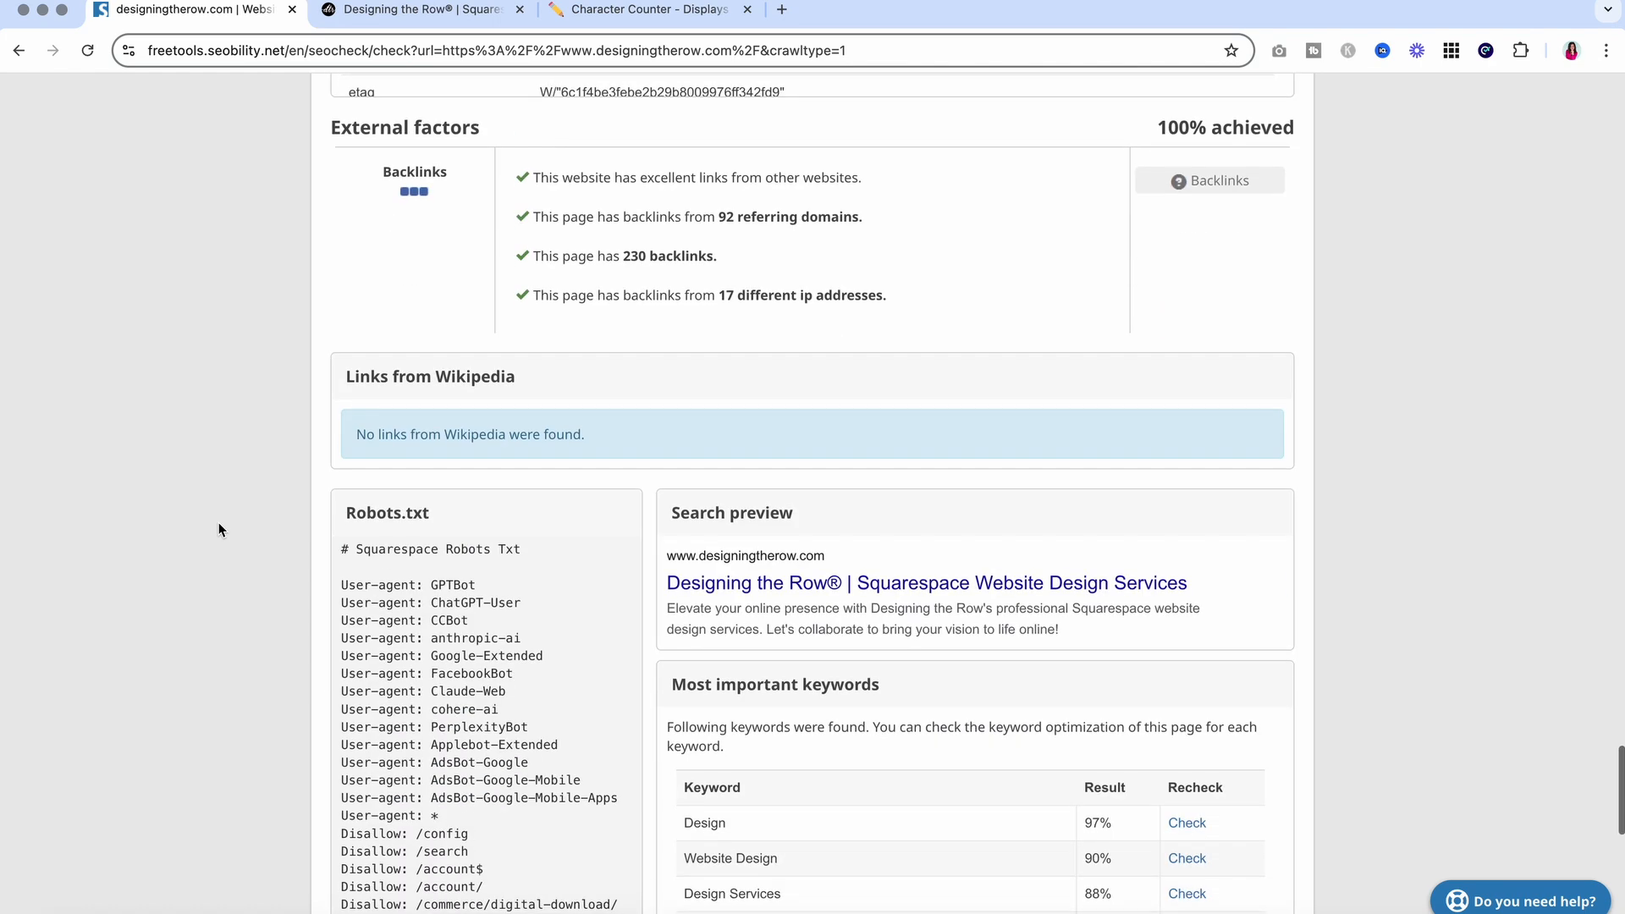
pyautogui.scroll(1, 726, 276)
pyautogui.scroll(-1, 352, 257)
pyautogui.moveTo(334, 218); pyautogui.dragTo(1289, 212)
pyautogui.click(1289, 212)
pyautogui.scroll(15, 1290, 215)
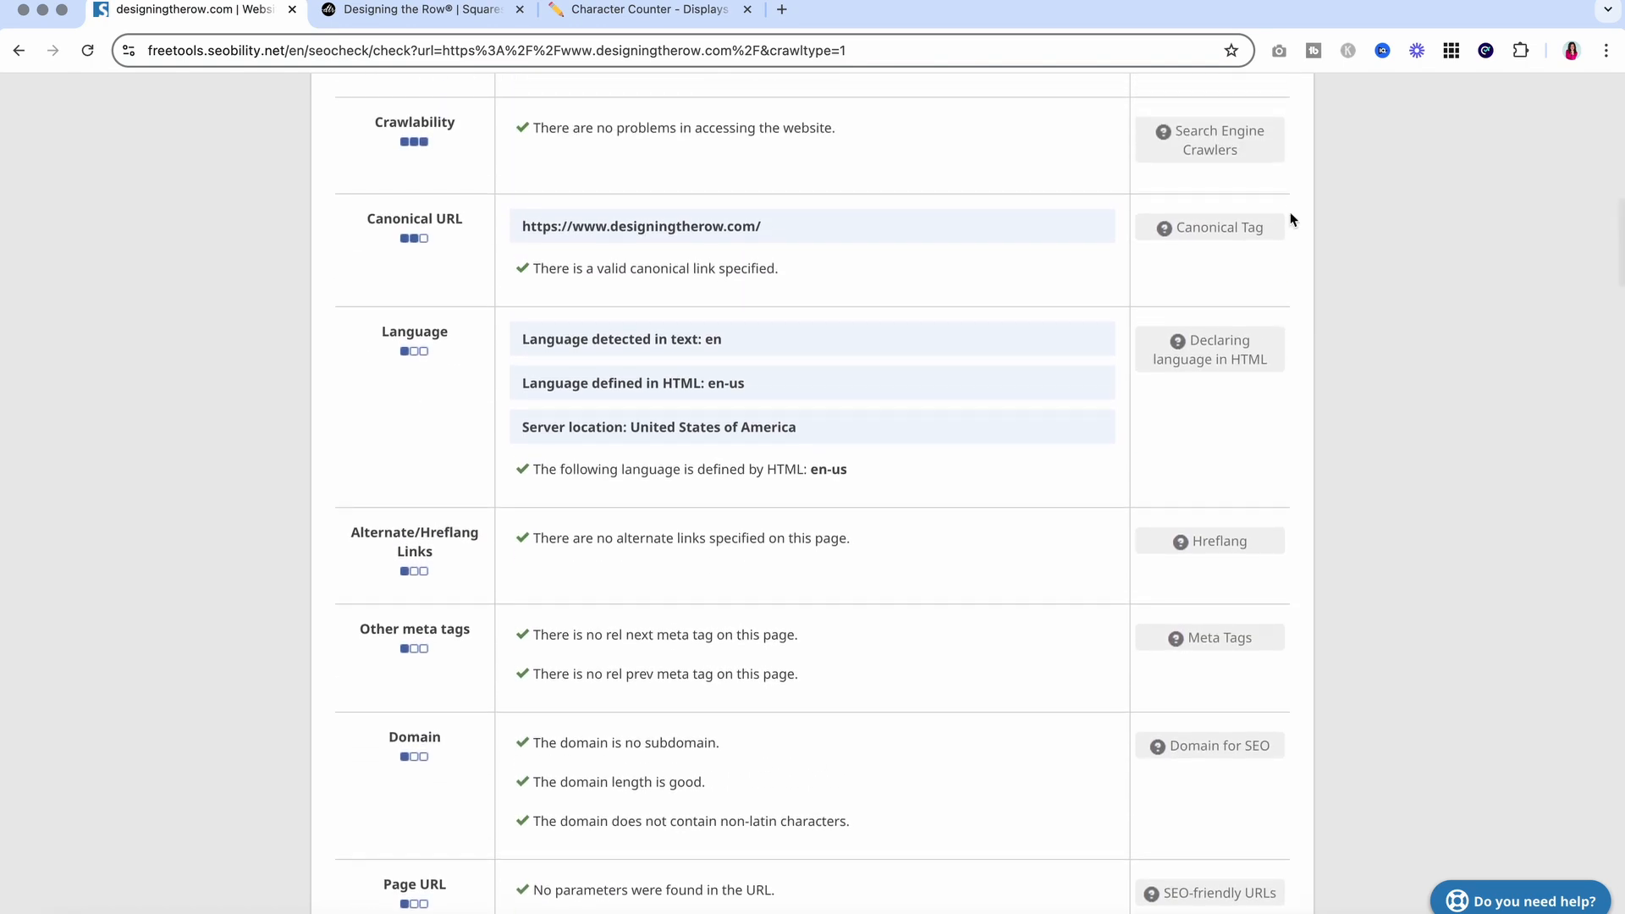
pyautogui.scroll(15, 1292, 219)
pyautogui.click(415, 9)
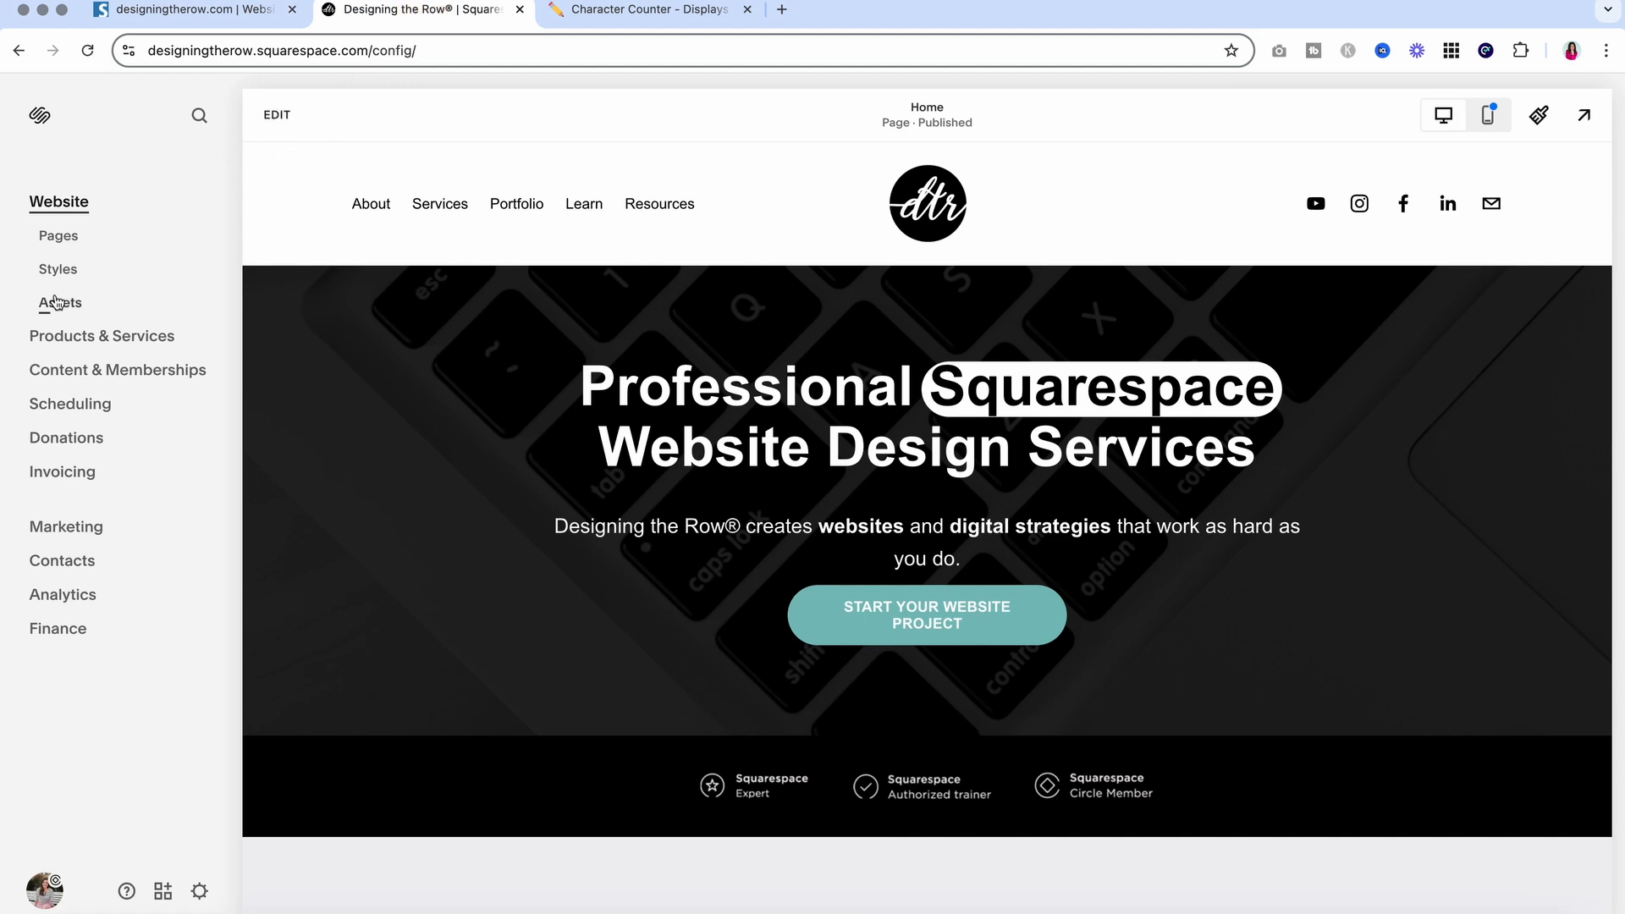
# Visit the About page, return Home, and switch to the full-width live preview
pyautogui.click(372, 205)
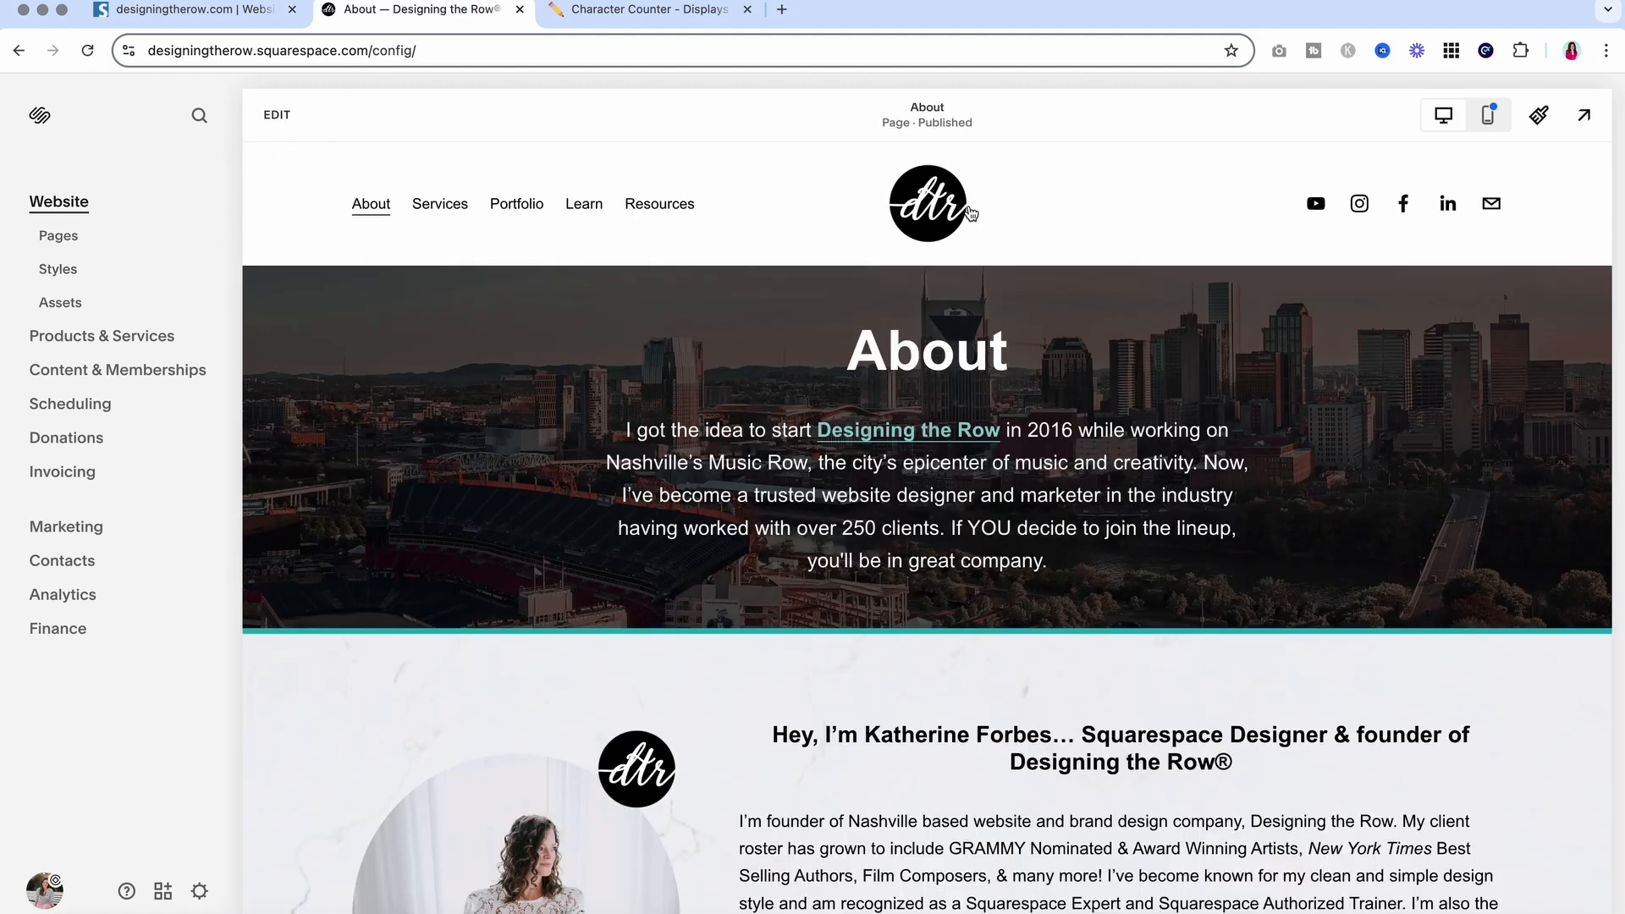
pyautogui.click(969, 211)
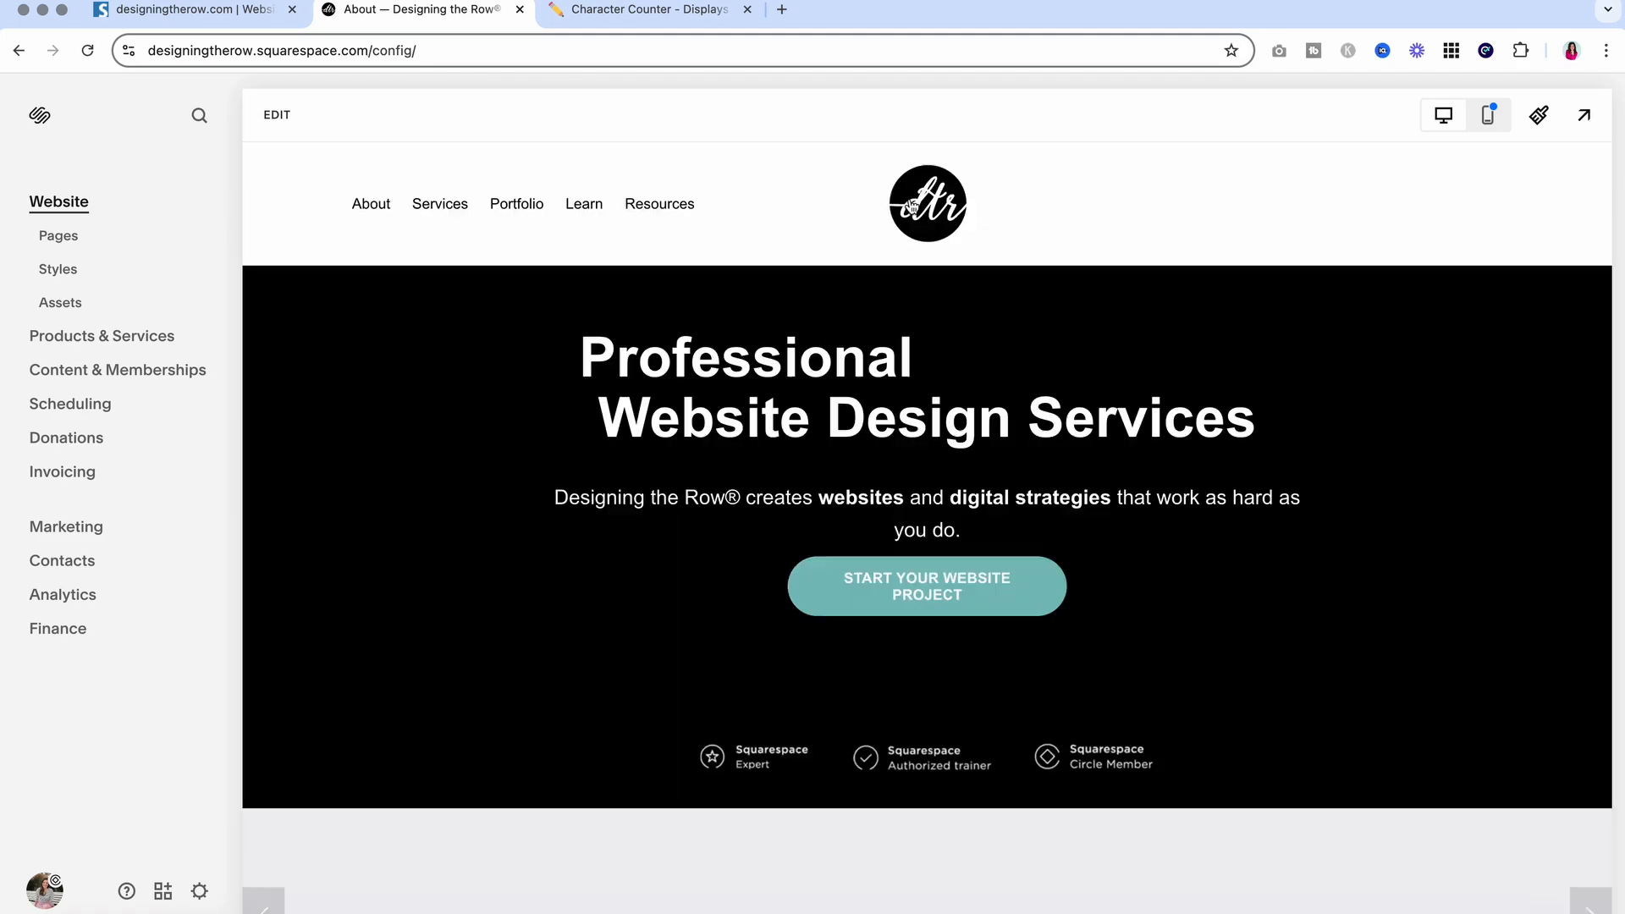
pyautogui.scroll(-3, 833, 416)
pyautogui.click(1583, 114)
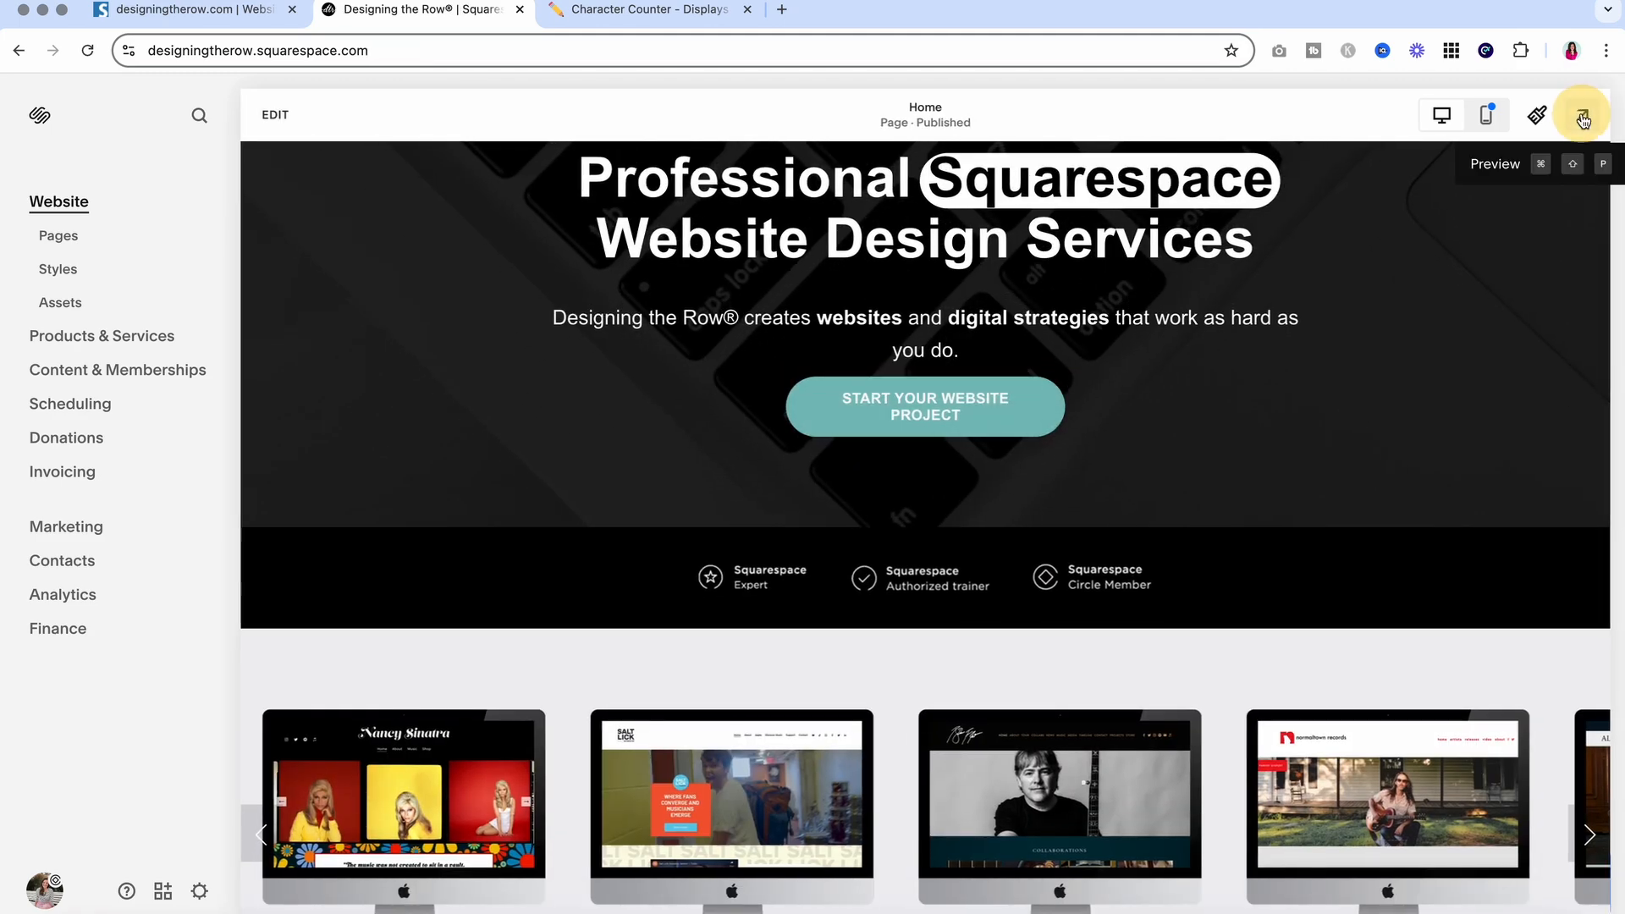
# Scroll to the founder section and select the bold subscribe sentence
pyautogui.scroll(-3, 1213, 428)
pyautogui.scroll(-10, 1214, 424)
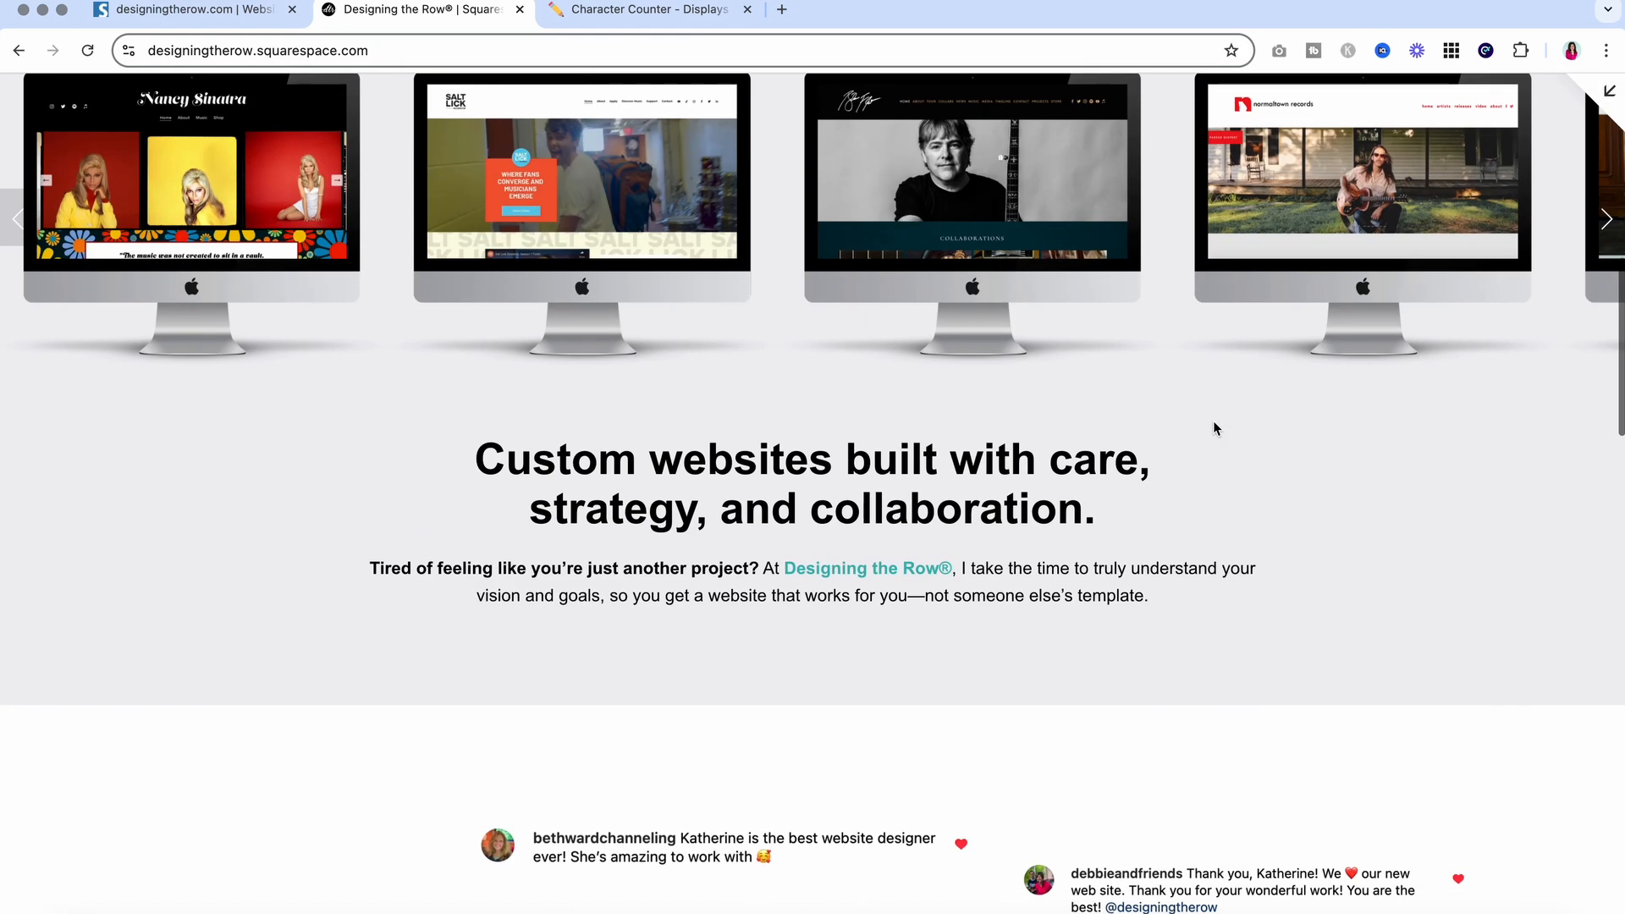
pyautogui.scroll(-12, 1213, 424)
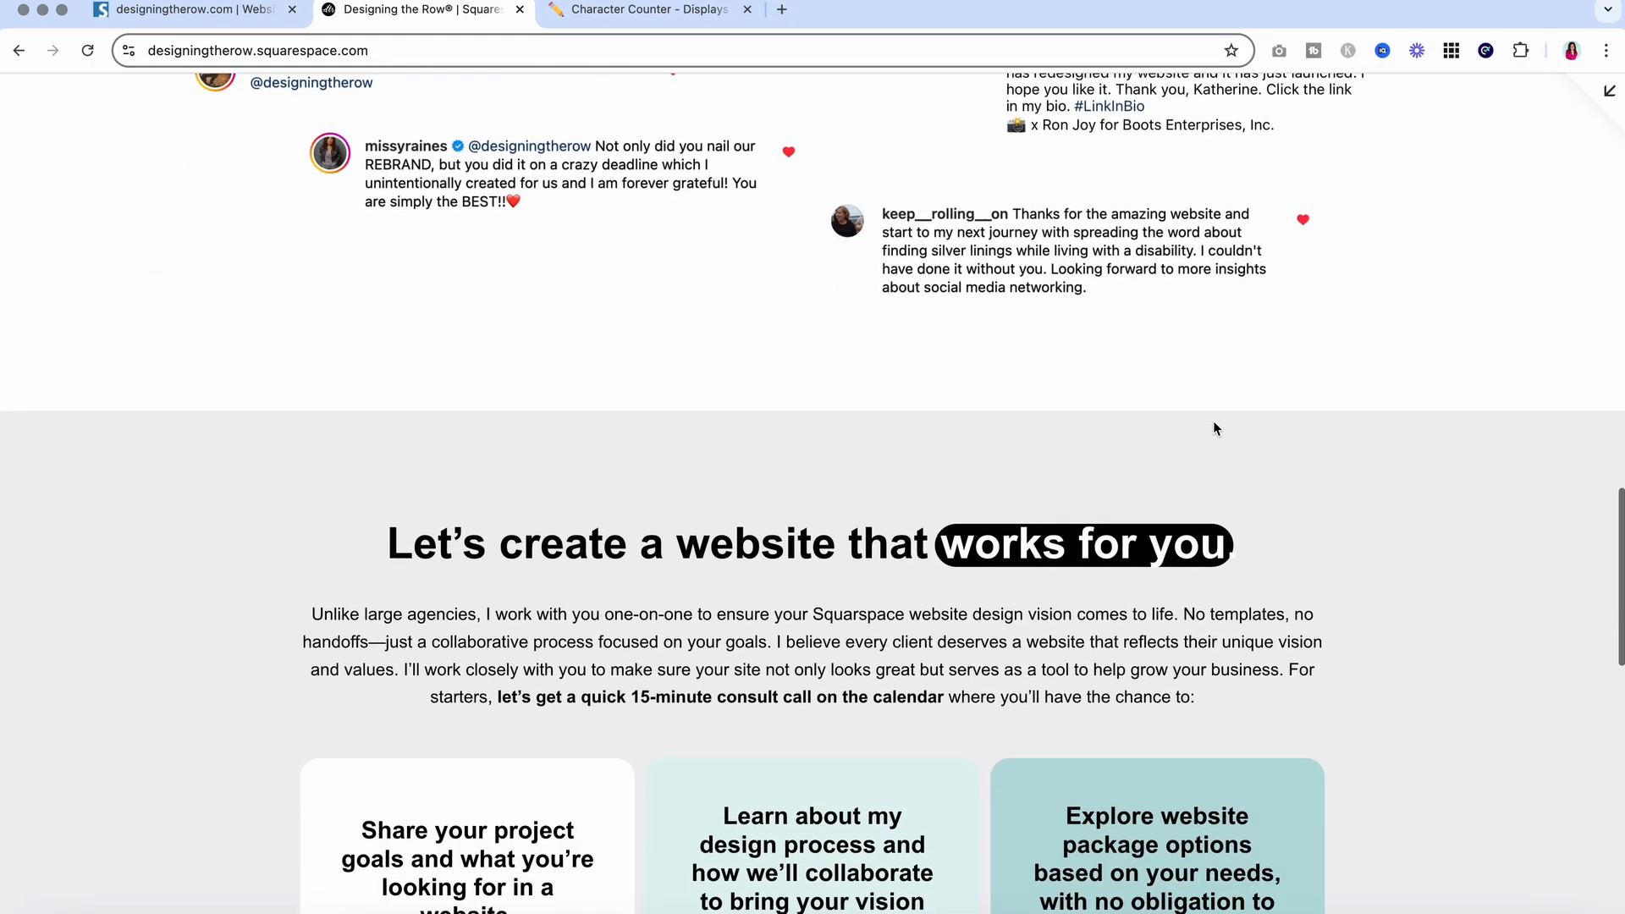
pyautogui.scroll(-6, 1213, 428)
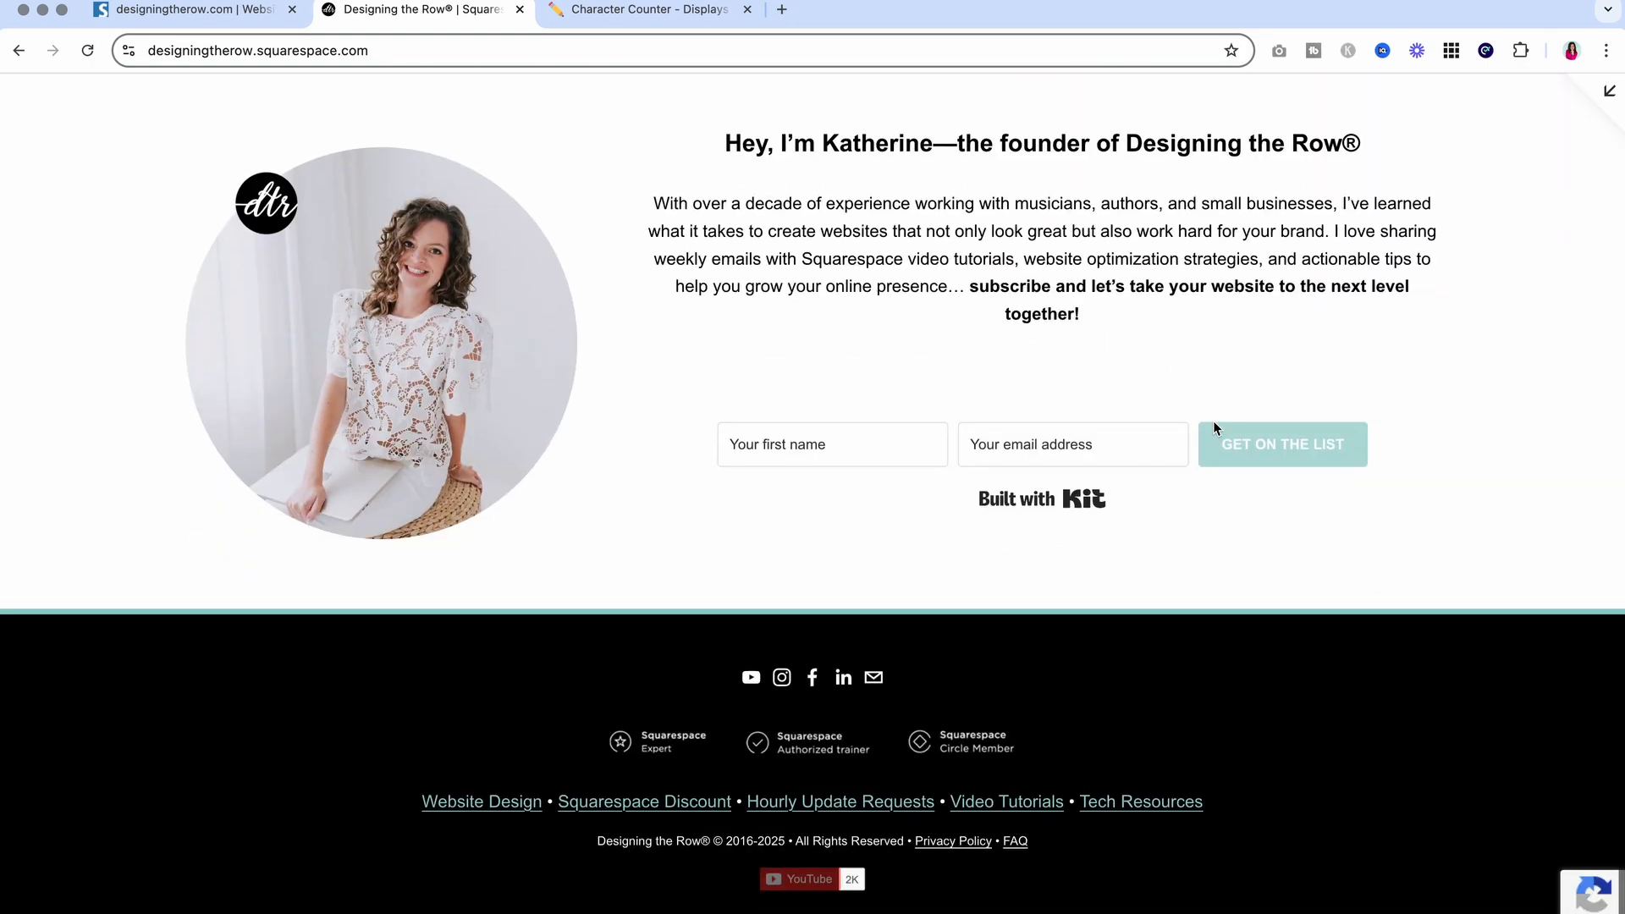
pyautogui.scroll(1, 1213, 428)
pyautogui.scroll(20, 1214, 428)
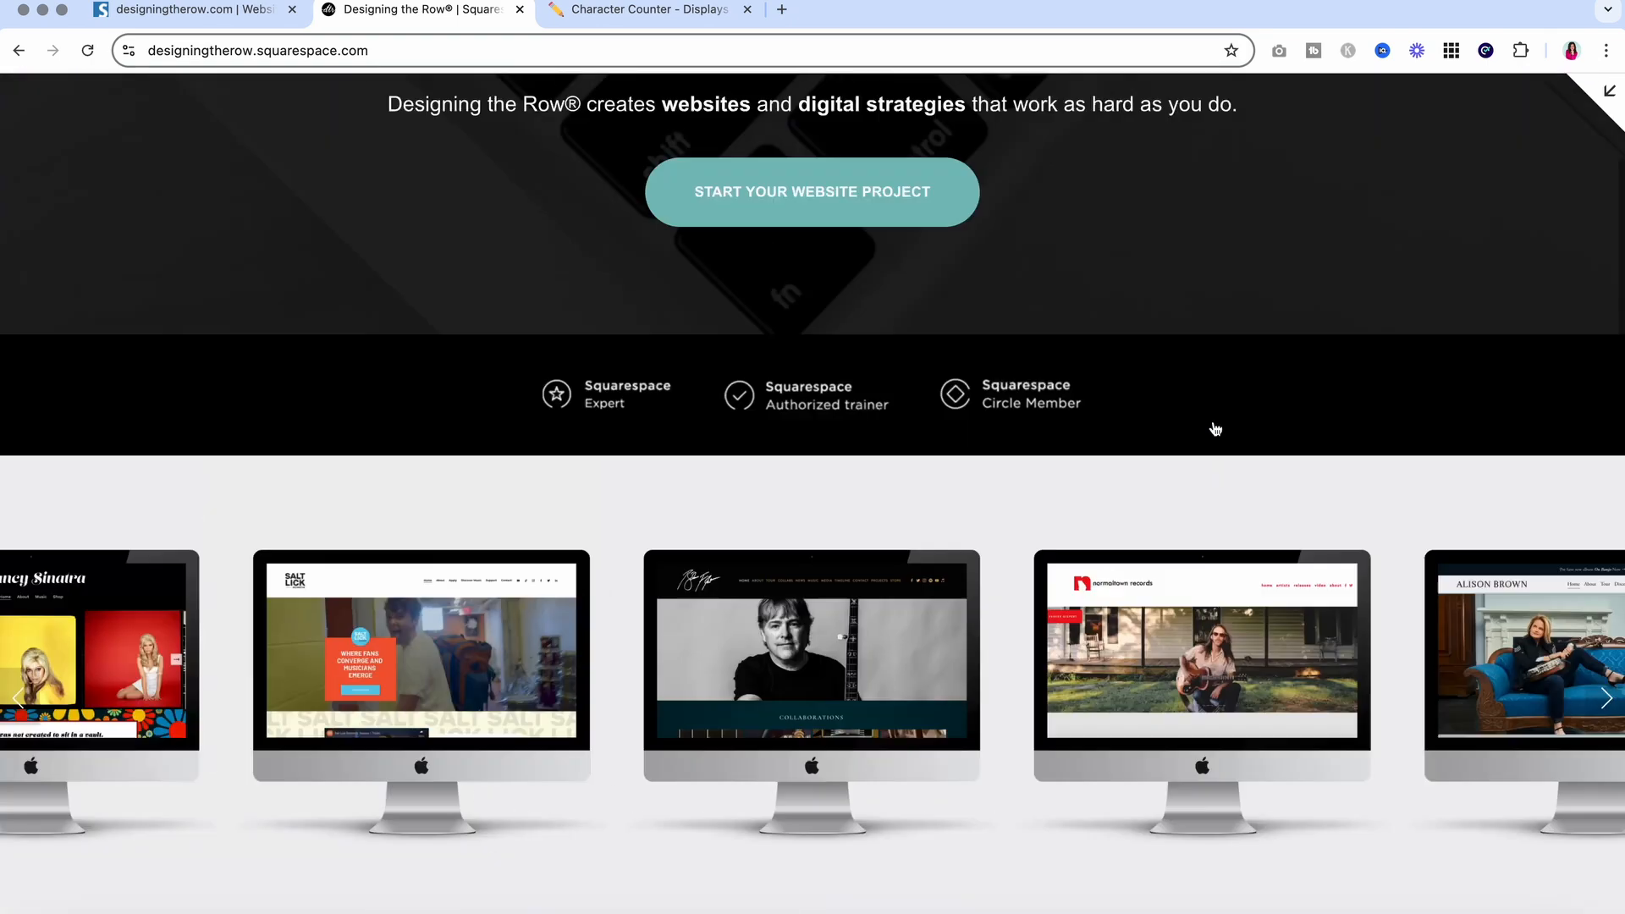
pyautogui.scroll(-15, 1213, 428)
pyautogui.scroll(-5, 1212, 428)
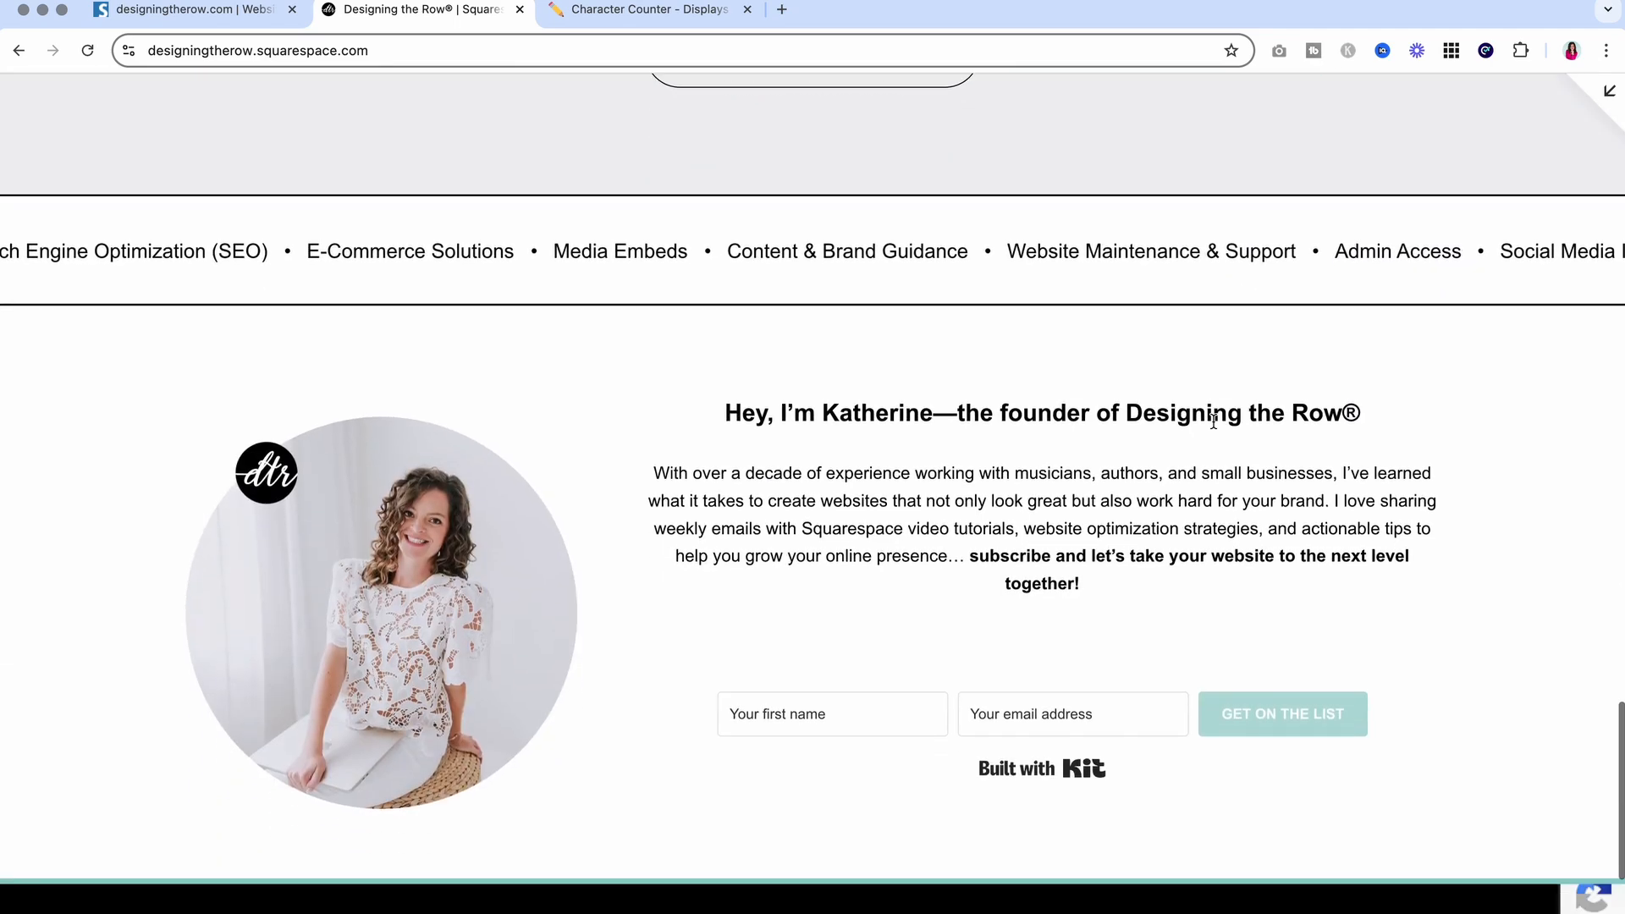
pyautogui.moveTo(1010, 435); pyautogui.dragTo(1095, 457)
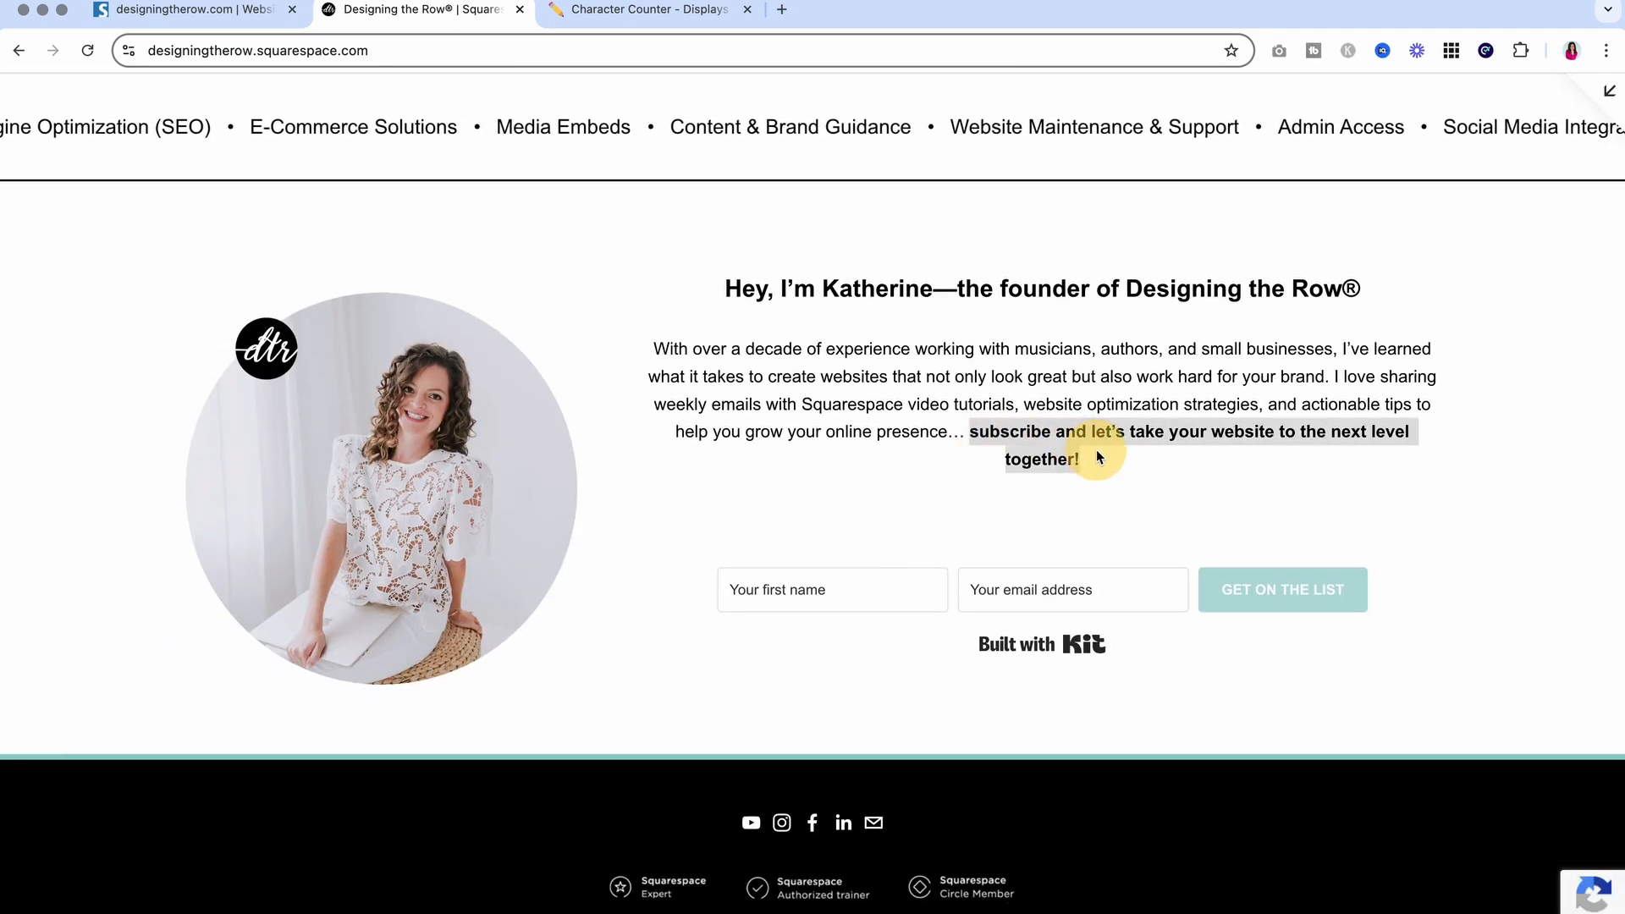
# Paste the subscribe sentence into CharacterCounter.com (65 characters, 11 words), then close it
pyautogui.rightClick(1024, 446)
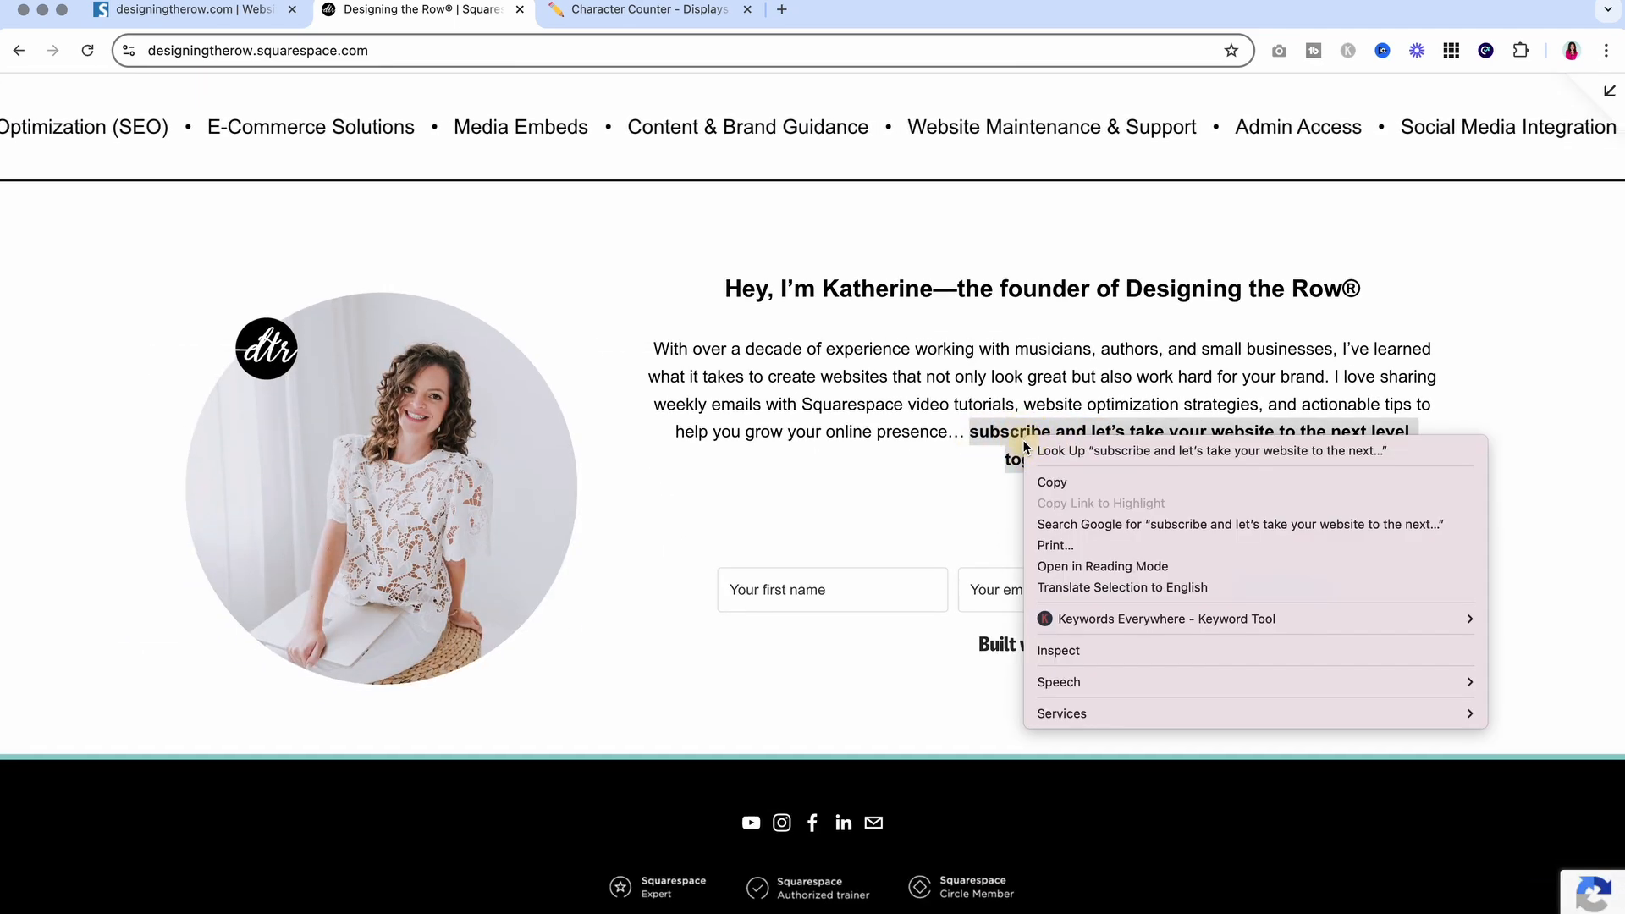
pyautogui.click(1052, 482)
pyautogui.click(644, 9)
pyautogui.press('super+a')
pyautogui.press('super+v')
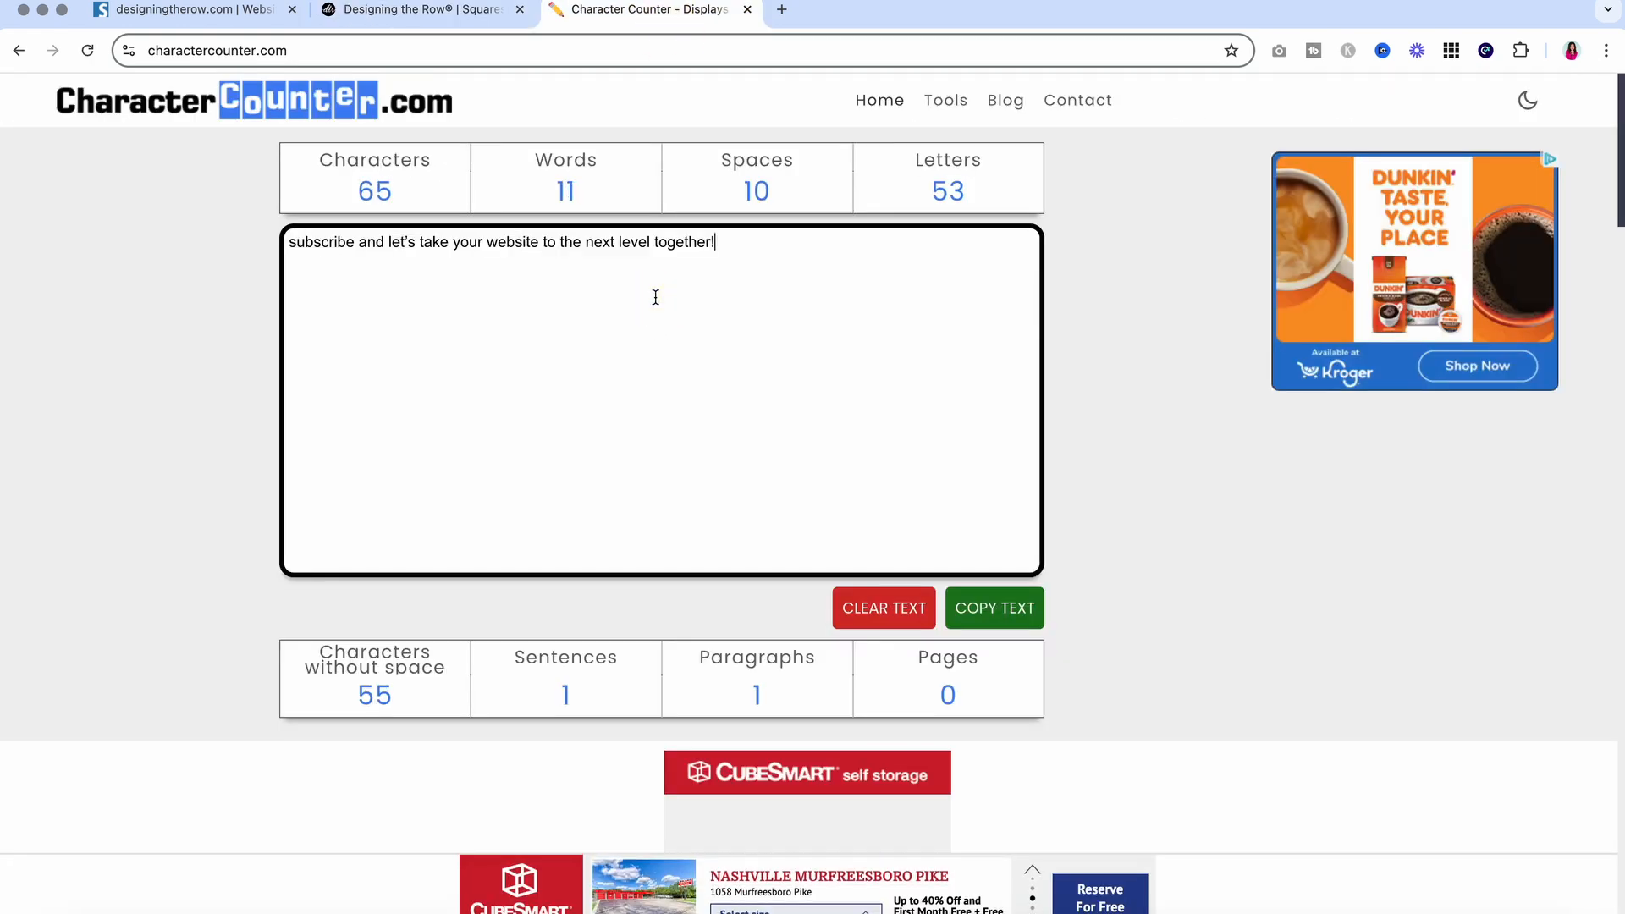
pyautogui.click(747, 9)
pyautogui.click(195, 10)
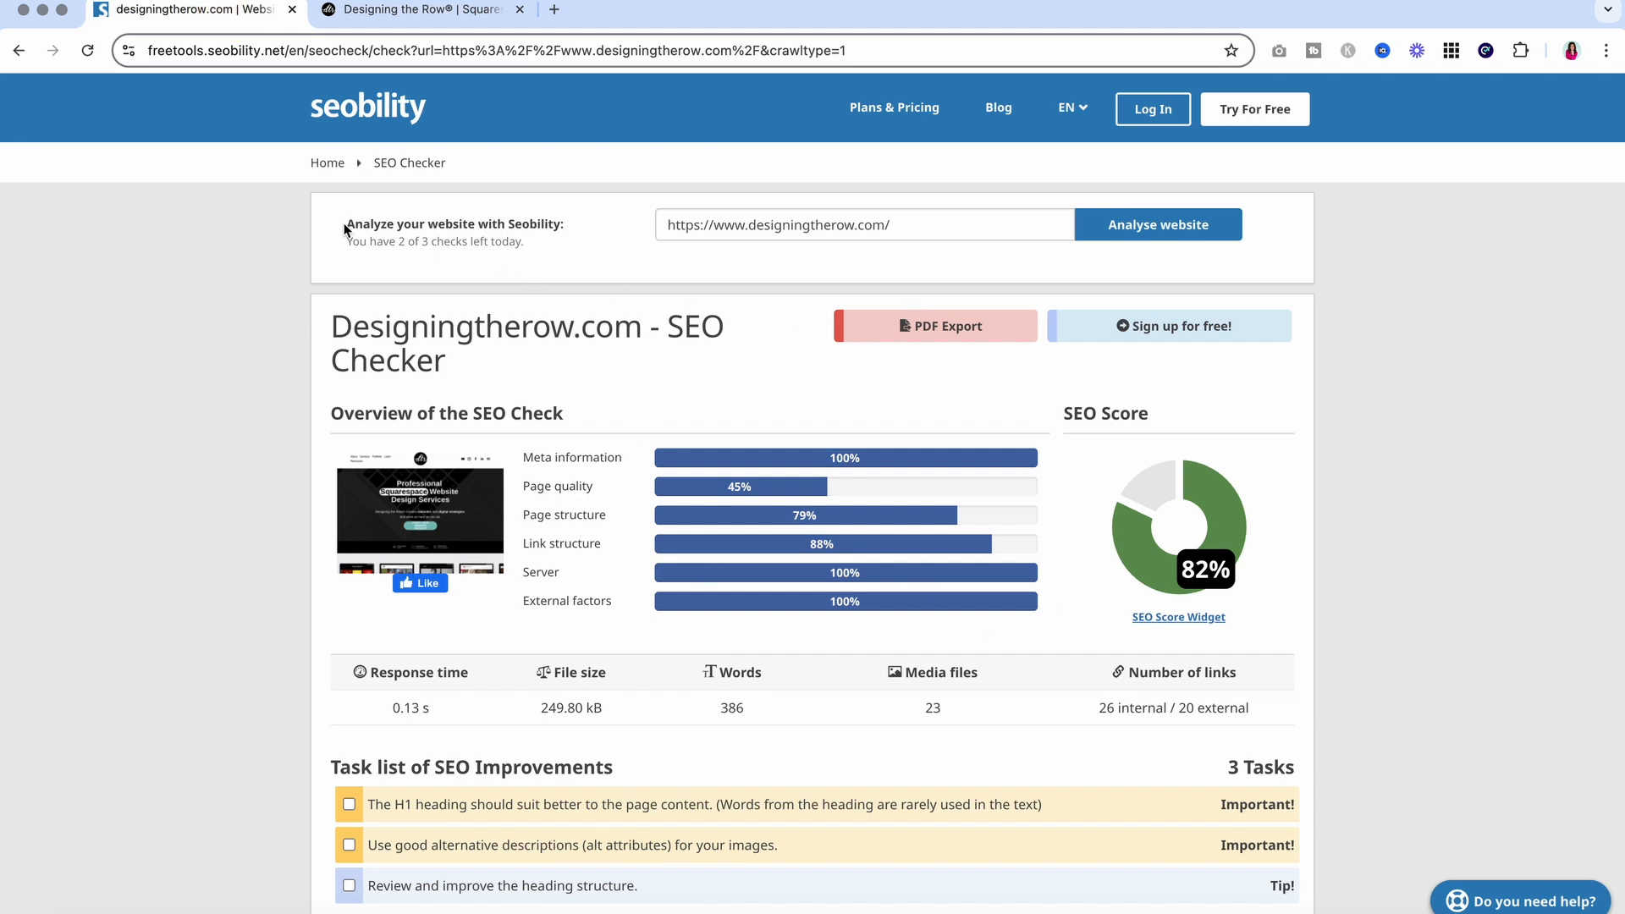
# Re-analyse the homepage in Seobility and check the new 89% score and Page quality details
pyautogui.moveTo(345, 227); pyautogui.dragTo(539, 251)
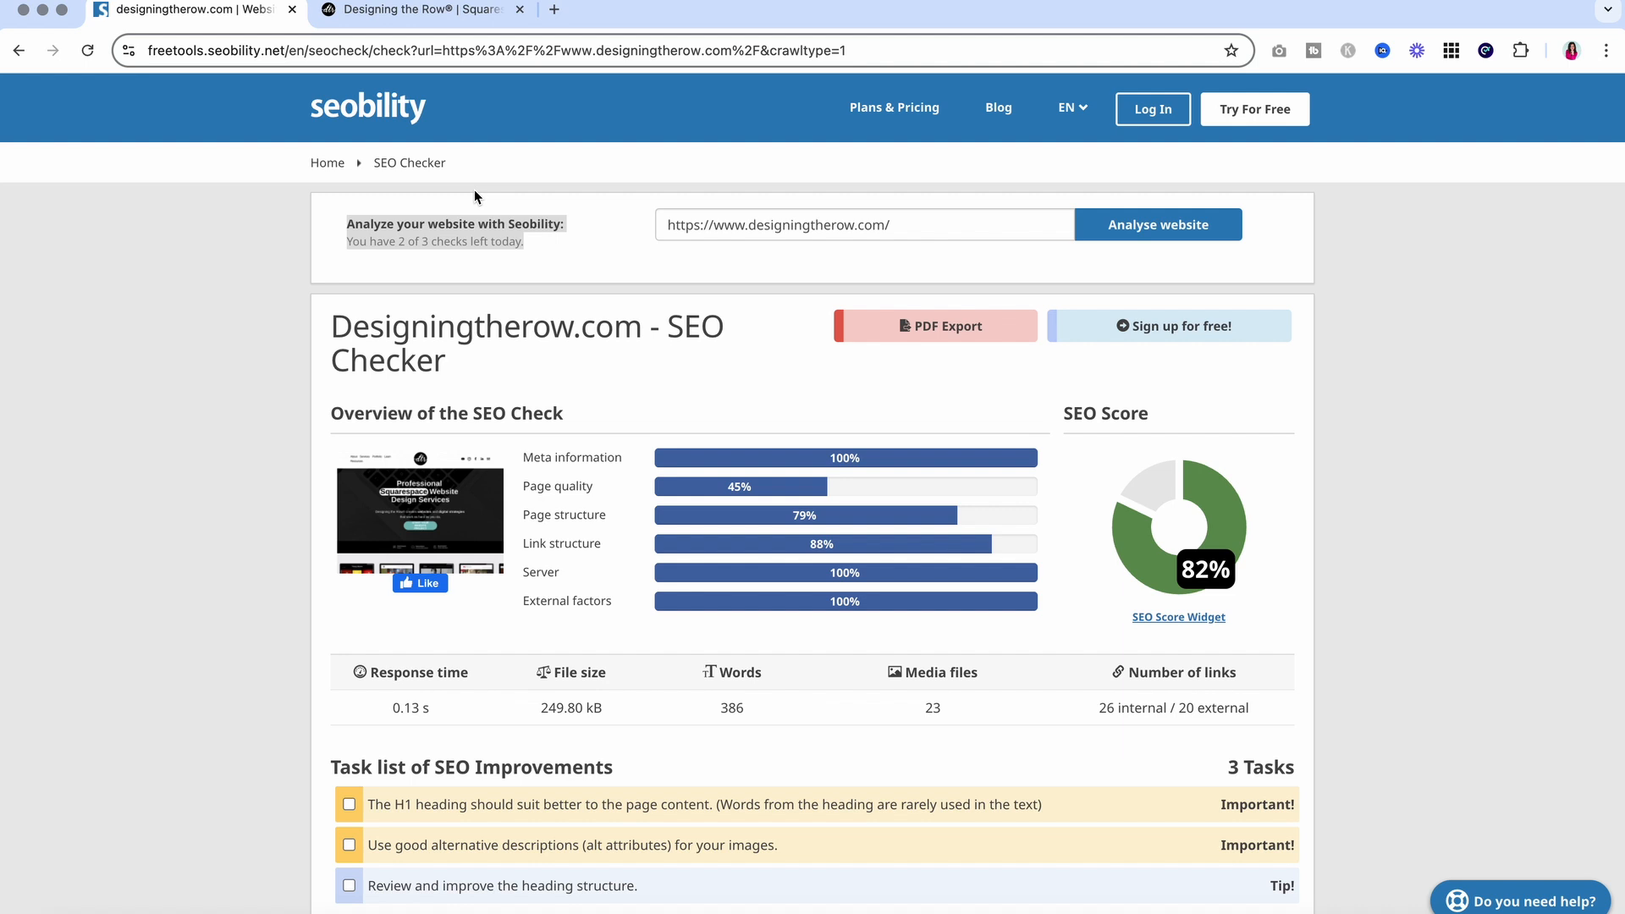
pyautogui.click(585, 262)
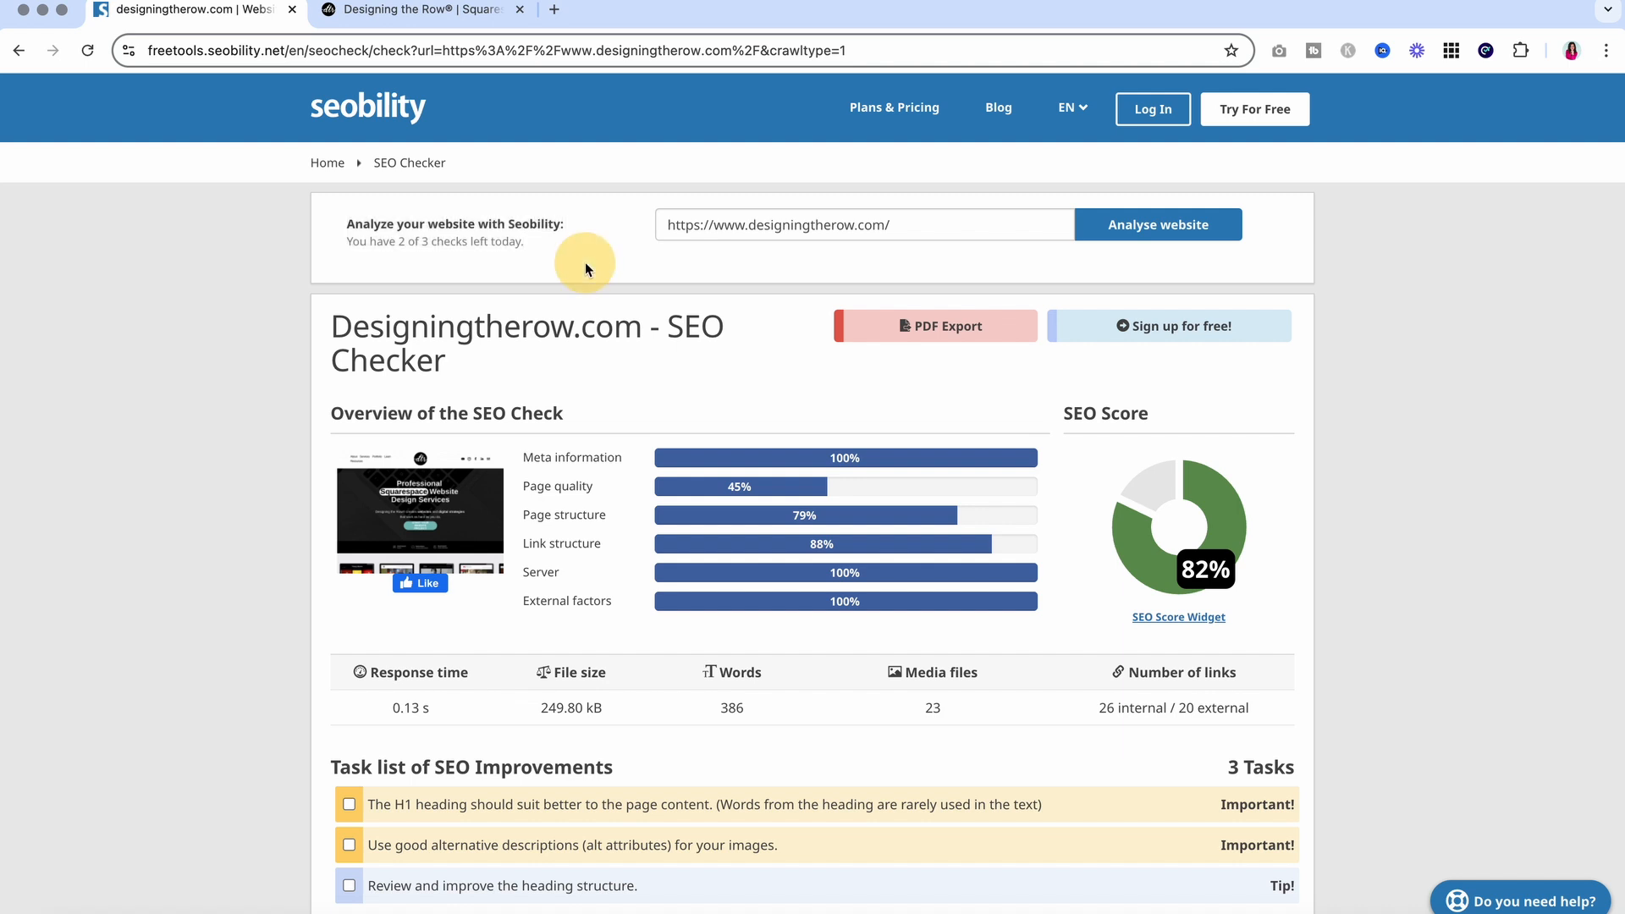
pyautogui.click(1157, 236)
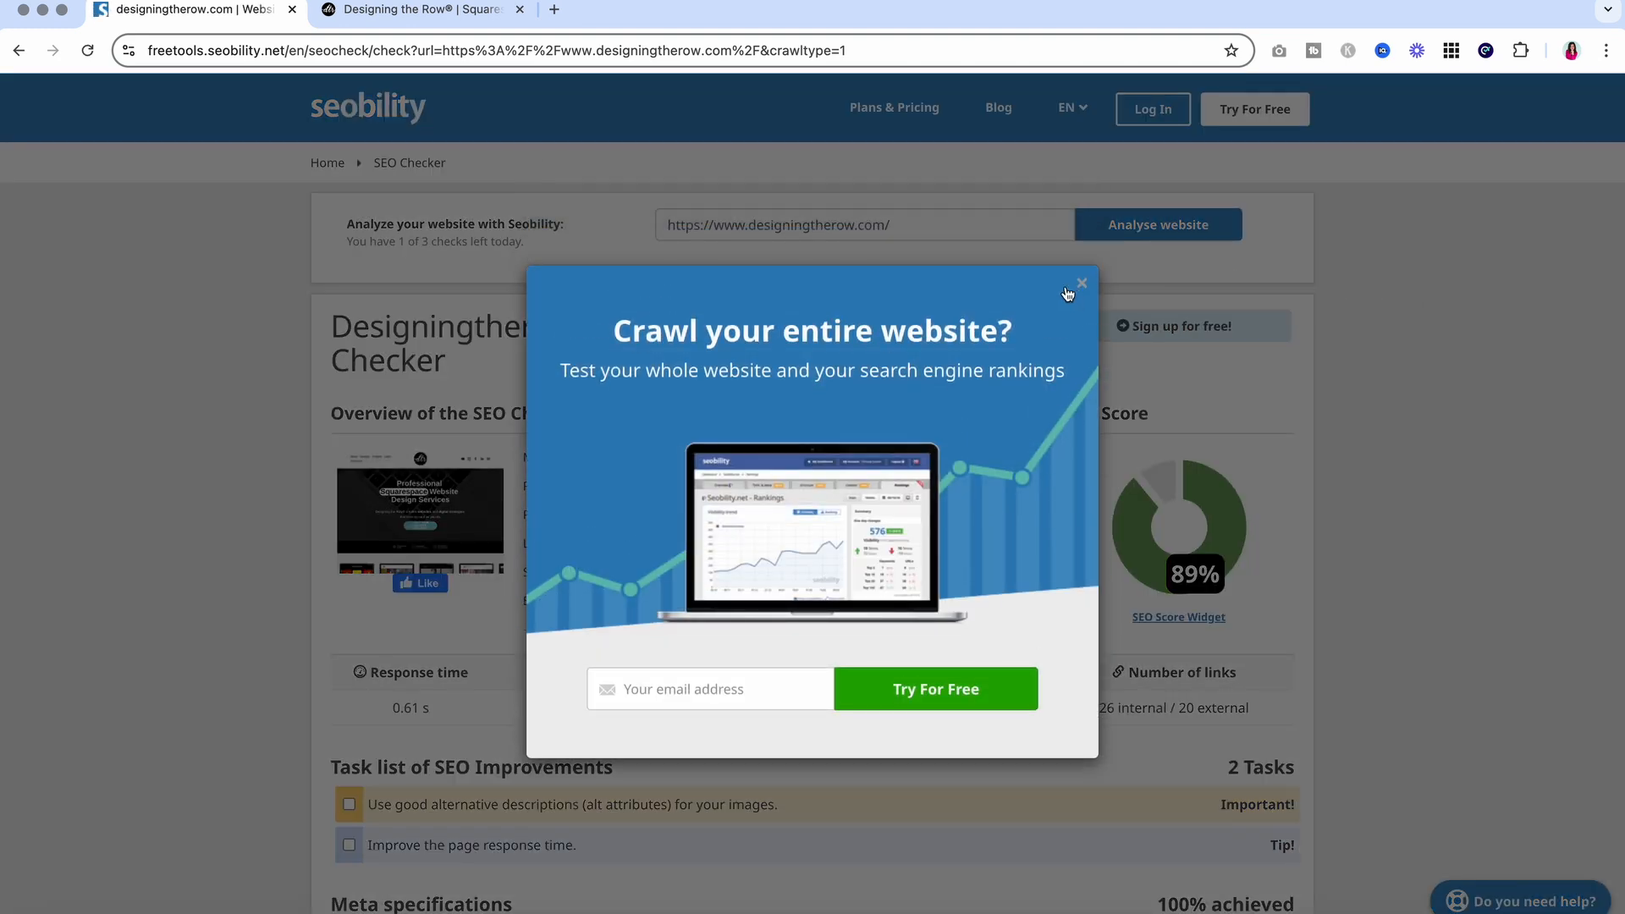
pyautogui.click(1081, 283)
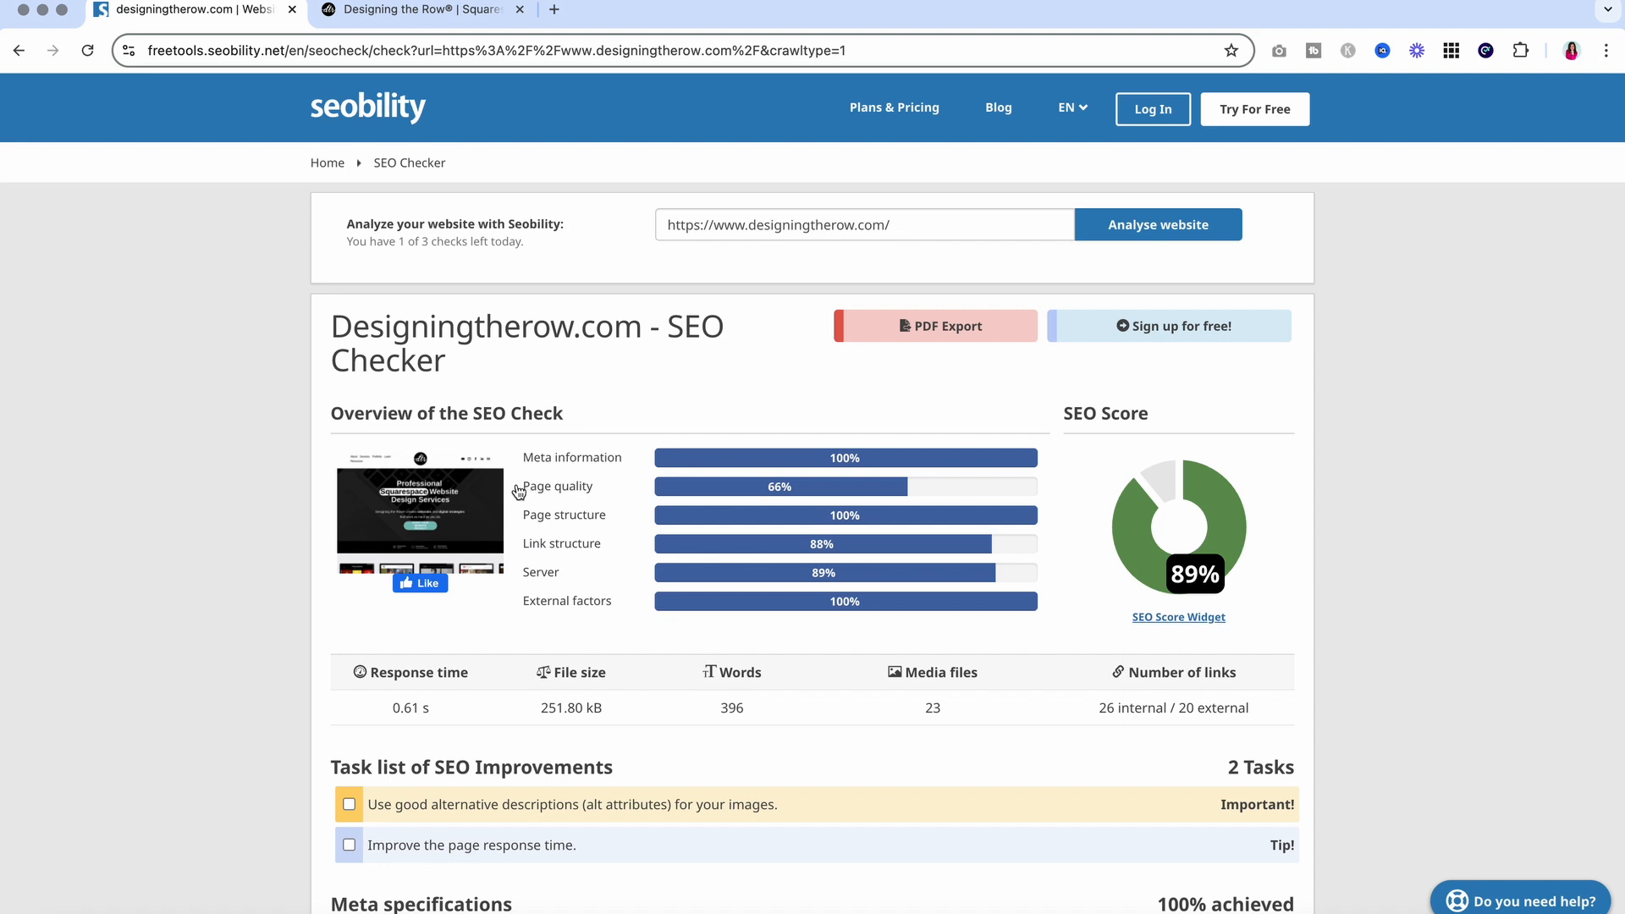
pyautogui.click(880, 488)
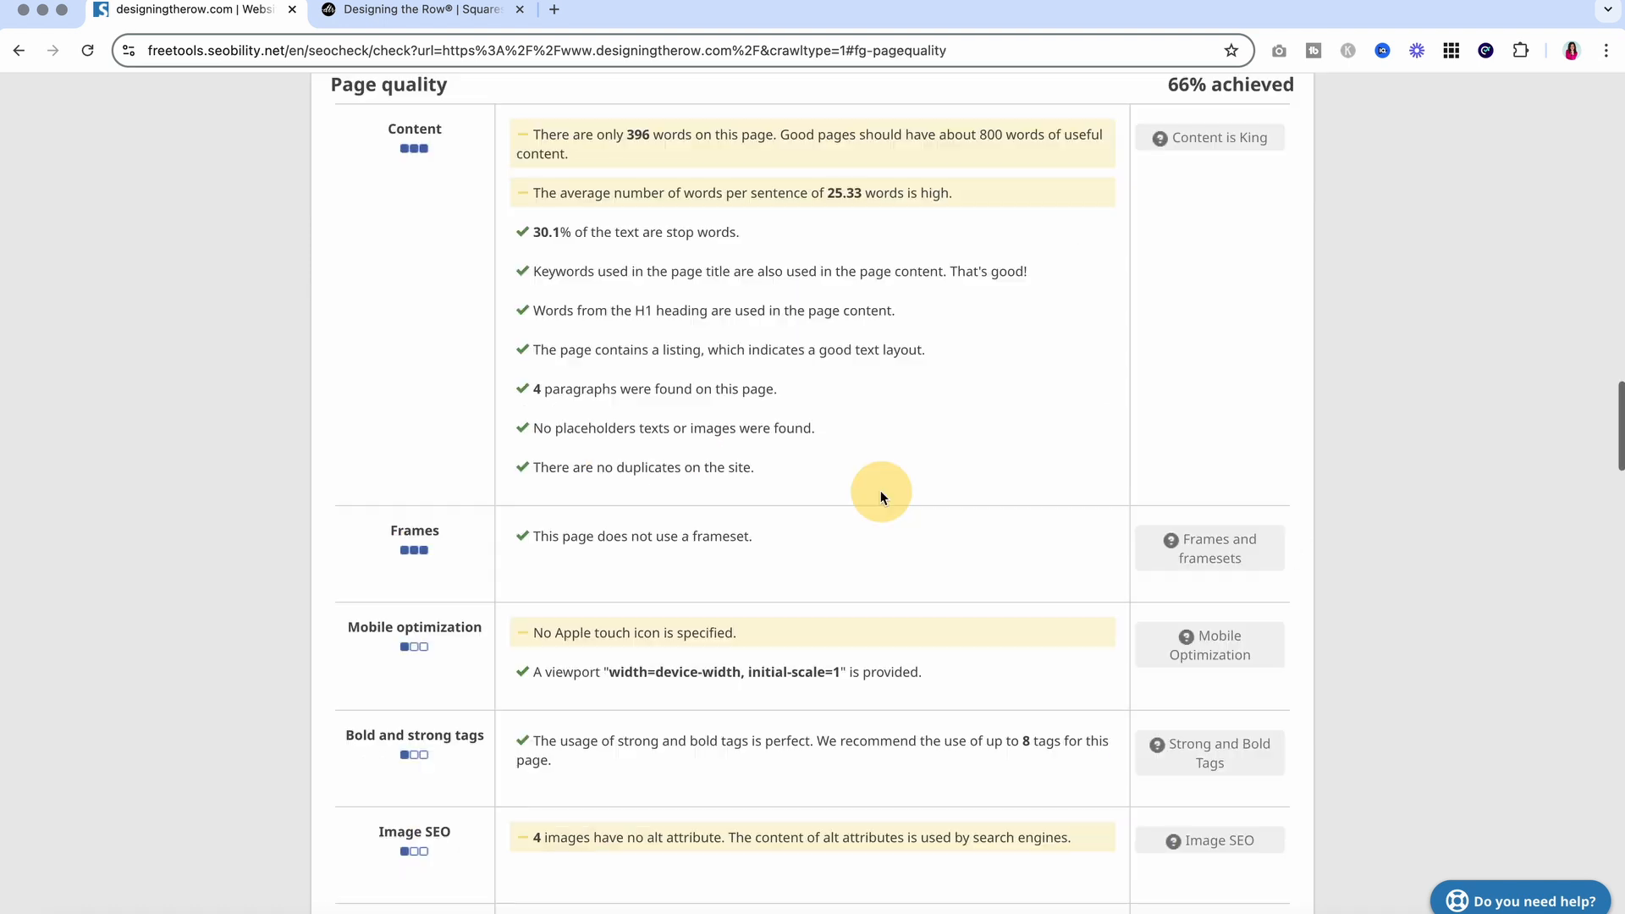
pyautogui.scroll(15, 699, 490)
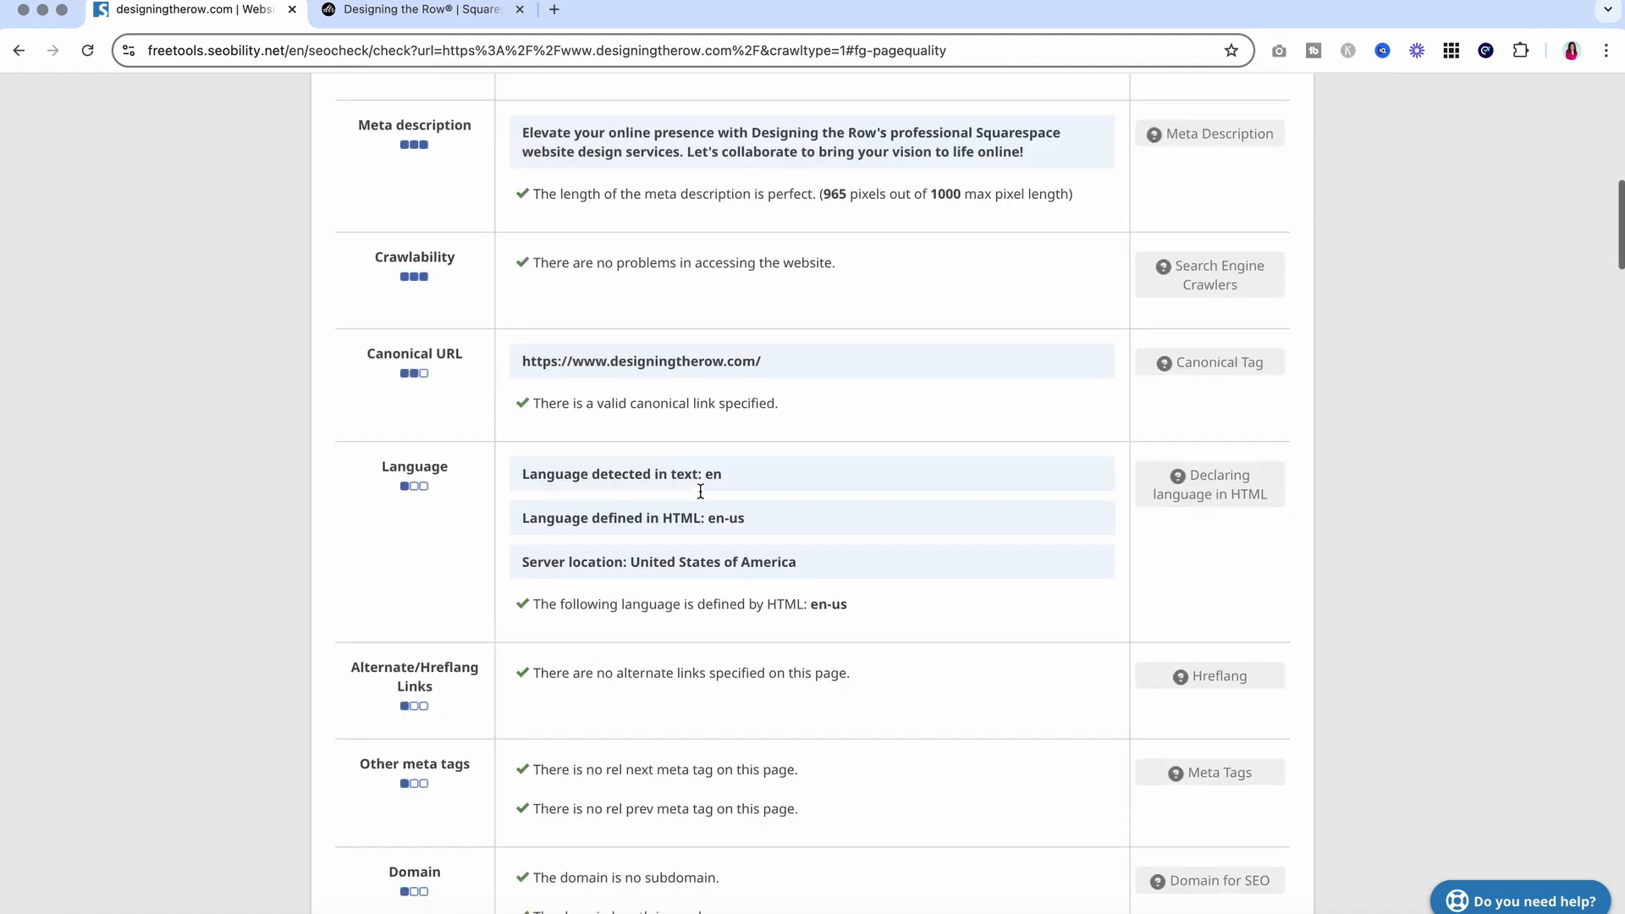
pyautogui.scroll(10, 279, 457)
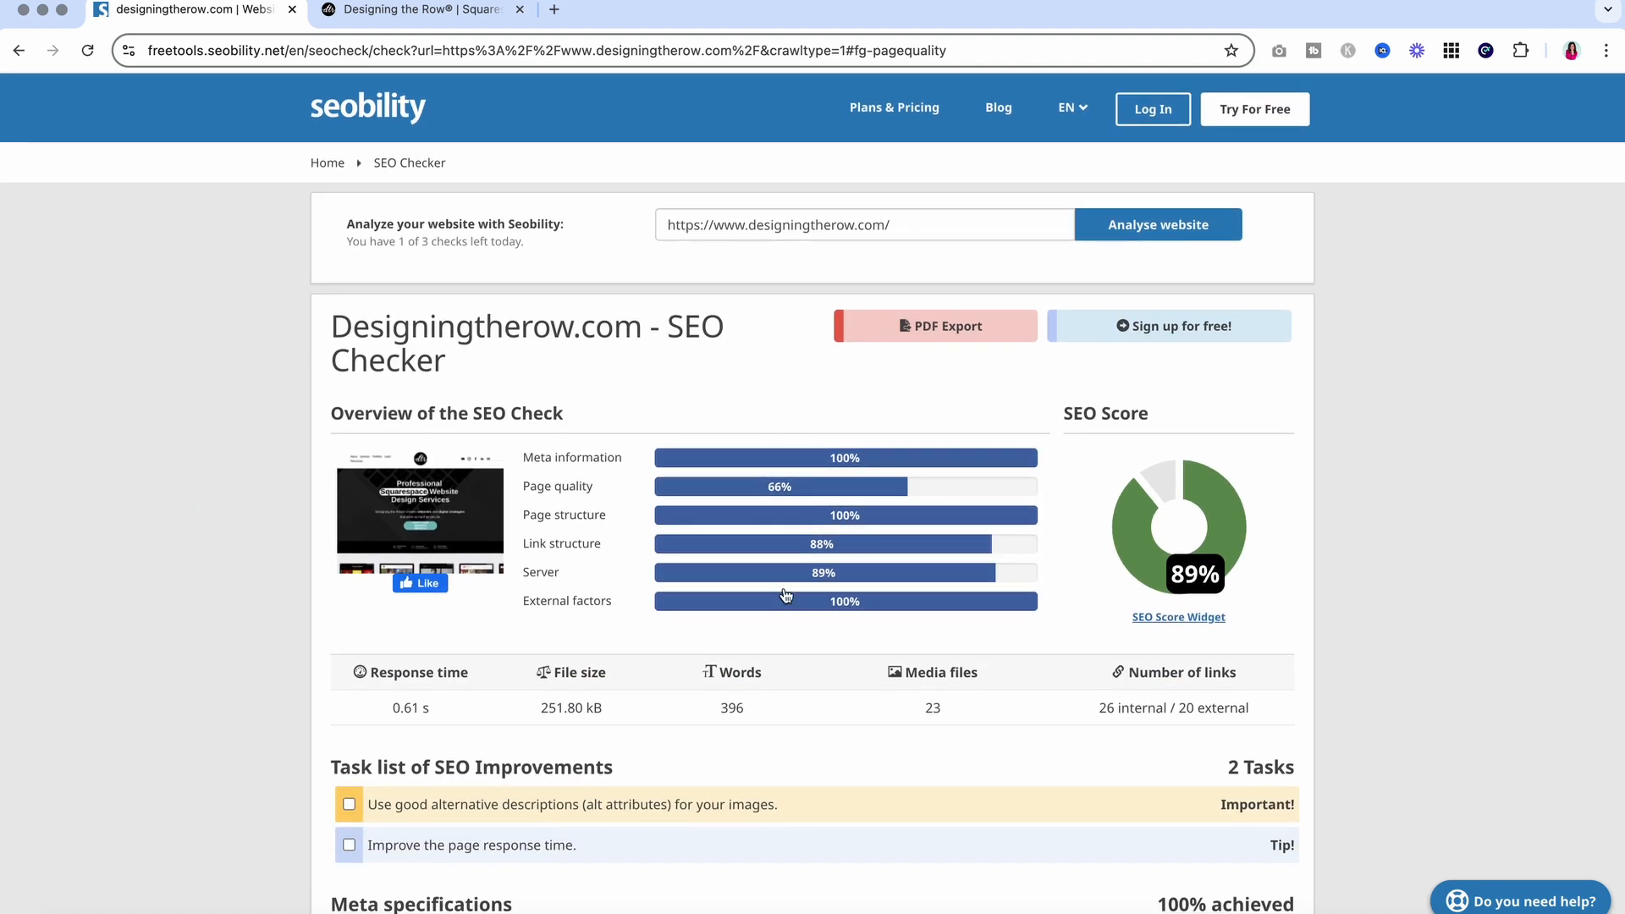
pyautogui.scroll(-1, 786, 594)
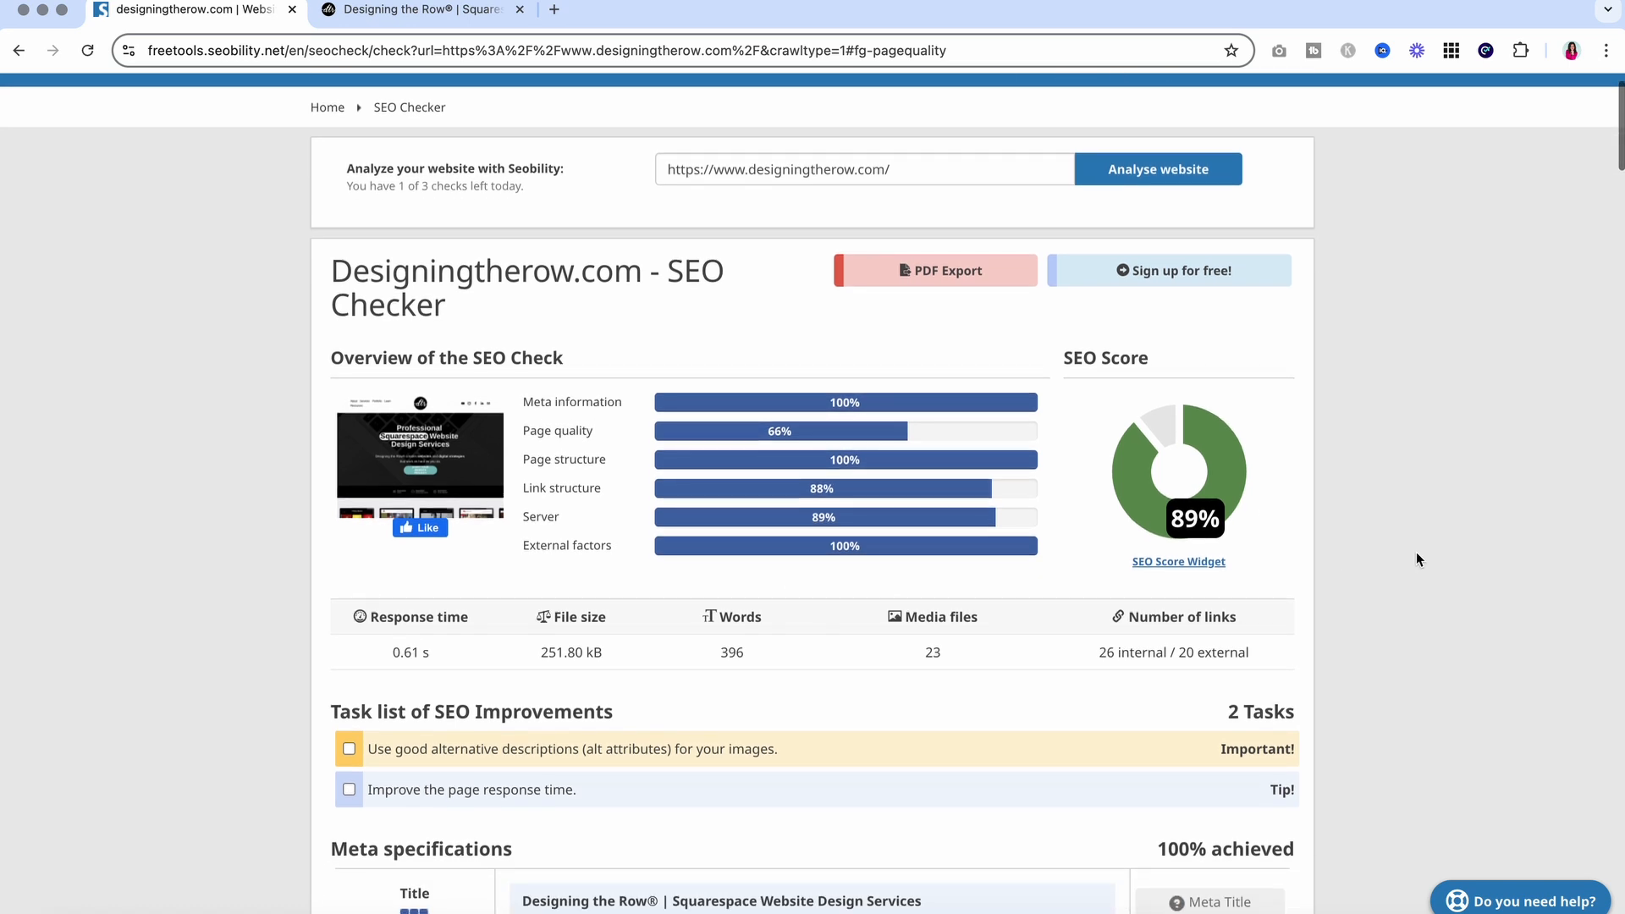